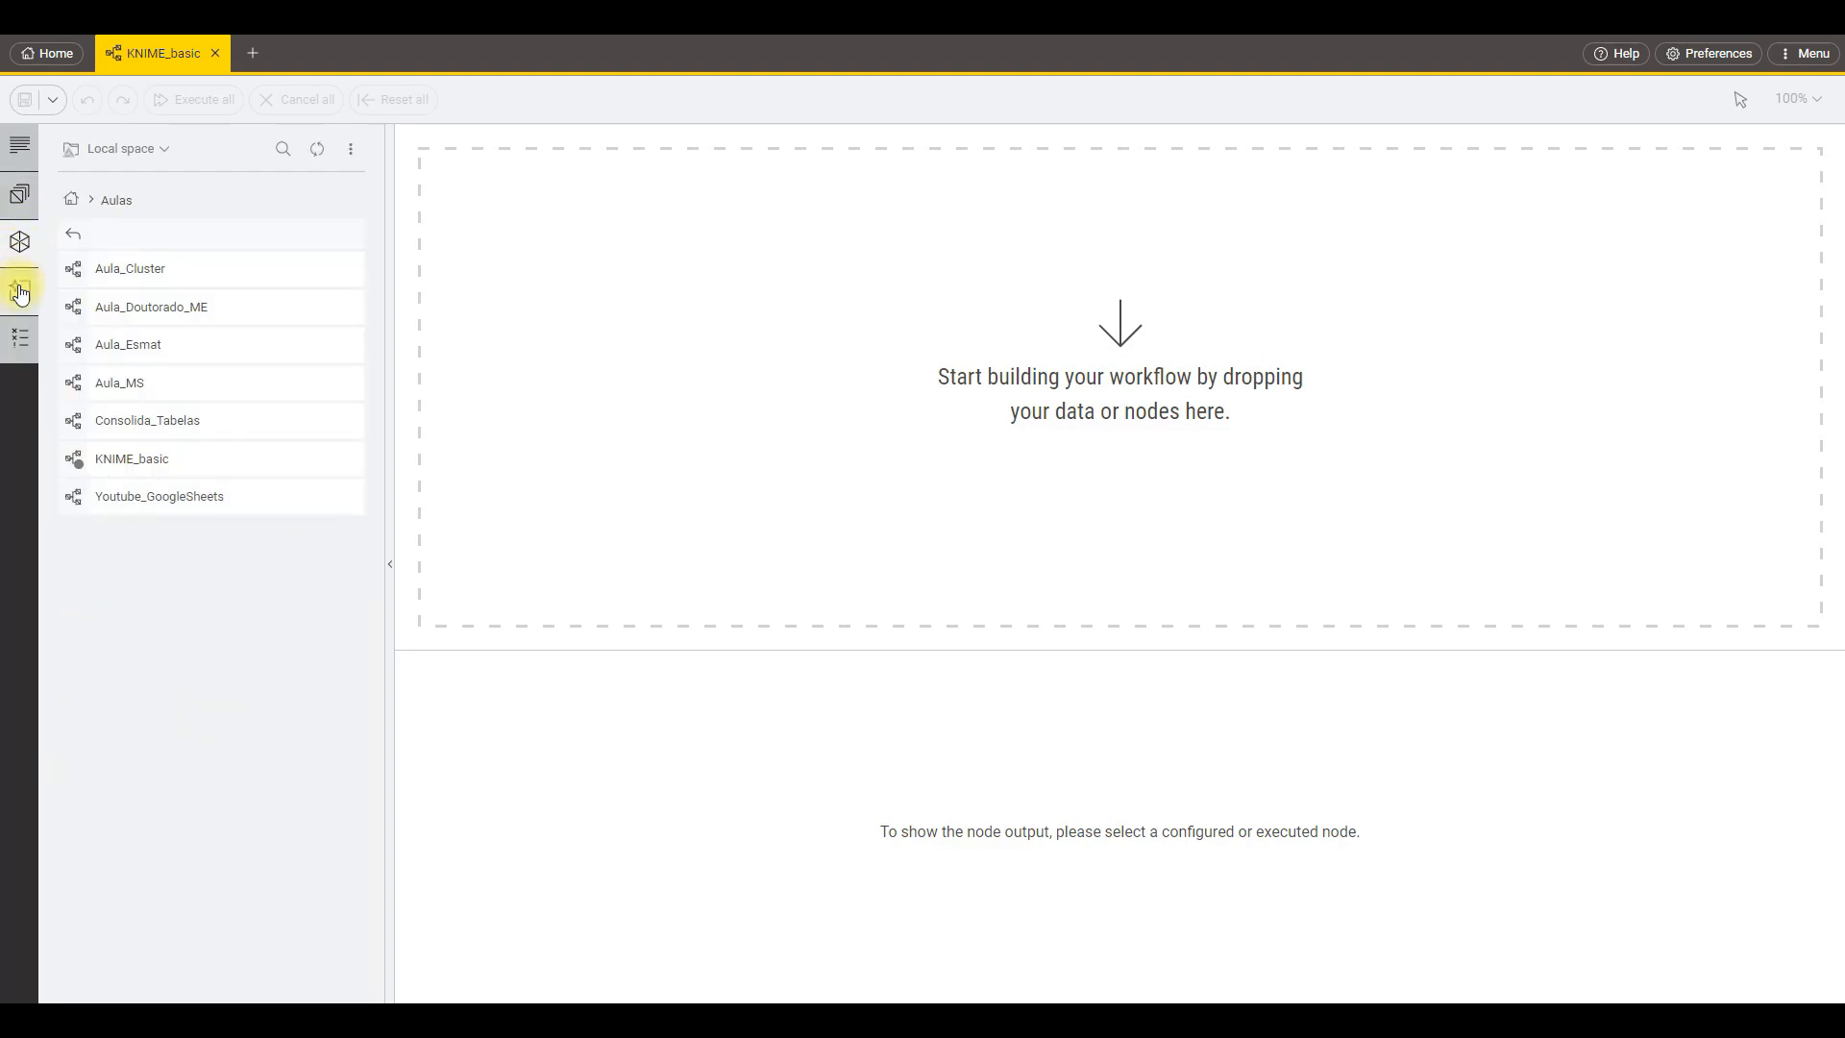
# View the KNIME AI Assistant and the description of the KNIME_basic workflow.
pyautogui.click(27, 302)
pyautogui.click(26, 301)
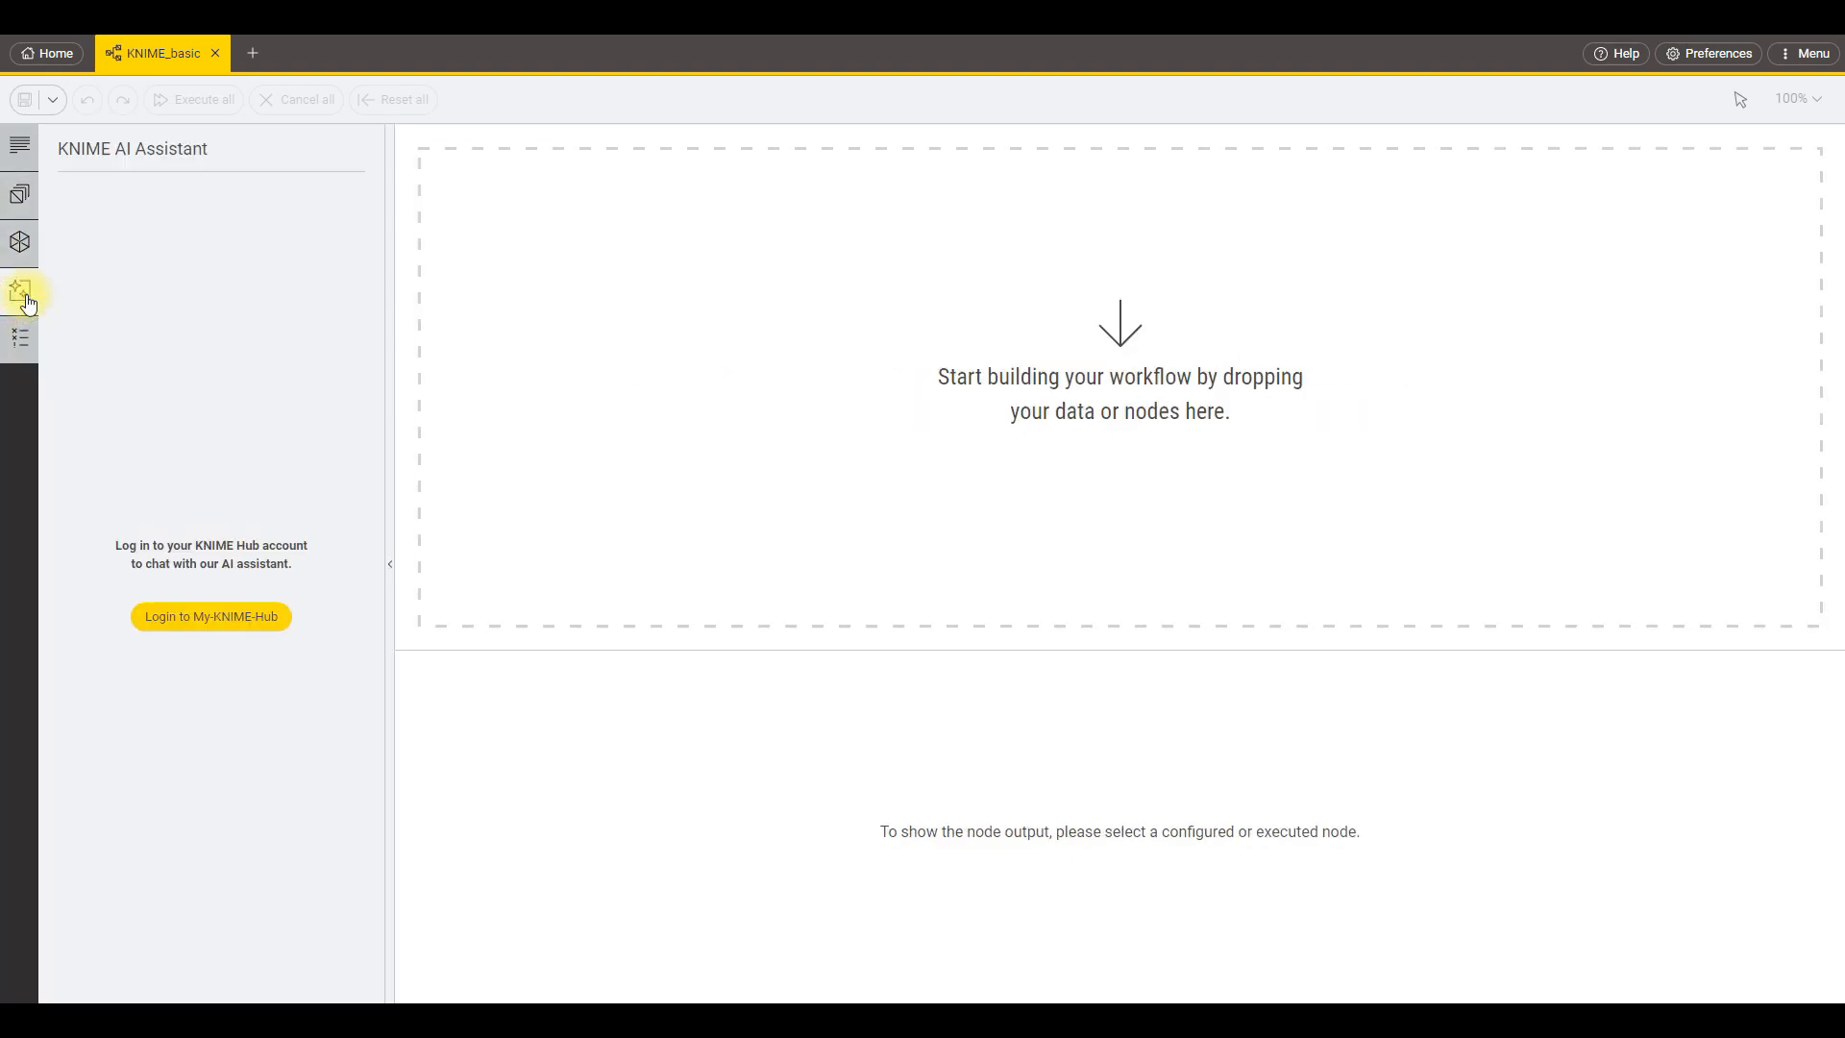
pyautogui.click(18, 147)
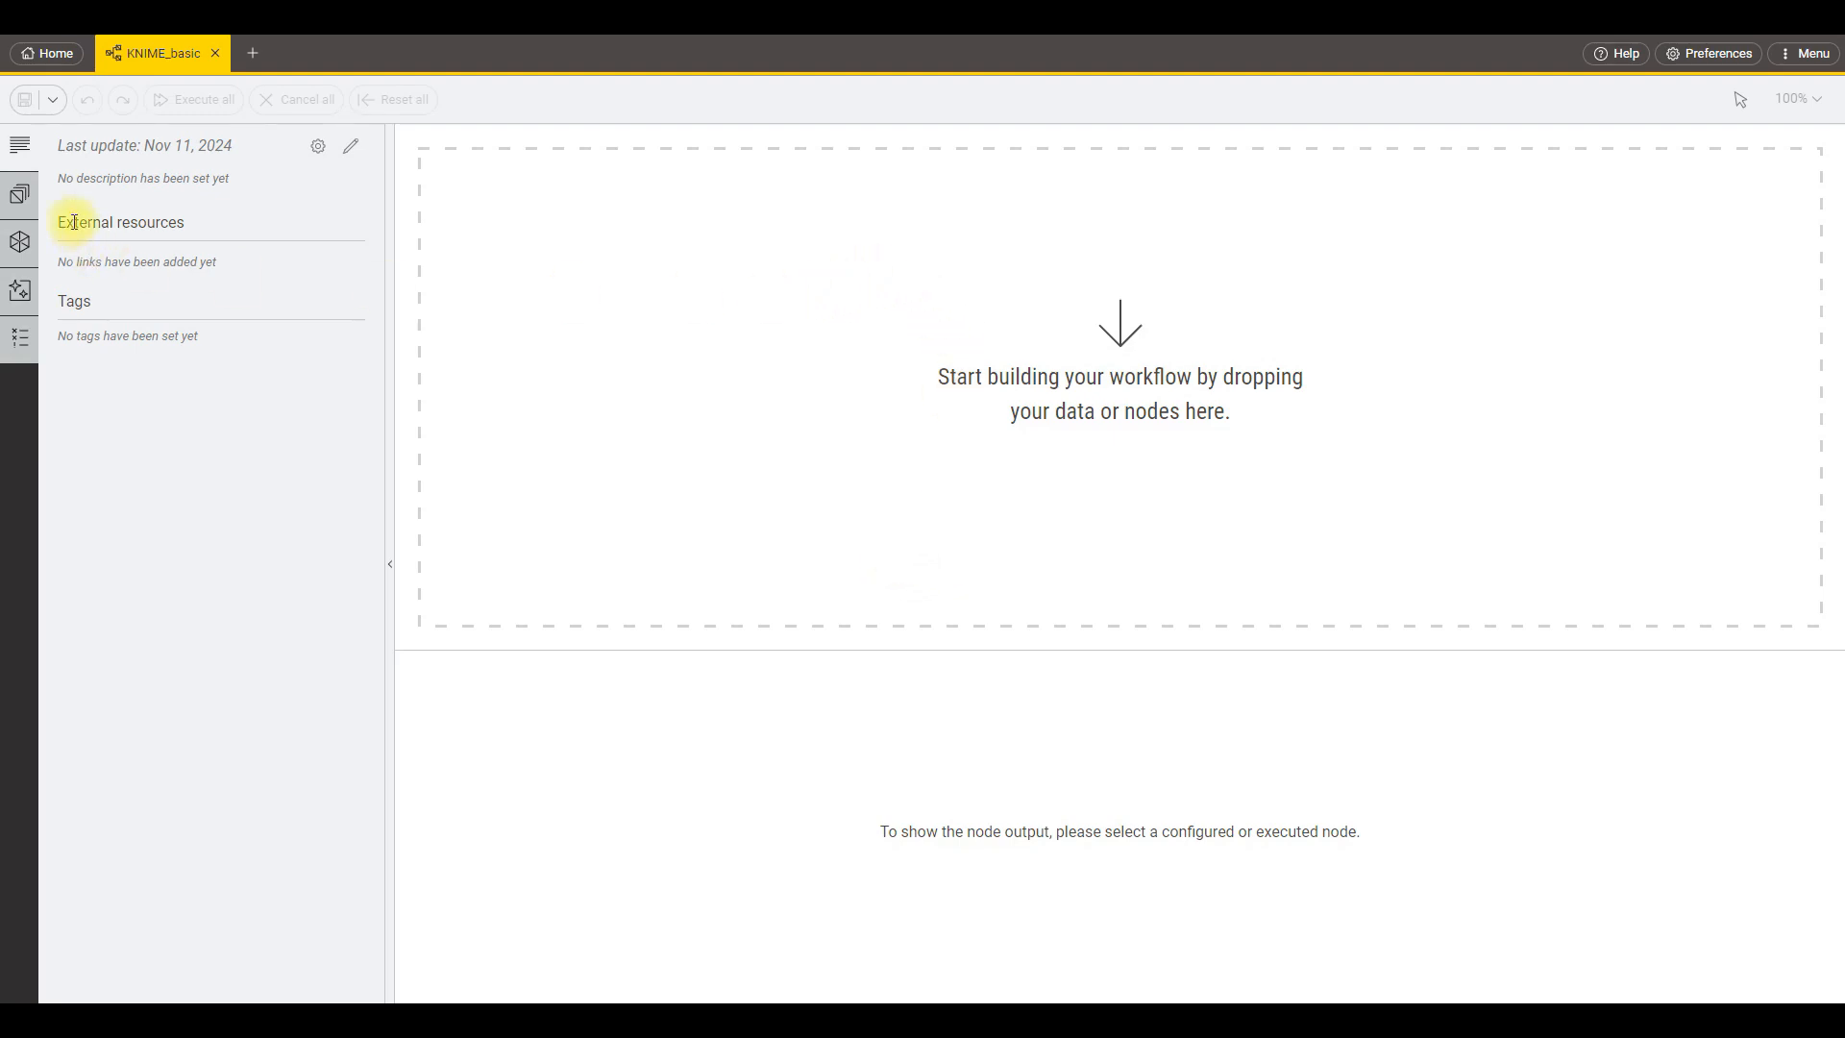
# Browse the full list of IO nodes in the node repository and return to the category overview.
pyautogui.click(20, 194)
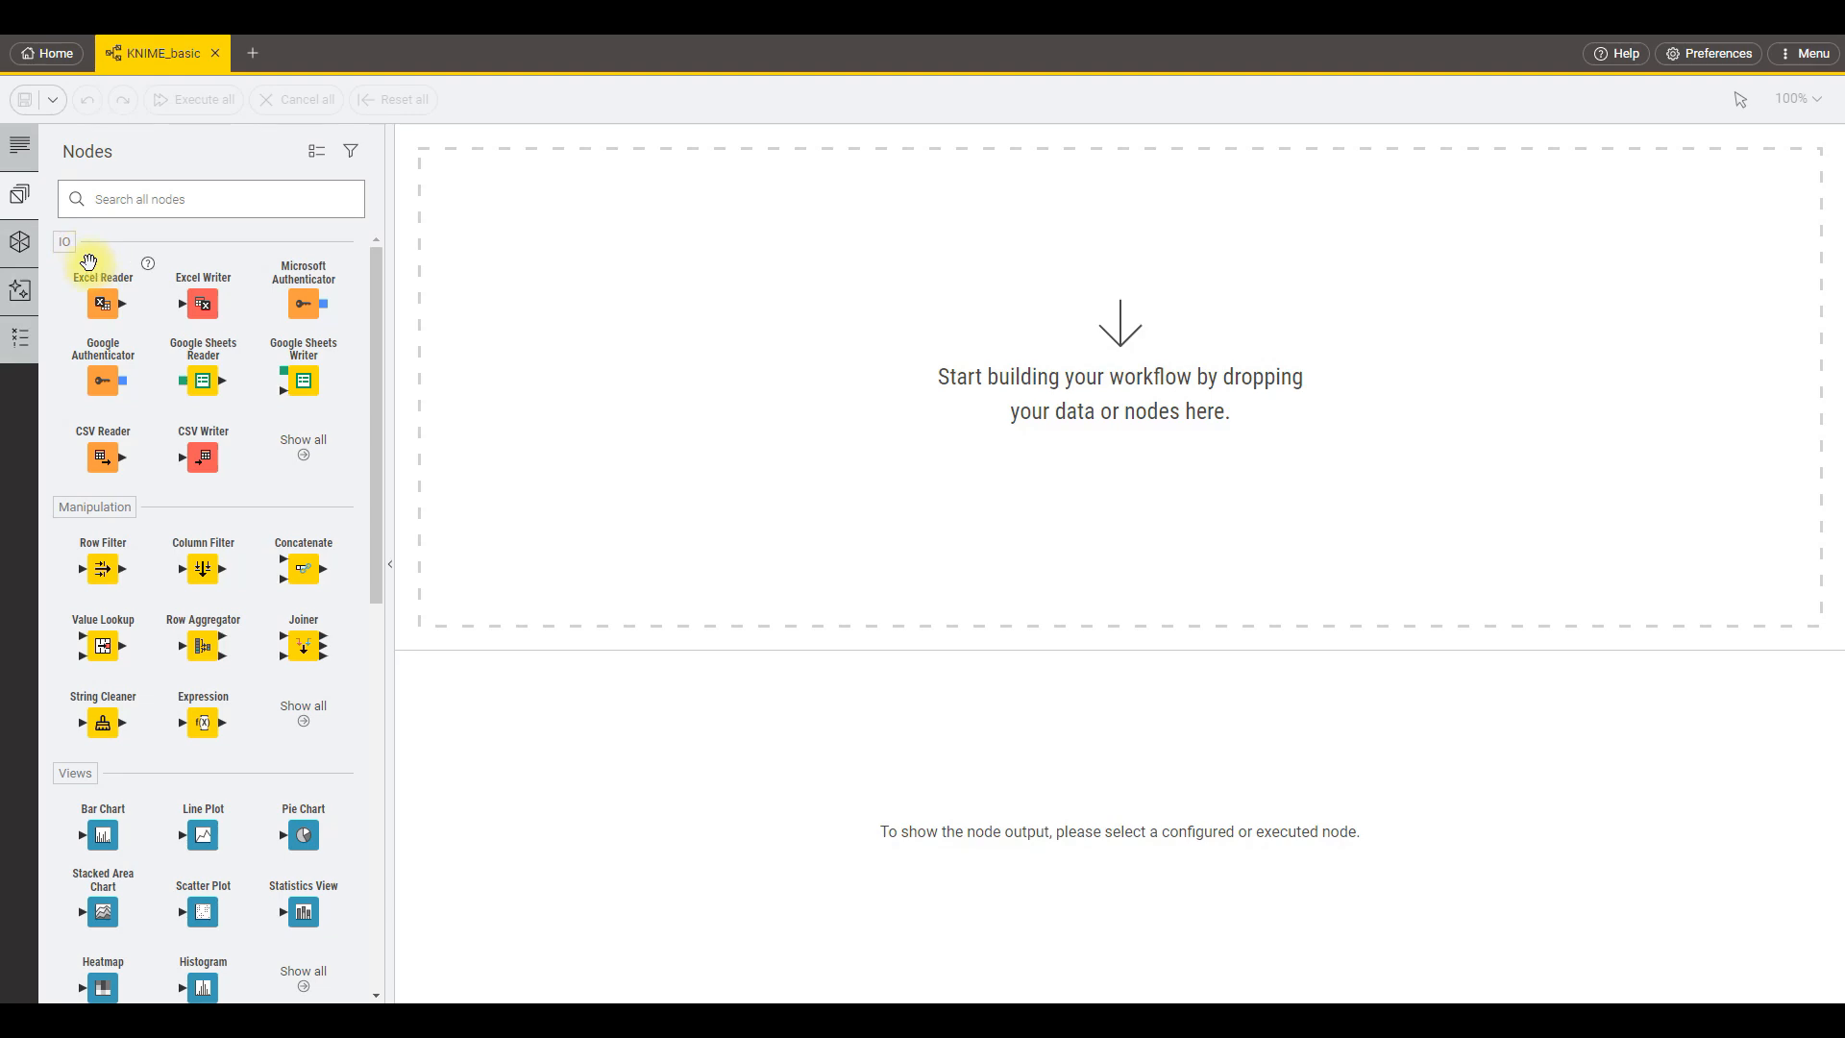
pyautogui.click(298, 452)
pyautogui.scroll(-10, 298, 452)
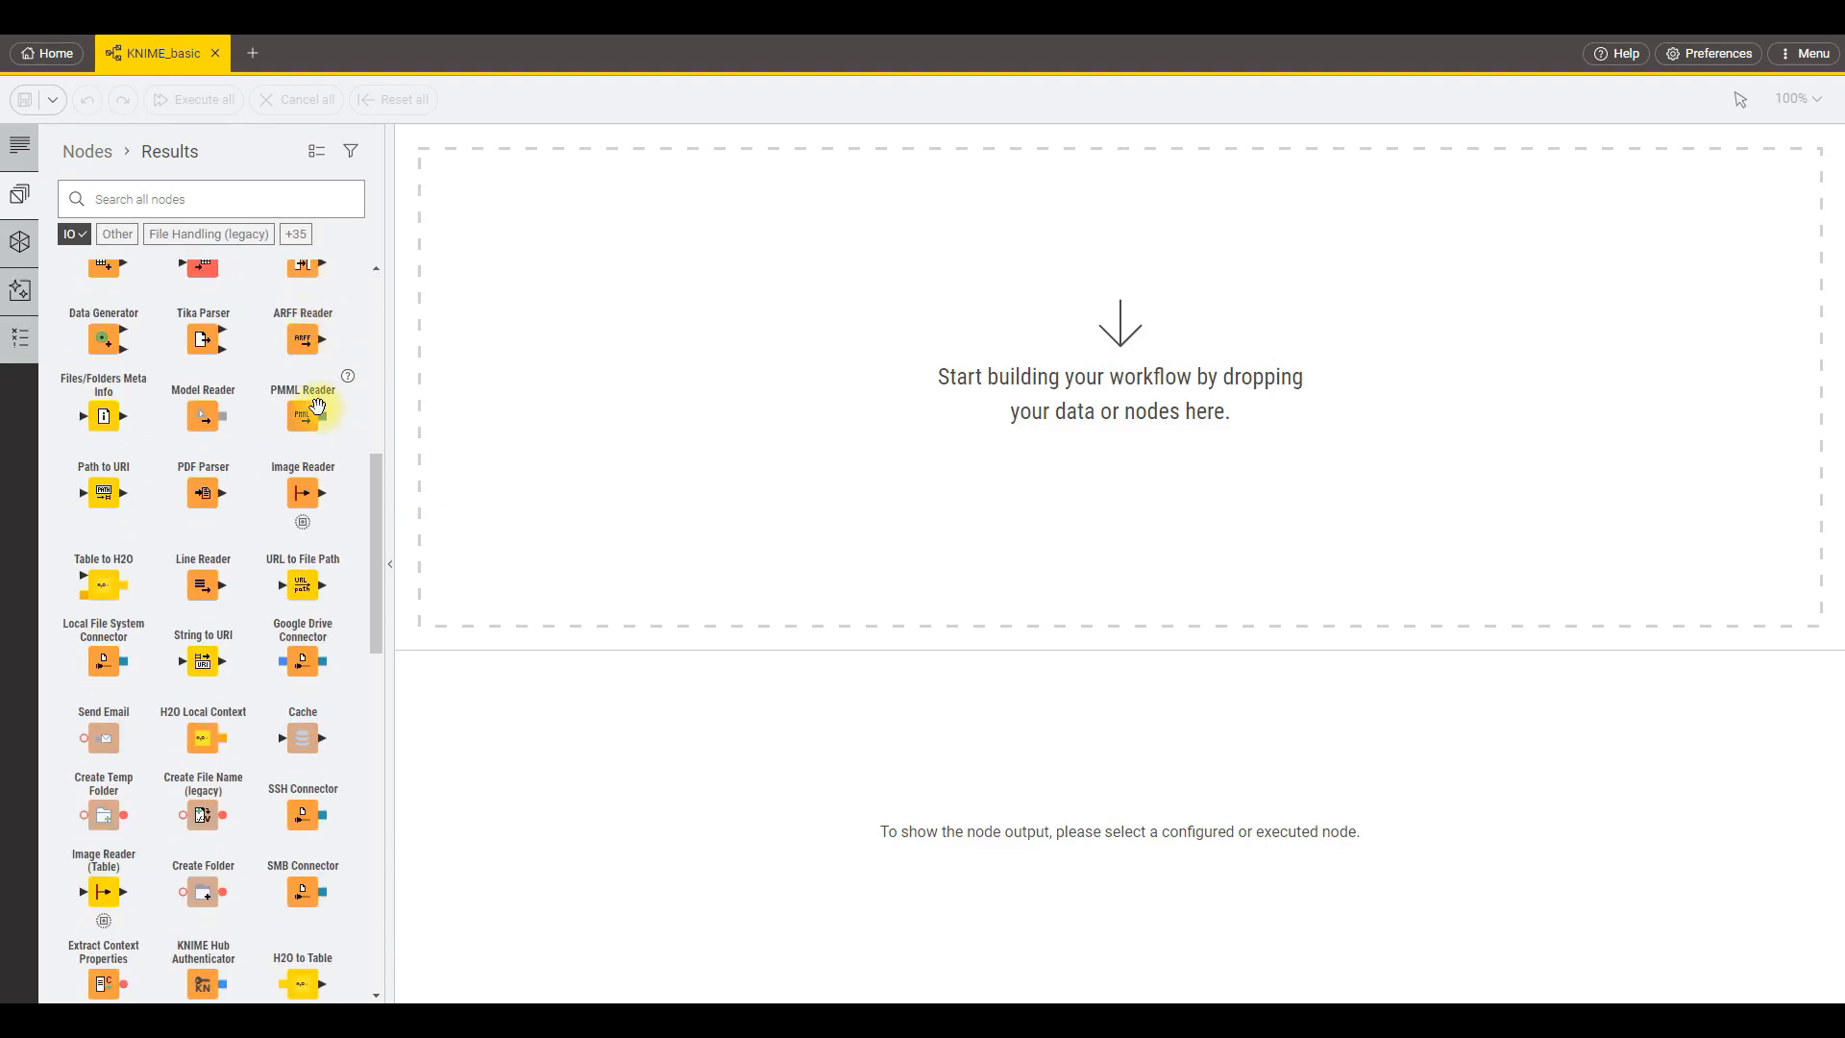
pyautogui.scroll(-11, 302, 442)
pyautogui.scroll(13, 302, 442)
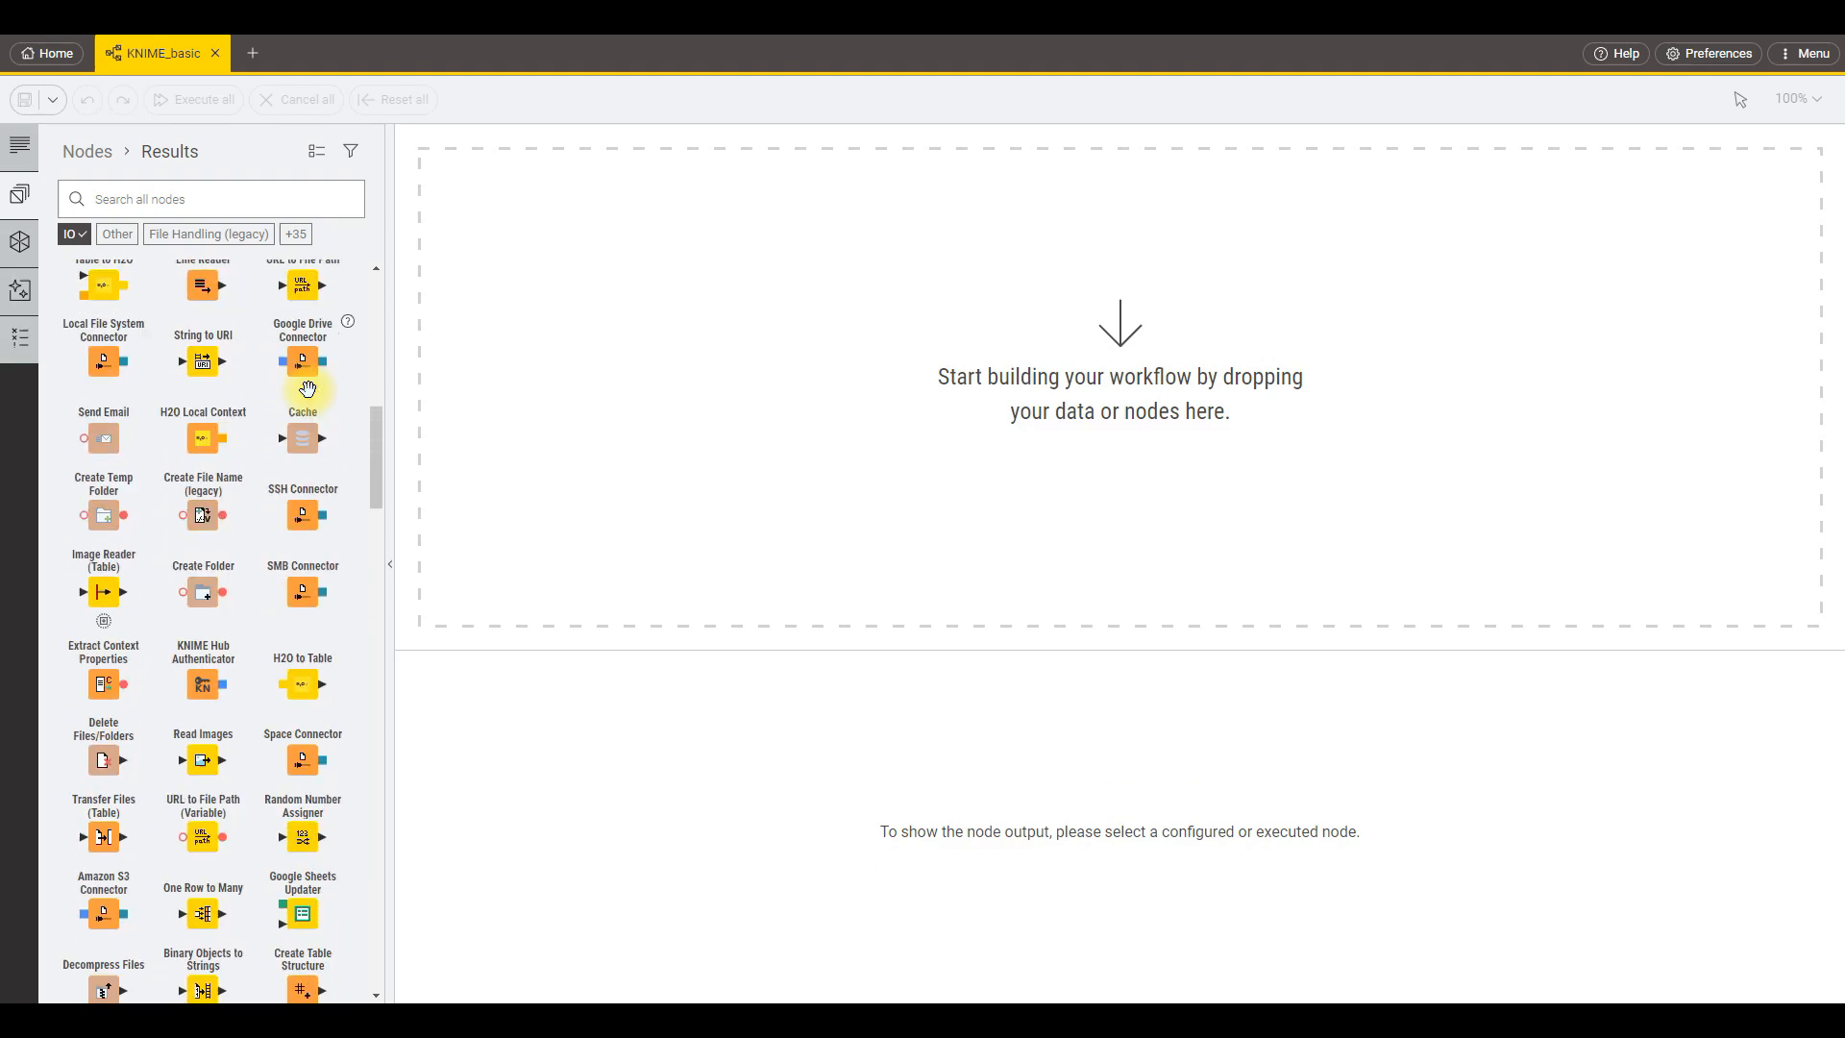
pyautogui.scroll(8, 318, 317)
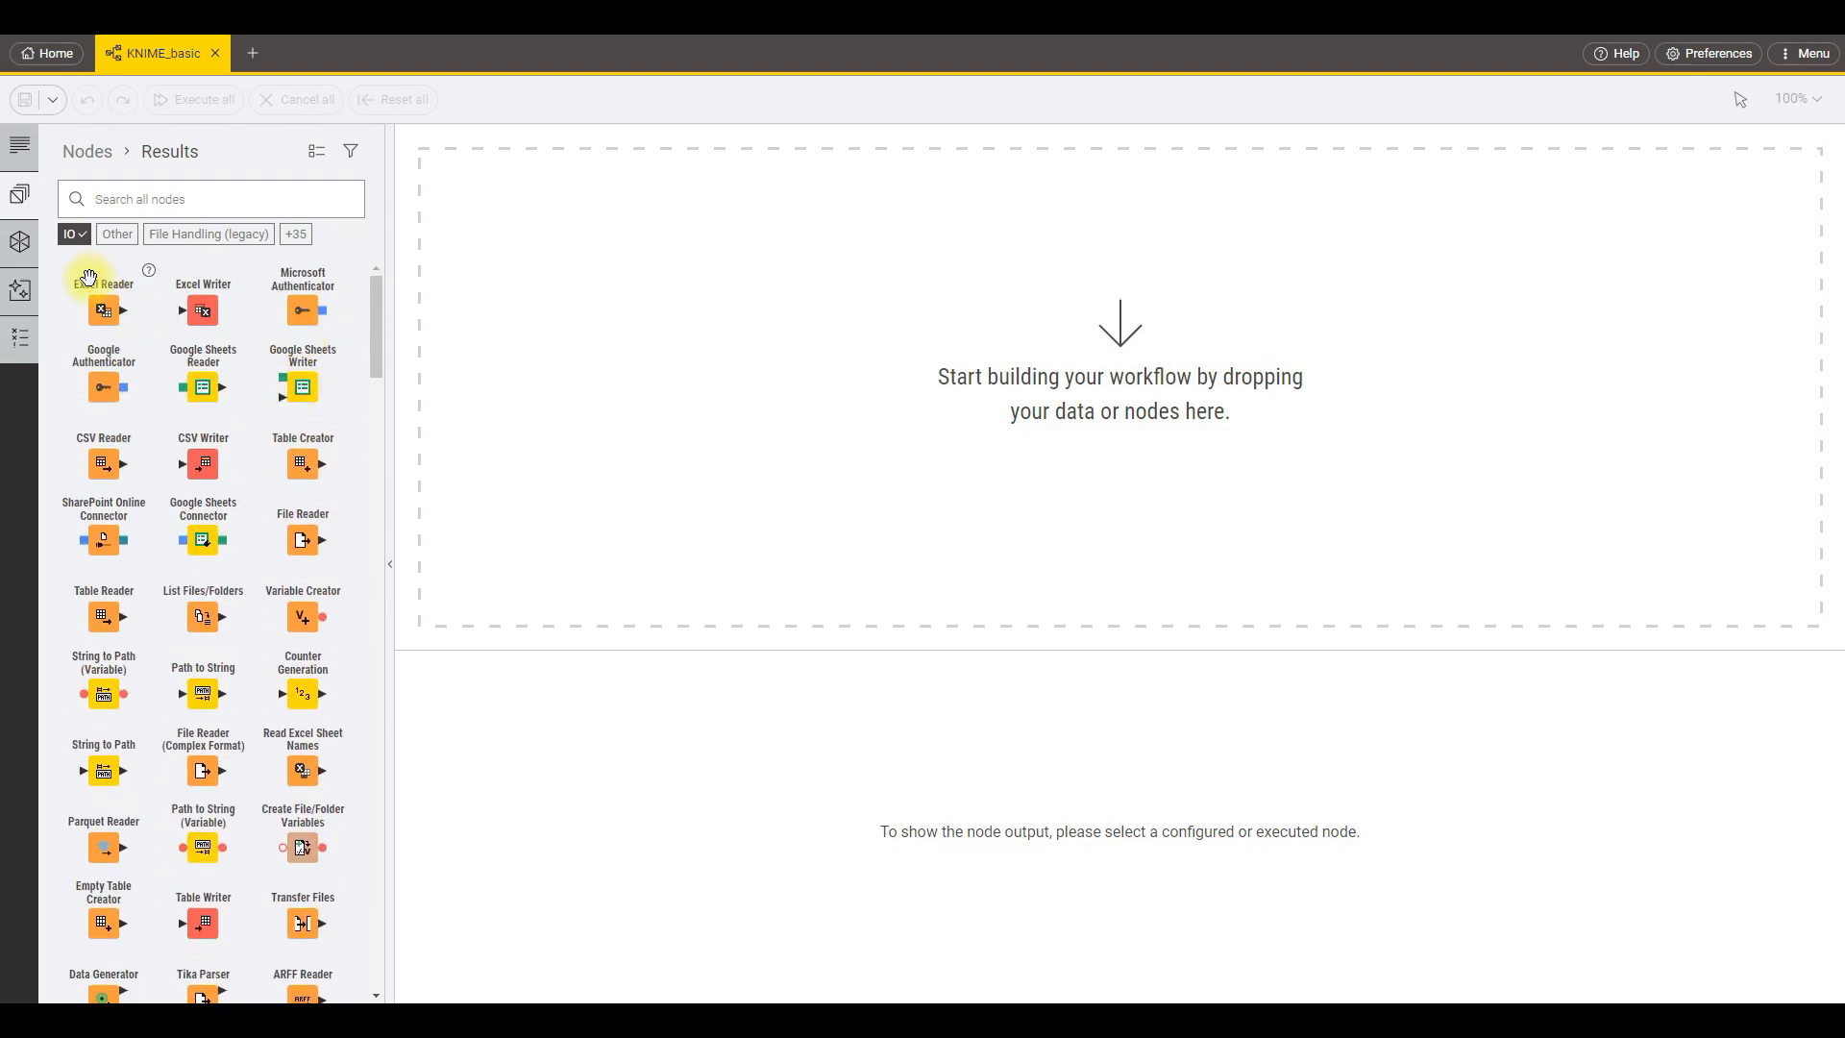
pyautogui.click(81, 236)
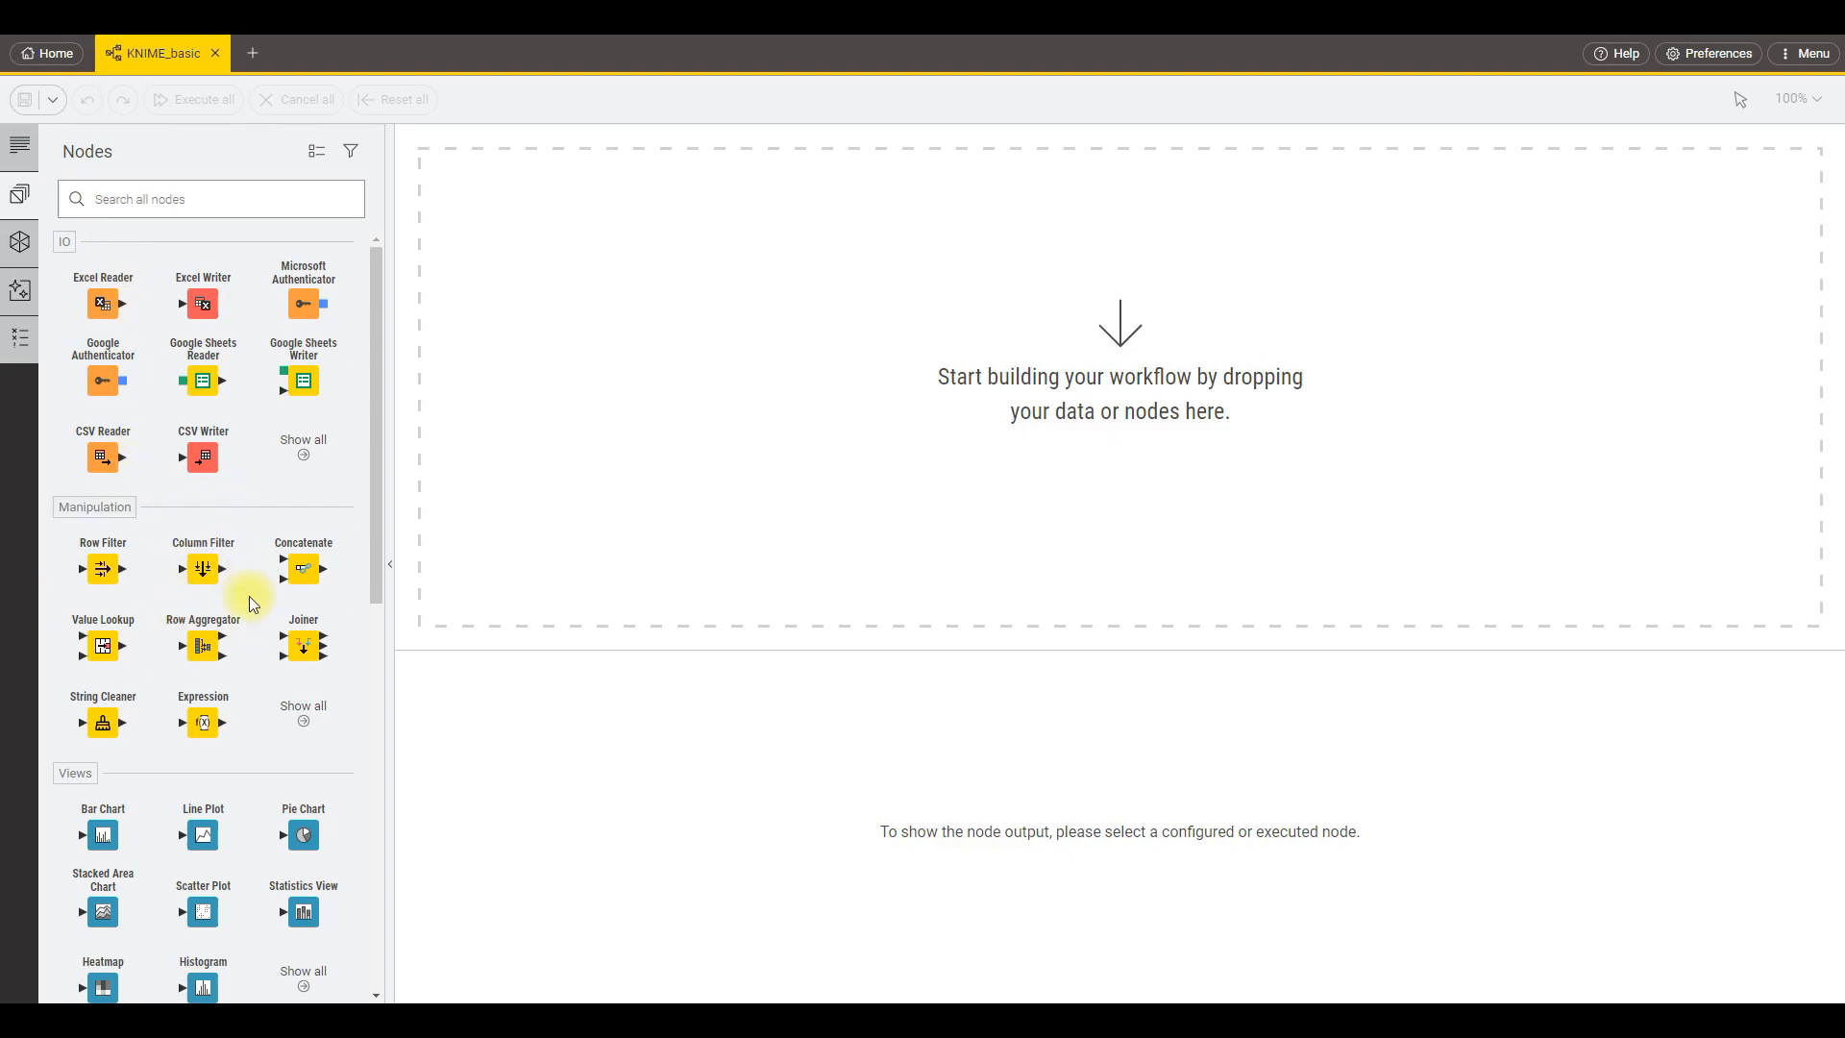
# Examine the node repository categories from Manipulation through Workflow Control and return to the IO nodes.
pyautogui.scroll(-3, 252, 577)
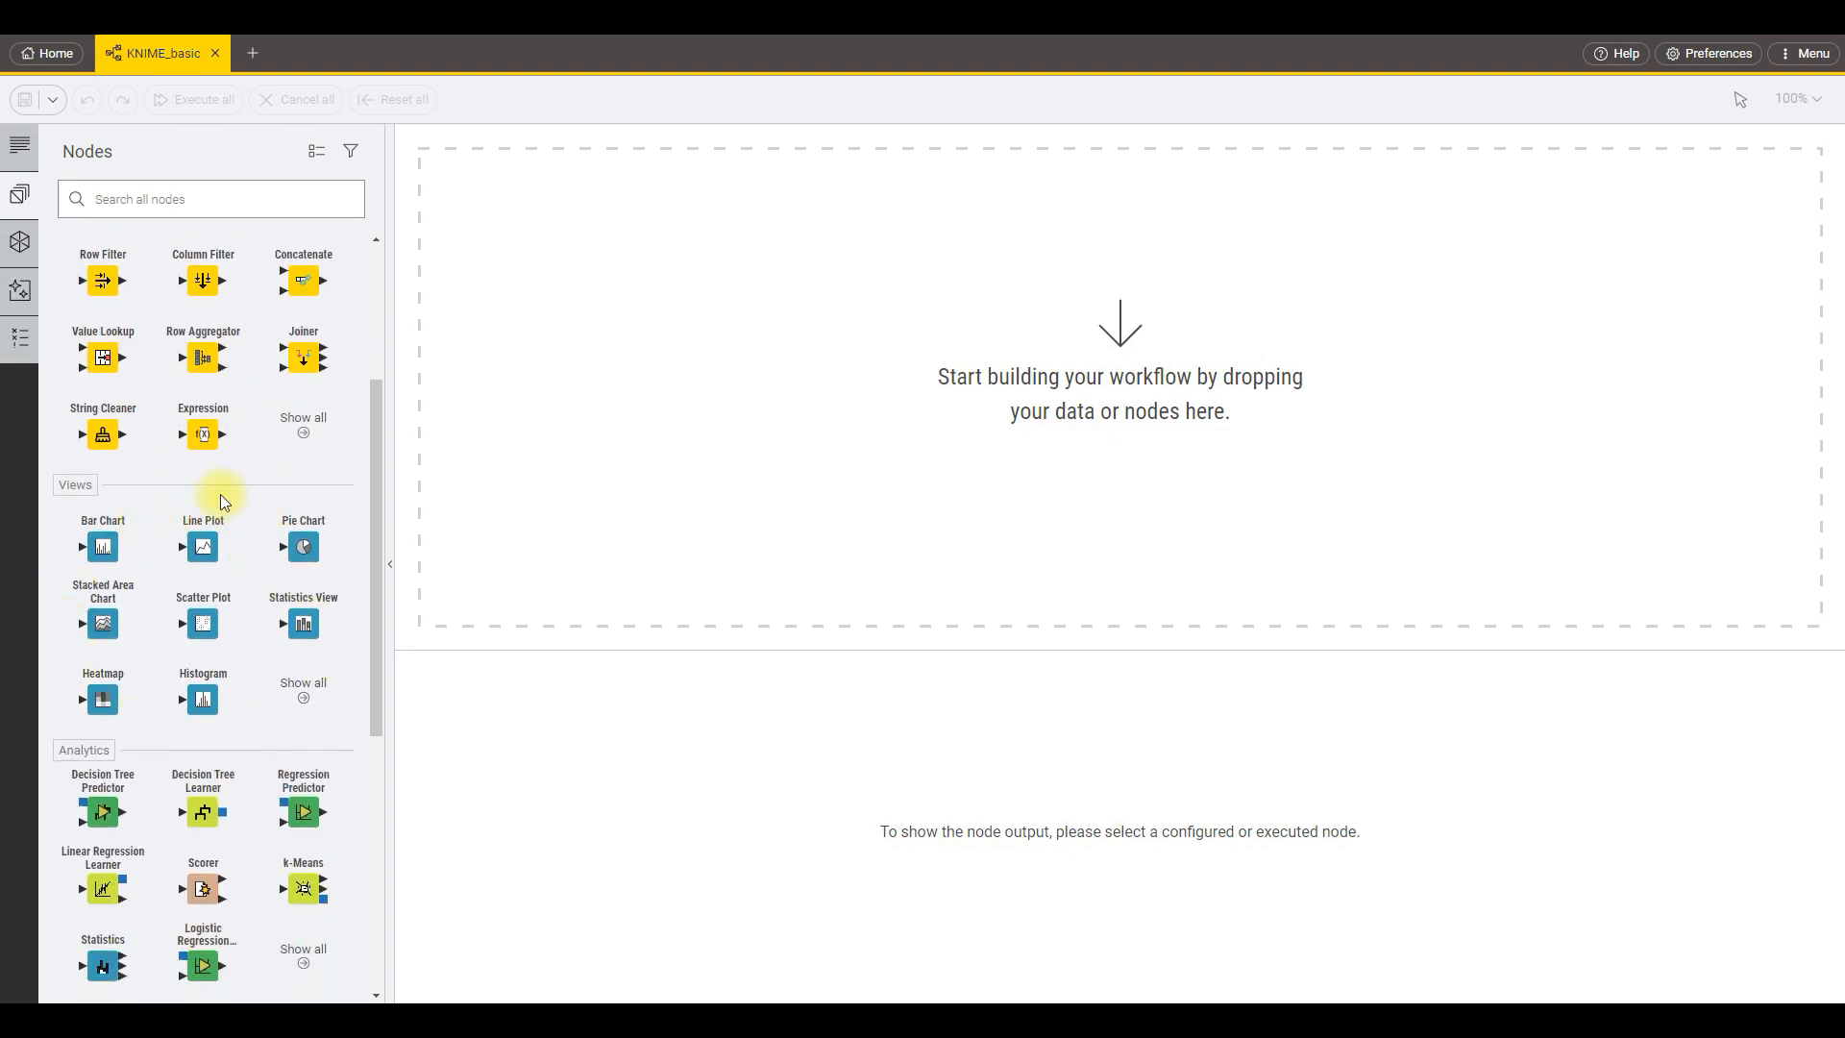
pyautogui.scroll(-3, 211, 529)
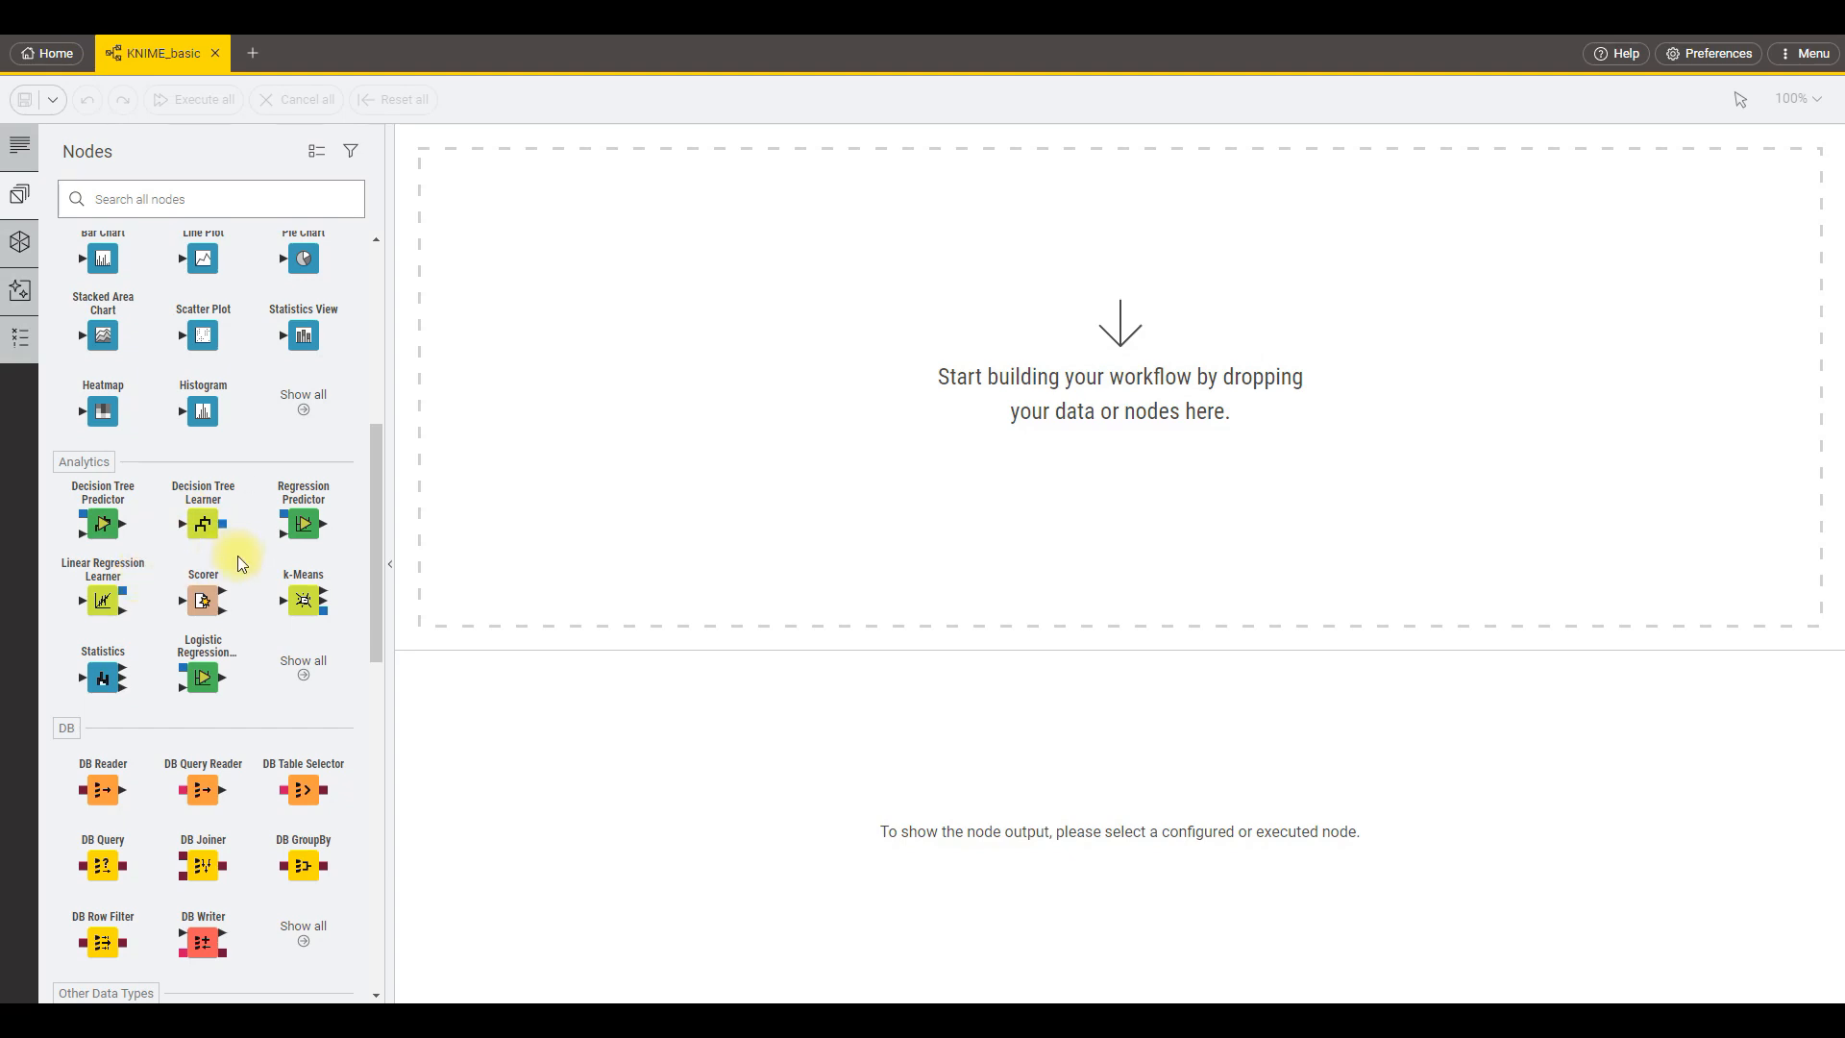
pyautogui.scroll(-4, 240, 562)
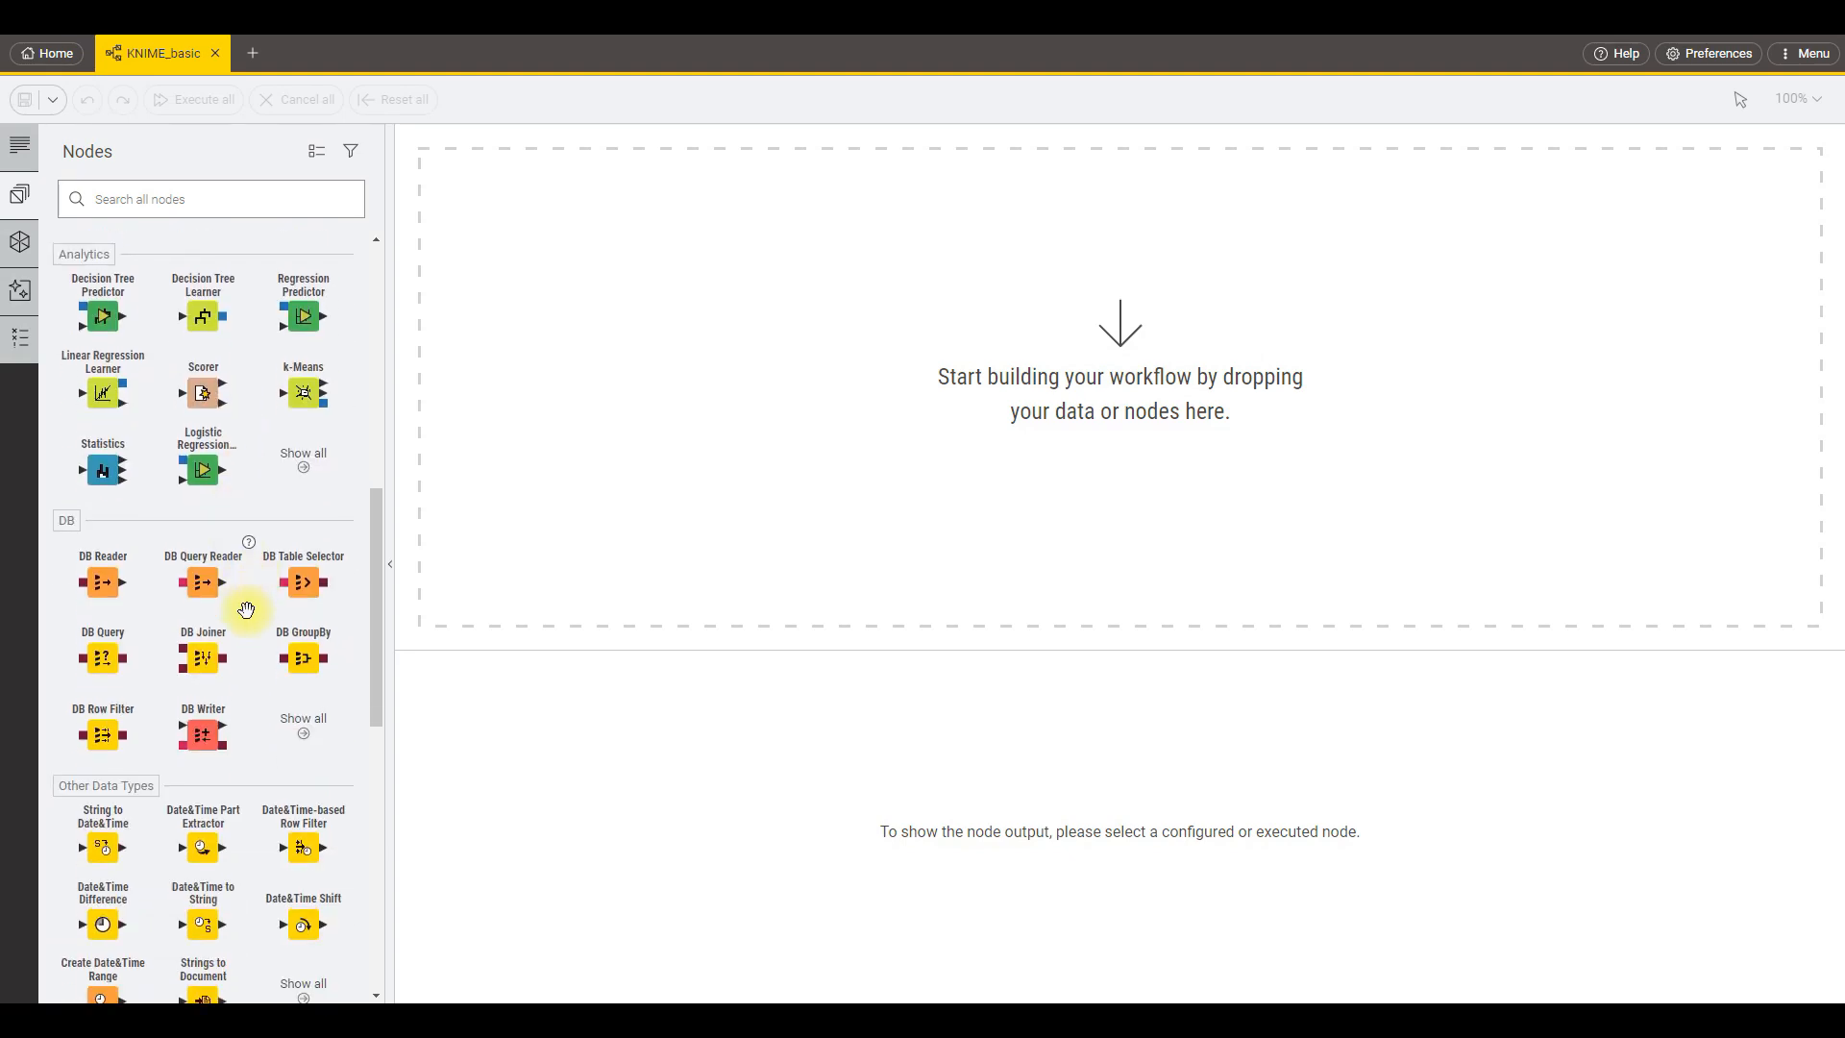
pyautogui.scroll(-1, 317, 541)
pyautogui.scroll(-3, 309, 535)
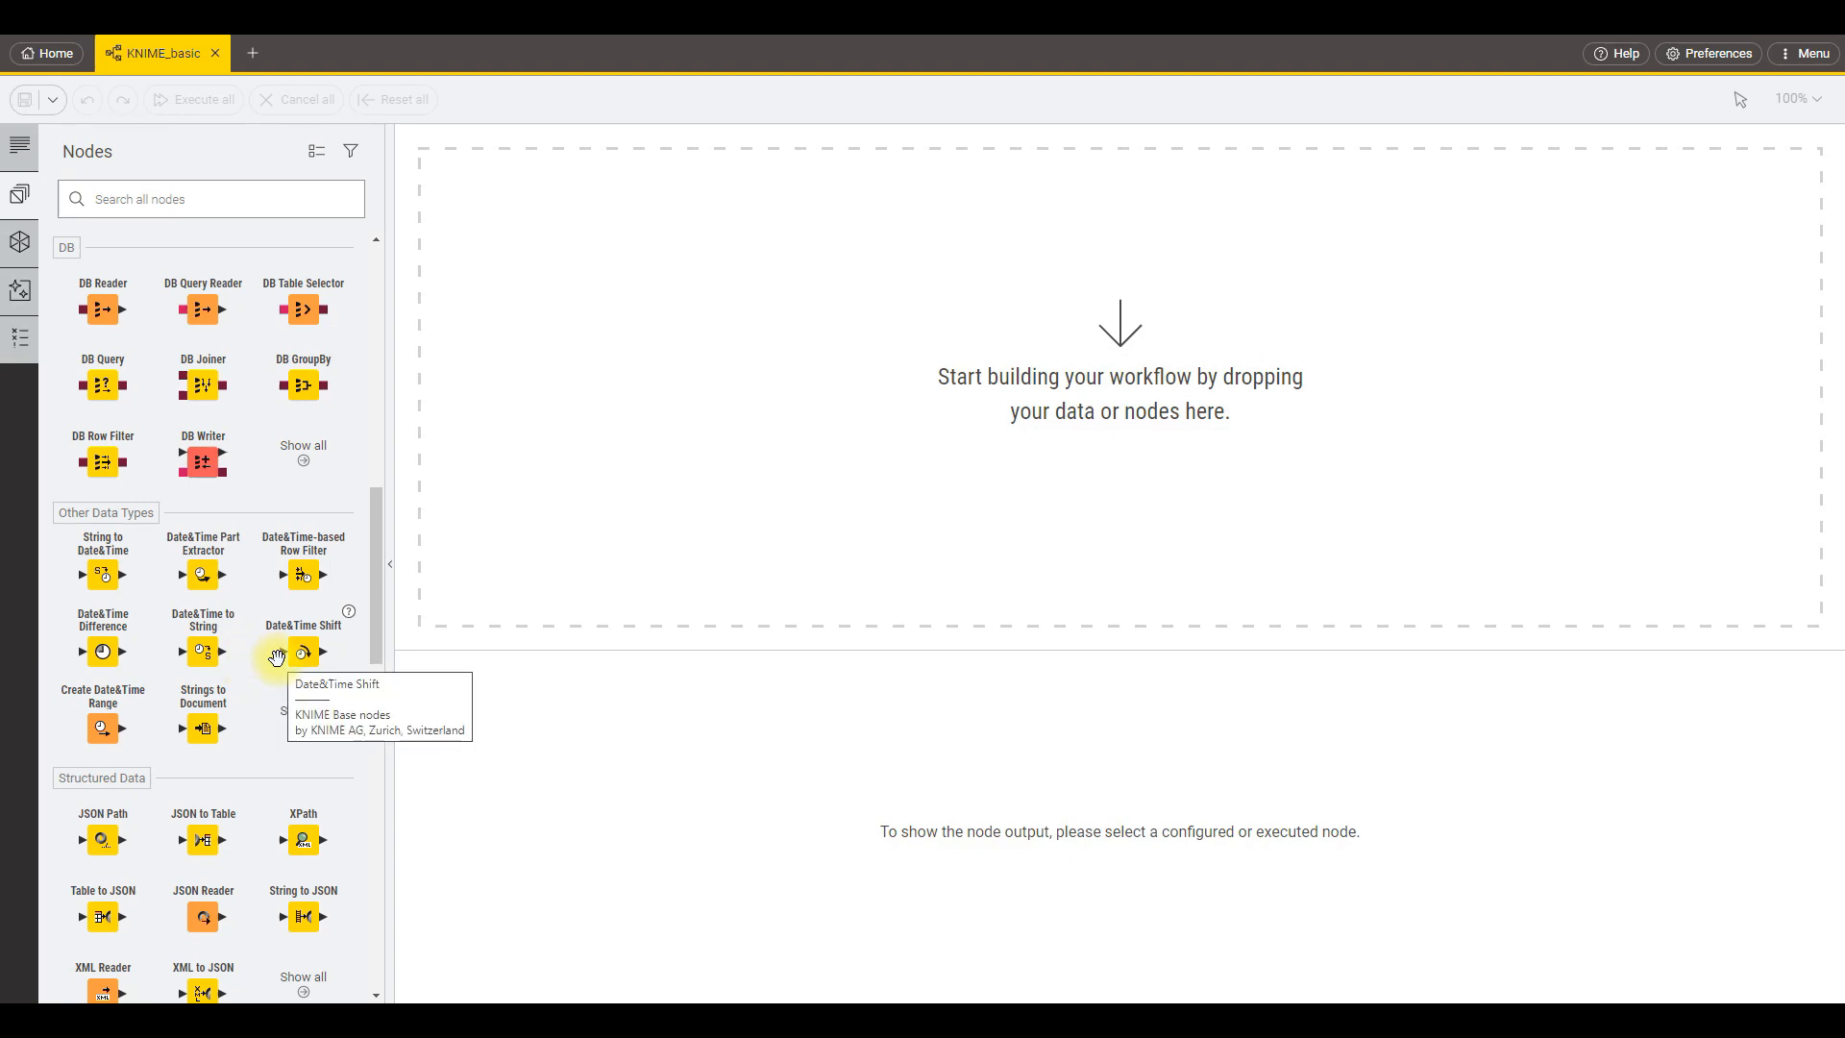
pyautogui.scroll(-2, 277, 658)
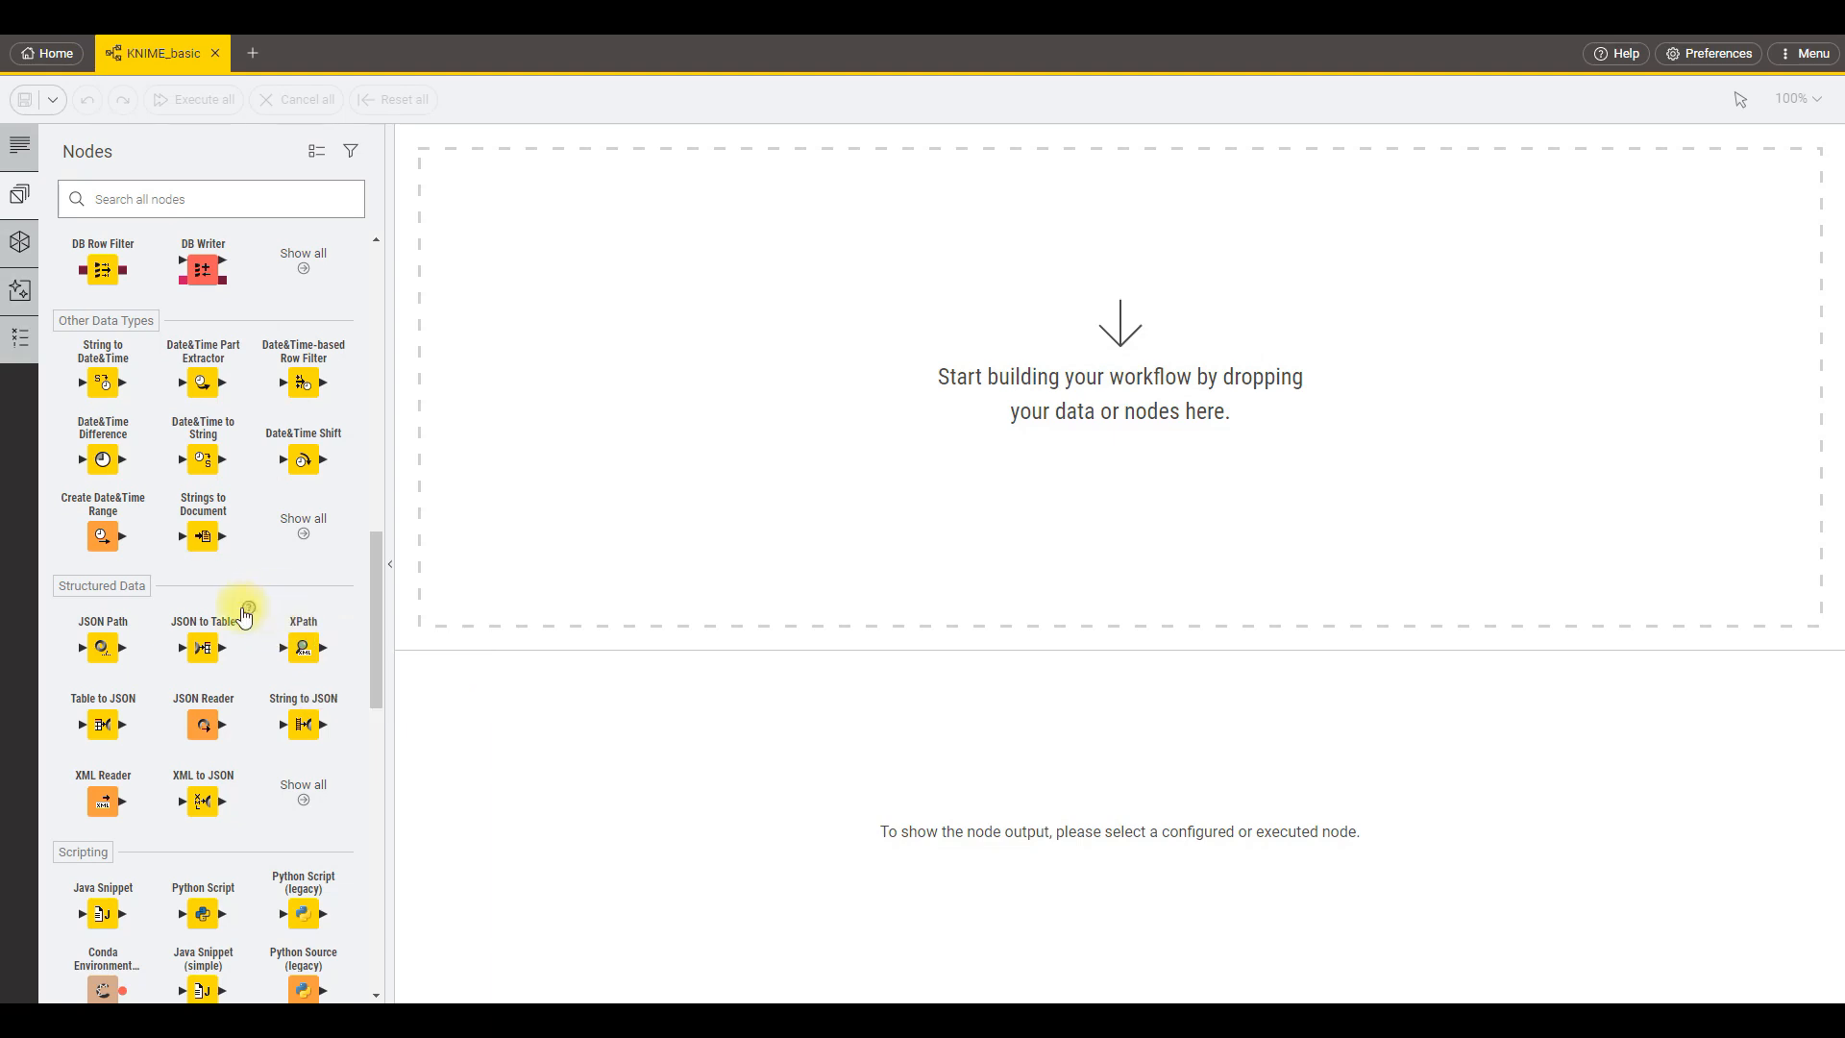
pyautogui.scroll(-4, 251, 679)
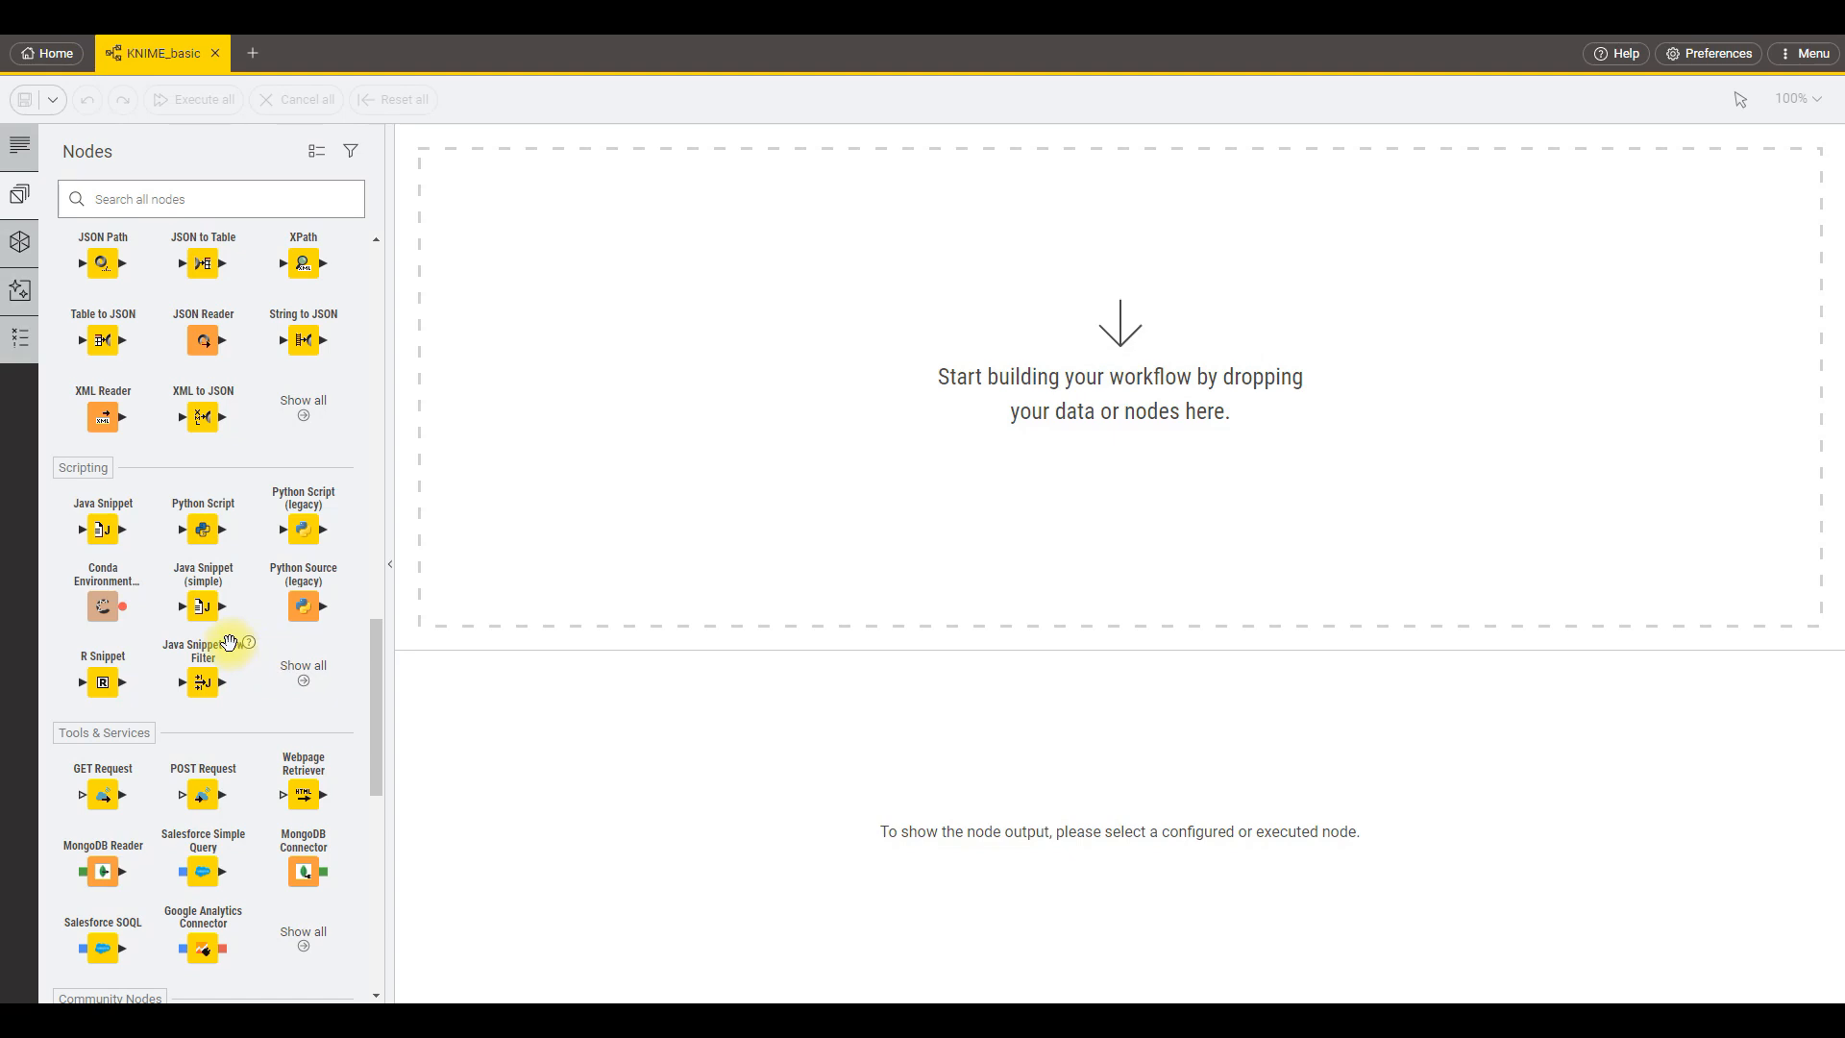
pyautogui.scroll(-2, 235, 642)
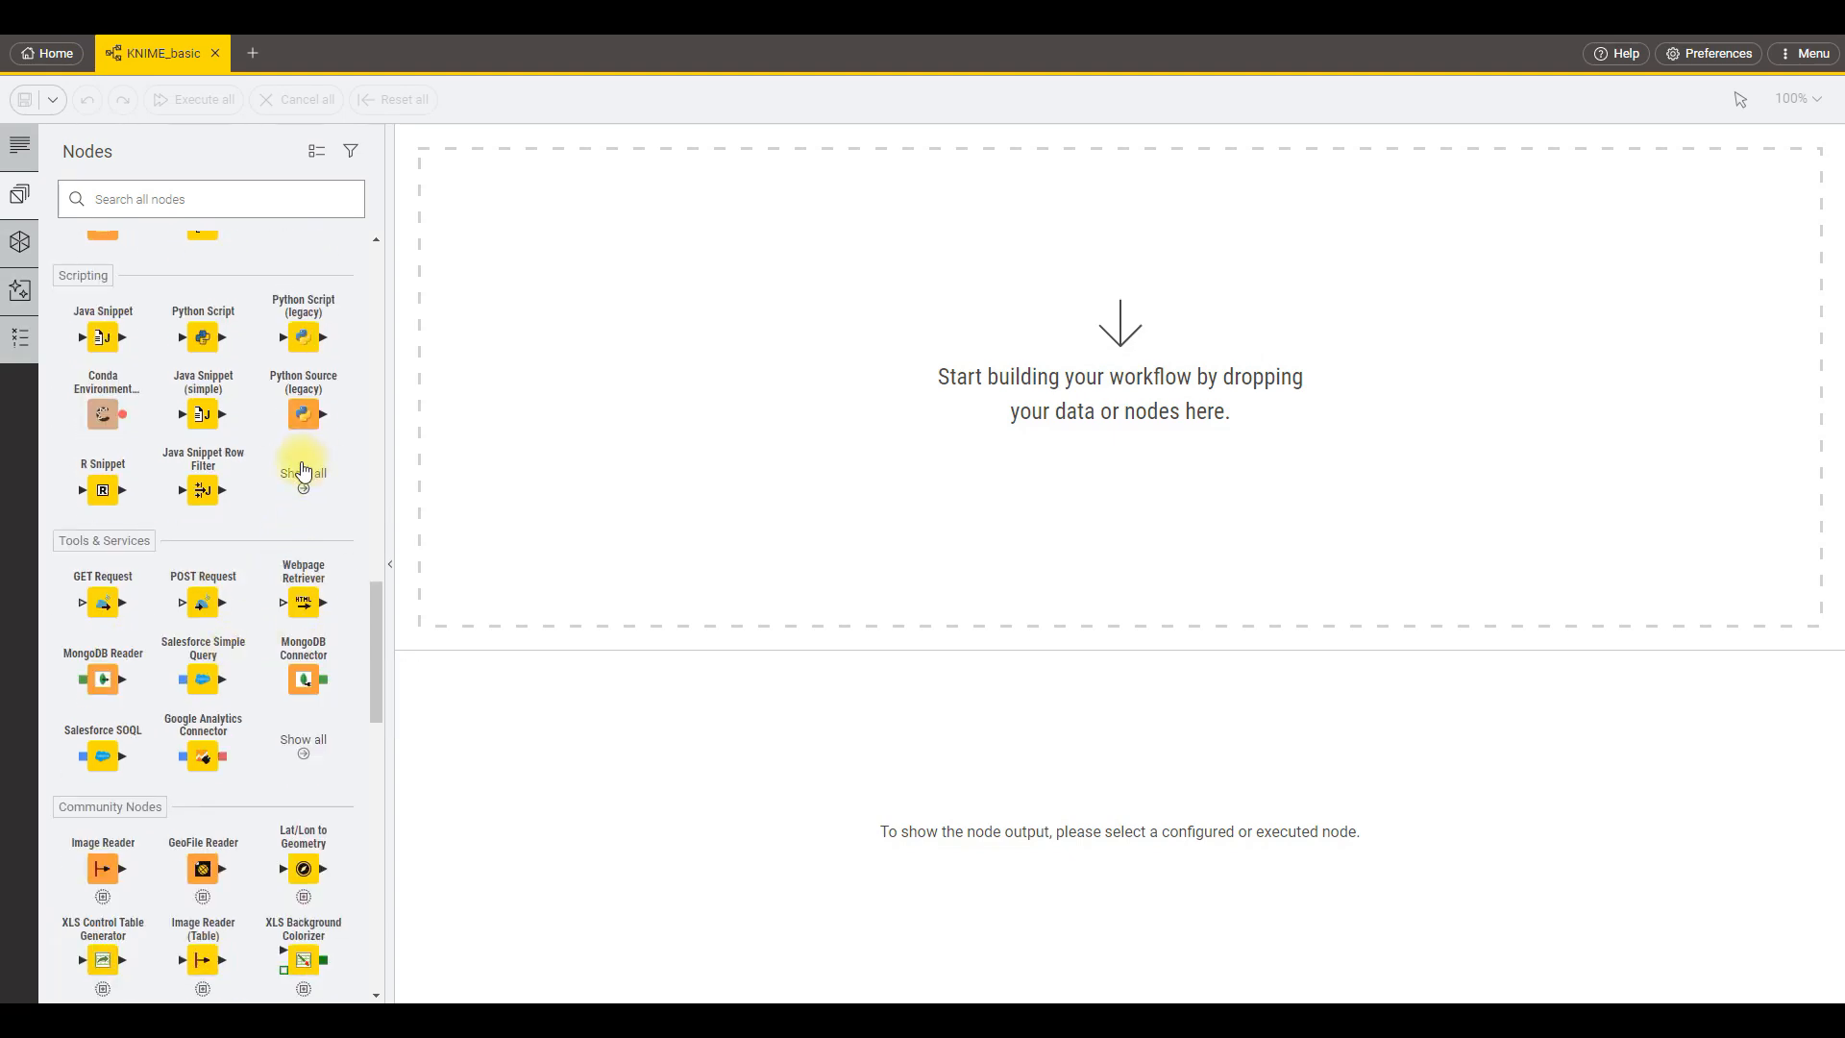
pyautogui.scroll(-4, 305, 510)
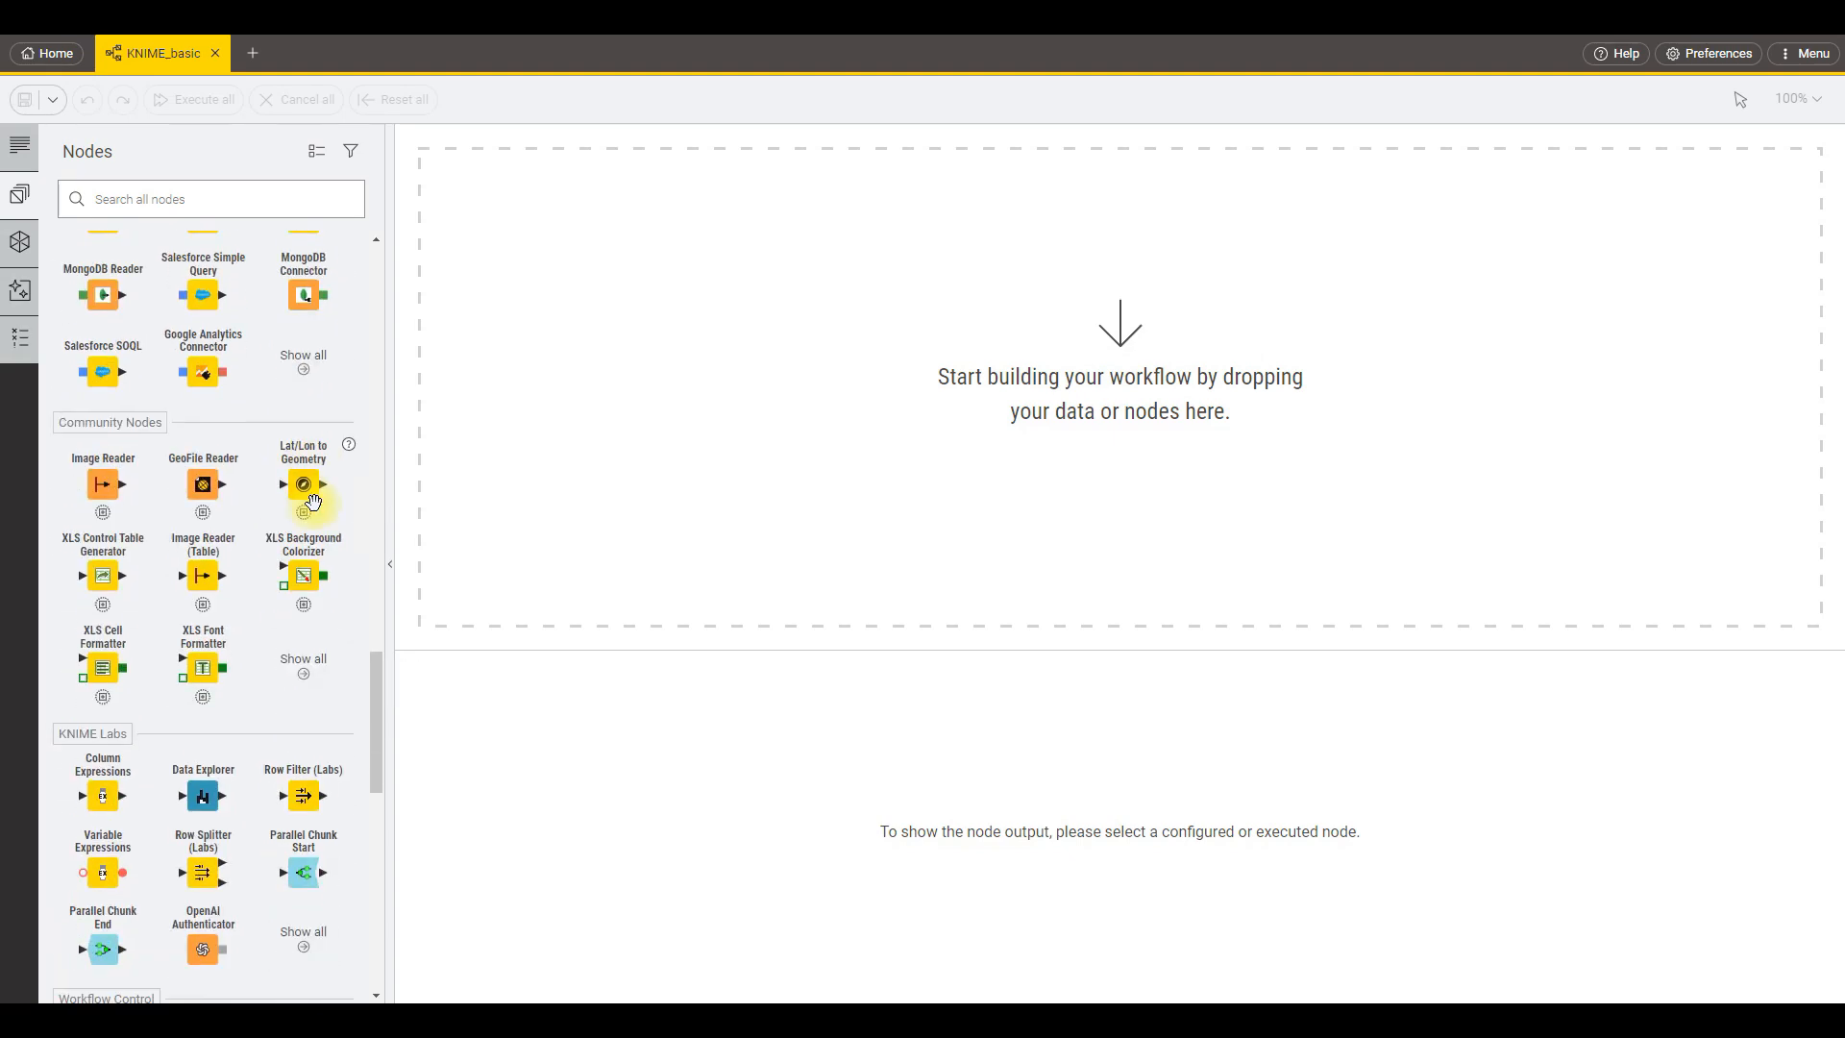
pyautogui.scroll(-3, 147, 658)
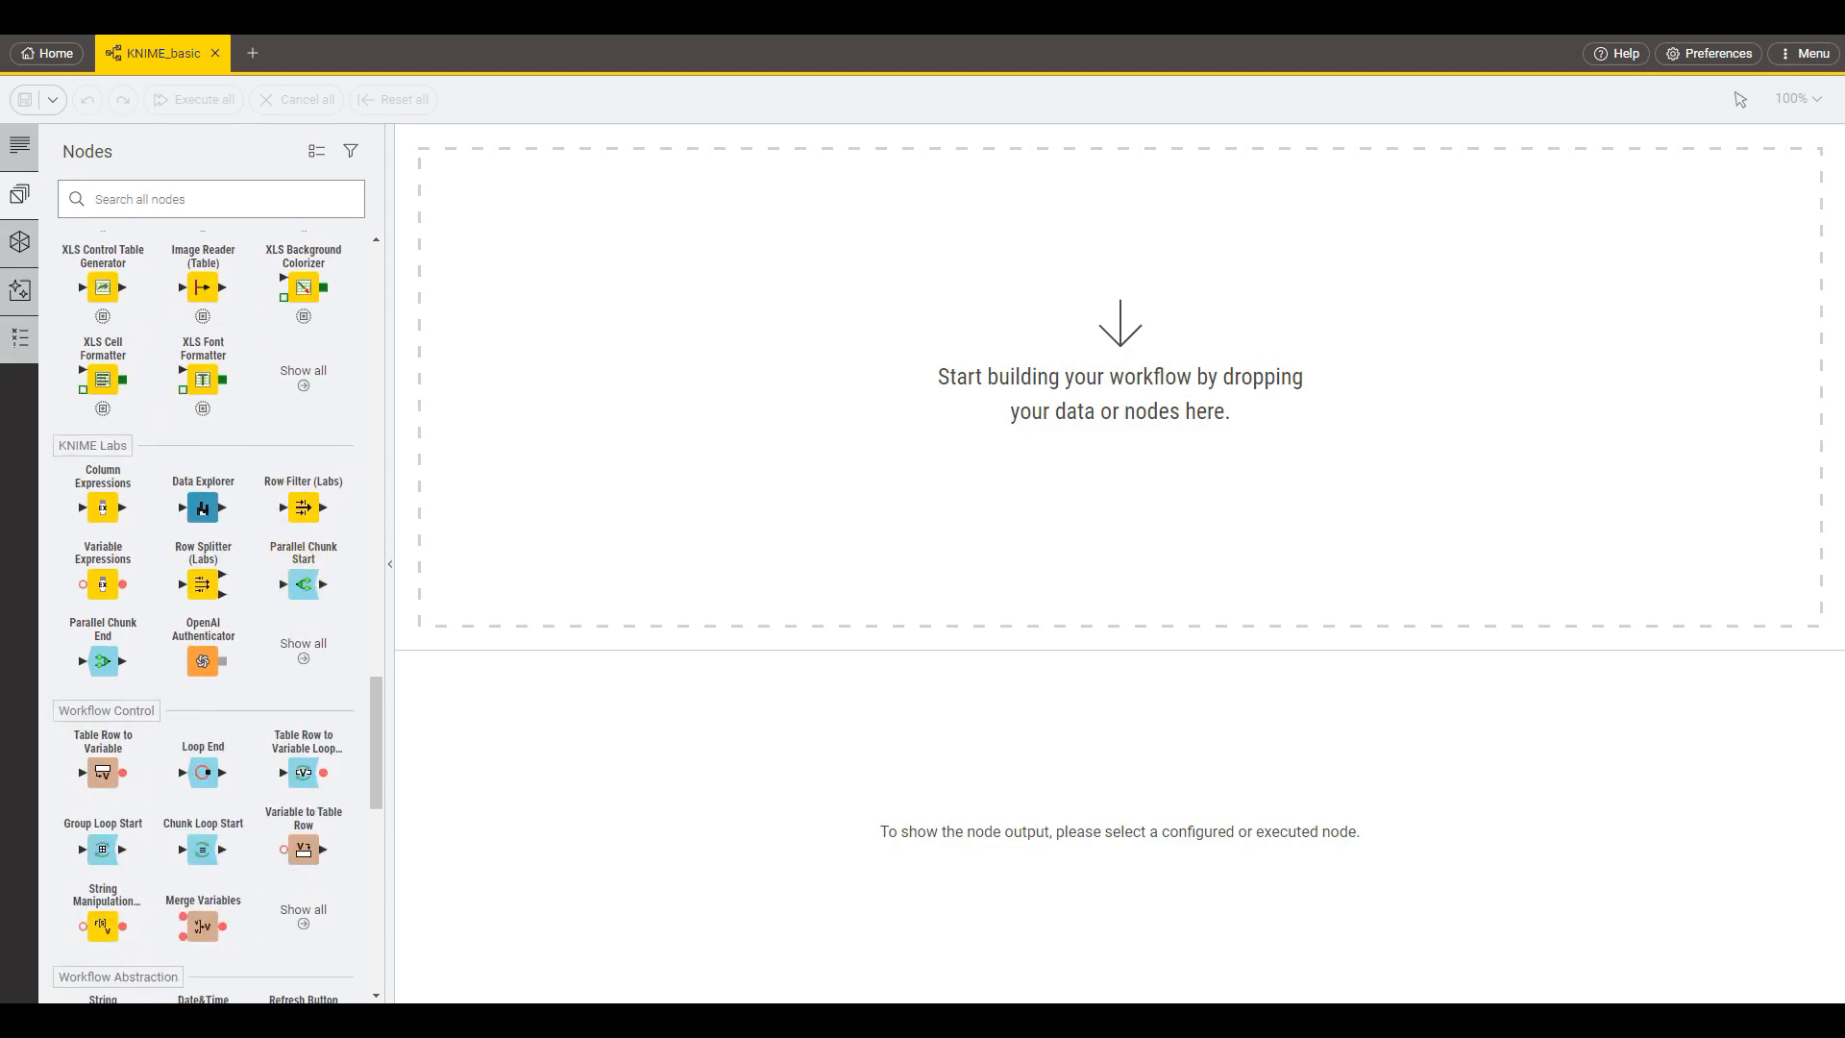
pyautogui.scroll(18, 241, 548)
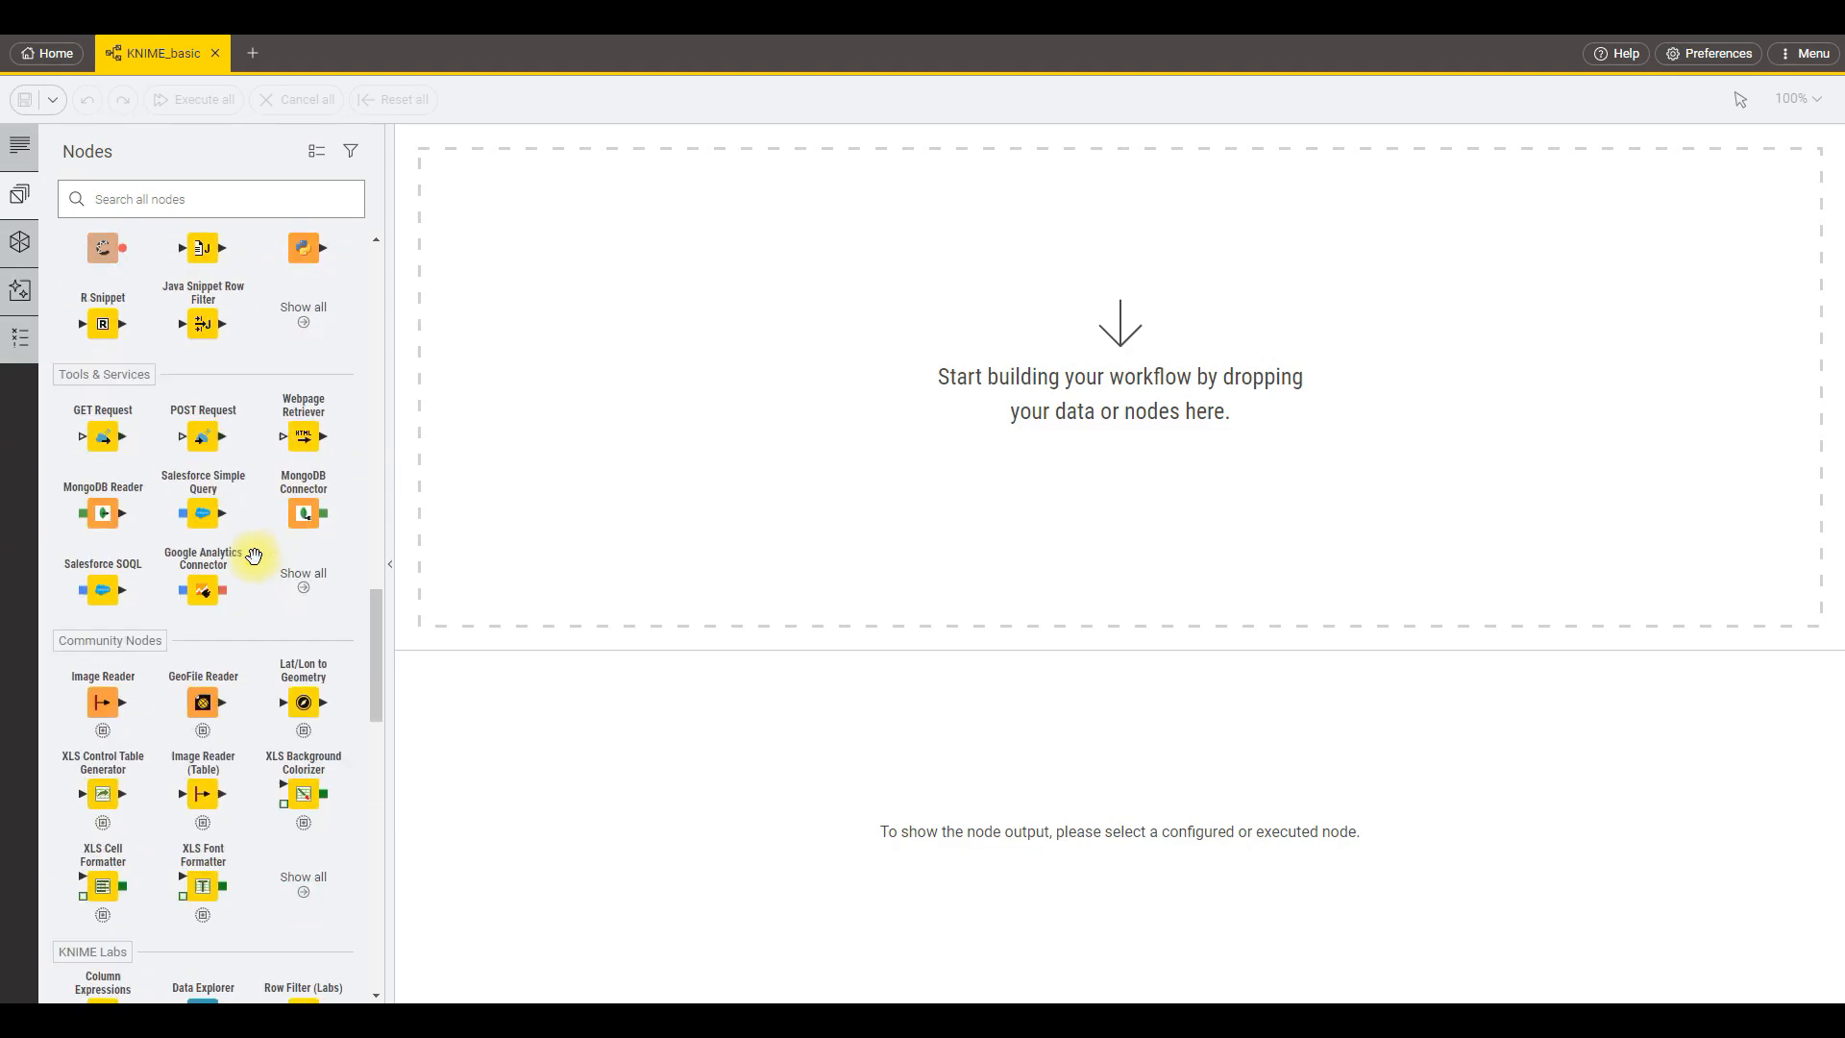
pyautogui.scroll(5, 228, 566)
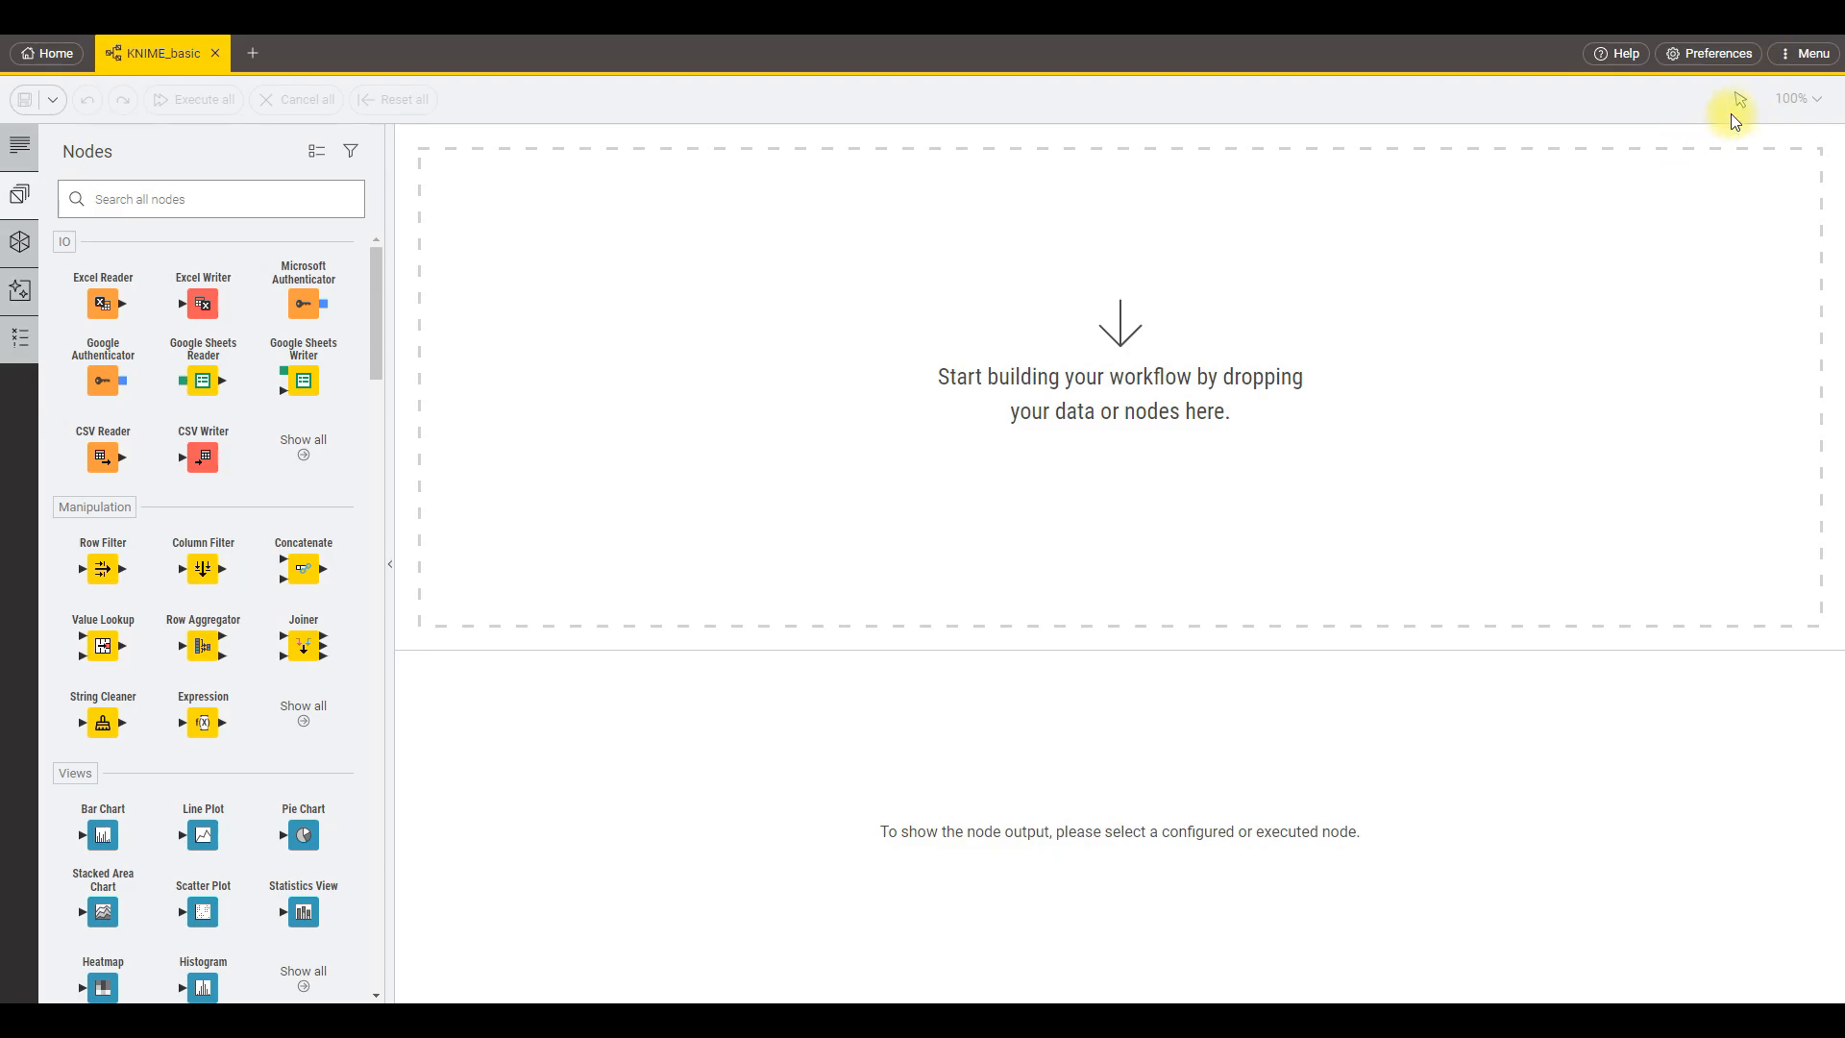
# Review the KNIME Modern UI preferences for node repository content and mouse wheel action, closing them without changes.
pyautogui.click(1730, 55)
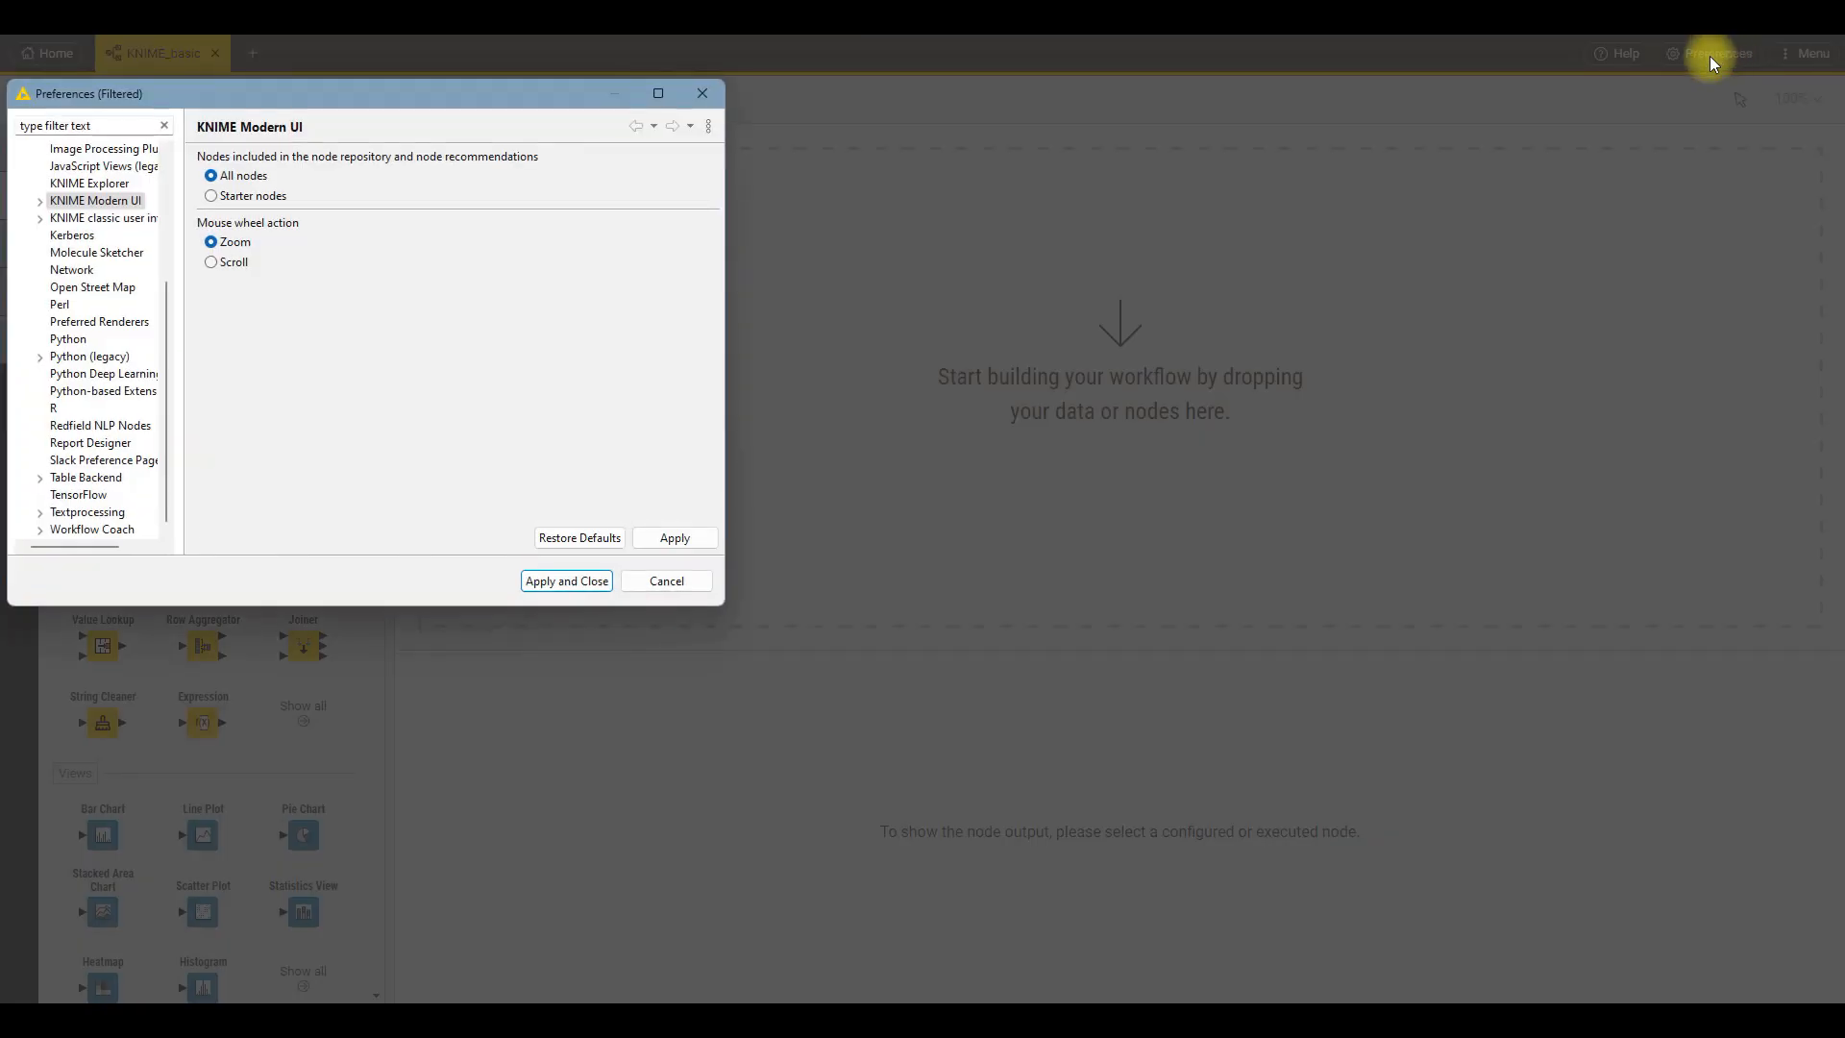
pyautogui.moveTo(532, 111); pyautogui.dragTo(1293, 319)
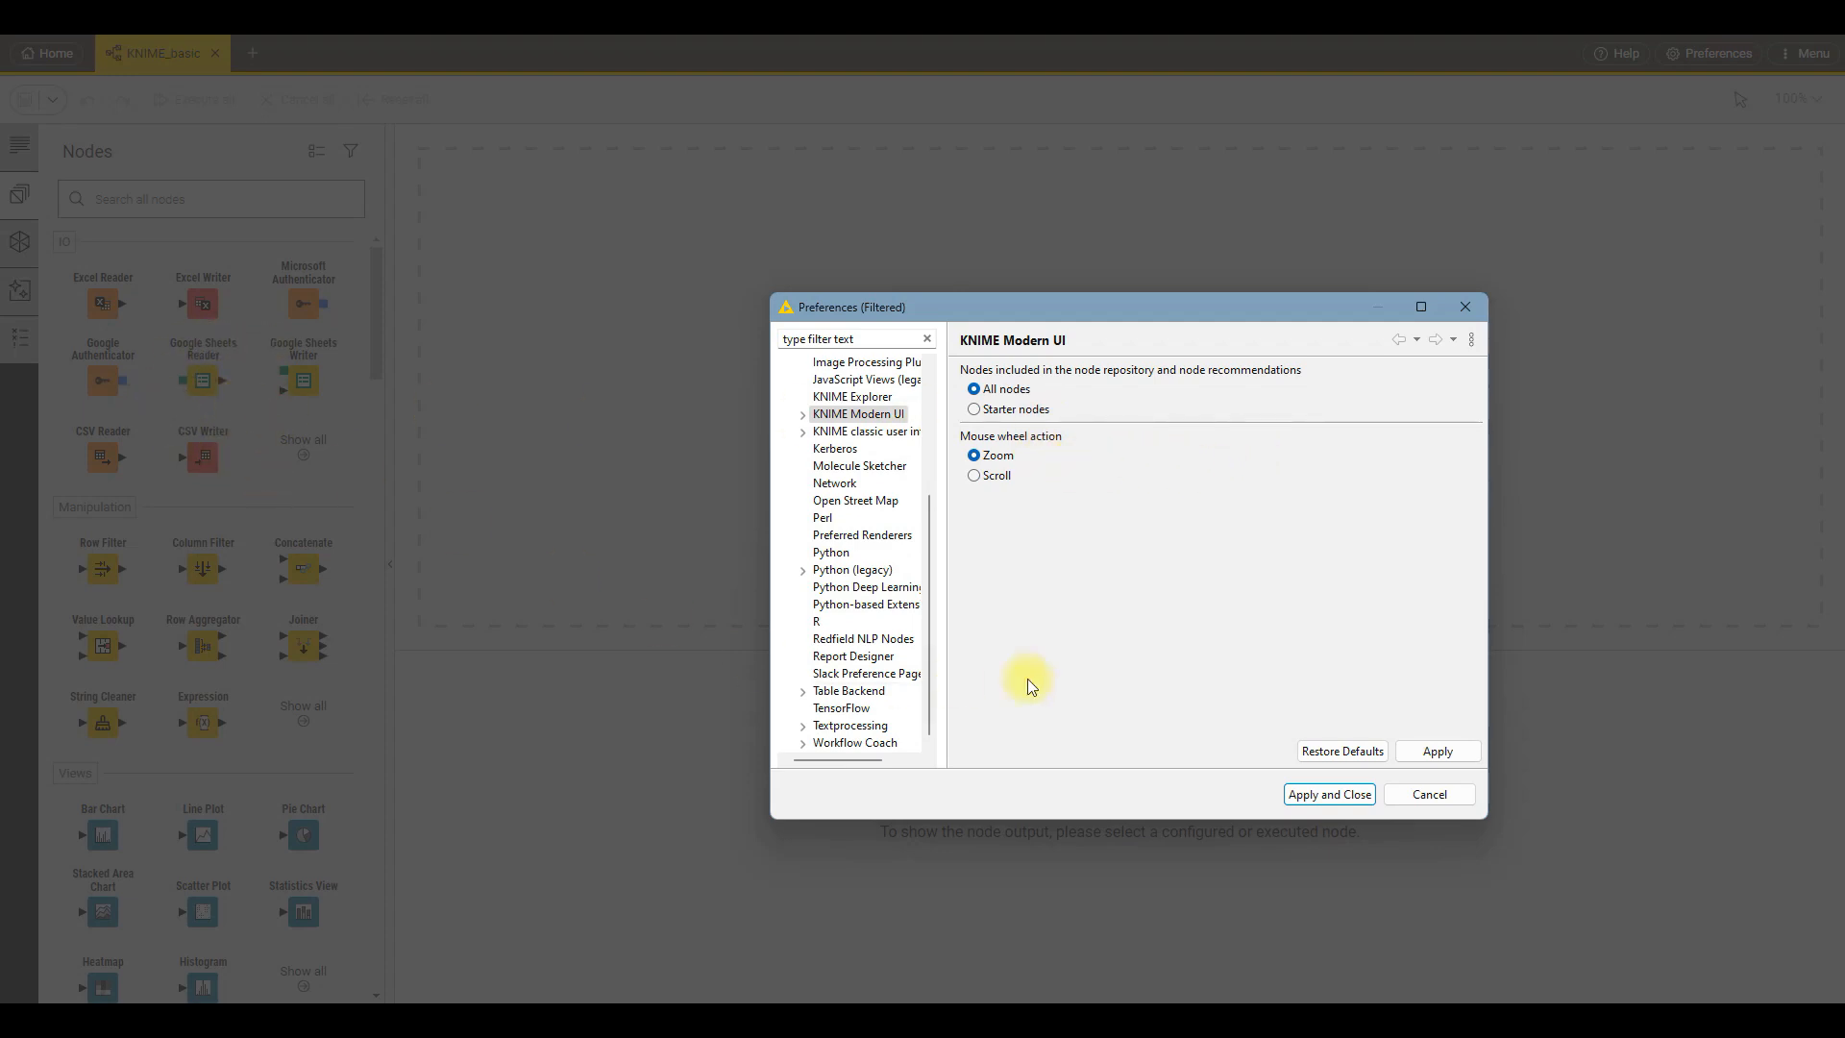
pyautogui.click(1462, 304)
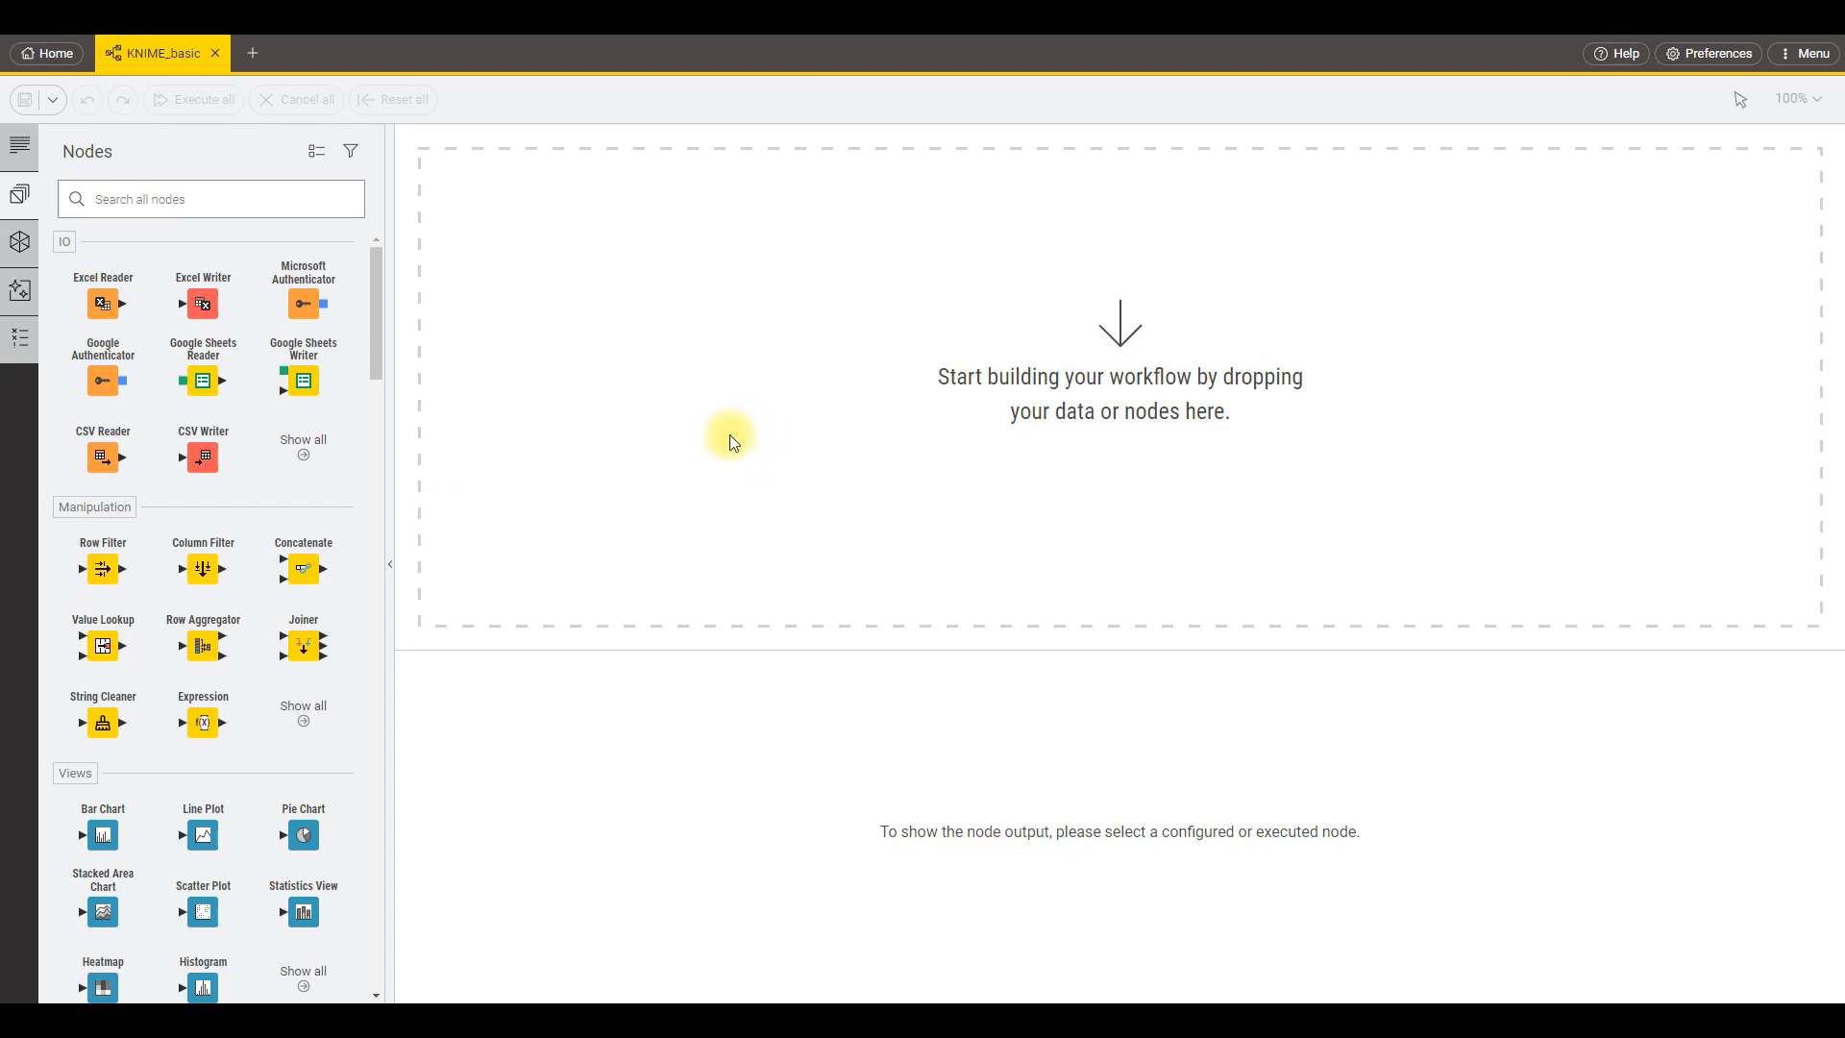
# Open the existing Aula_MS workflow from the Aulas folder in the local space.
pyautogui.click(49, 53)
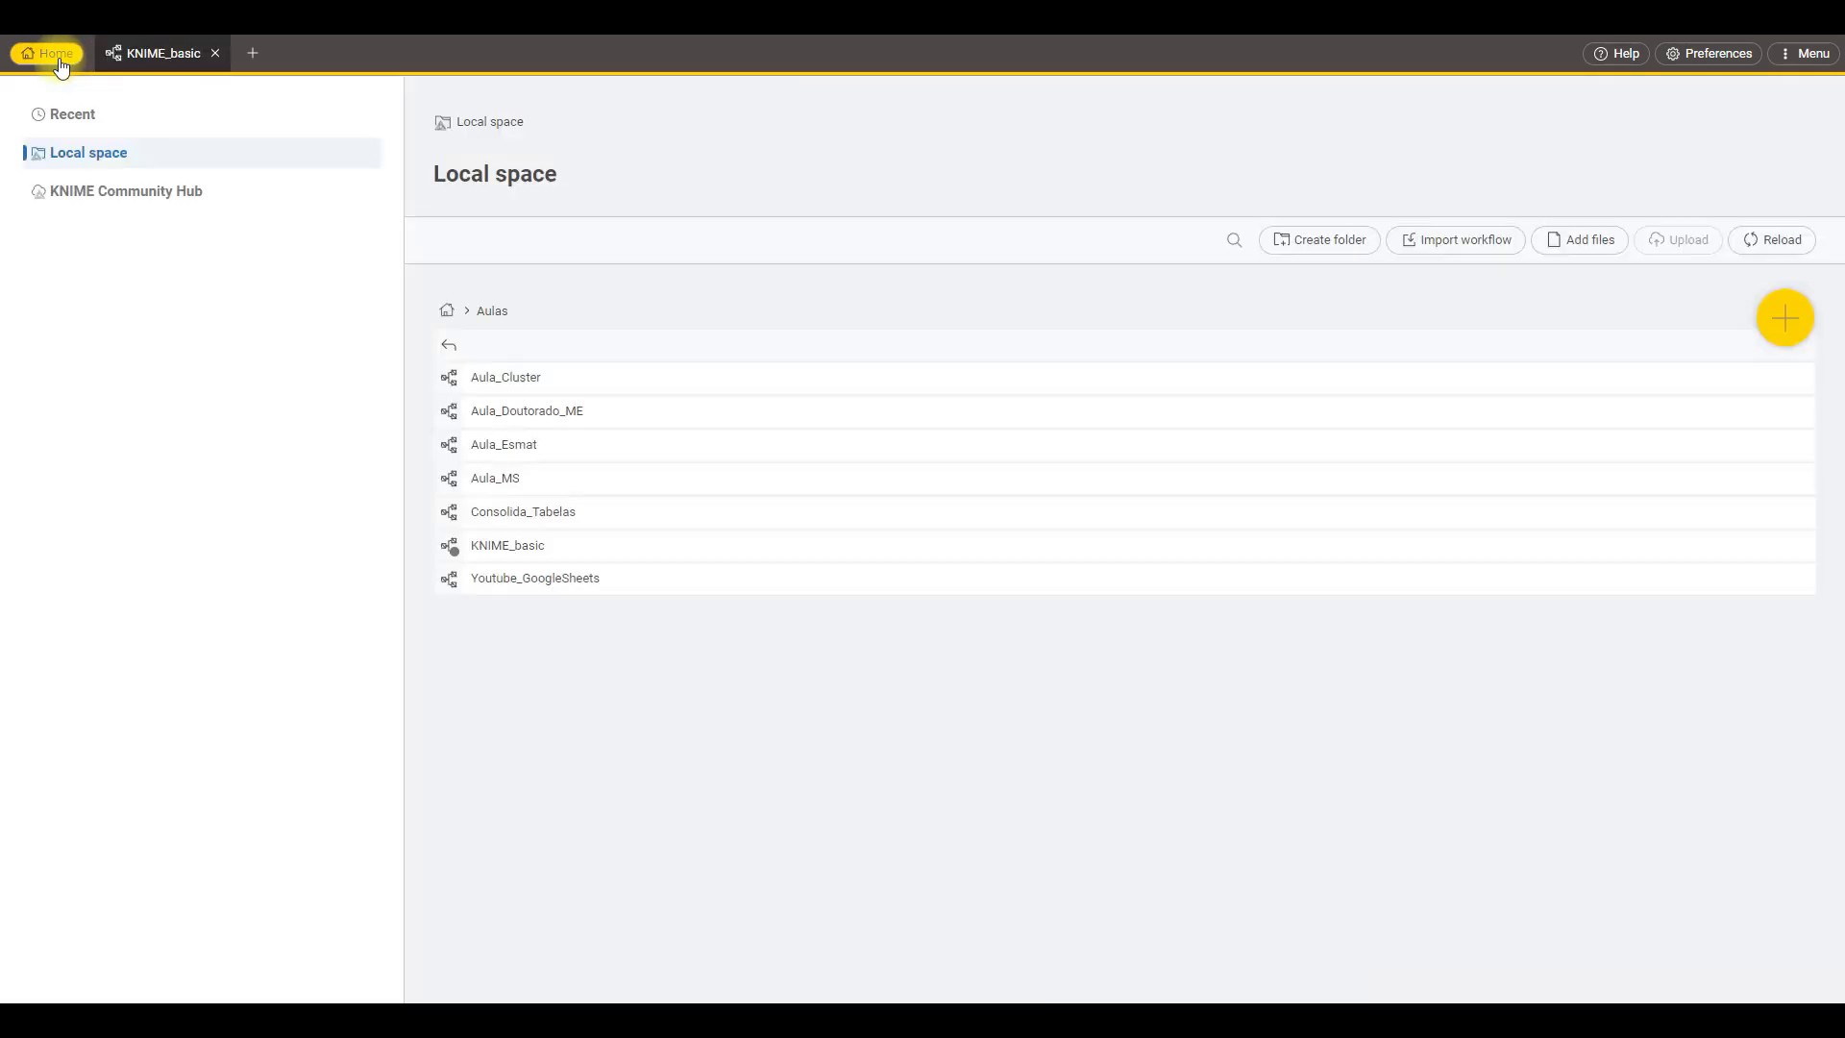
pyautogui.click(587, 474)
pyautogui.click(587, 474)
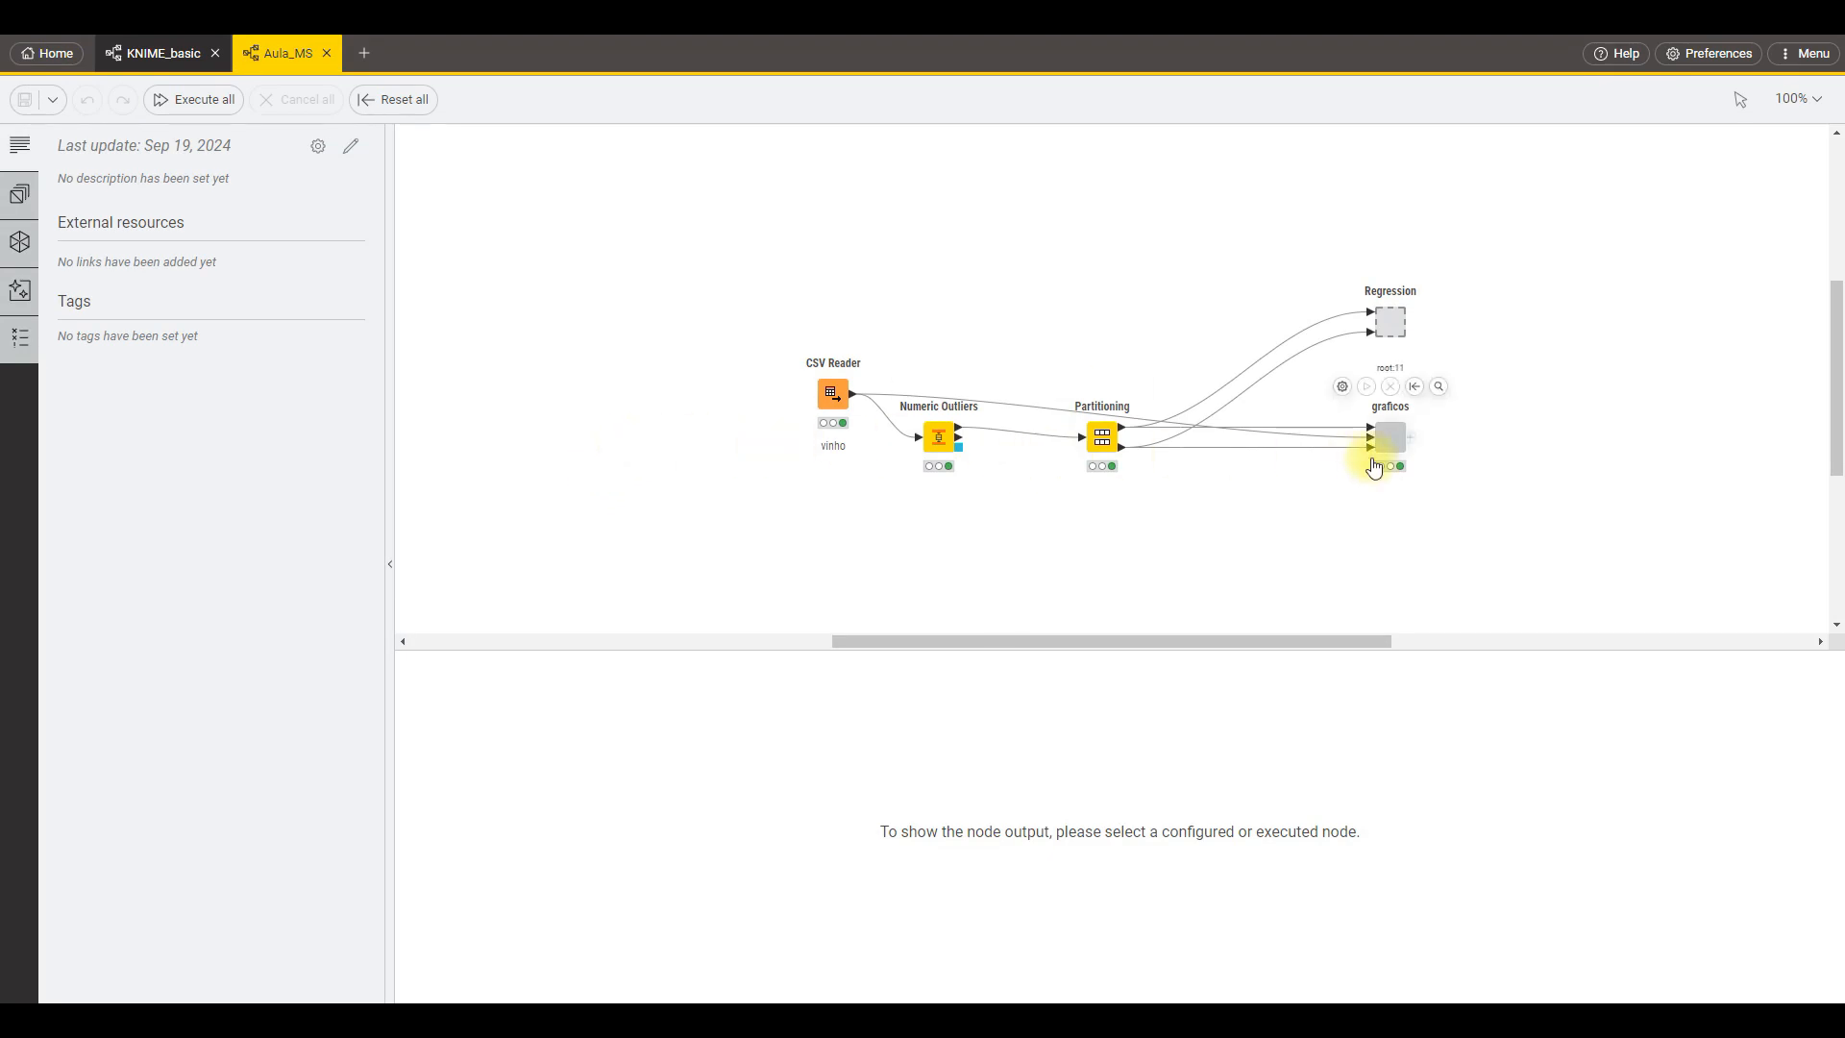
# Try rearranging the graficos, Regression and Numeric Outliers nodes in Aula_MS, and close the workflow without saving.
pyautogui.moveTo(1397, 439); pyautogui.dragTo(1334, 210)
pyautogui.moveTo(1383, 310); pyautogui.dragTo(1359, 476)
pyautogui.moveTo(939, 438); pyautogui.dragTo(981, 485)
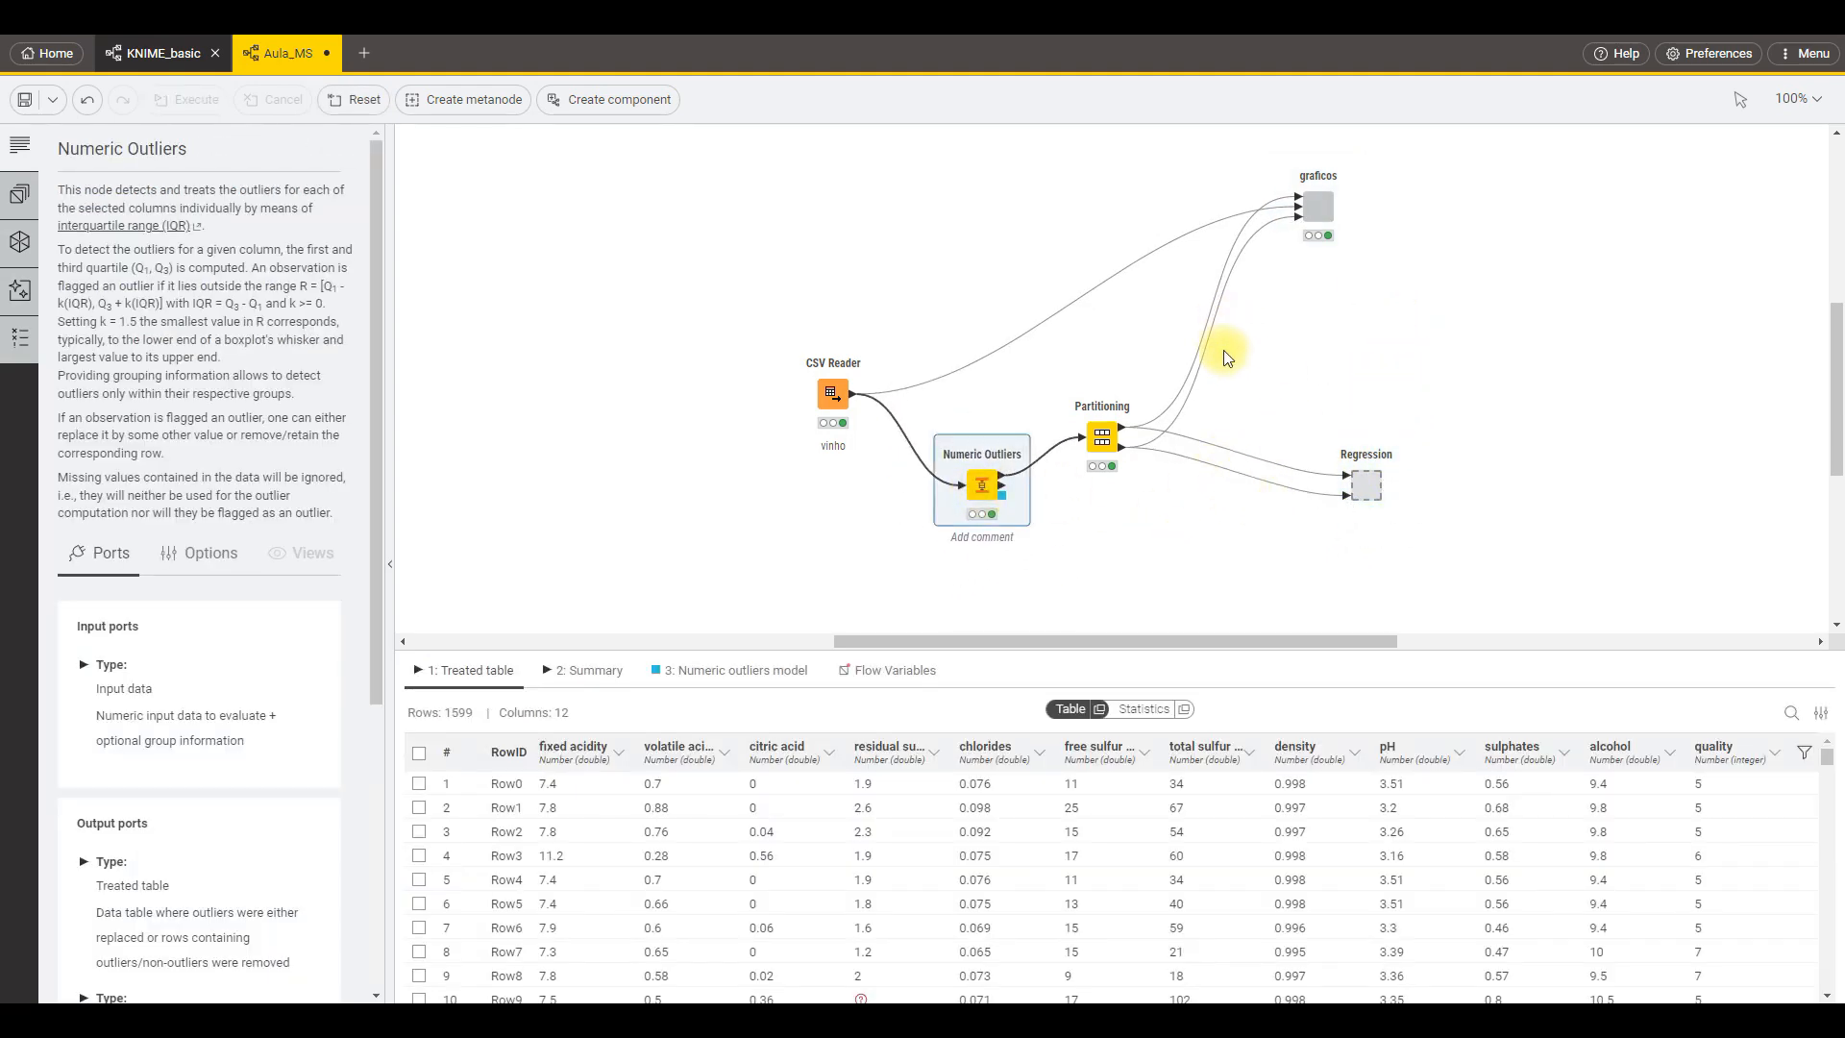
pyautogui.moveTo(1586, 136); pyautogui.dragTo(700, 552)
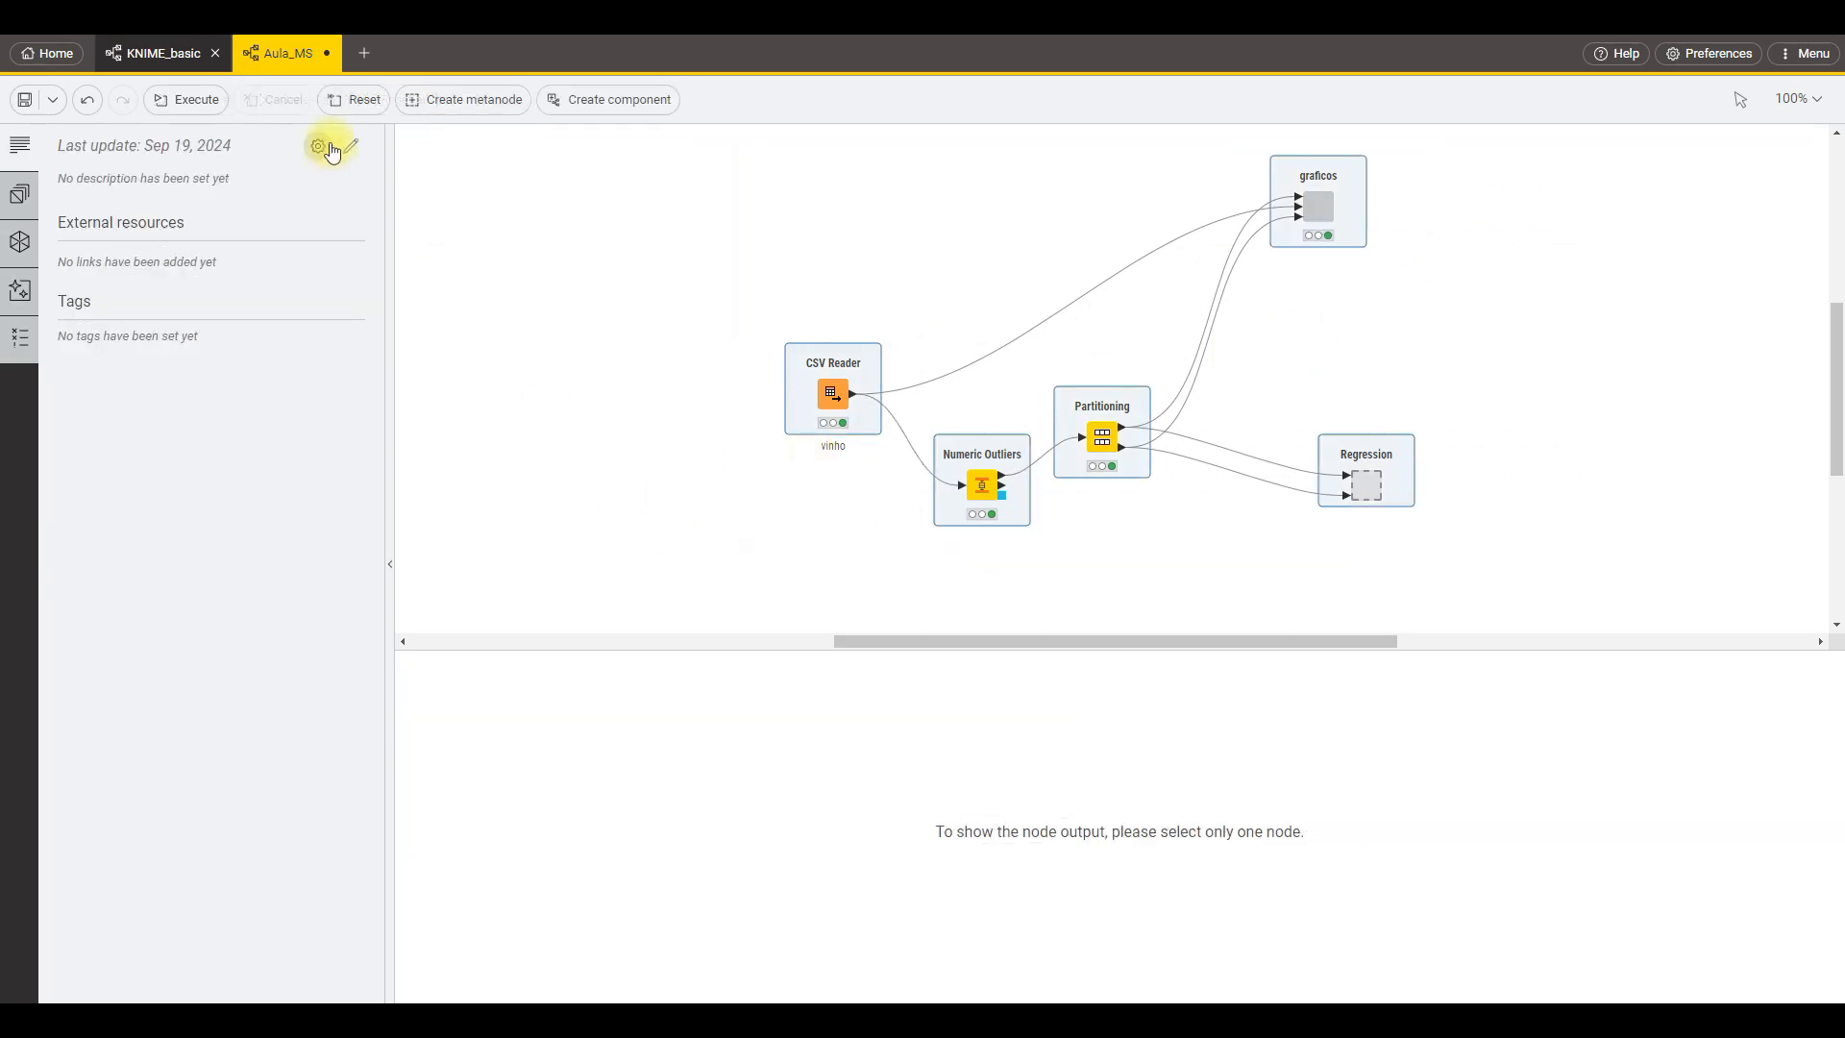
pyautogui.click(328, 54)
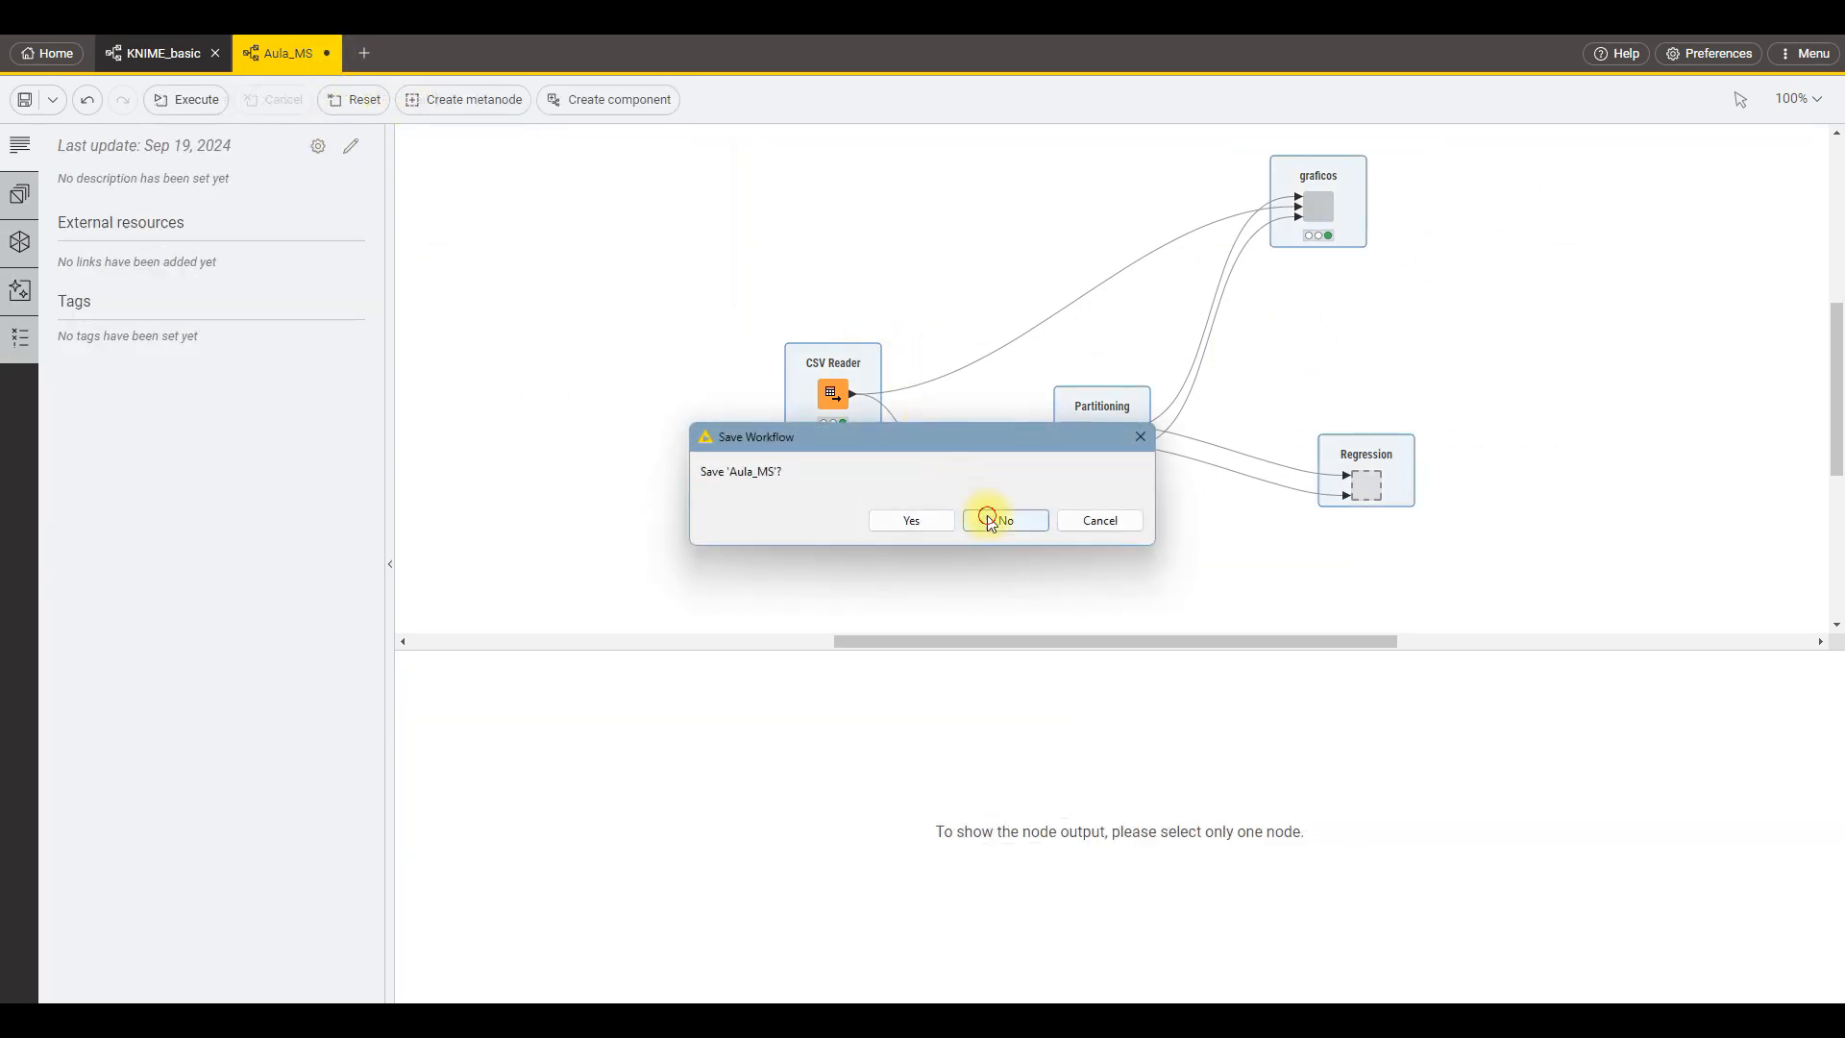
pyautogui.click(992, 519)
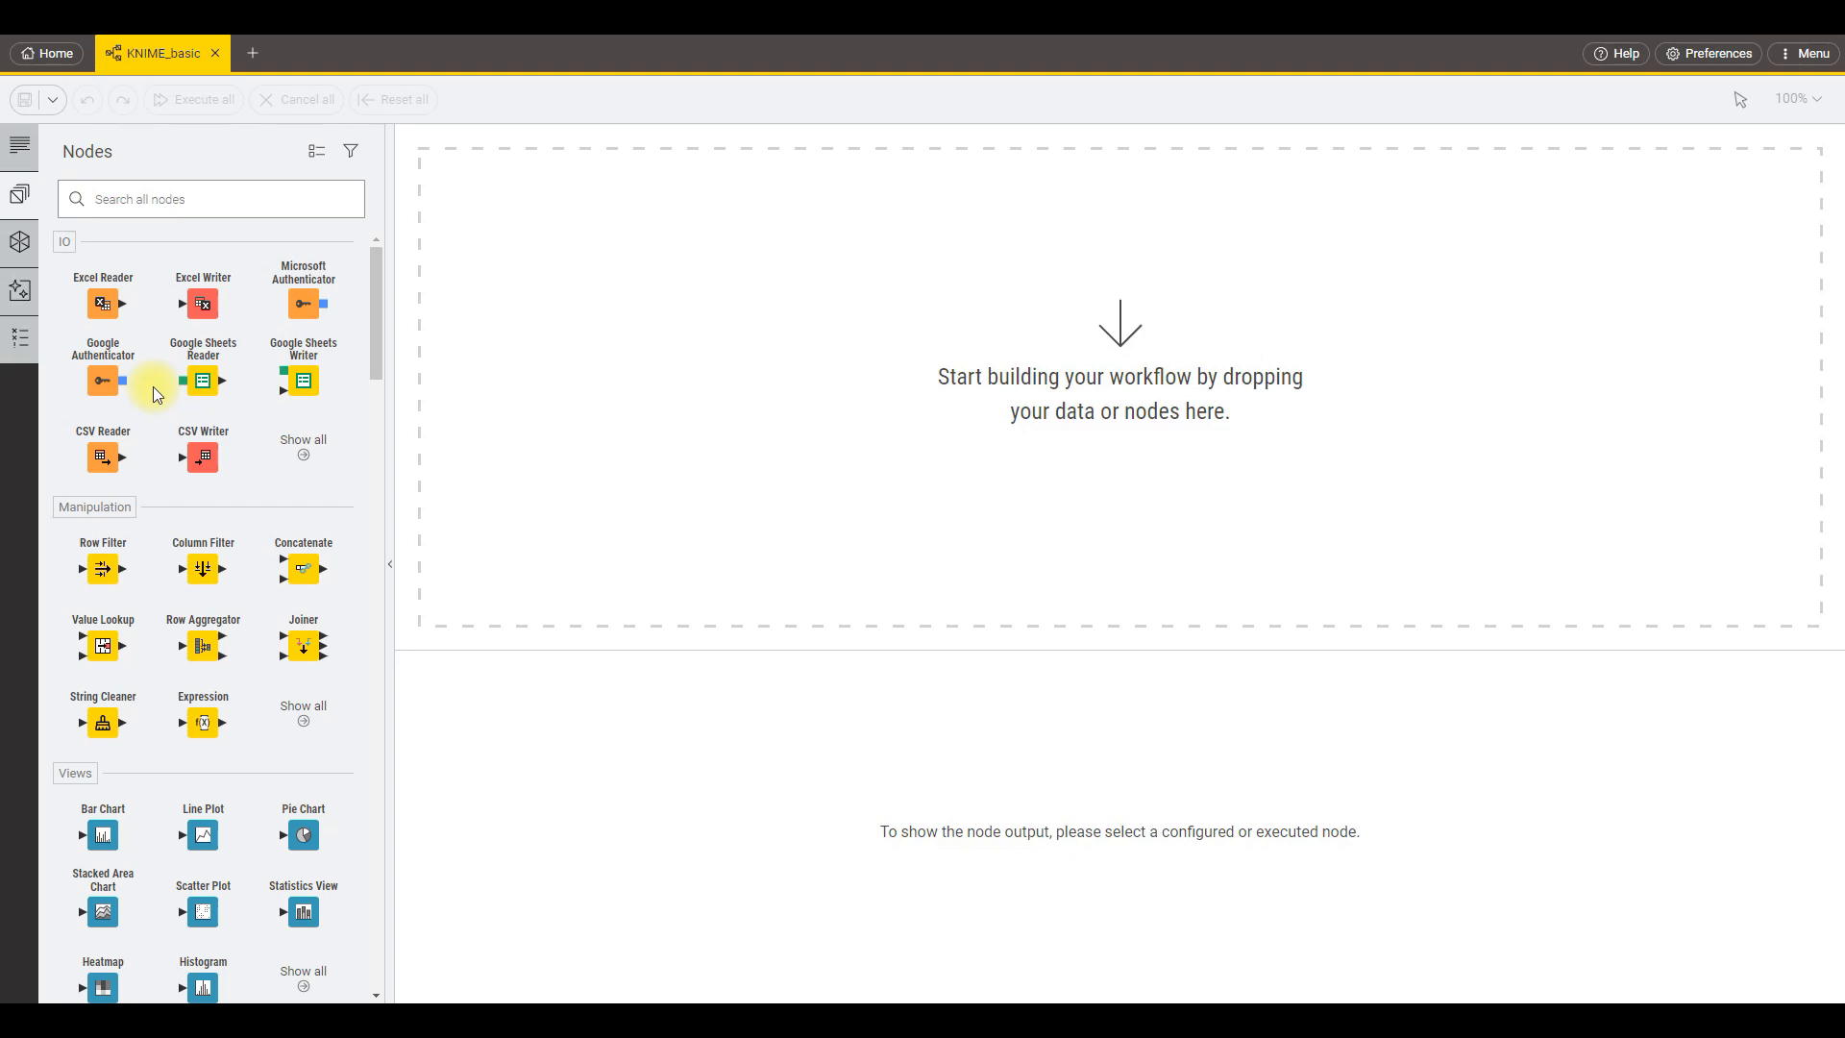
# Add a CSV Reader node to the empty KNIME_basic workflow and position it in the upper-left area of the canvas.
pyautogui.moveTo(105, 456); pyautogui.dragTo(749, 330)
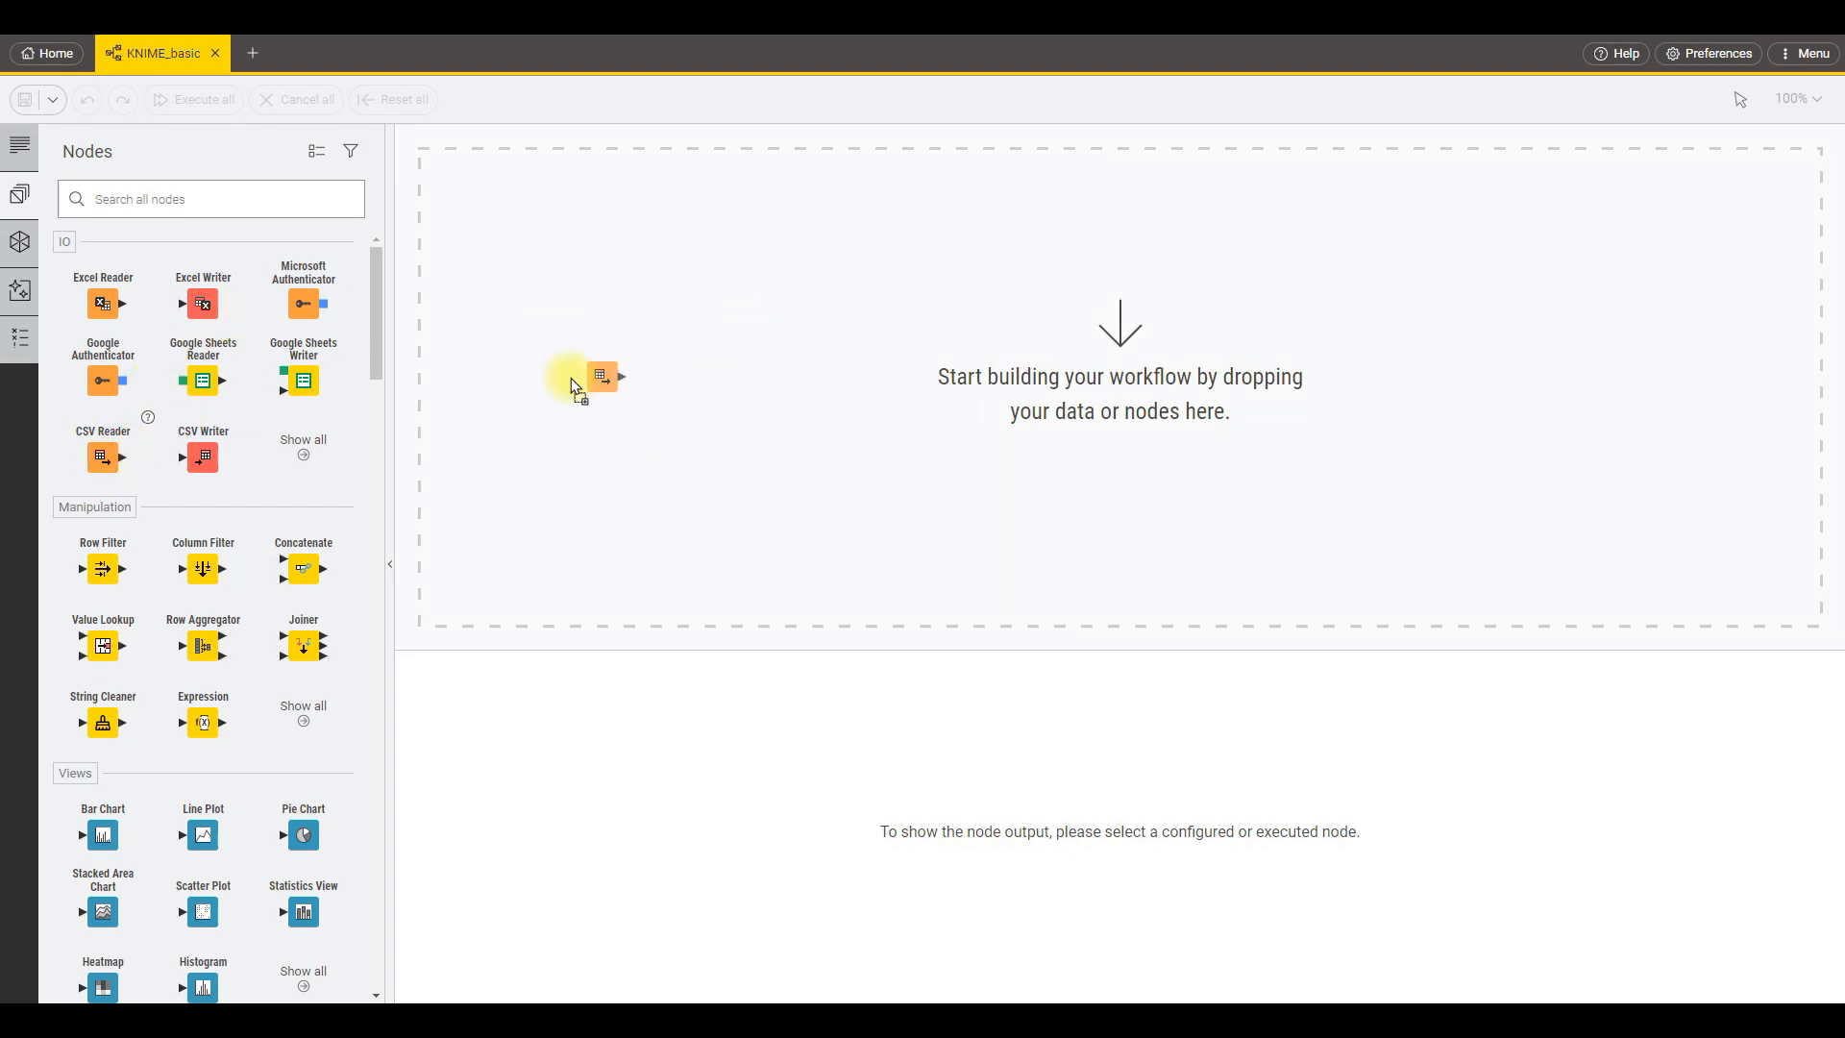
pyautogui.moveTo(495, 379); pyautogui.dragTo(664, 385)
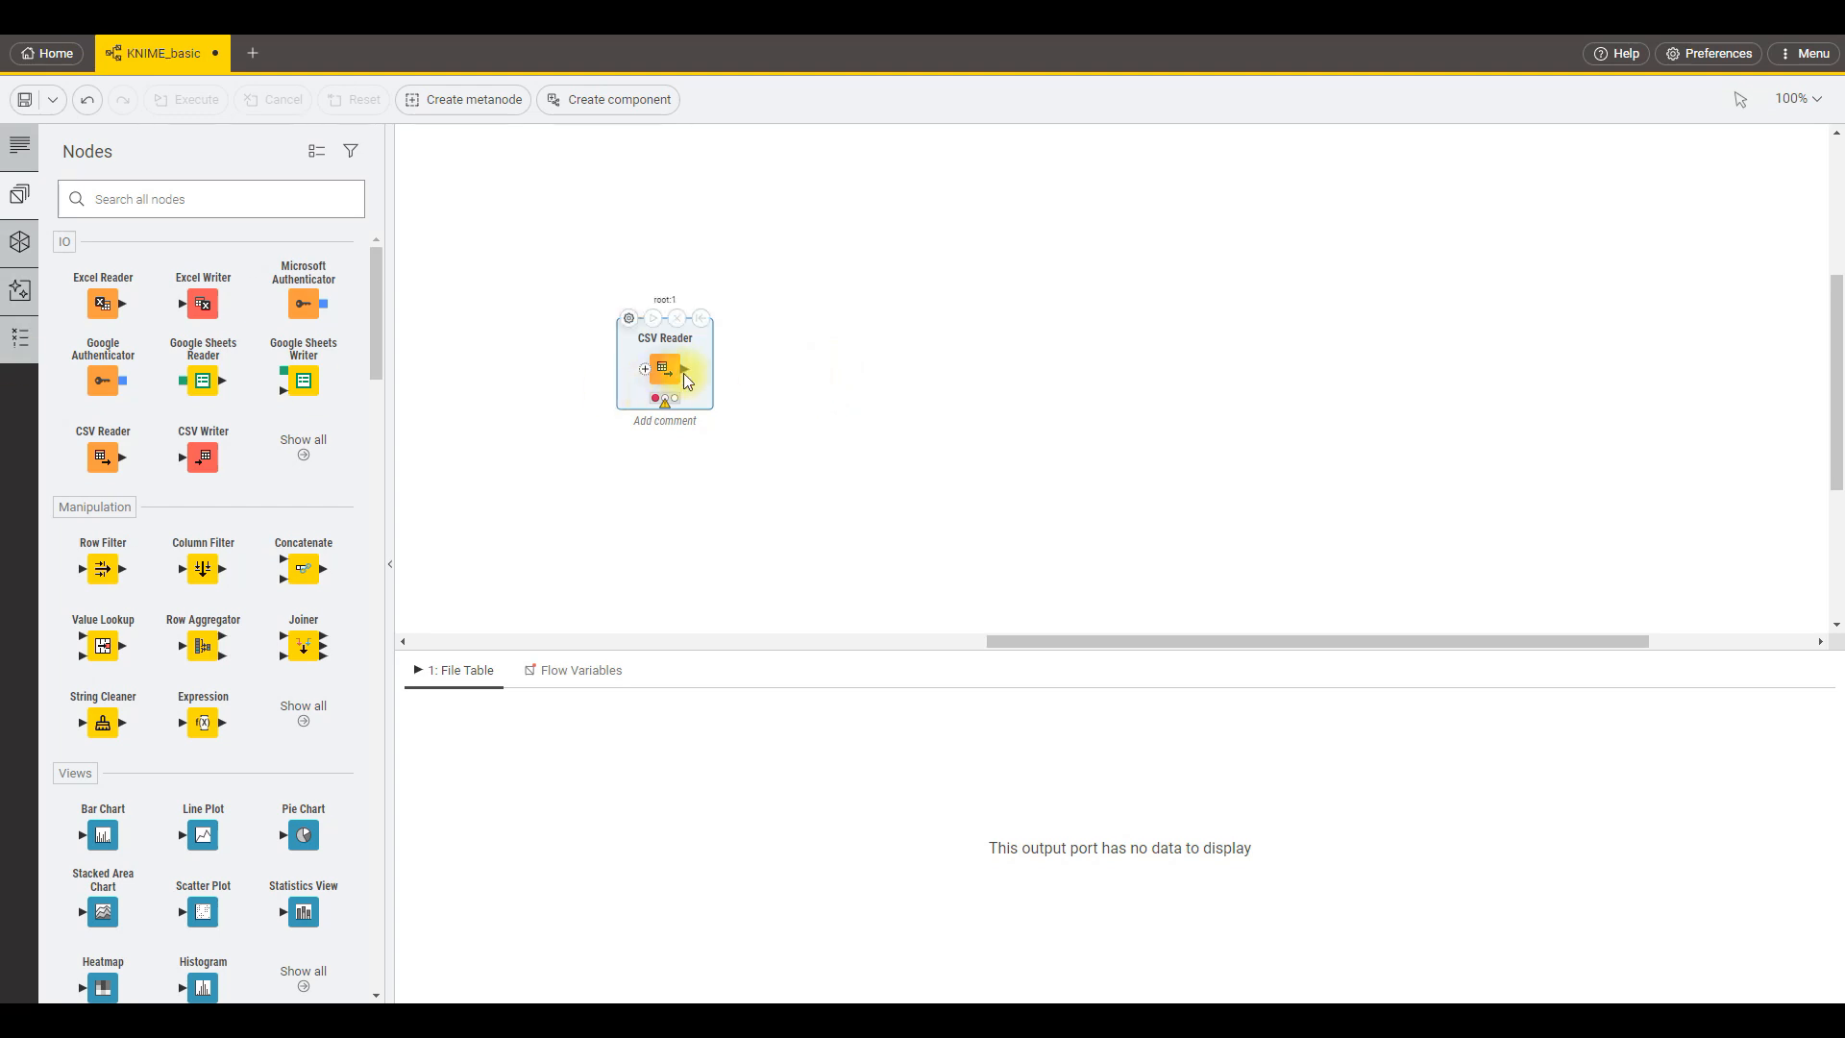
pyautogui.moveTo(659, 361); pyautogui.dragTo(625, 336)
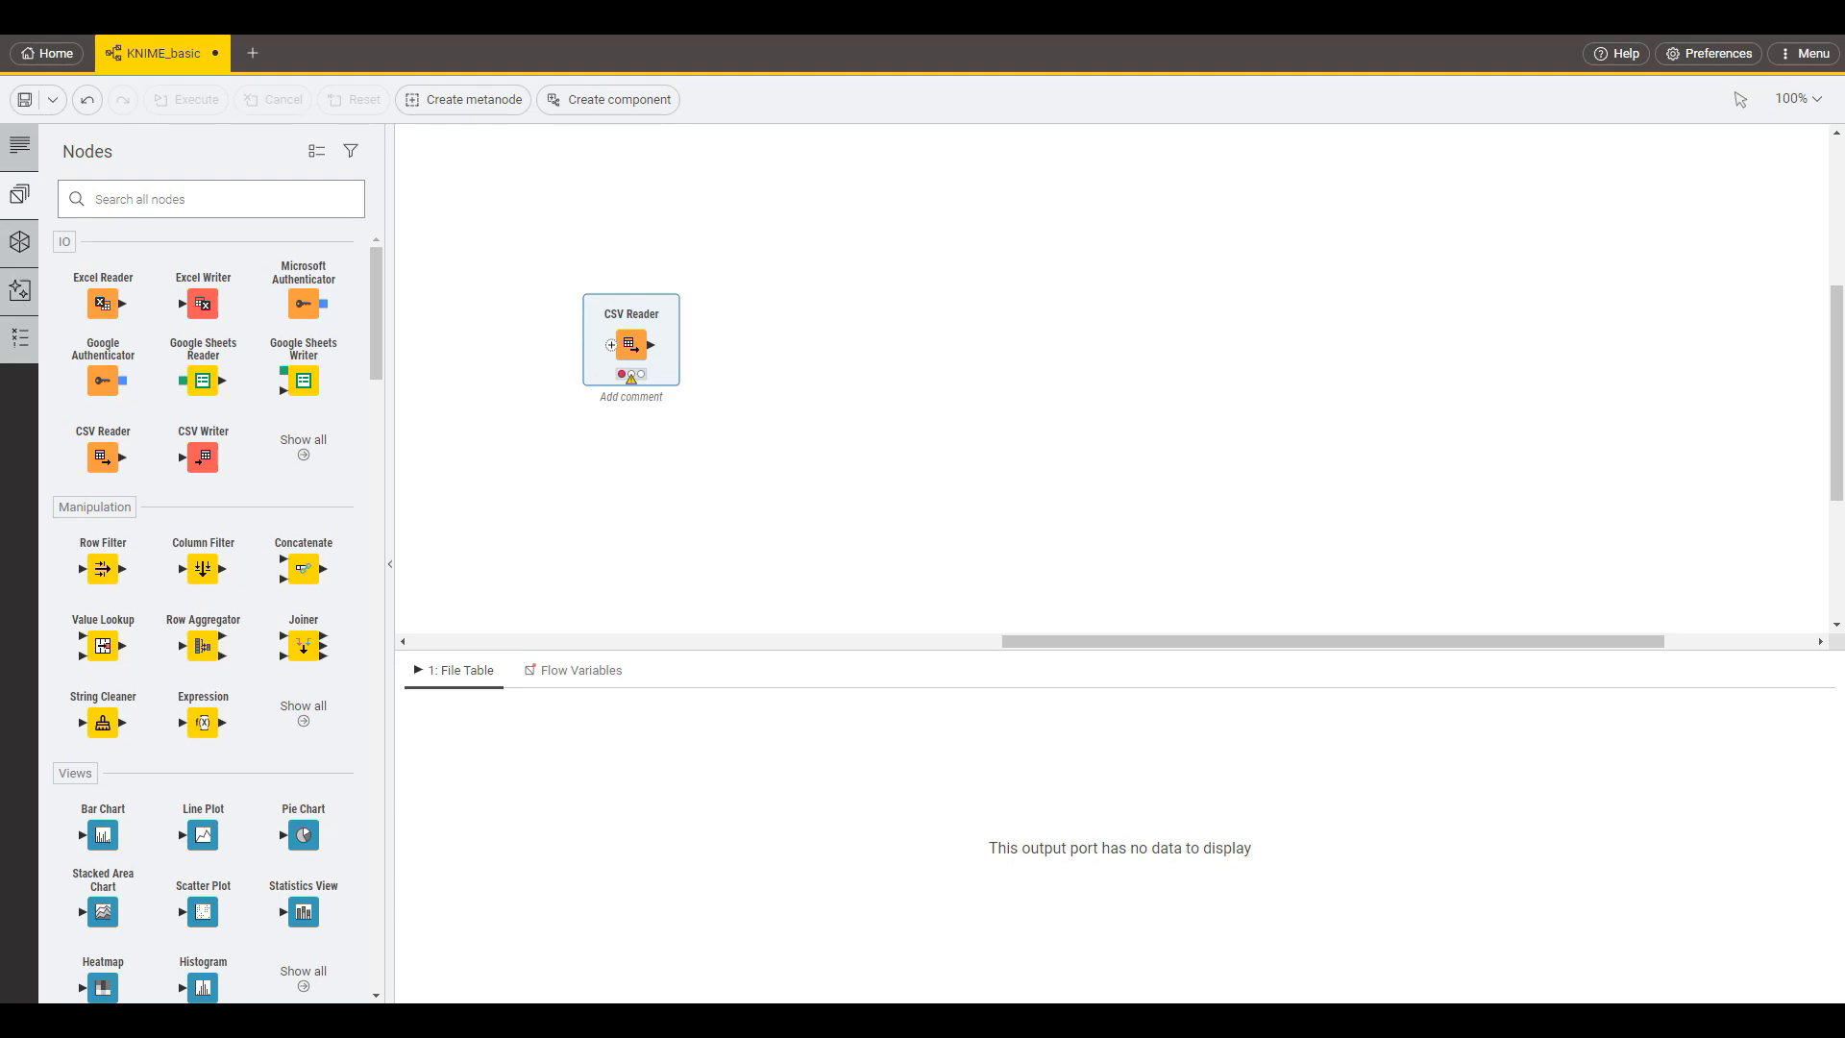
# Switch to the browser and review the KNIME Analytics Platform download page on knime.com.
pyautogui.moveTo(0, 115); pyautogui.dragTo(462, 90)
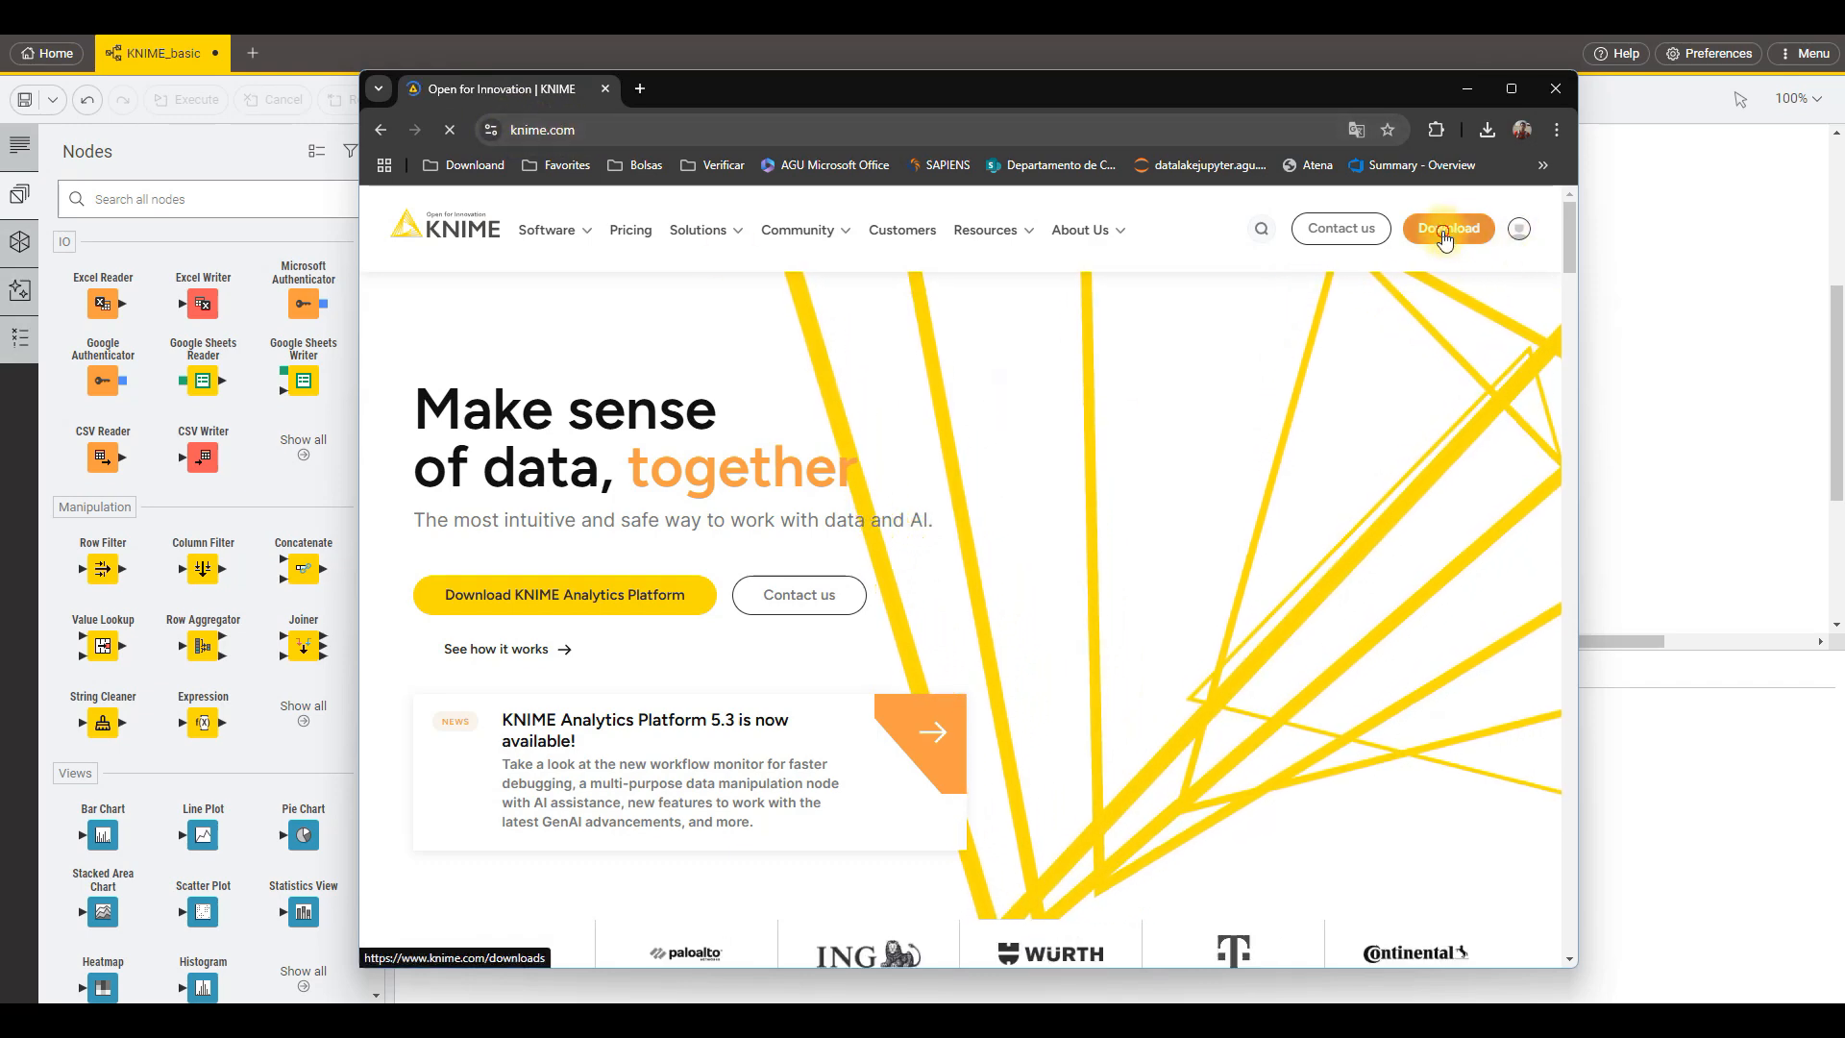
pyautogui.scroll(-2, 1000, 543)
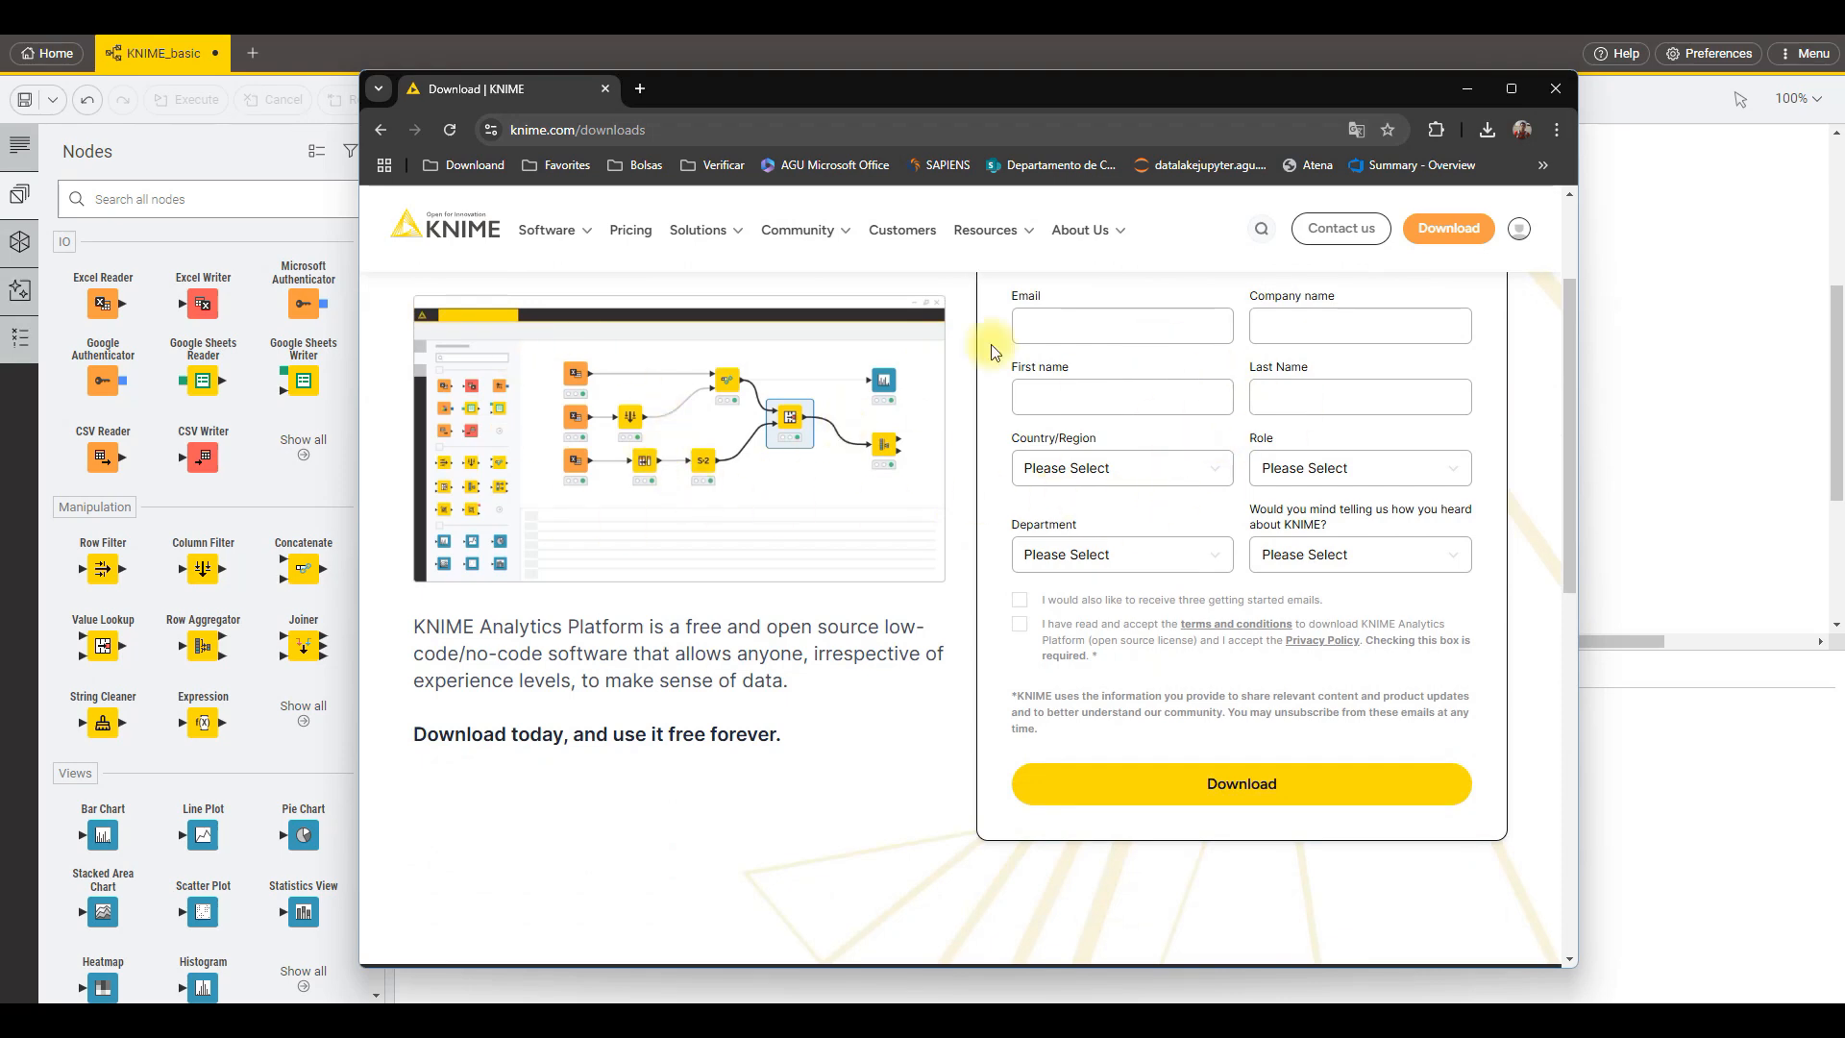
pyautogui.scroll(2, 576, 231)
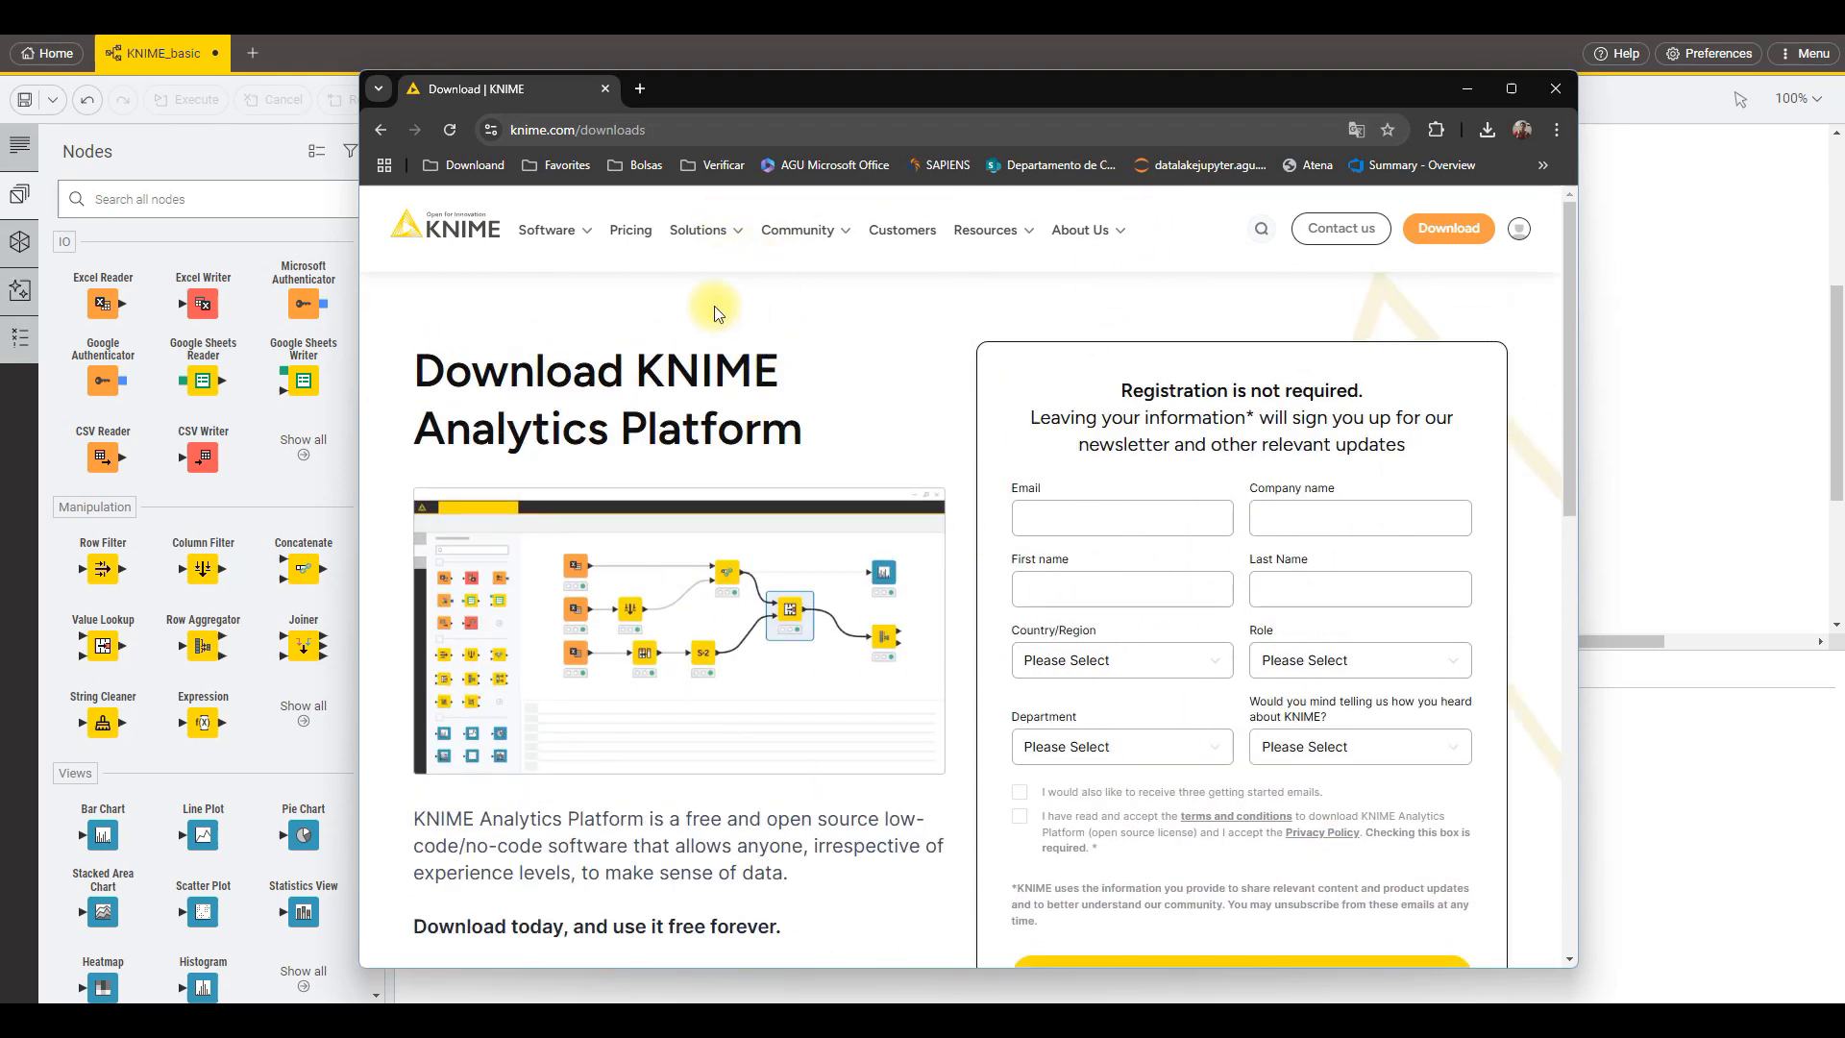
# Look over the KNIME home page and review the Community Hub and Business Hub plans on the pricing page.
pyautogui.click(435, 239)
pyautogui.scroll(-7, 933, 471)
pyautogui.scroll(5, 941, 442)
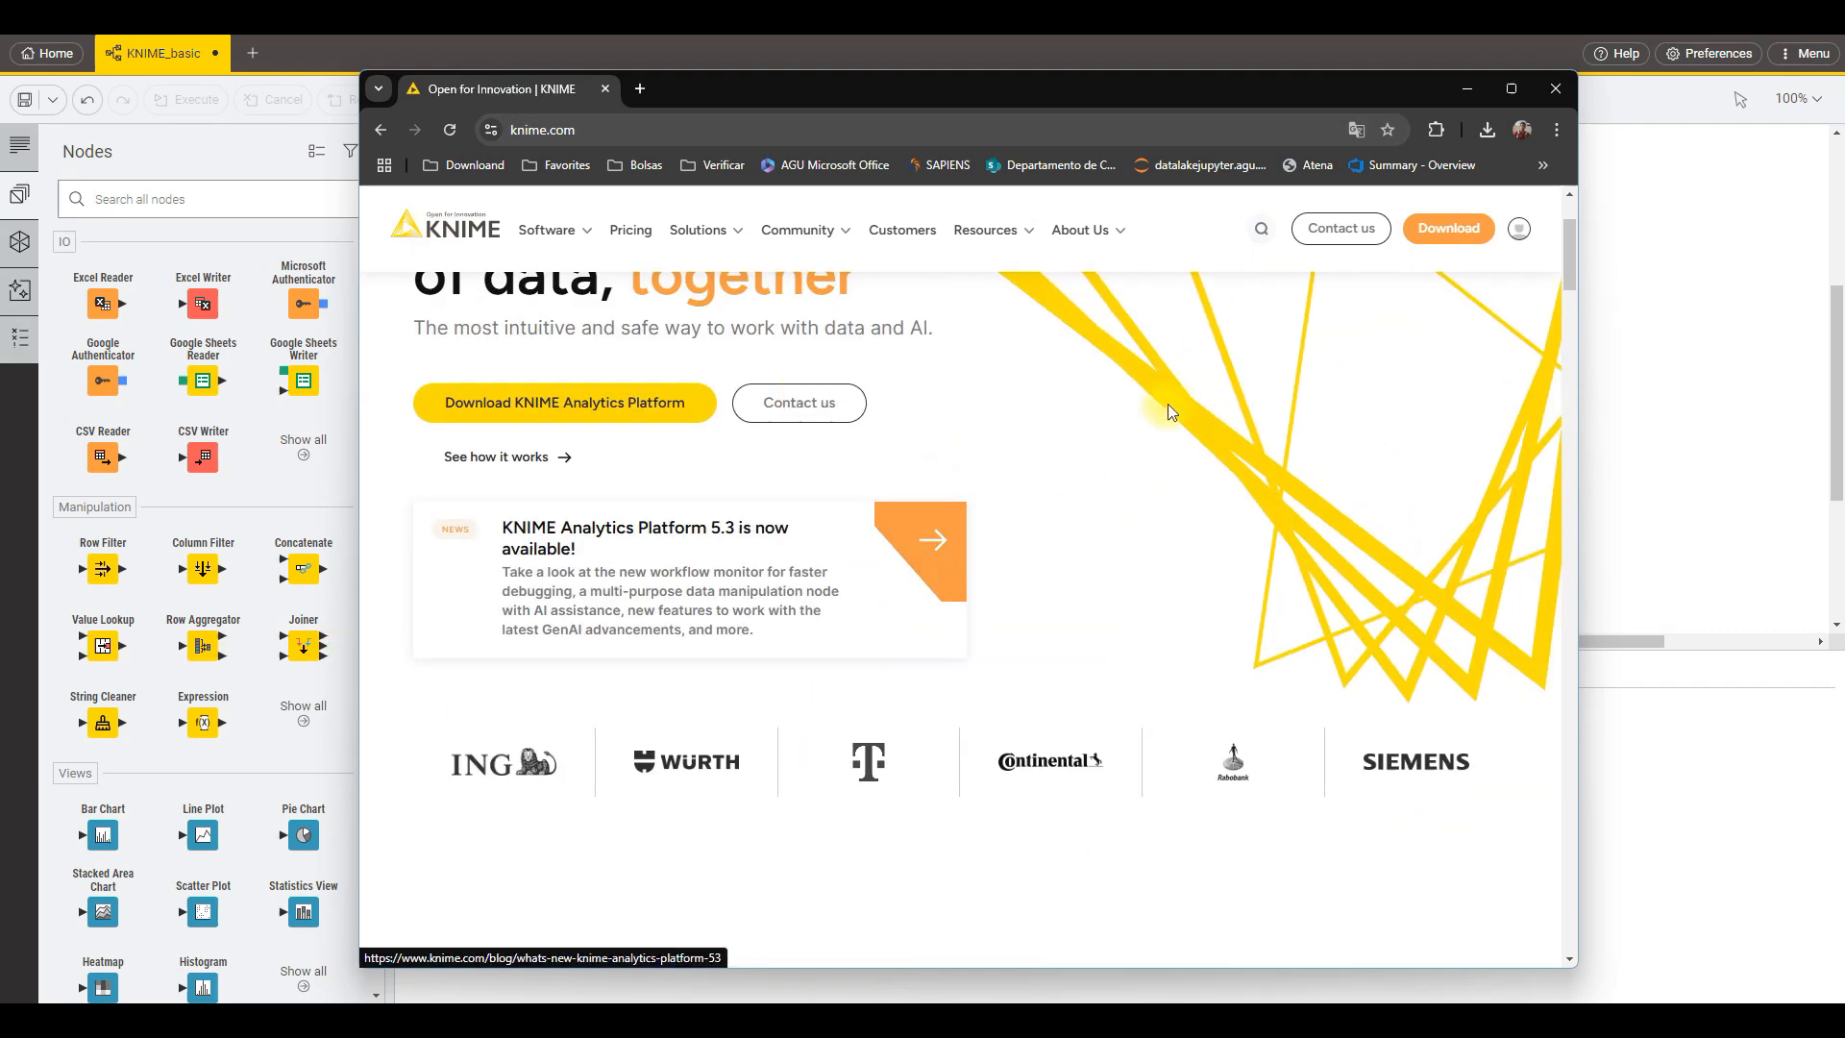
pyautogui.click(631, 231)
pyautogui.scroll(-5, 961, 451)
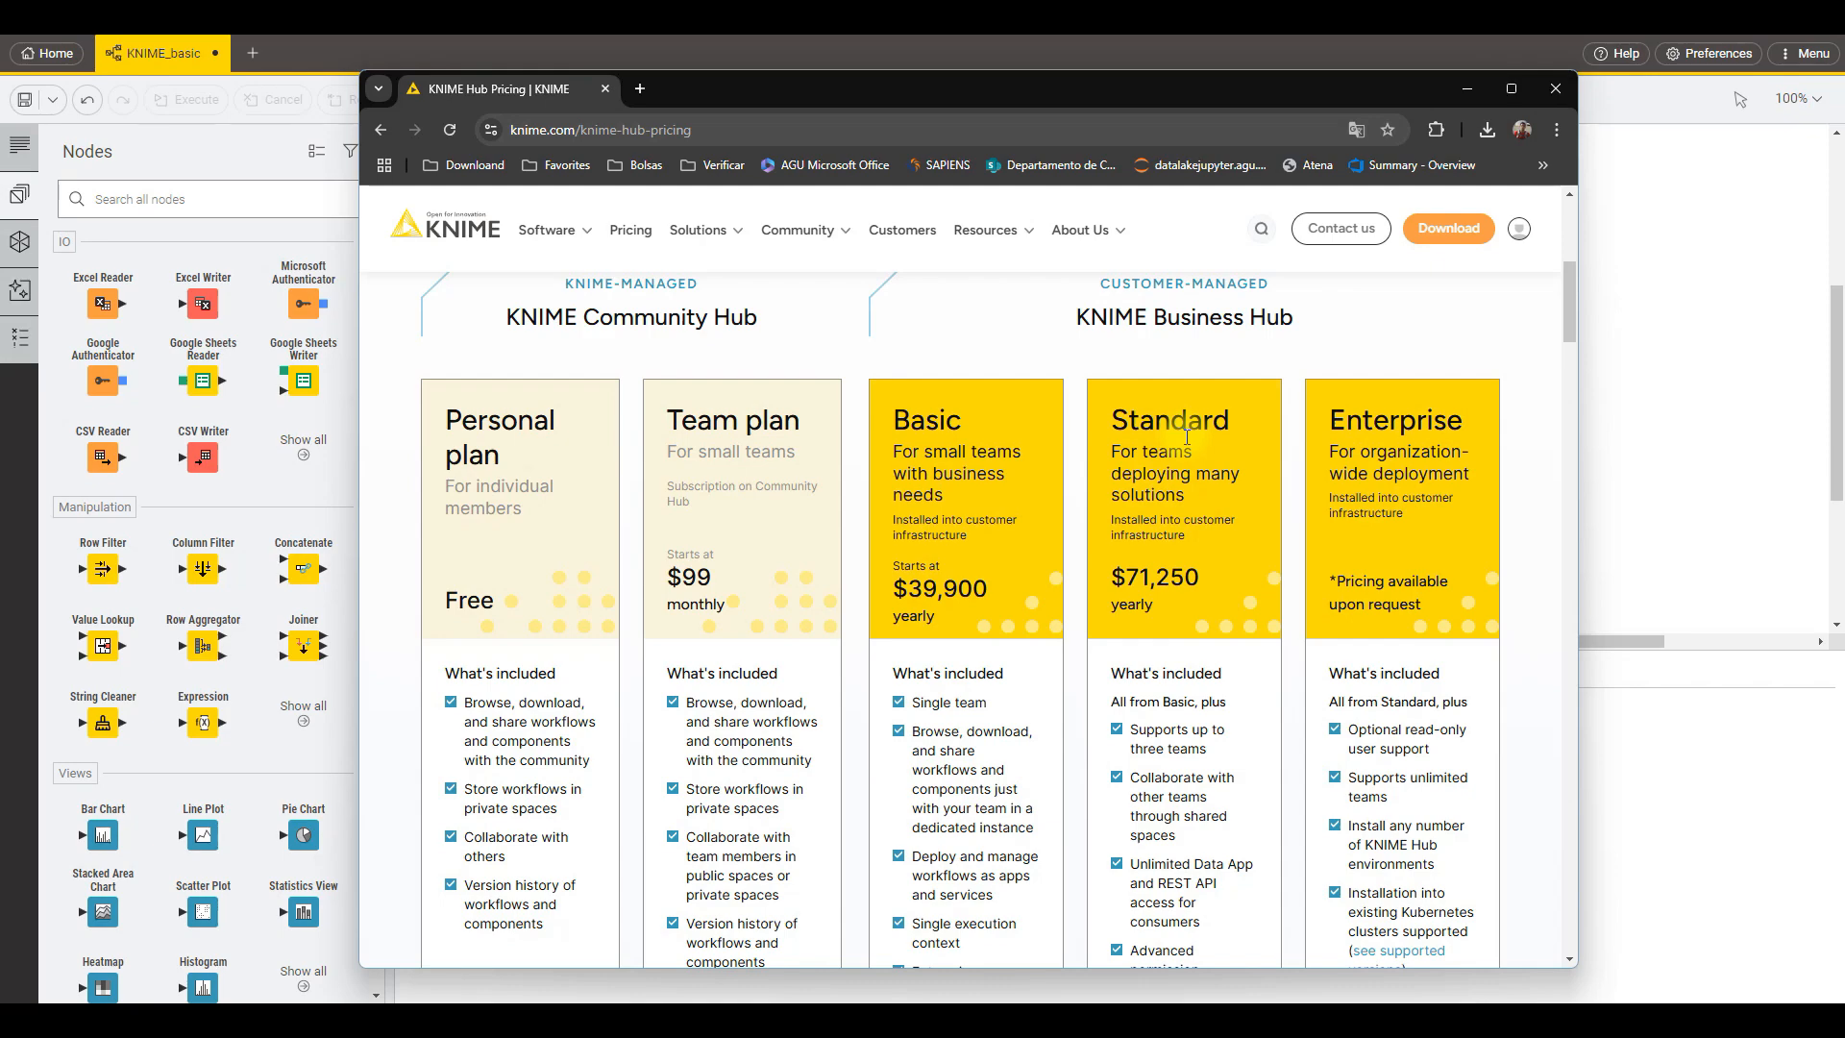
# Compare the features included in each Community Hub and Business Hub plan on the pricing page, and close the browser to return to KNIME.
pyautogui.scroll(-3, 1187, 438)
pyautogui.scroll(-5, 1047, 475)
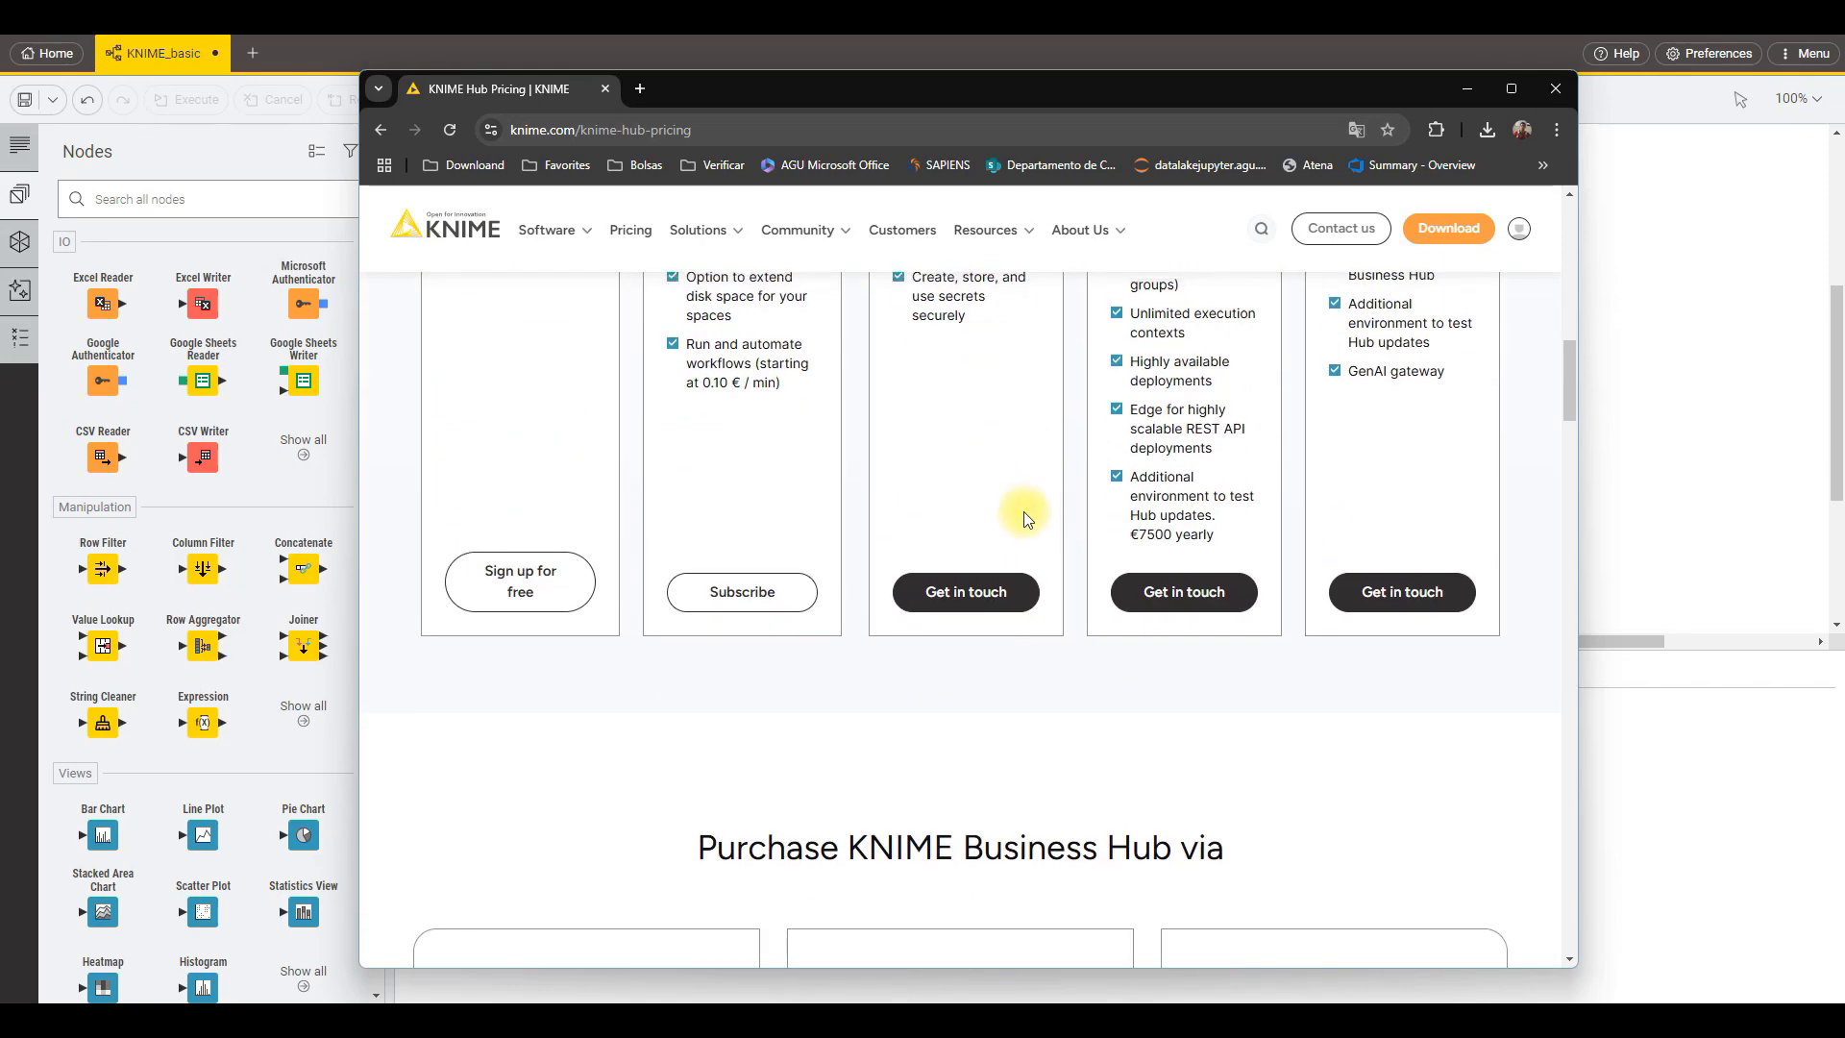
pyautogui.scroll(3, 1024, 512)
pyautogui.scroll(4, 961, 533)
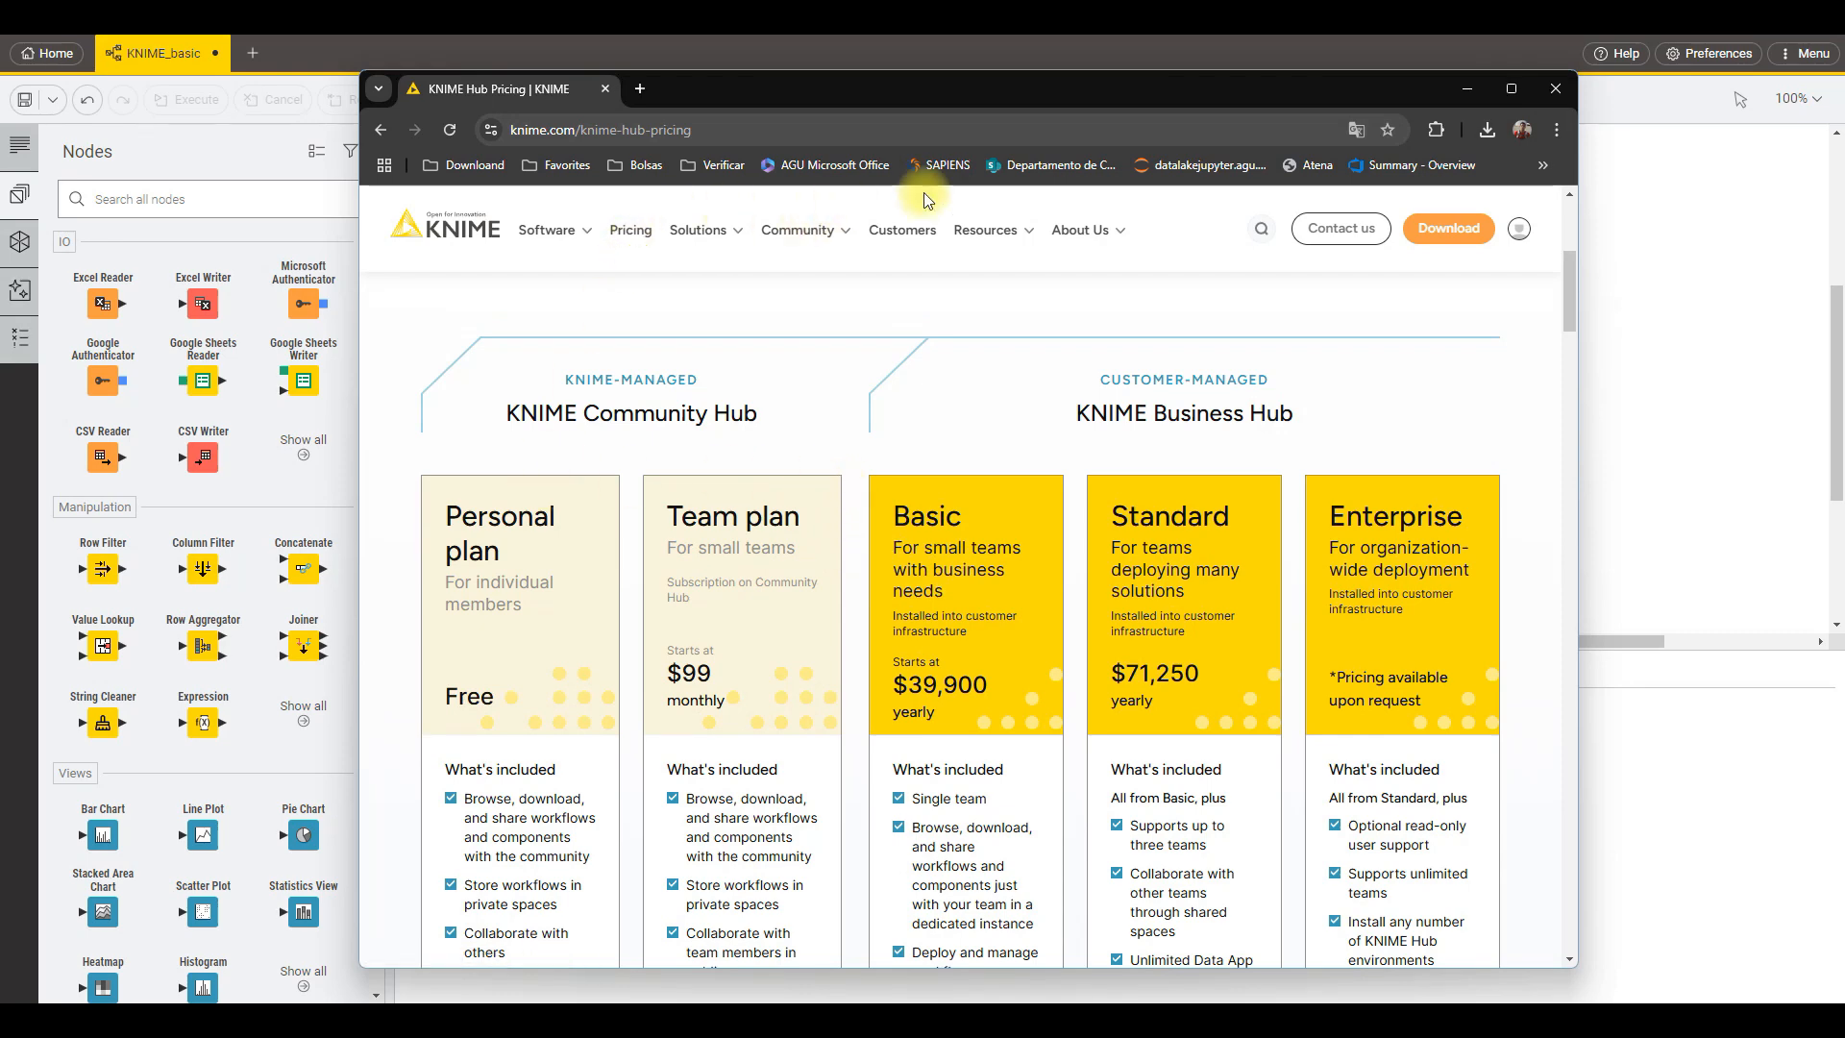
pyautogui.click(1555, 86)
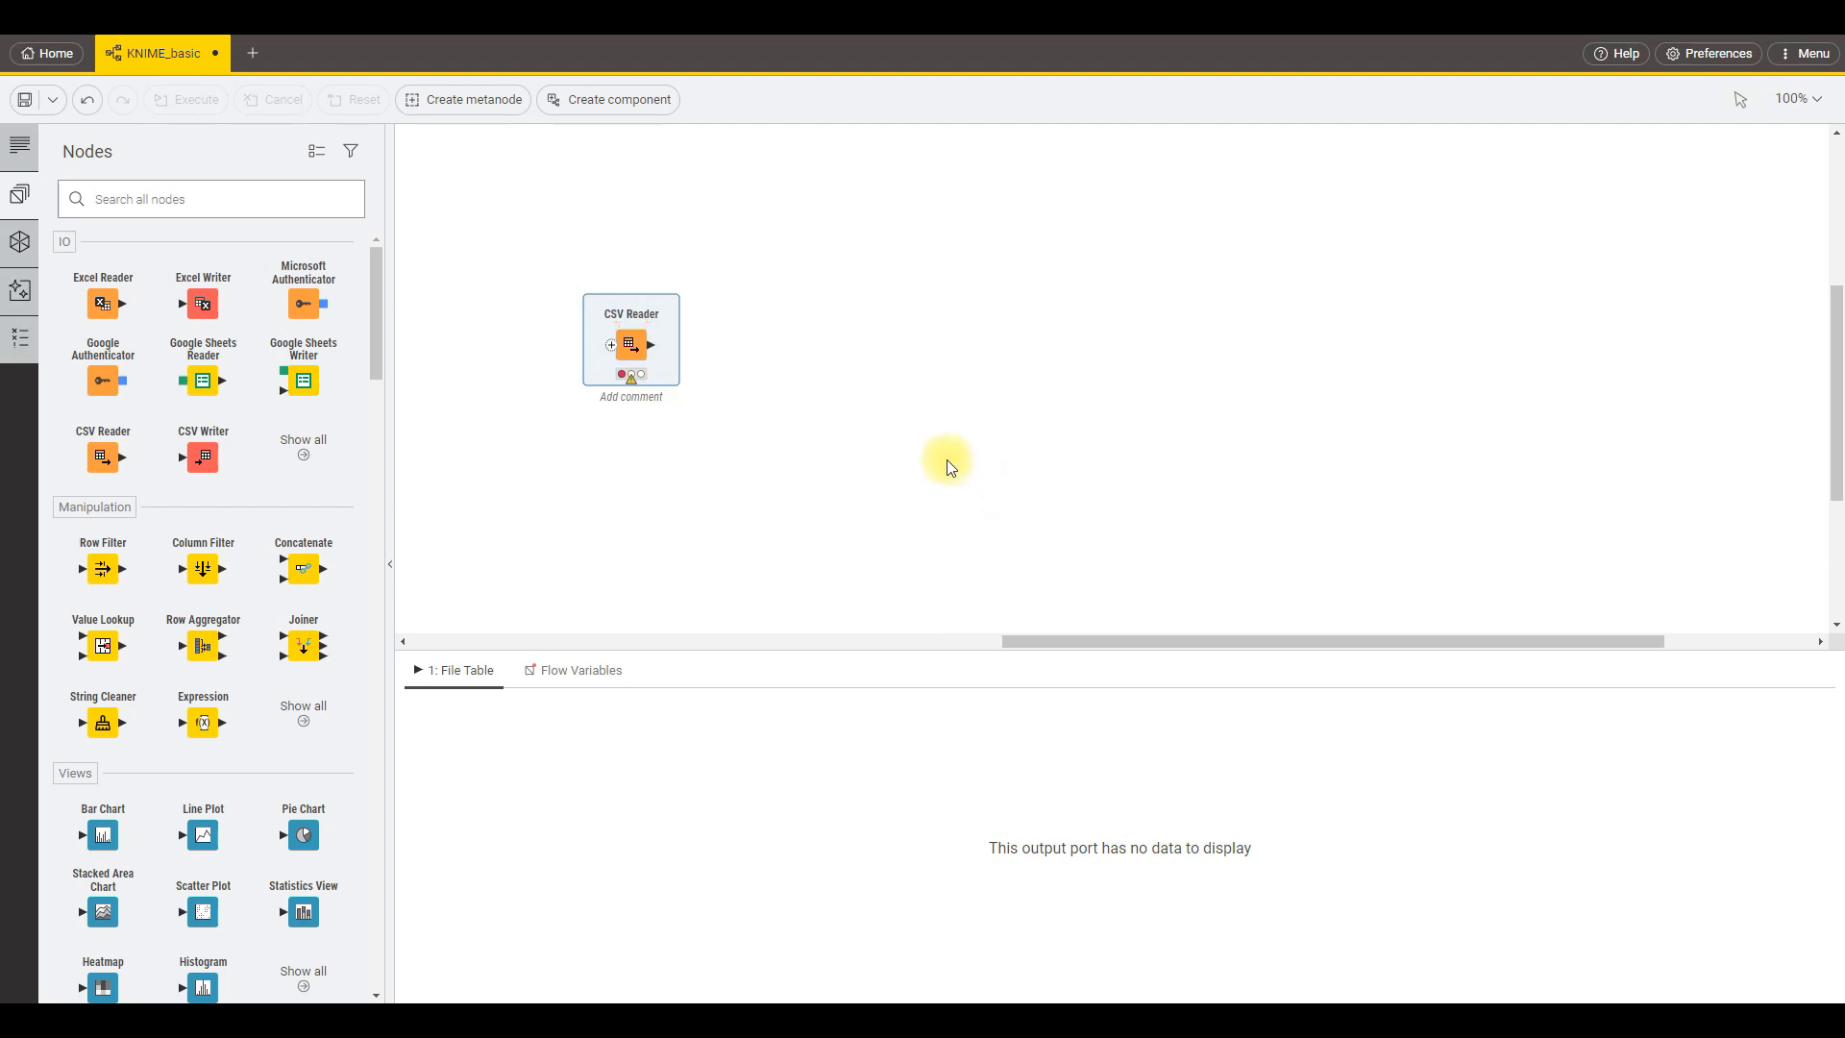
# Configure the CSV Reader node to read Stores.csv from the local Downloads folder.
pyautogui.click(814, 418)
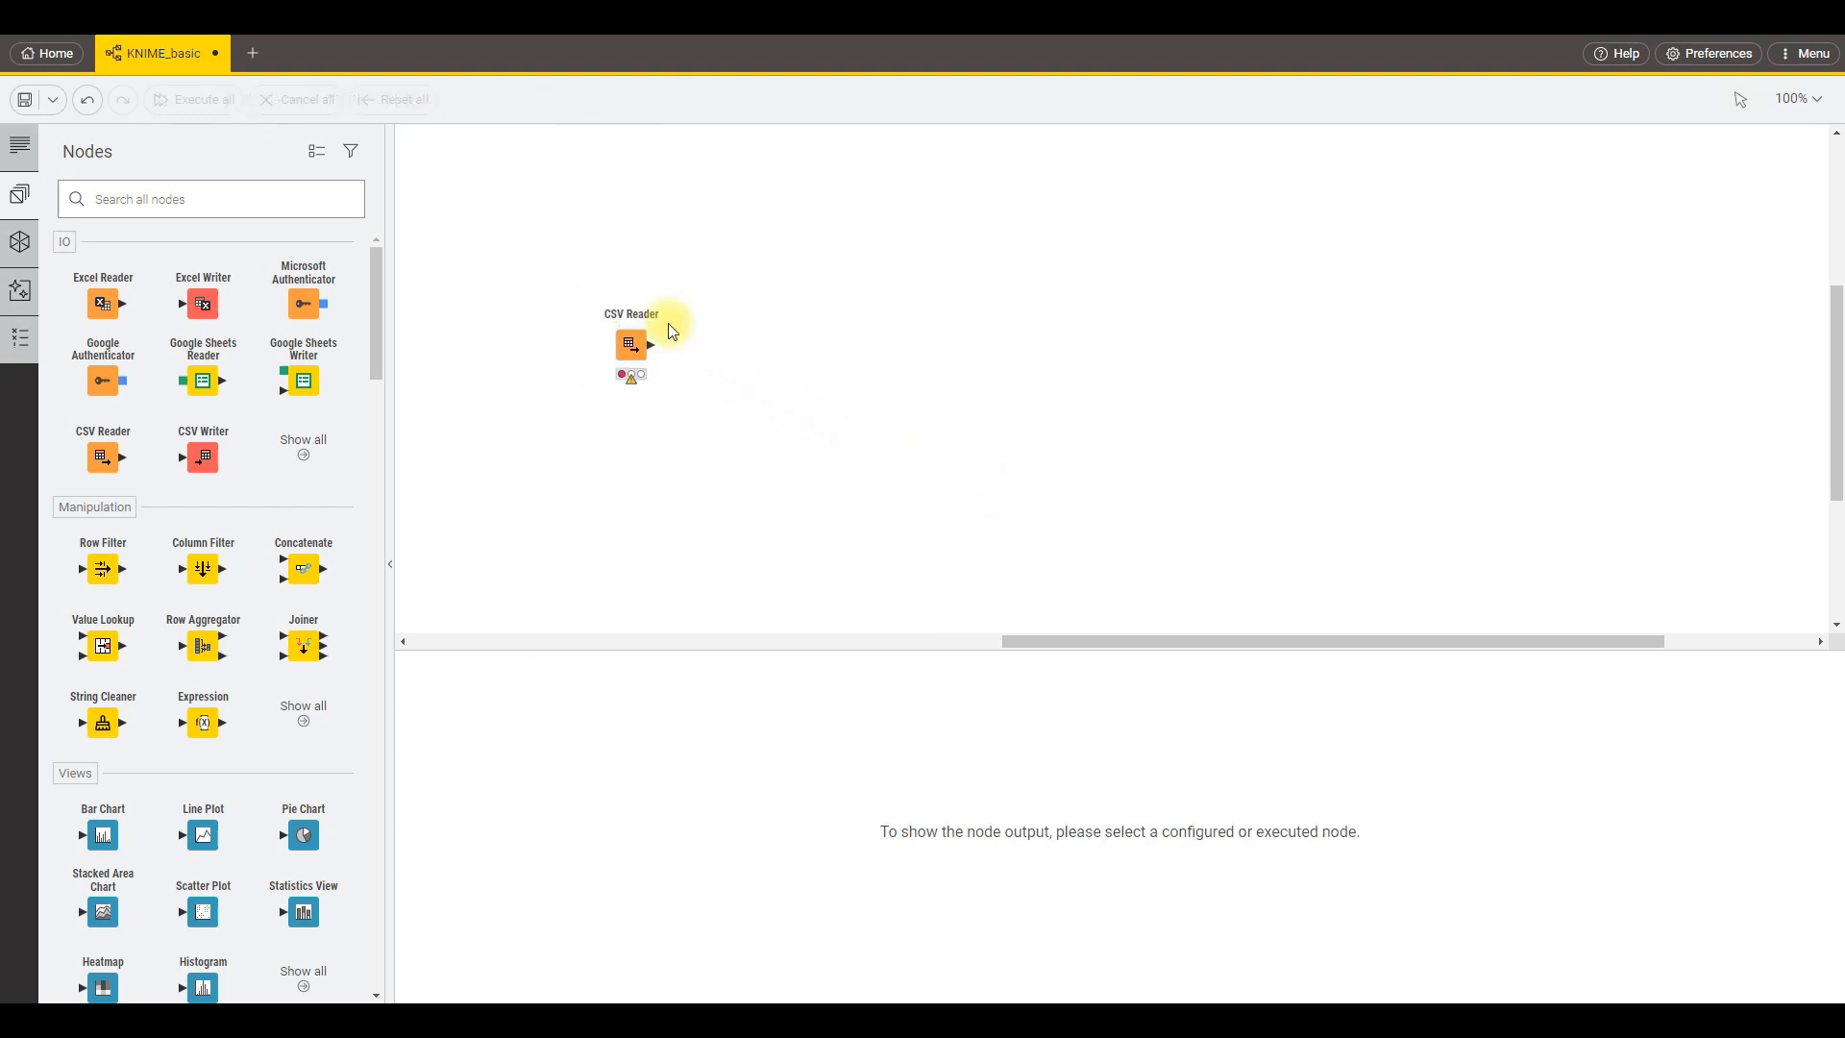
pyautogui.scroll(10, 580, 376)
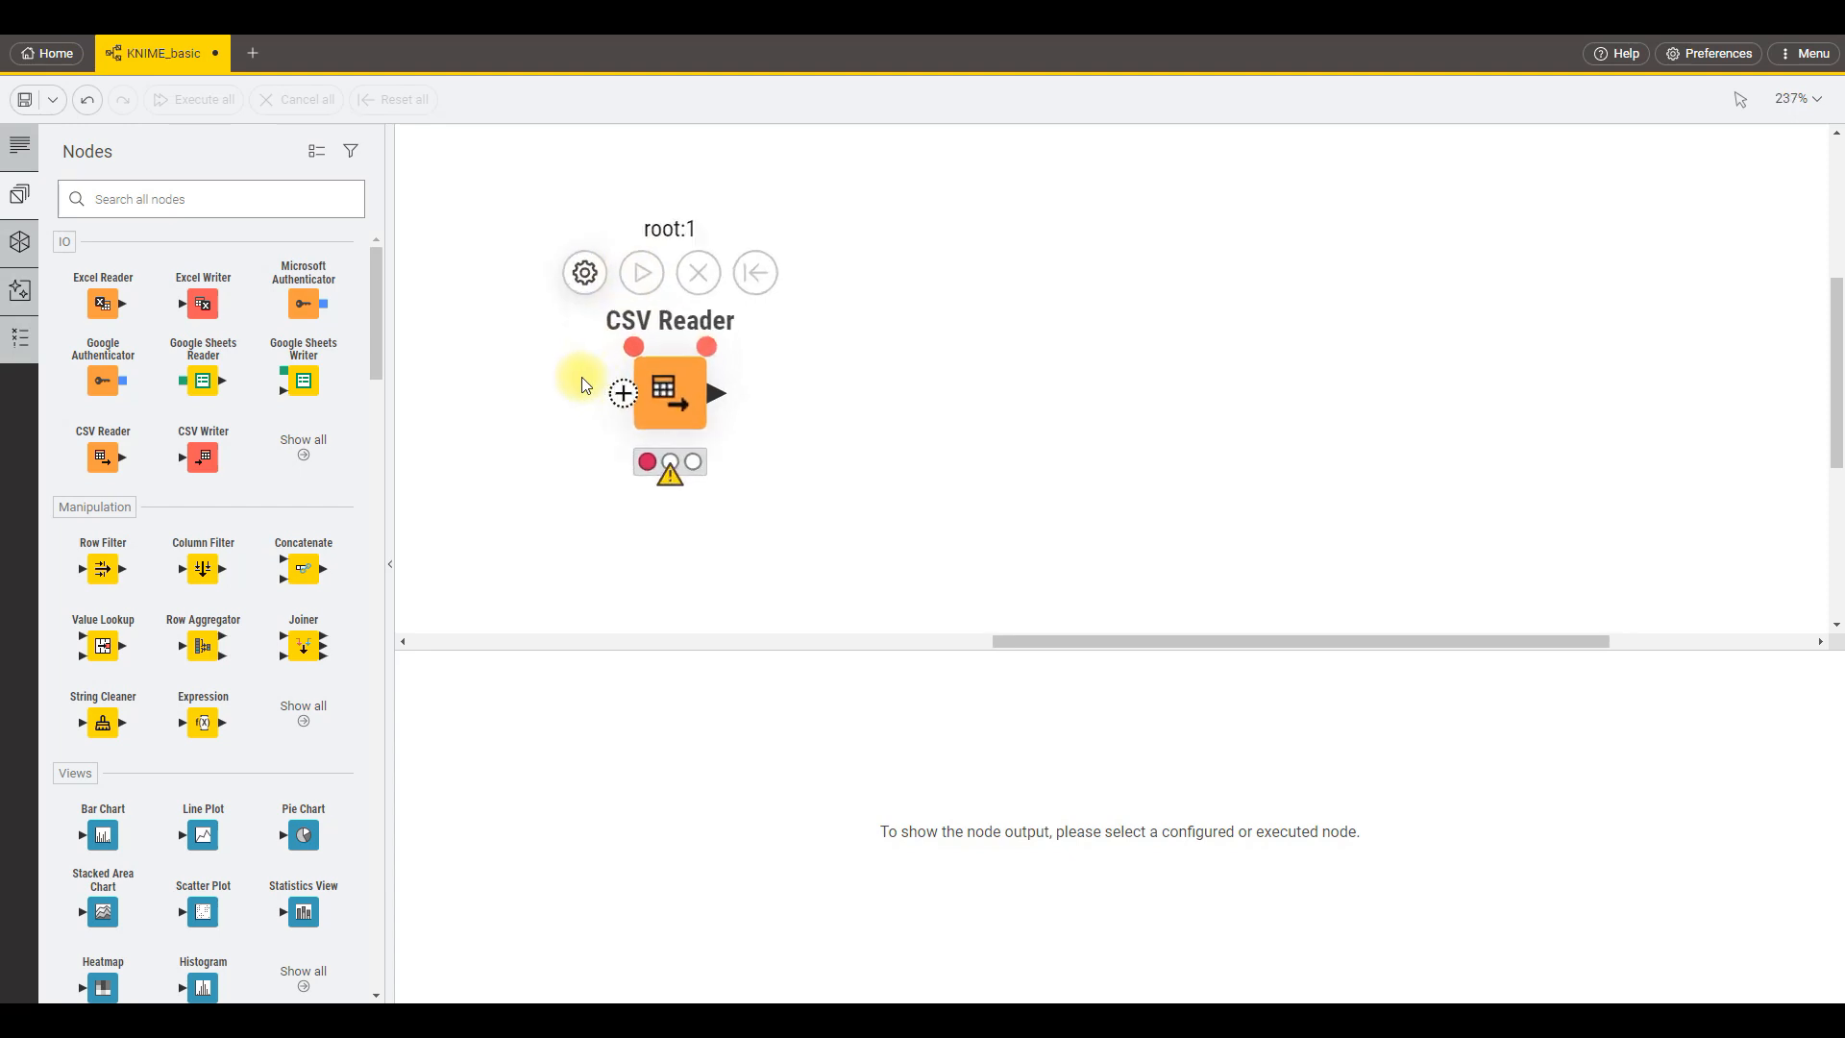
pyautogui.moveTo(983, 382)
pyautogui.mouseDown()
pyautogui.moveTo(817, 384)
pyautogui.moveTo(981, 351)
pyautogui.mouseUp()
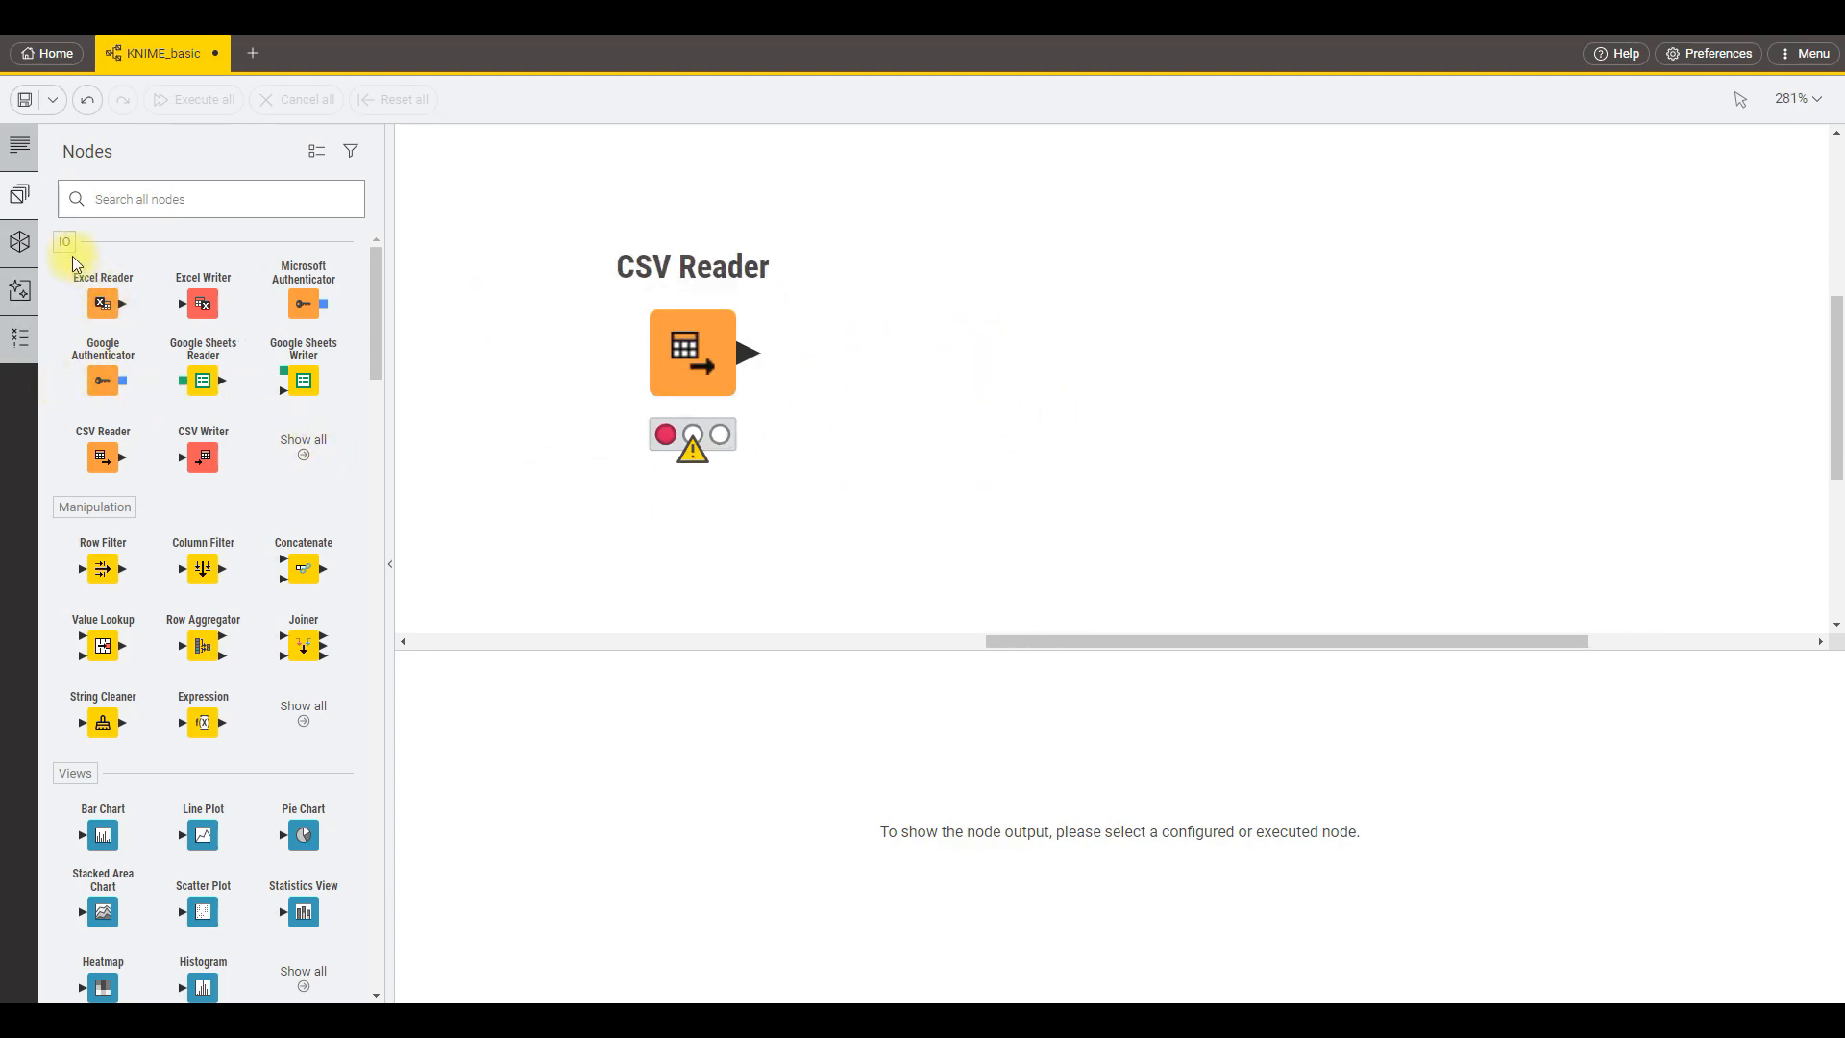
pyautogui.moveTo(707, 334)
pyautogui.mouseDown()
pyautogui.moveTo(689, 390)
pyautogui.moveTo(693, 347)
pyautogui.mouseUp()
pyautogui.scroll(-2, 693, 347)
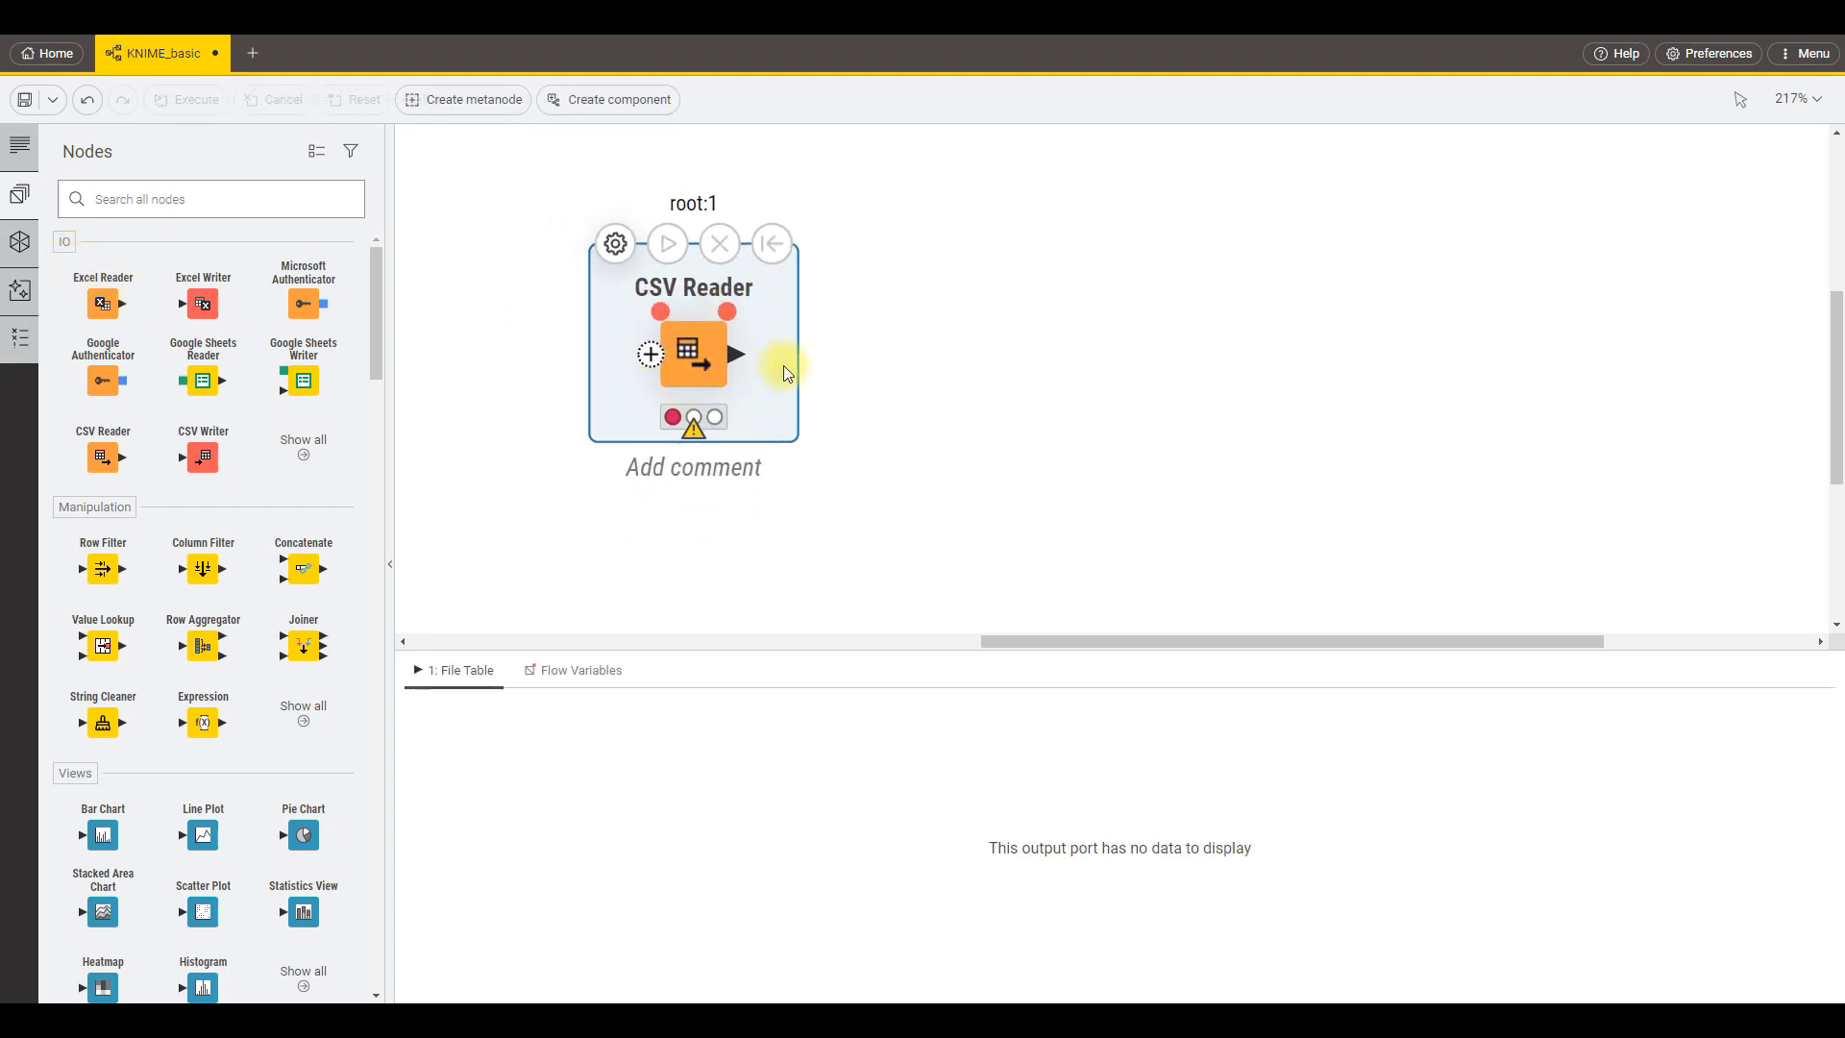
pyautogui.doubleClick(685, 349)
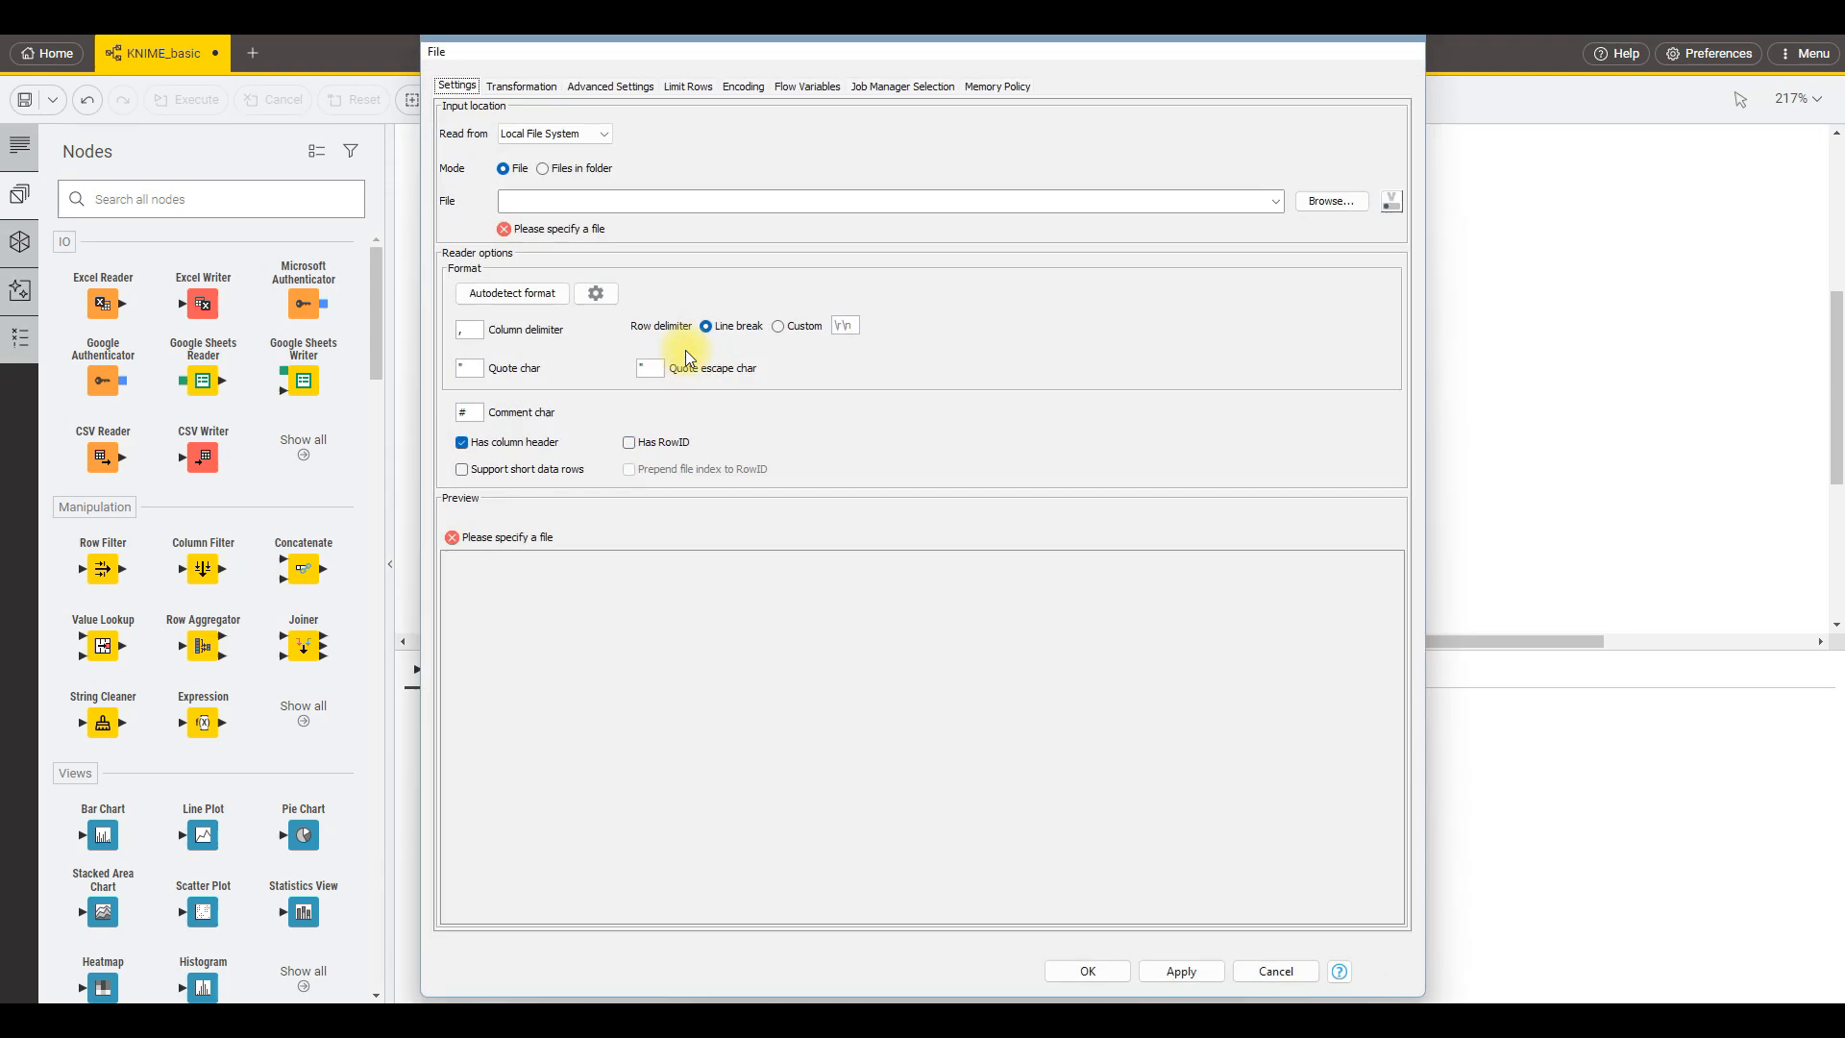
pyautogui.click(1320, 197)
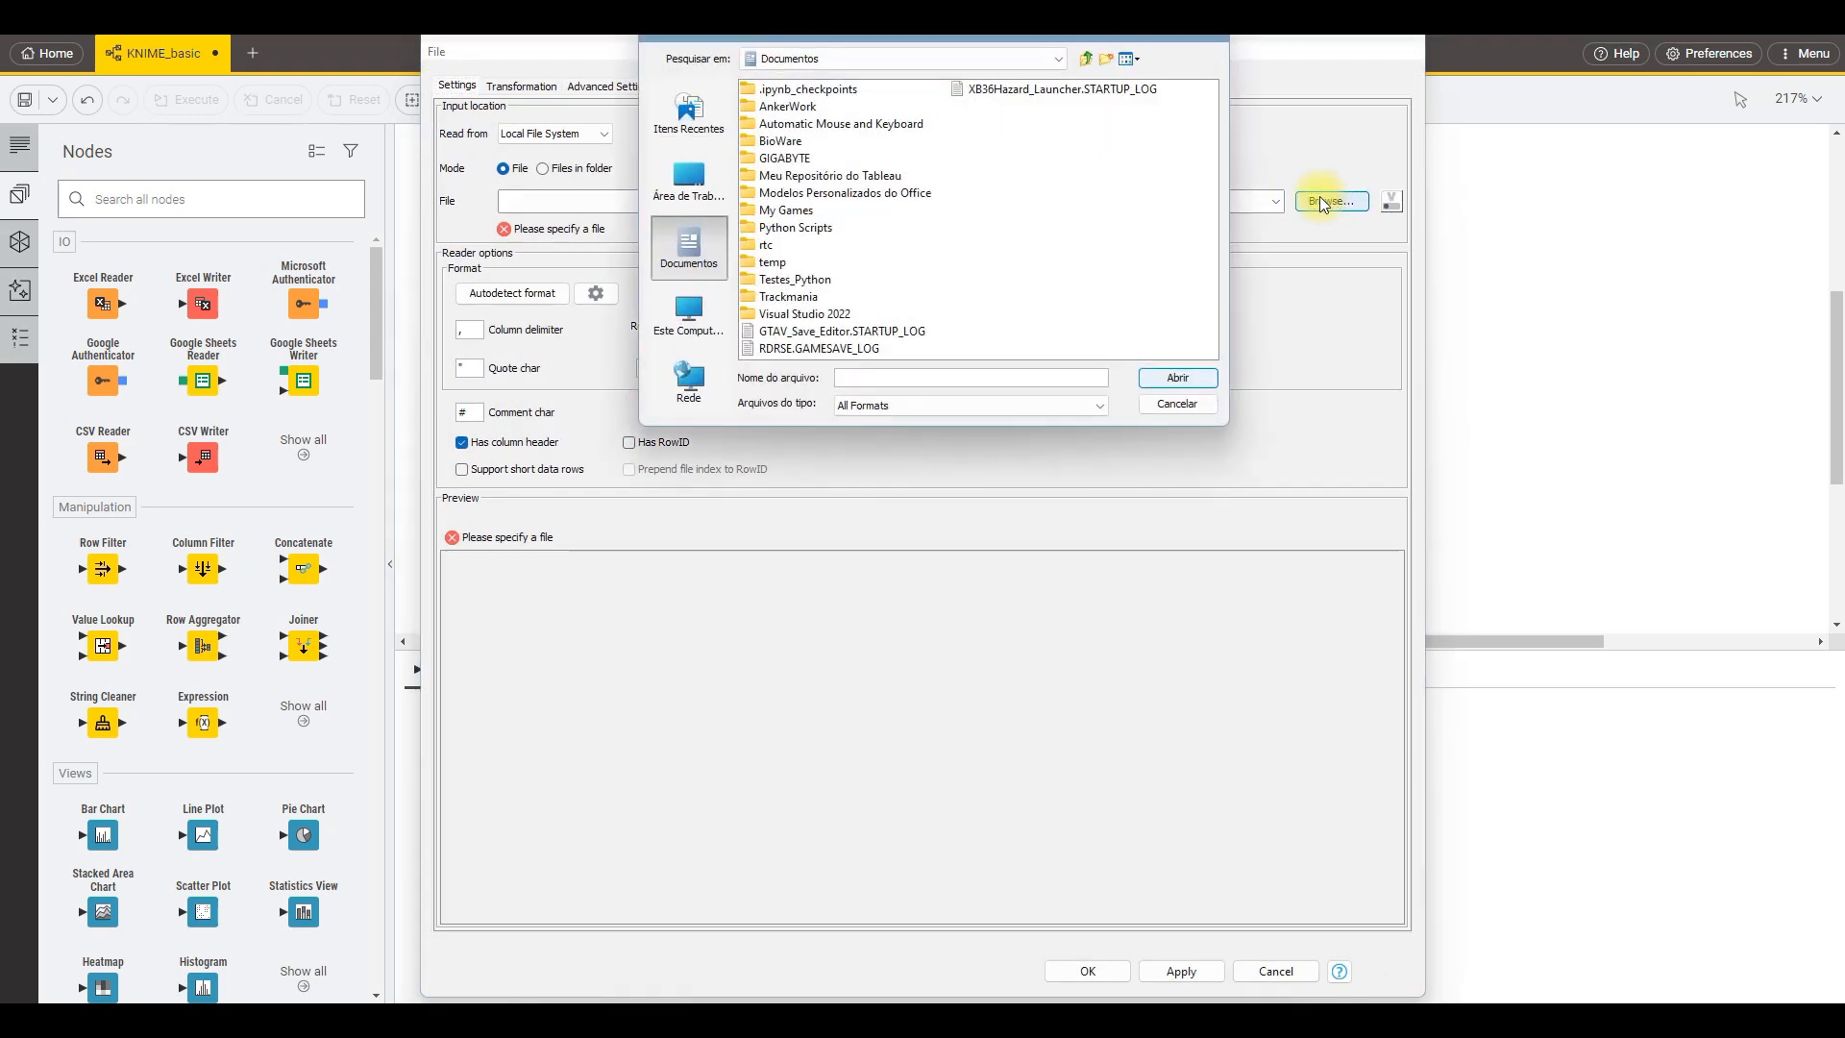
pyautogui.click(688, 181)
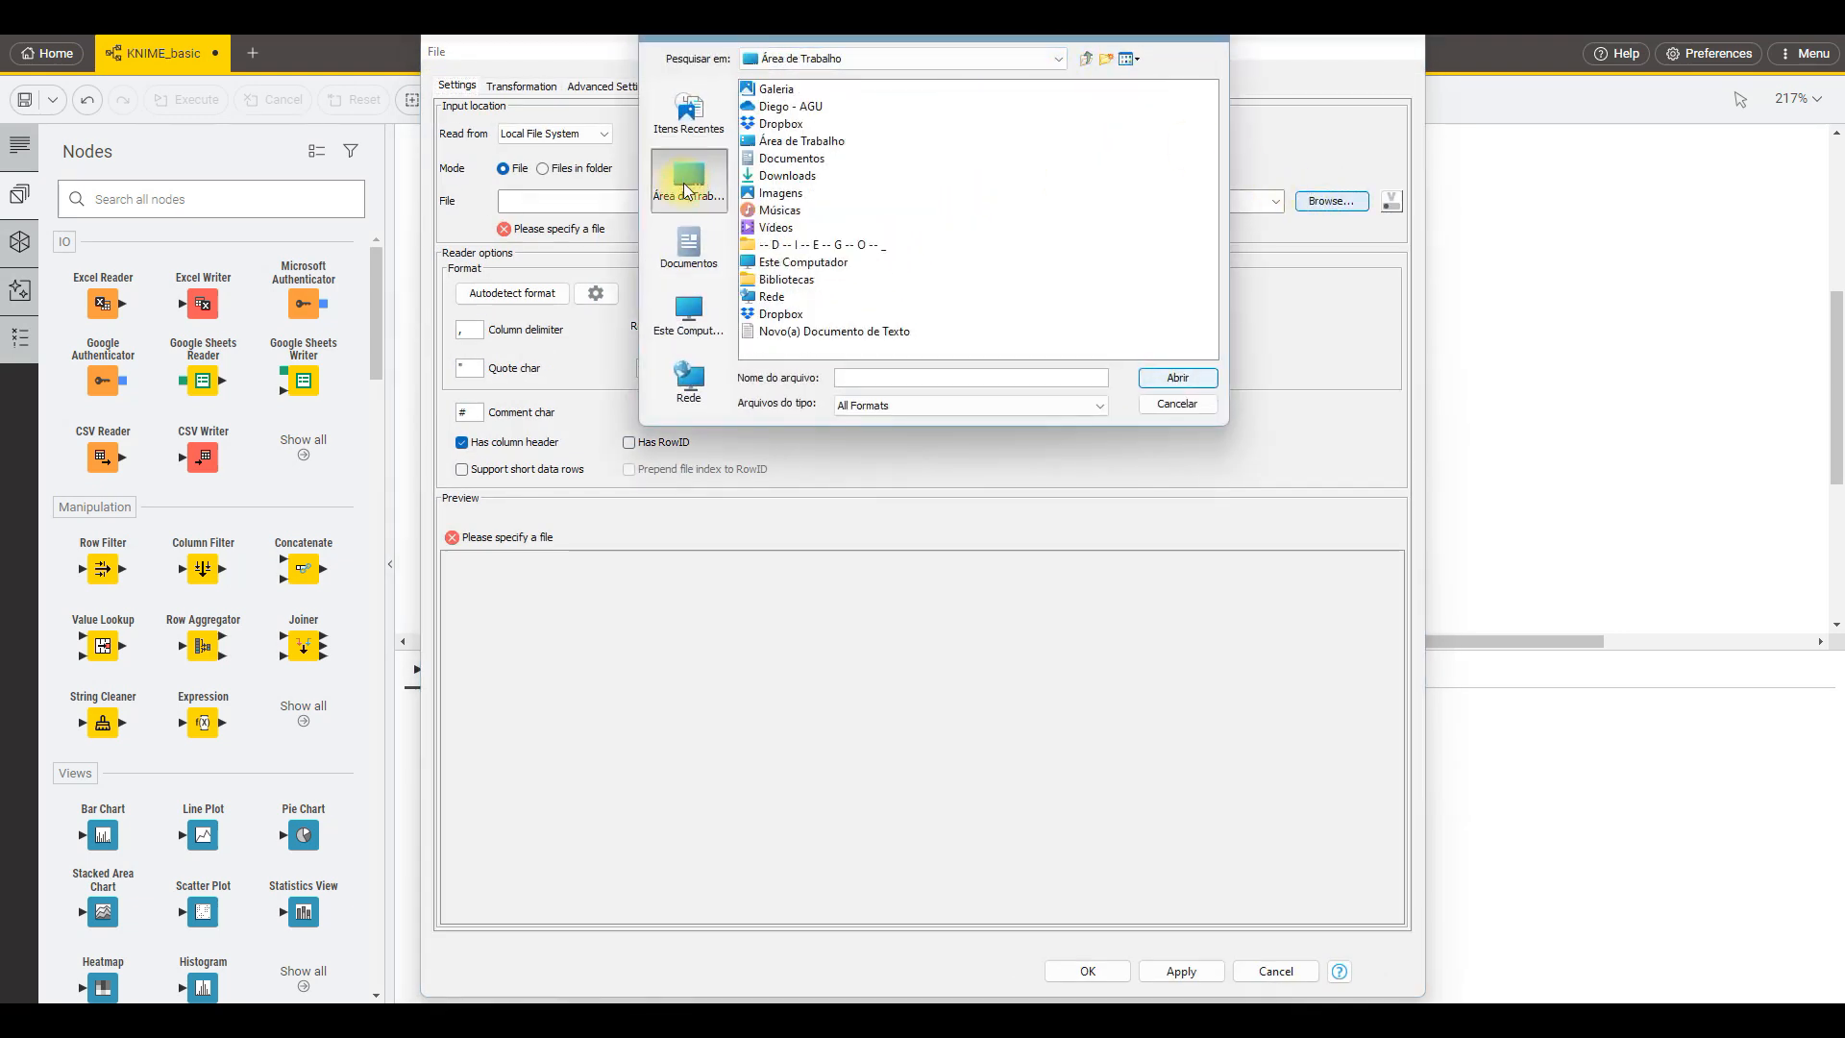
pyautogui.doubleClick(801, 178)
pyautogui.click(779, 141)
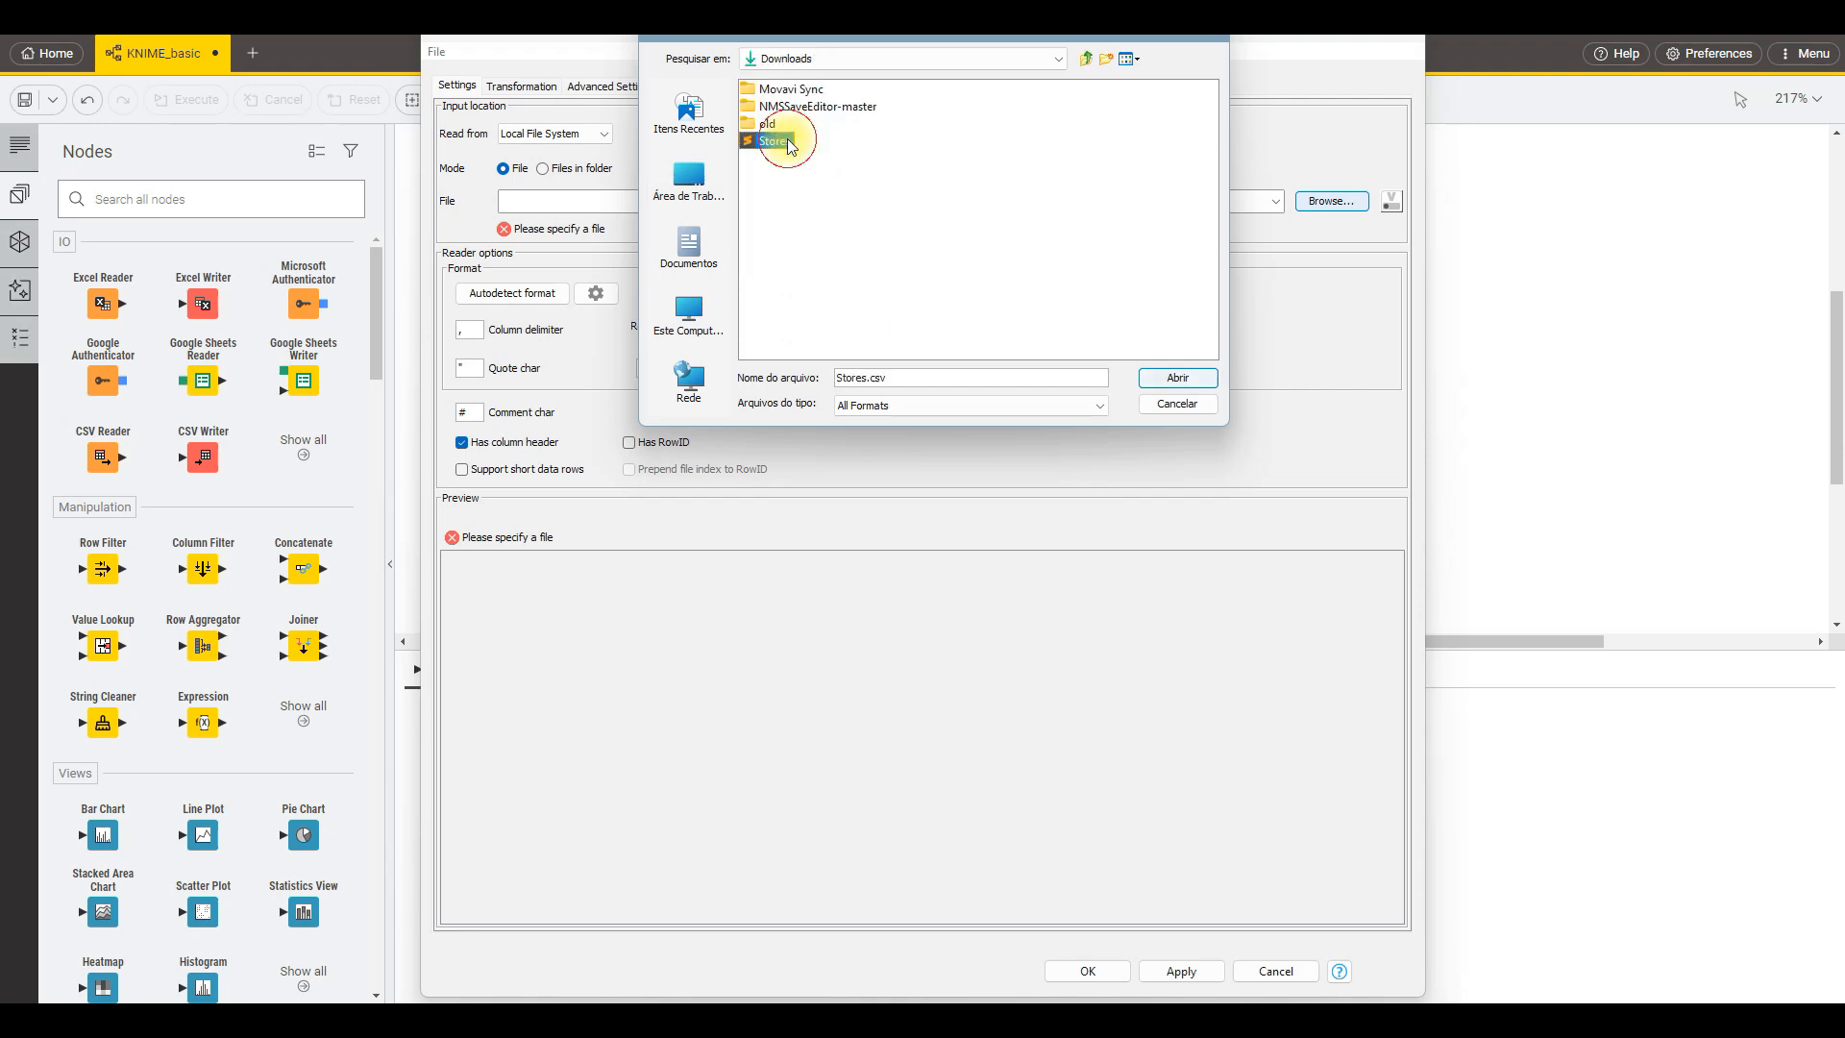
pyautogui.click(1178, 377)
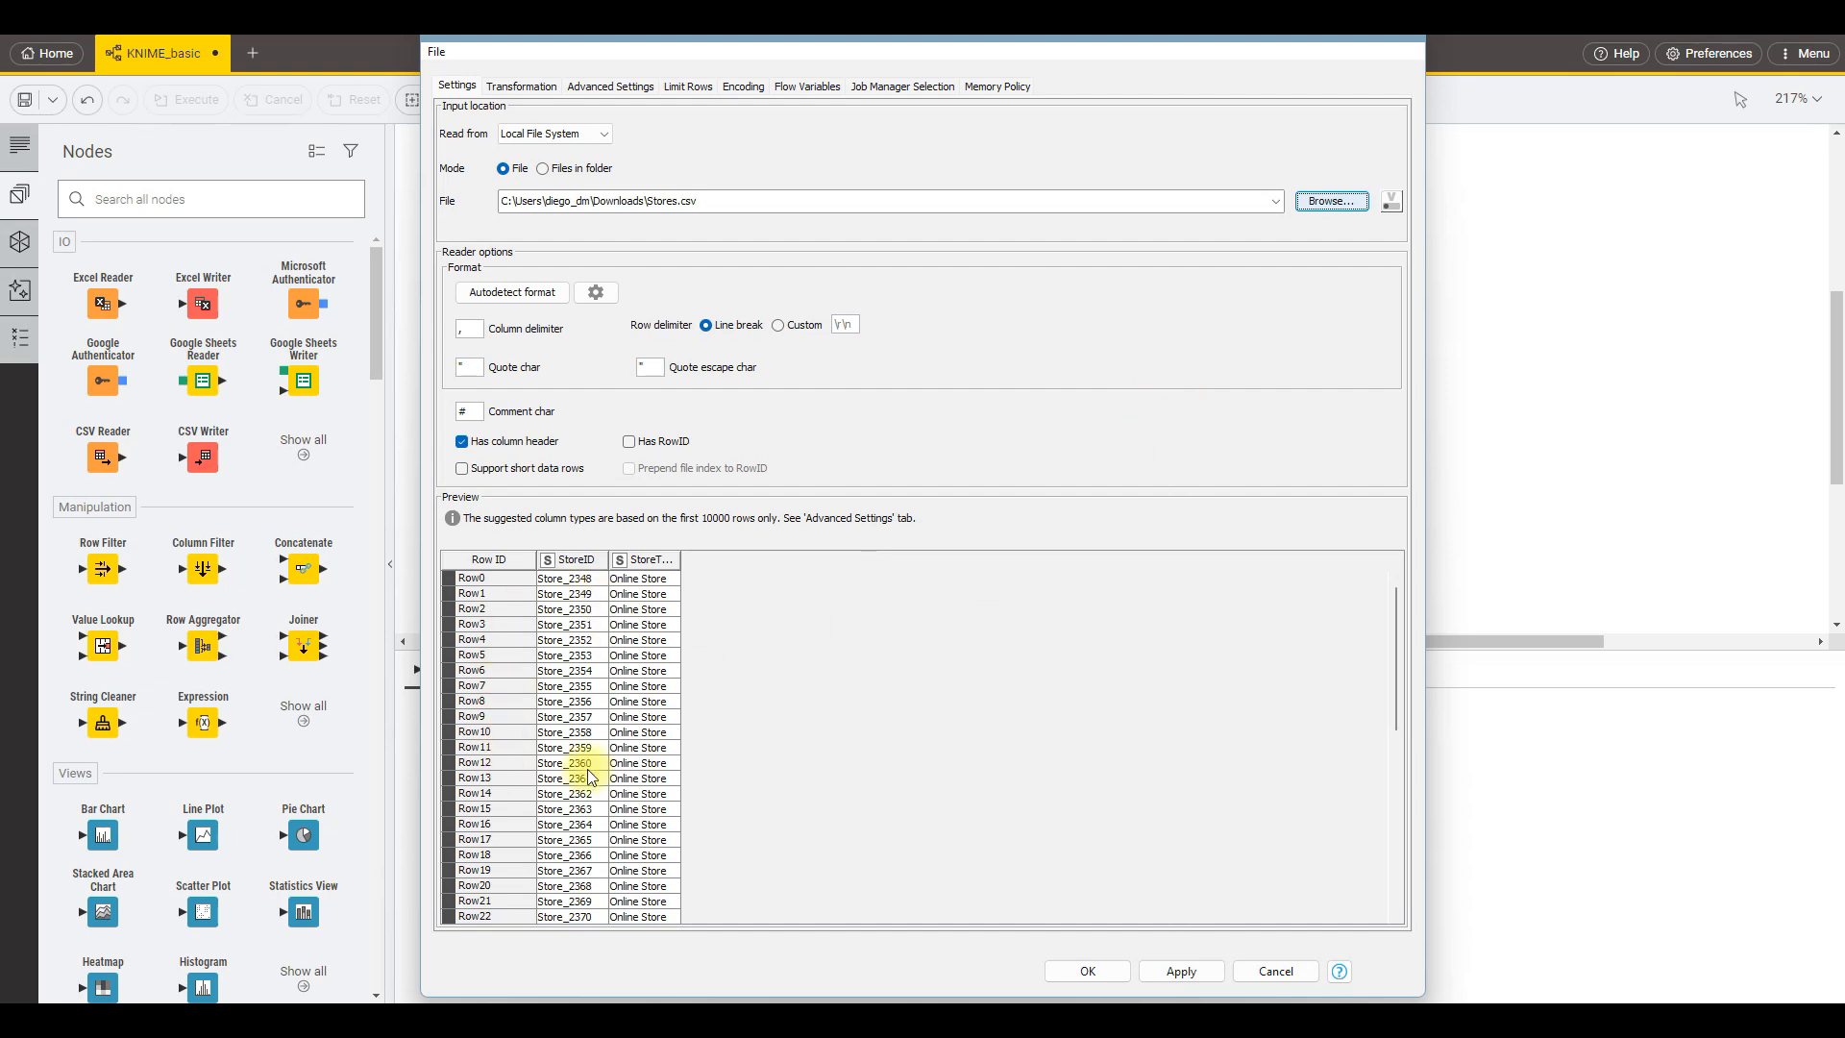
# Autodetect the format of Stores.csv while checking its preview rows, and apply the CSV Reader configuration.
pyautogui.scroll(-14, 623, 671)
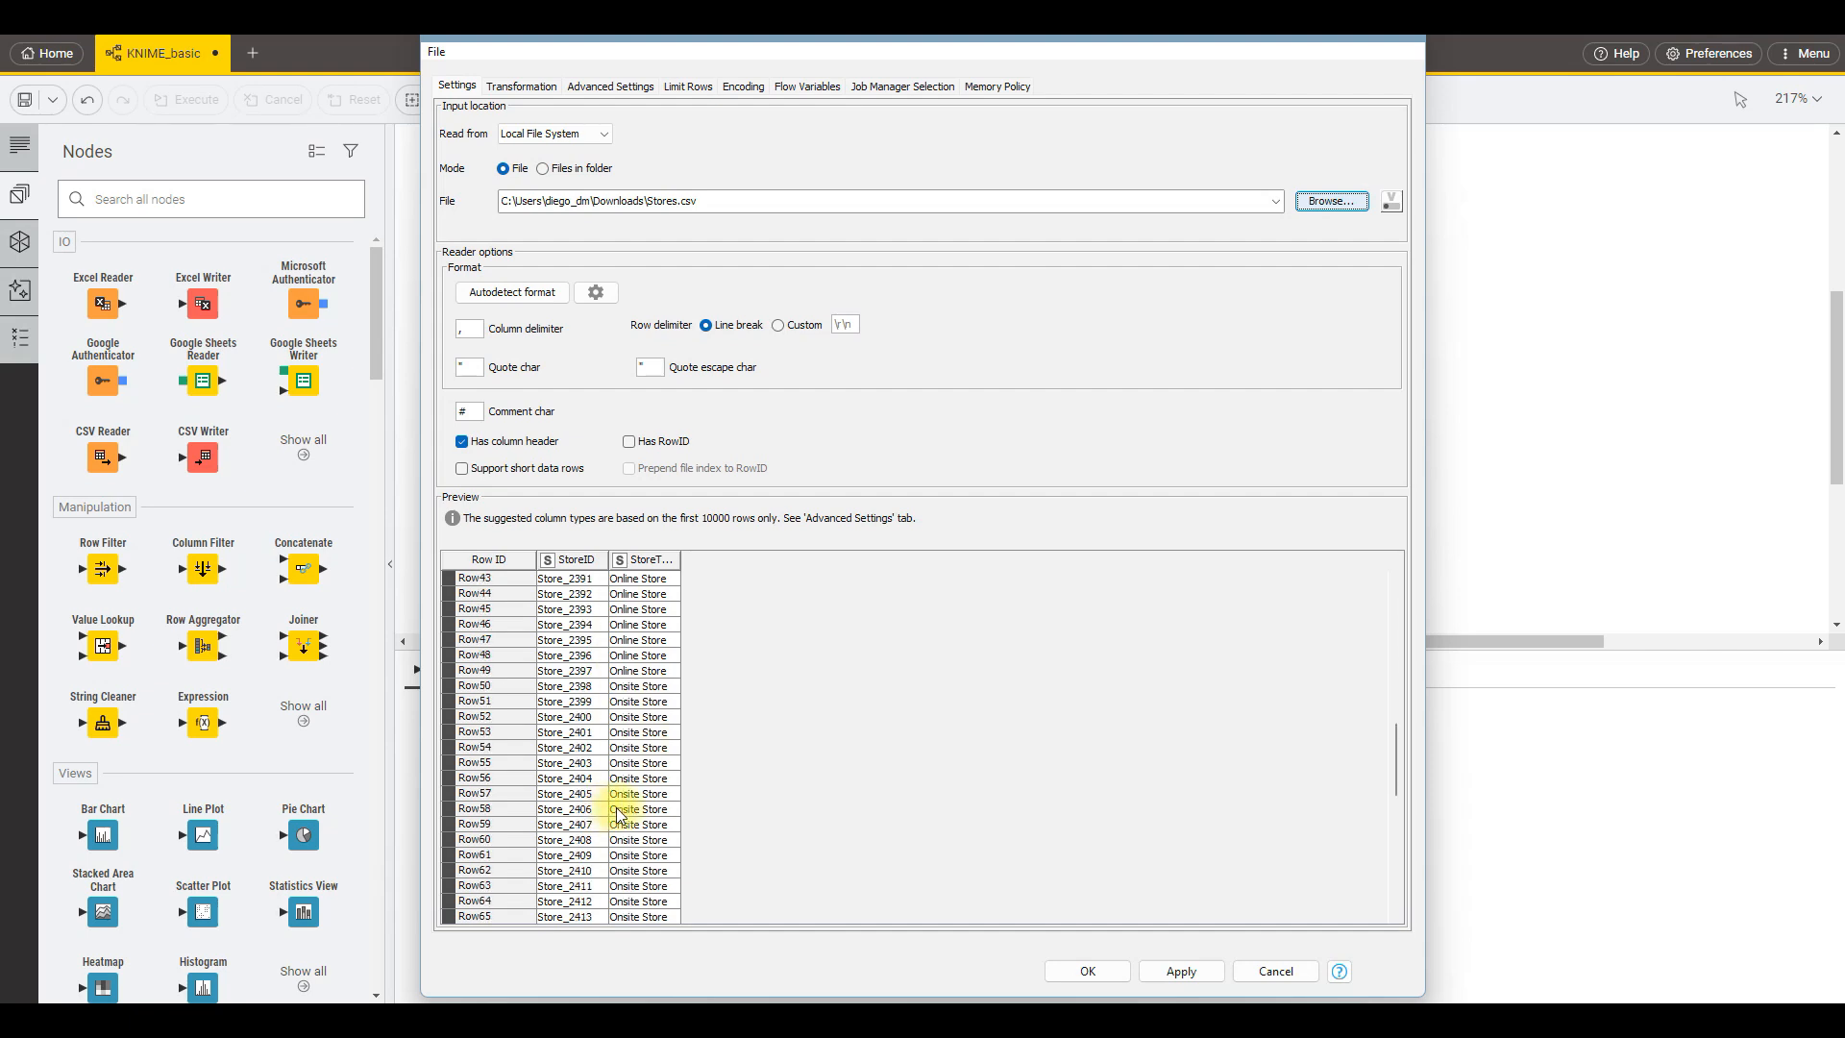
pyautogui.scroll(14, 625, 760)
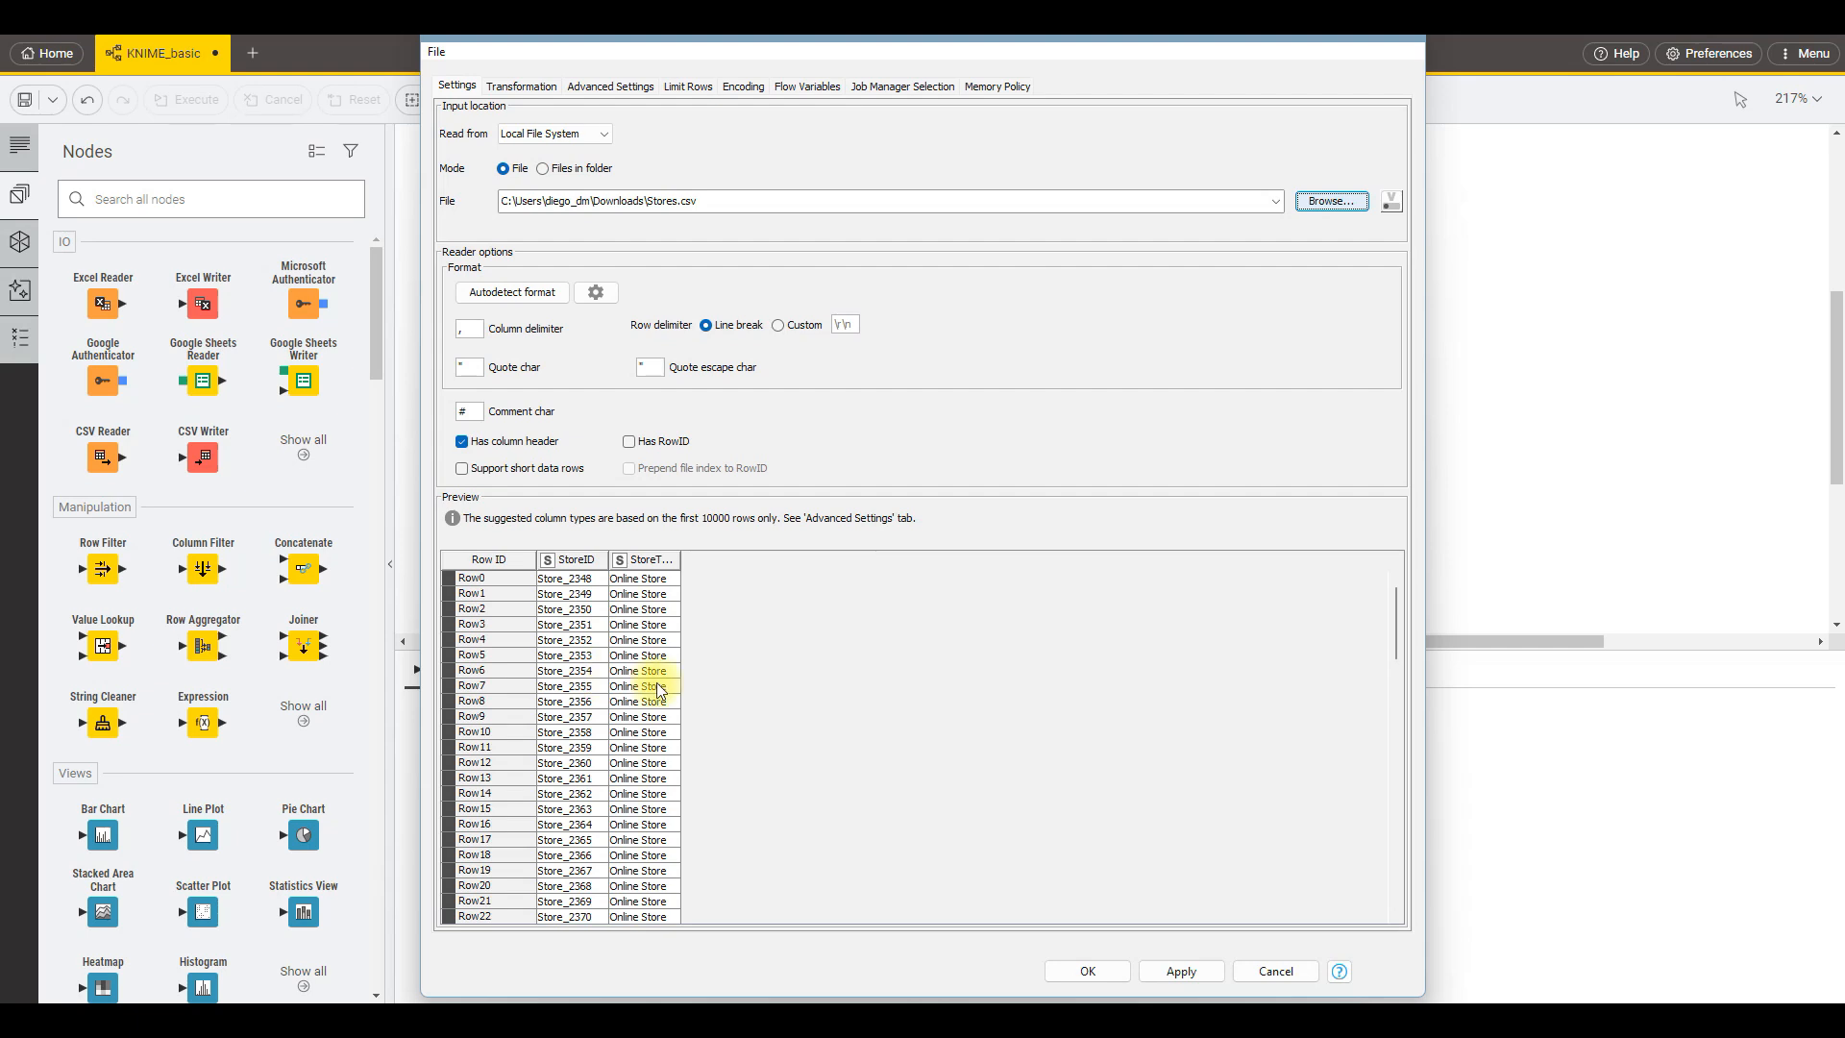
pyautogui.scroll(-1, 573, 683)
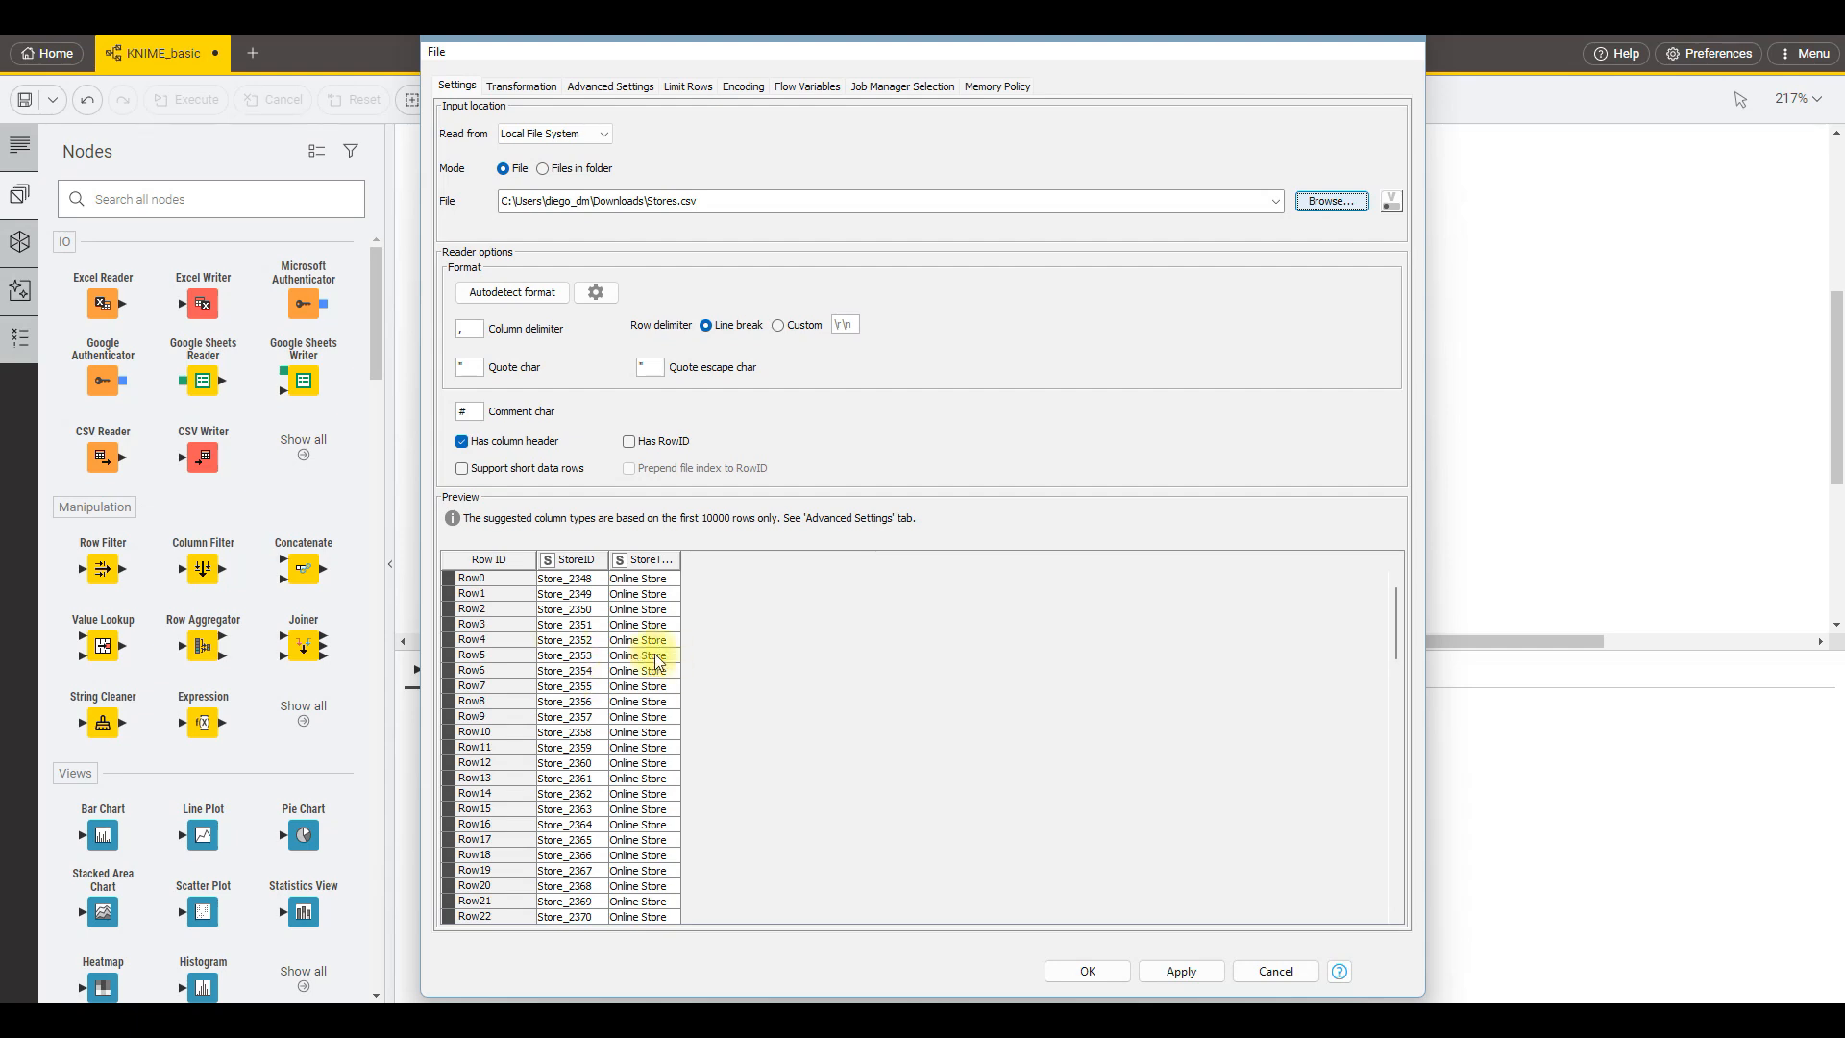
pyautogui.click(542, 296)
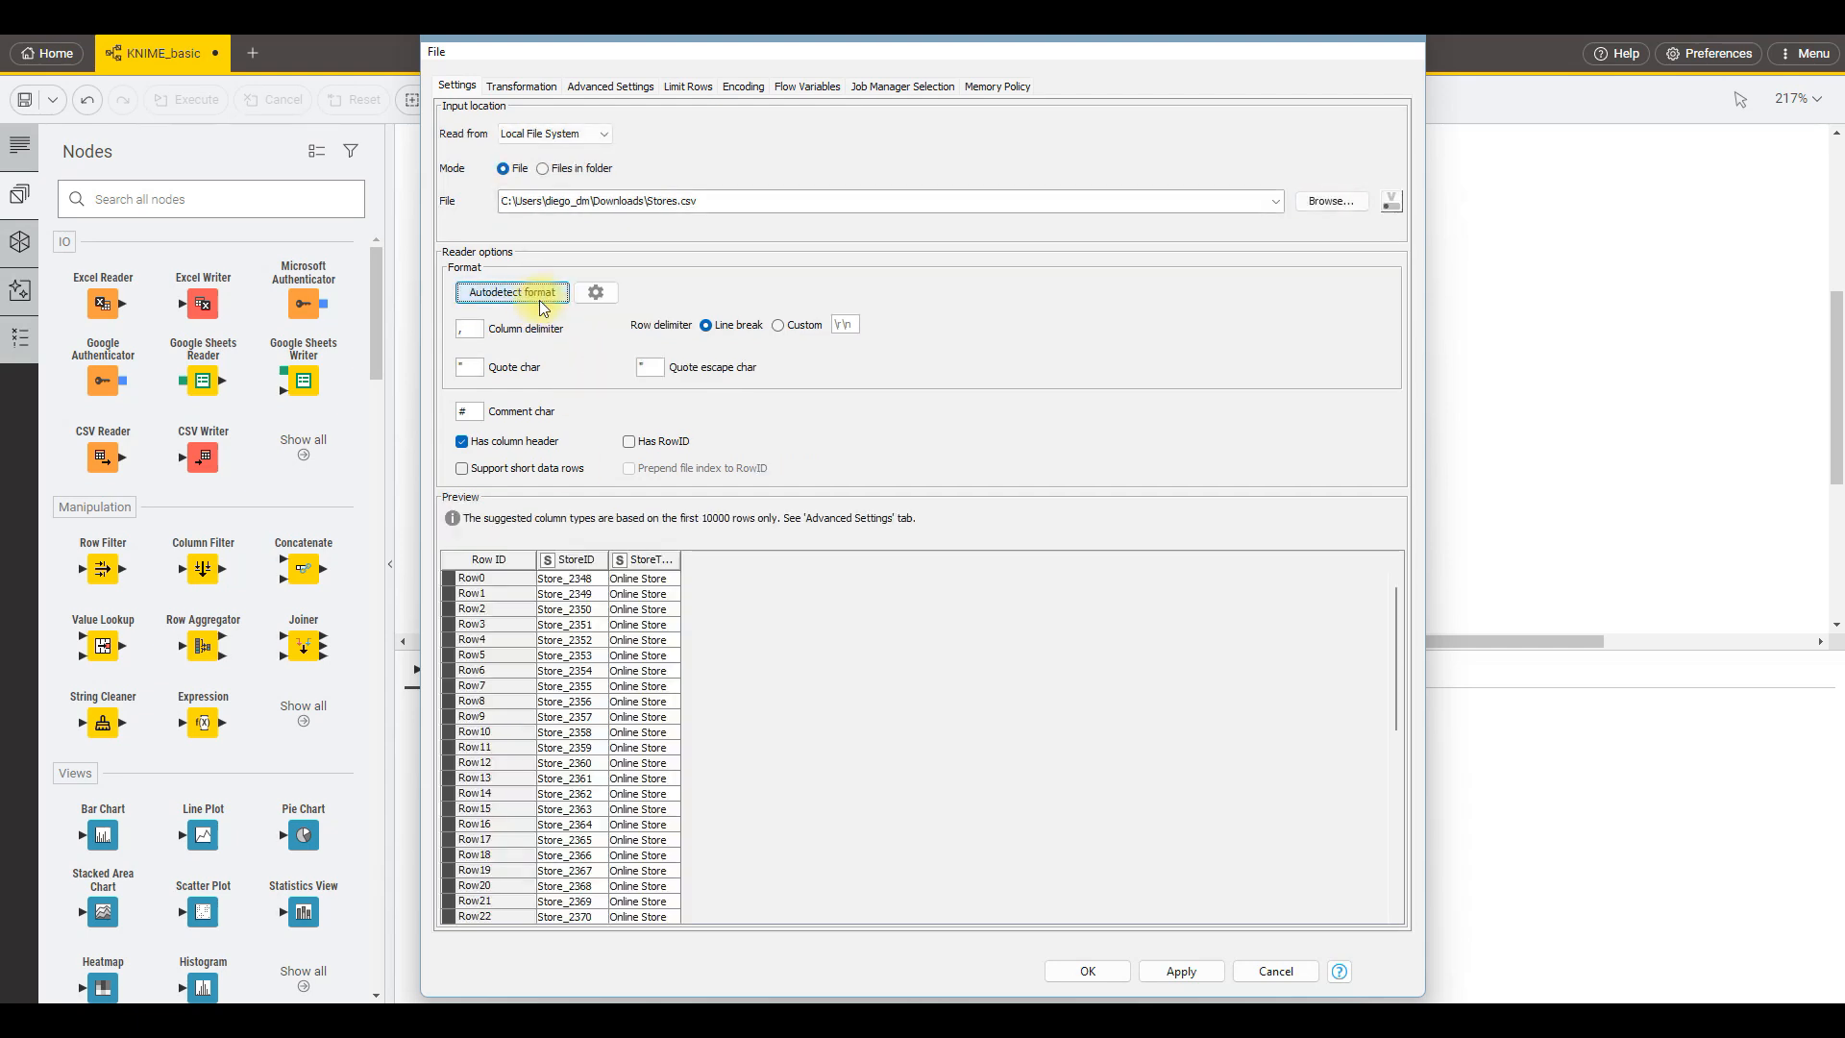
pyautogui.scroll(-20, 620, 635)
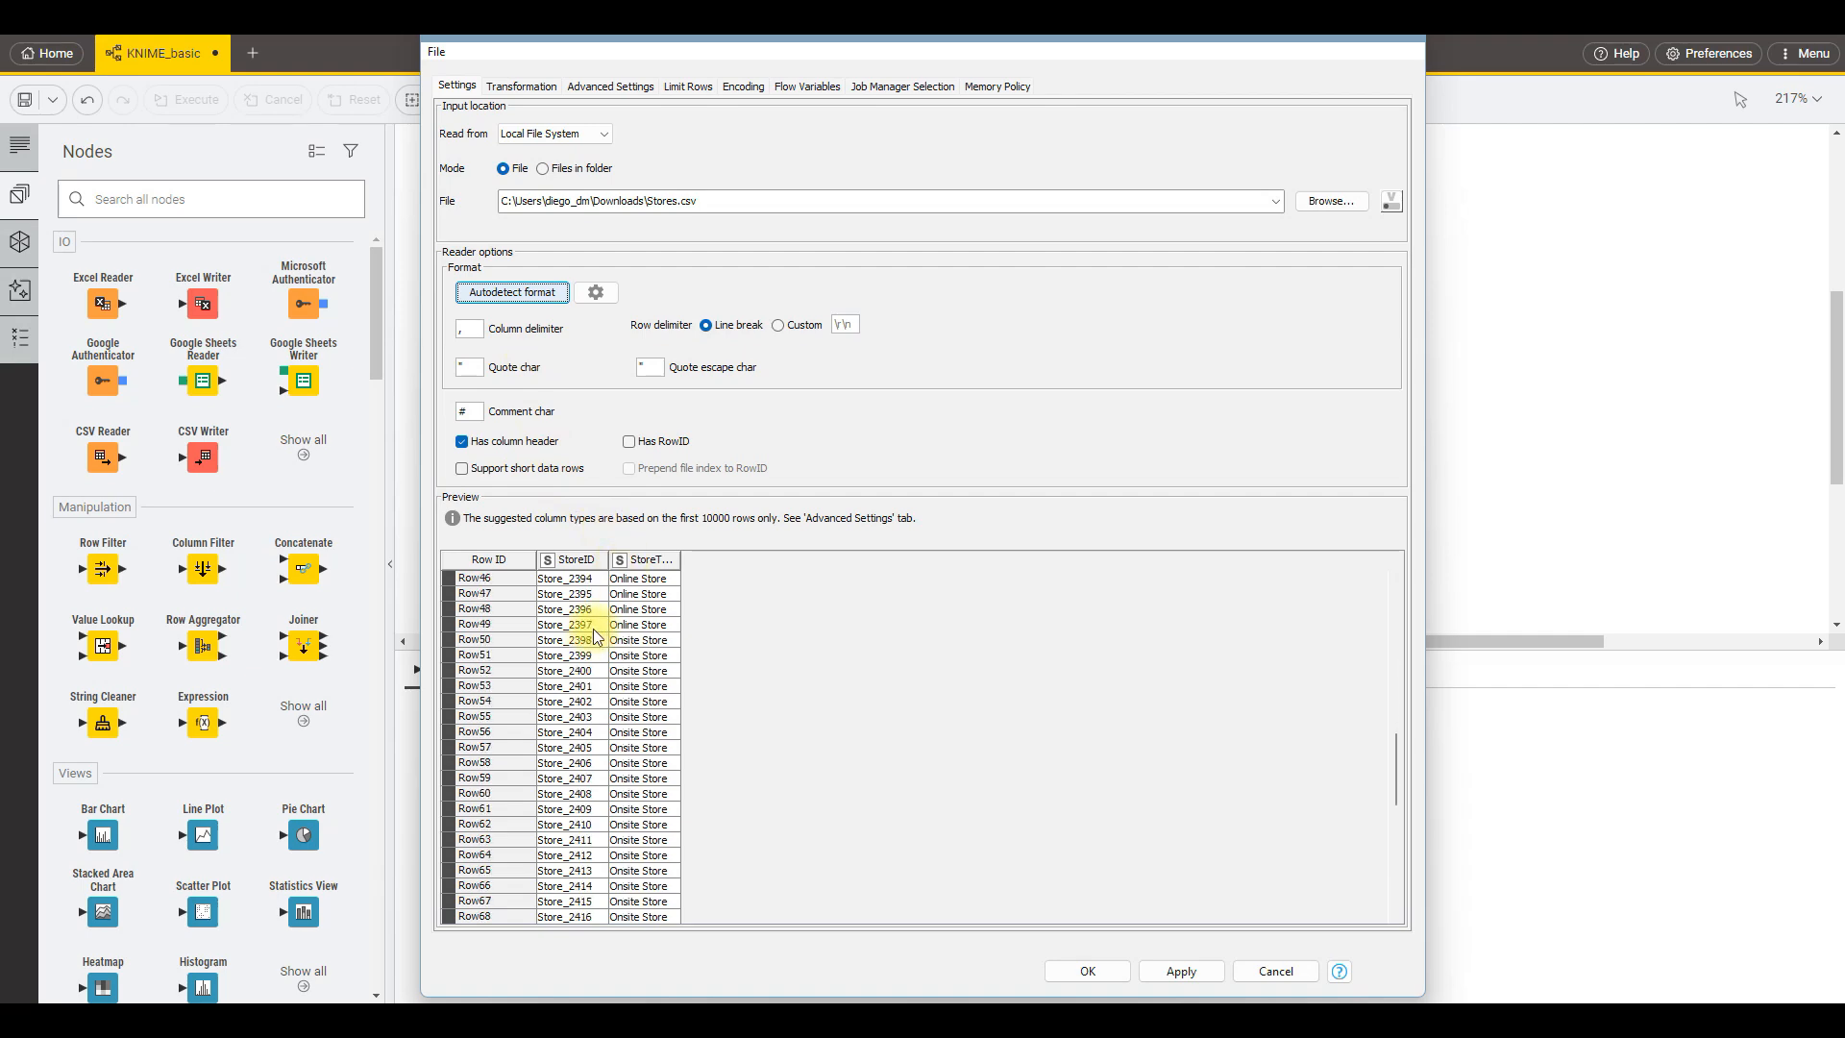
pyautogui.scroll(20, 620, 646)
pyautogui.click(1197, 970)
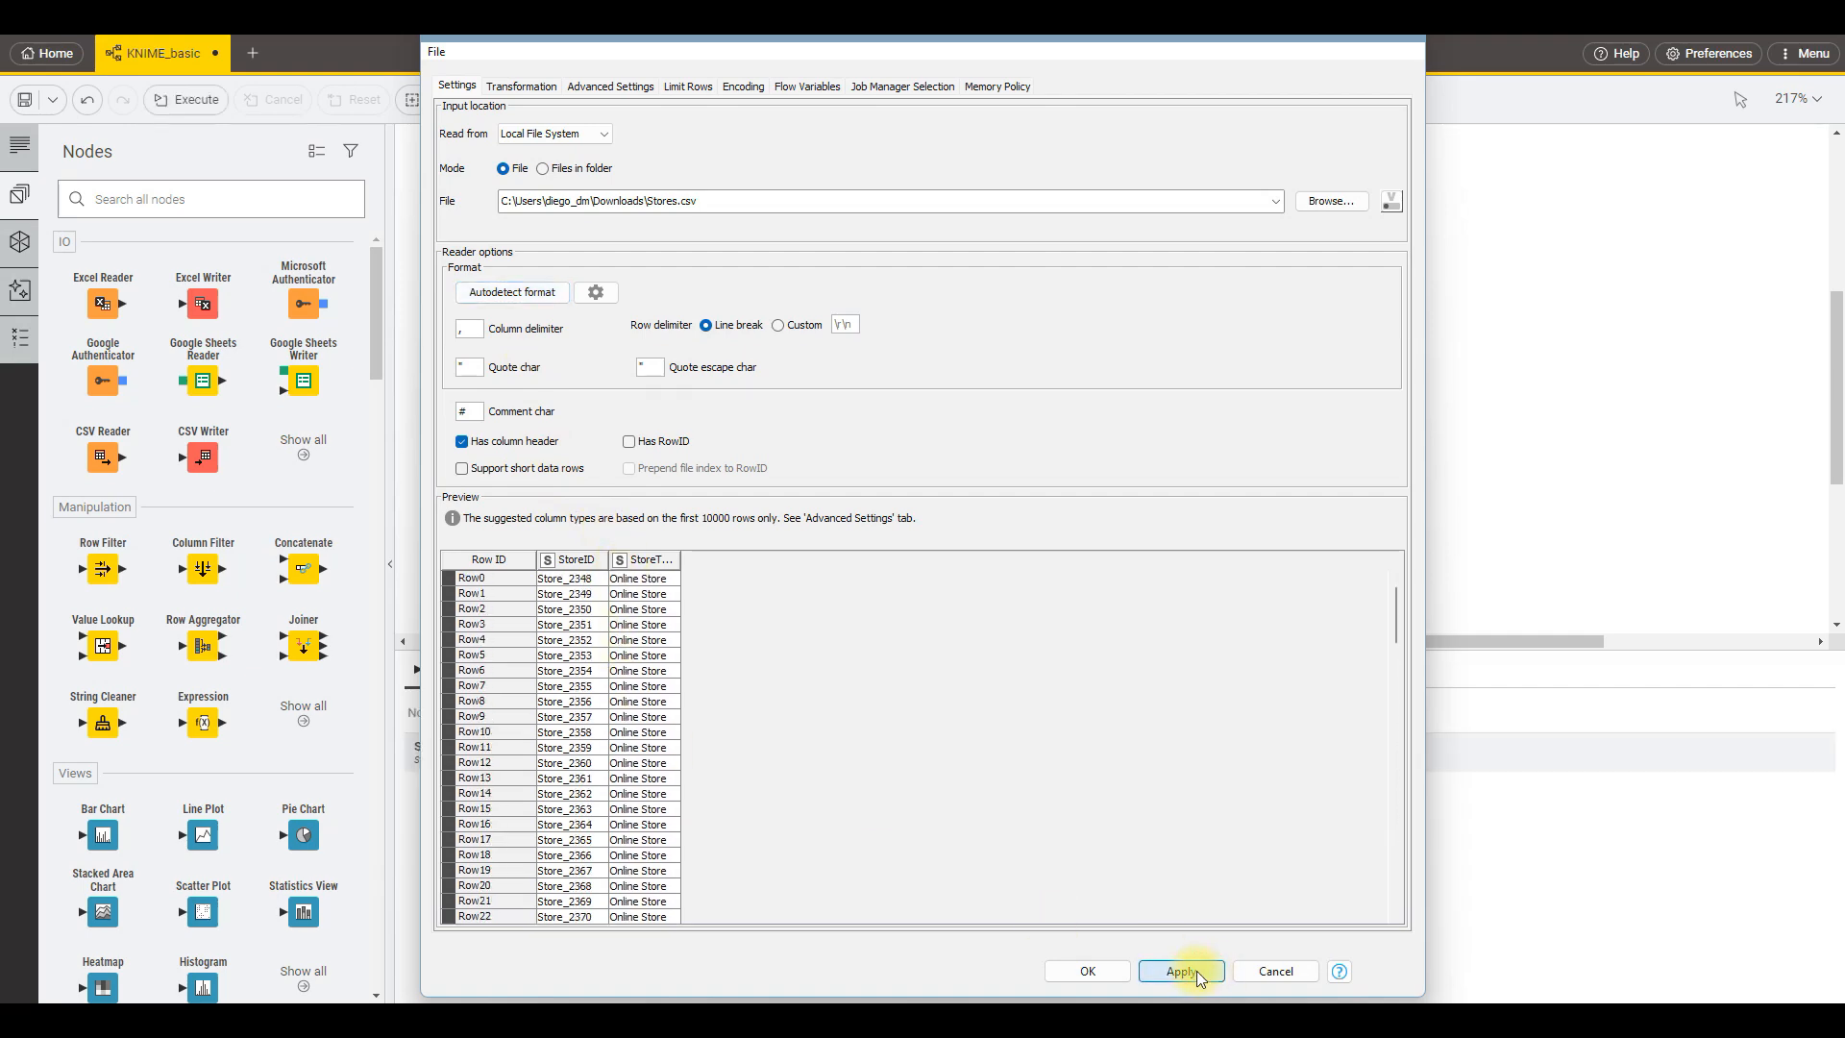
pyautogui.click(1087, 973)
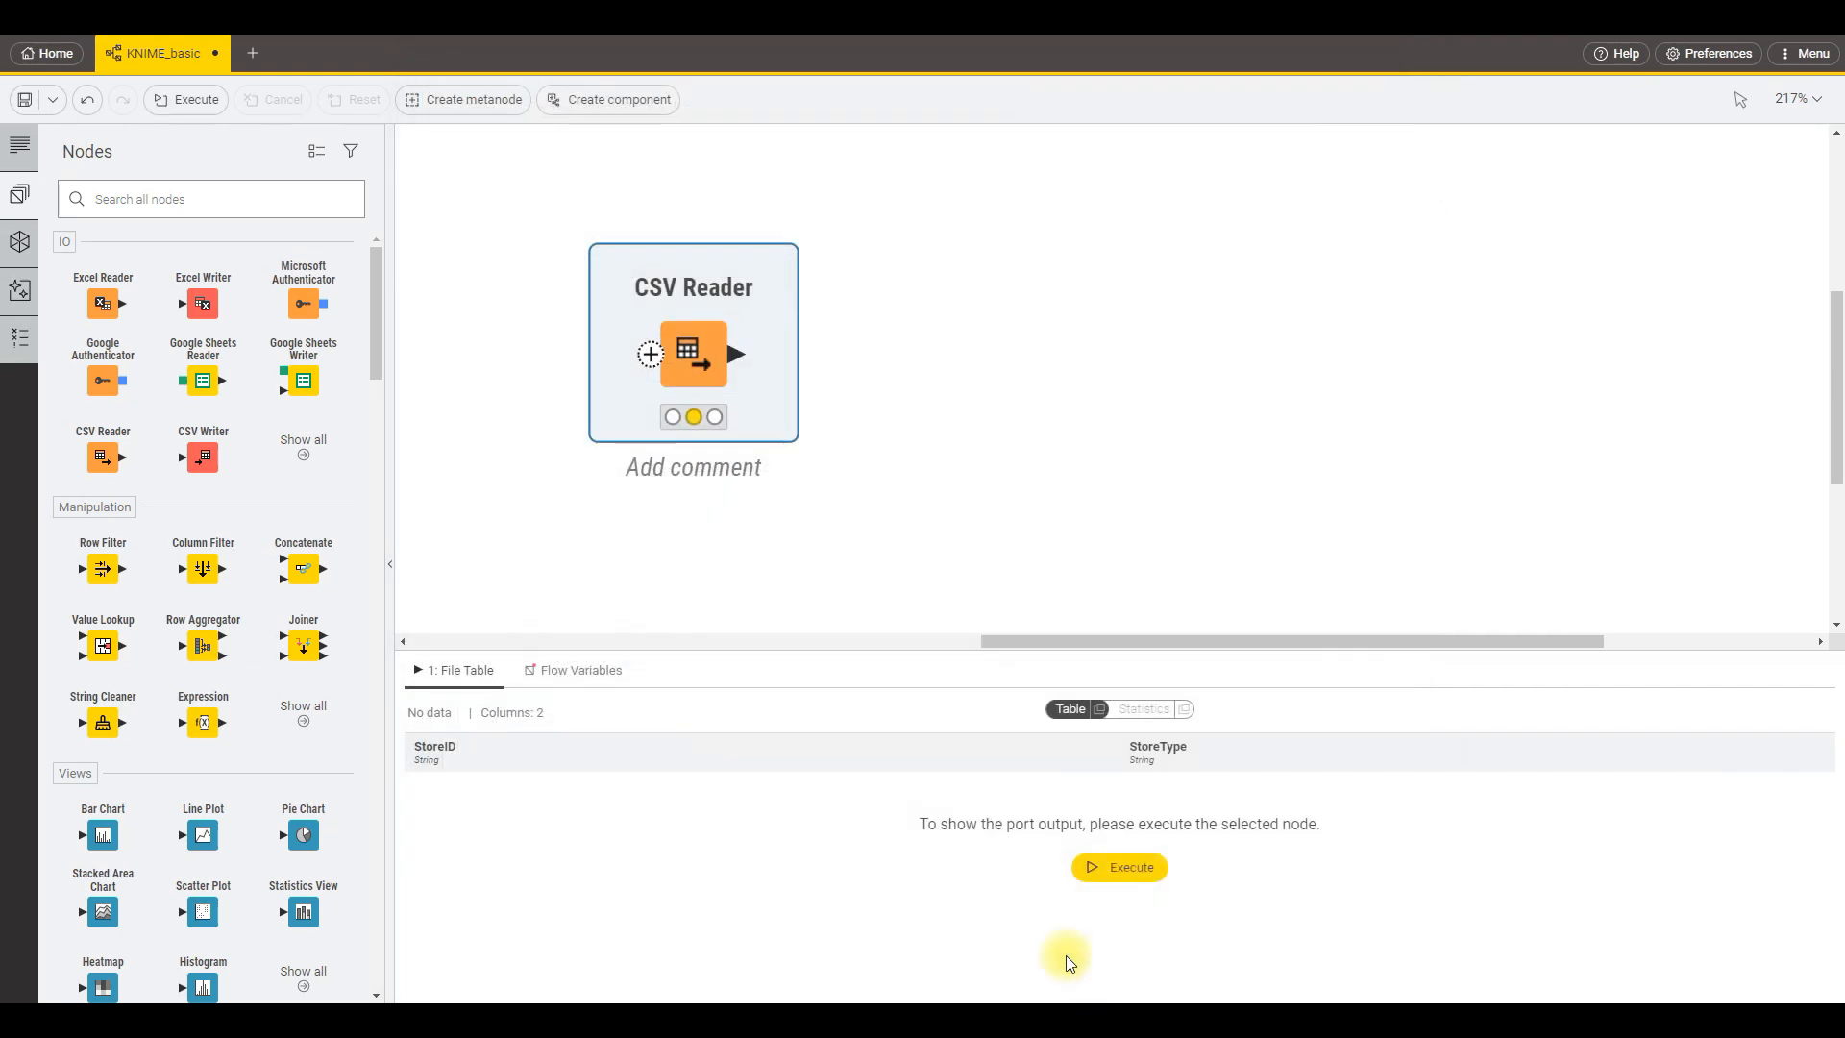
# Execute the CSV Reader node, and reopen its configuration to look at the settings before closing it without changes.
pyautogui.click(874, 358)
pyautogui.click(679, 381)
pyautogui.moveTo(685, 418)
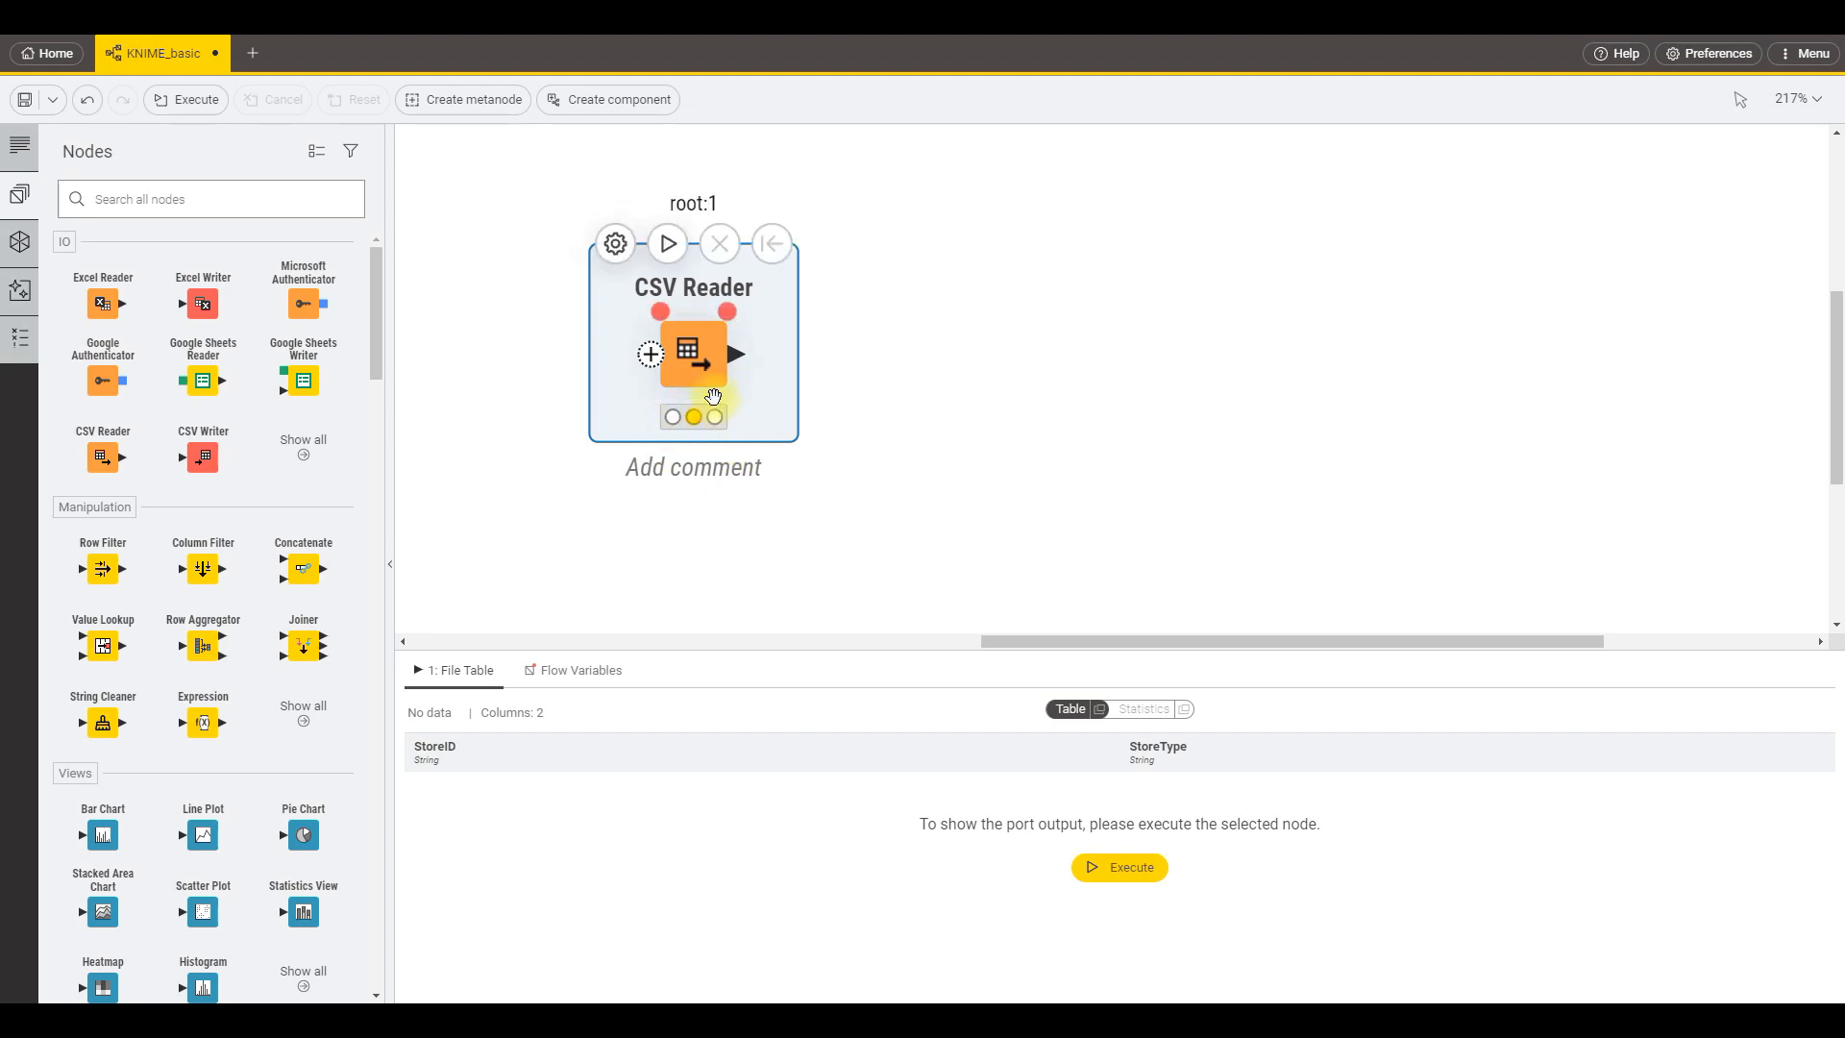
pyautogui.click(666, 246)
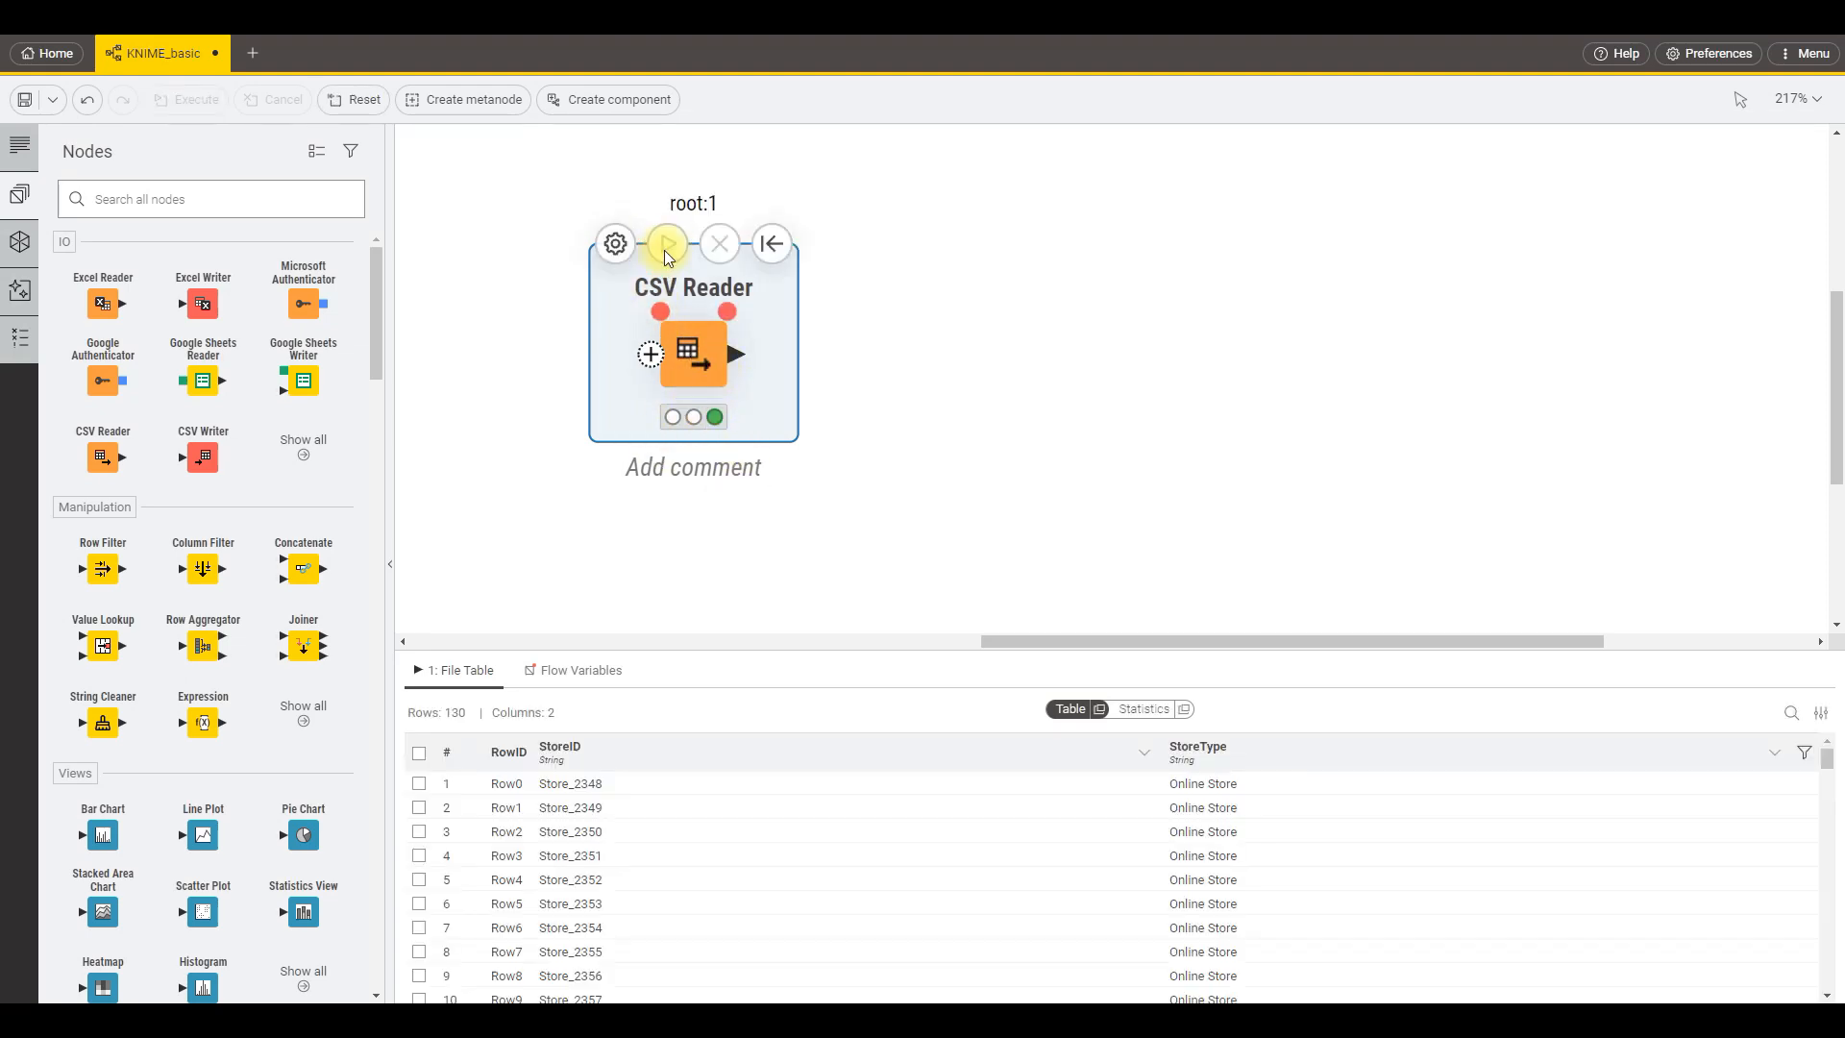
pyautogui.click(618, 247)
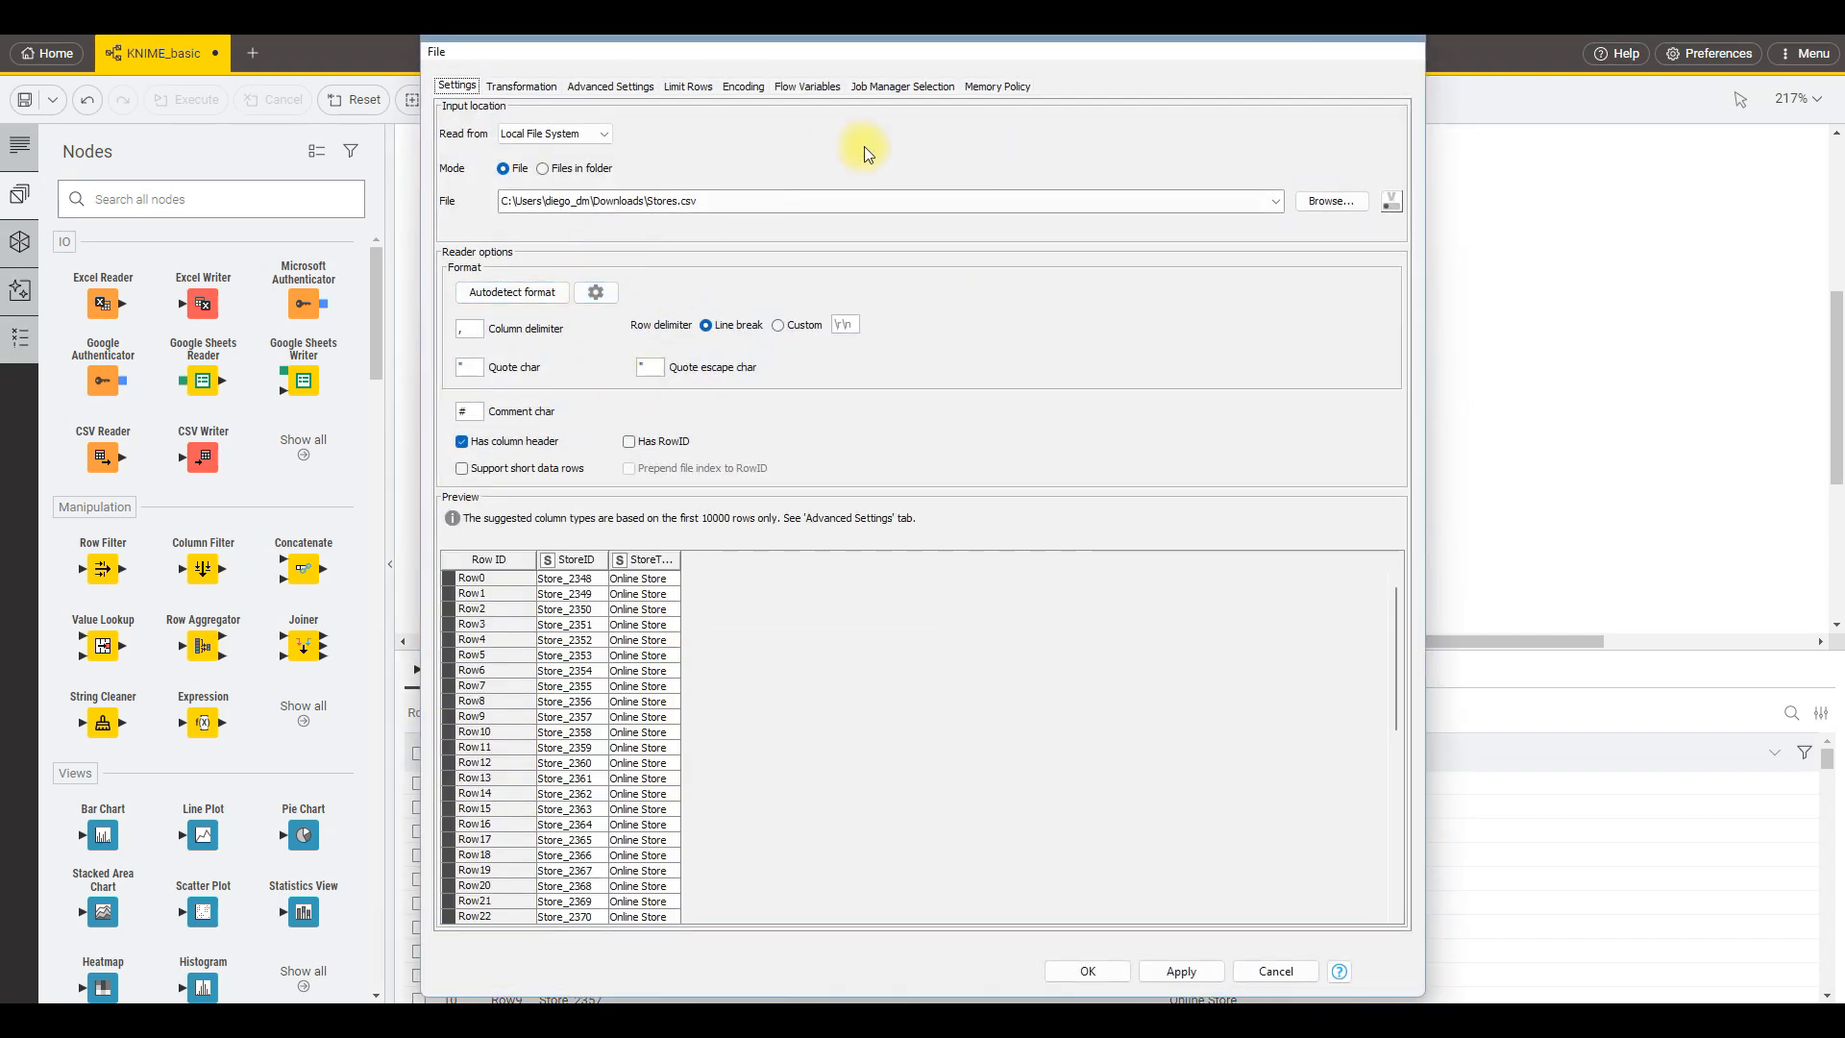
pyautogui.click(1411, 46)
# Reset the CSV Reader node and run it once more.
pyautogui.moveTo(677, 242)
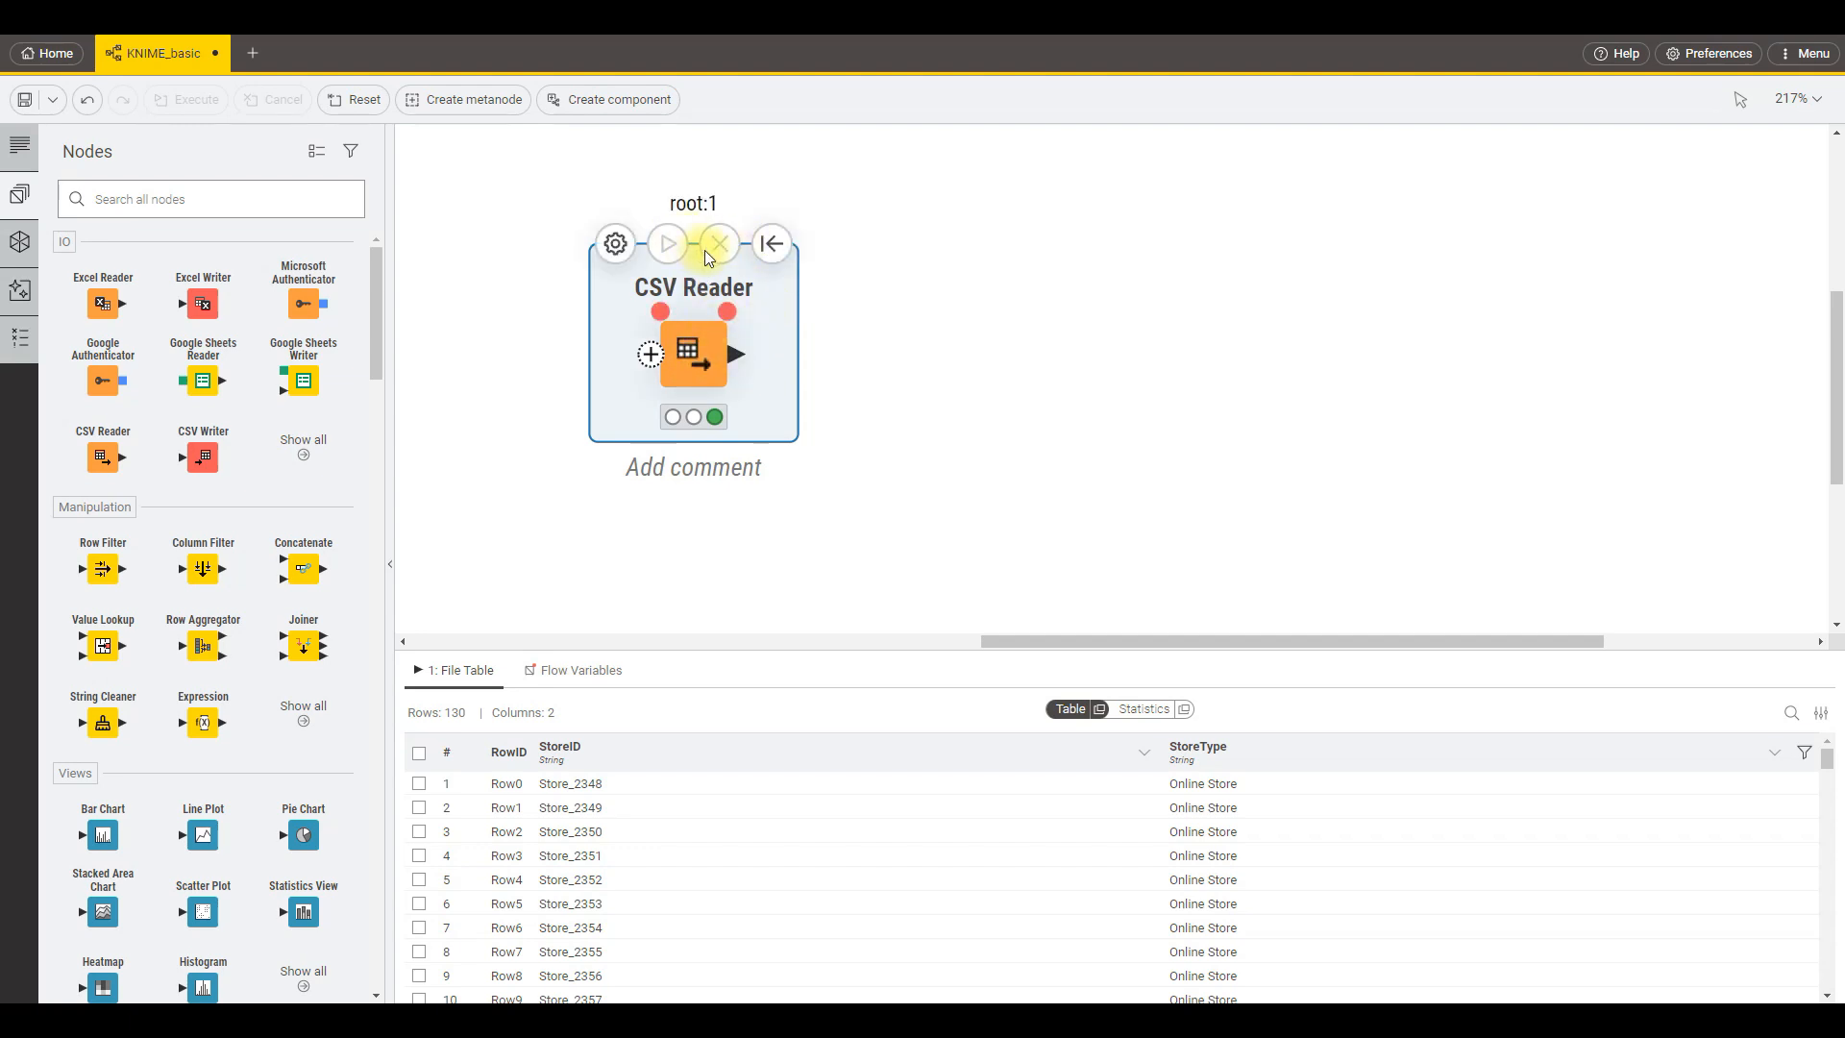
pyautogui.click(782, 247)
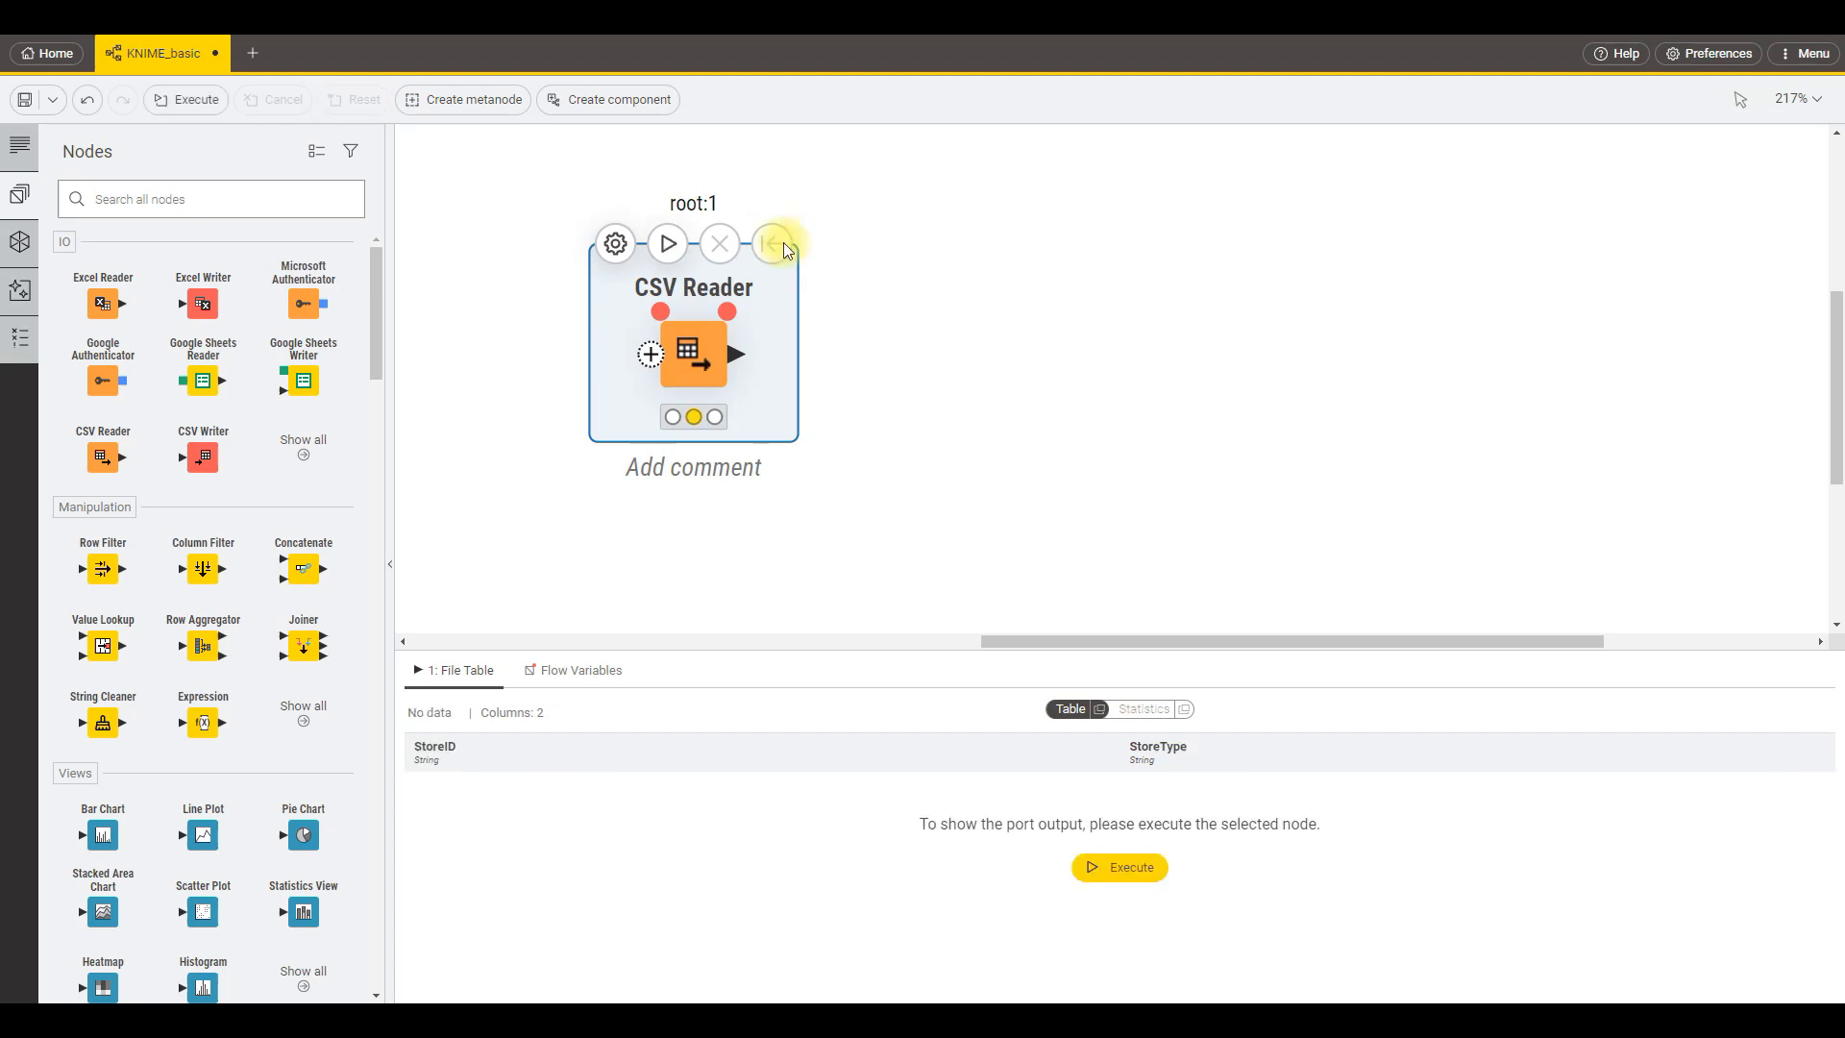
pyautogui.moveTo(679, 334)
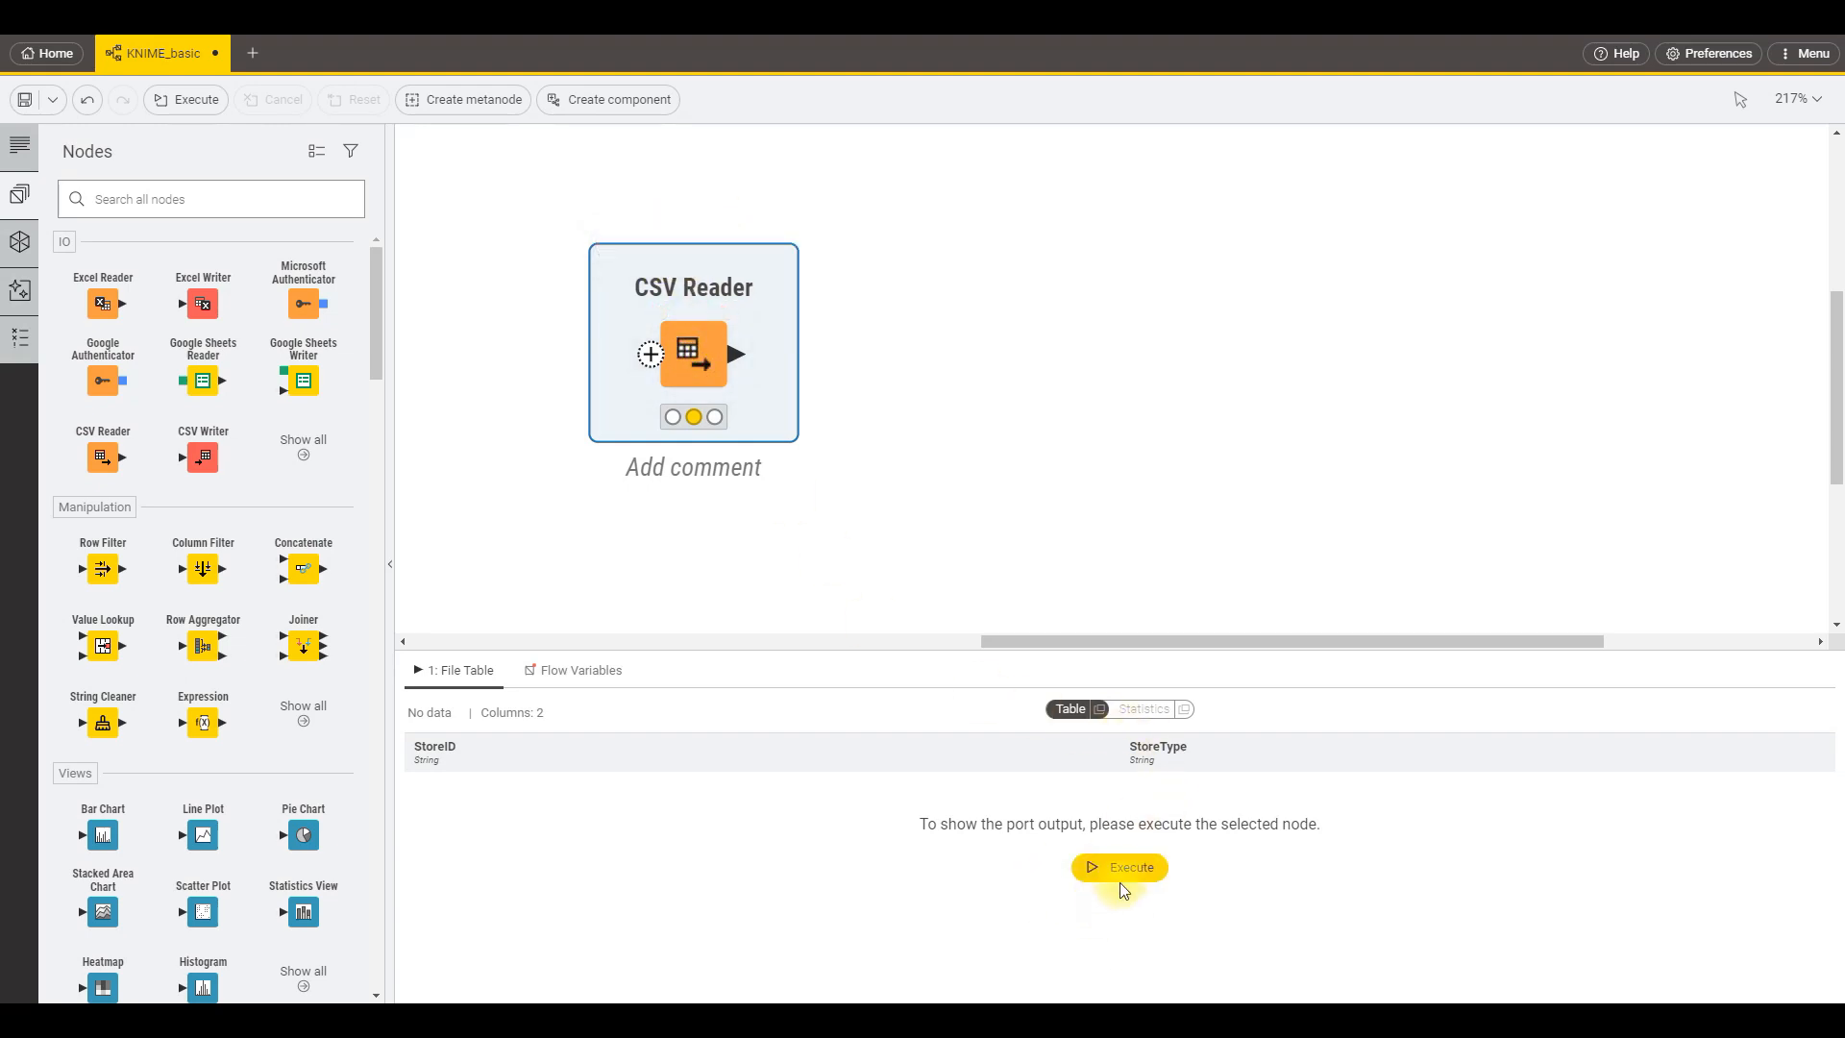
pyautogui.click(669, 242)
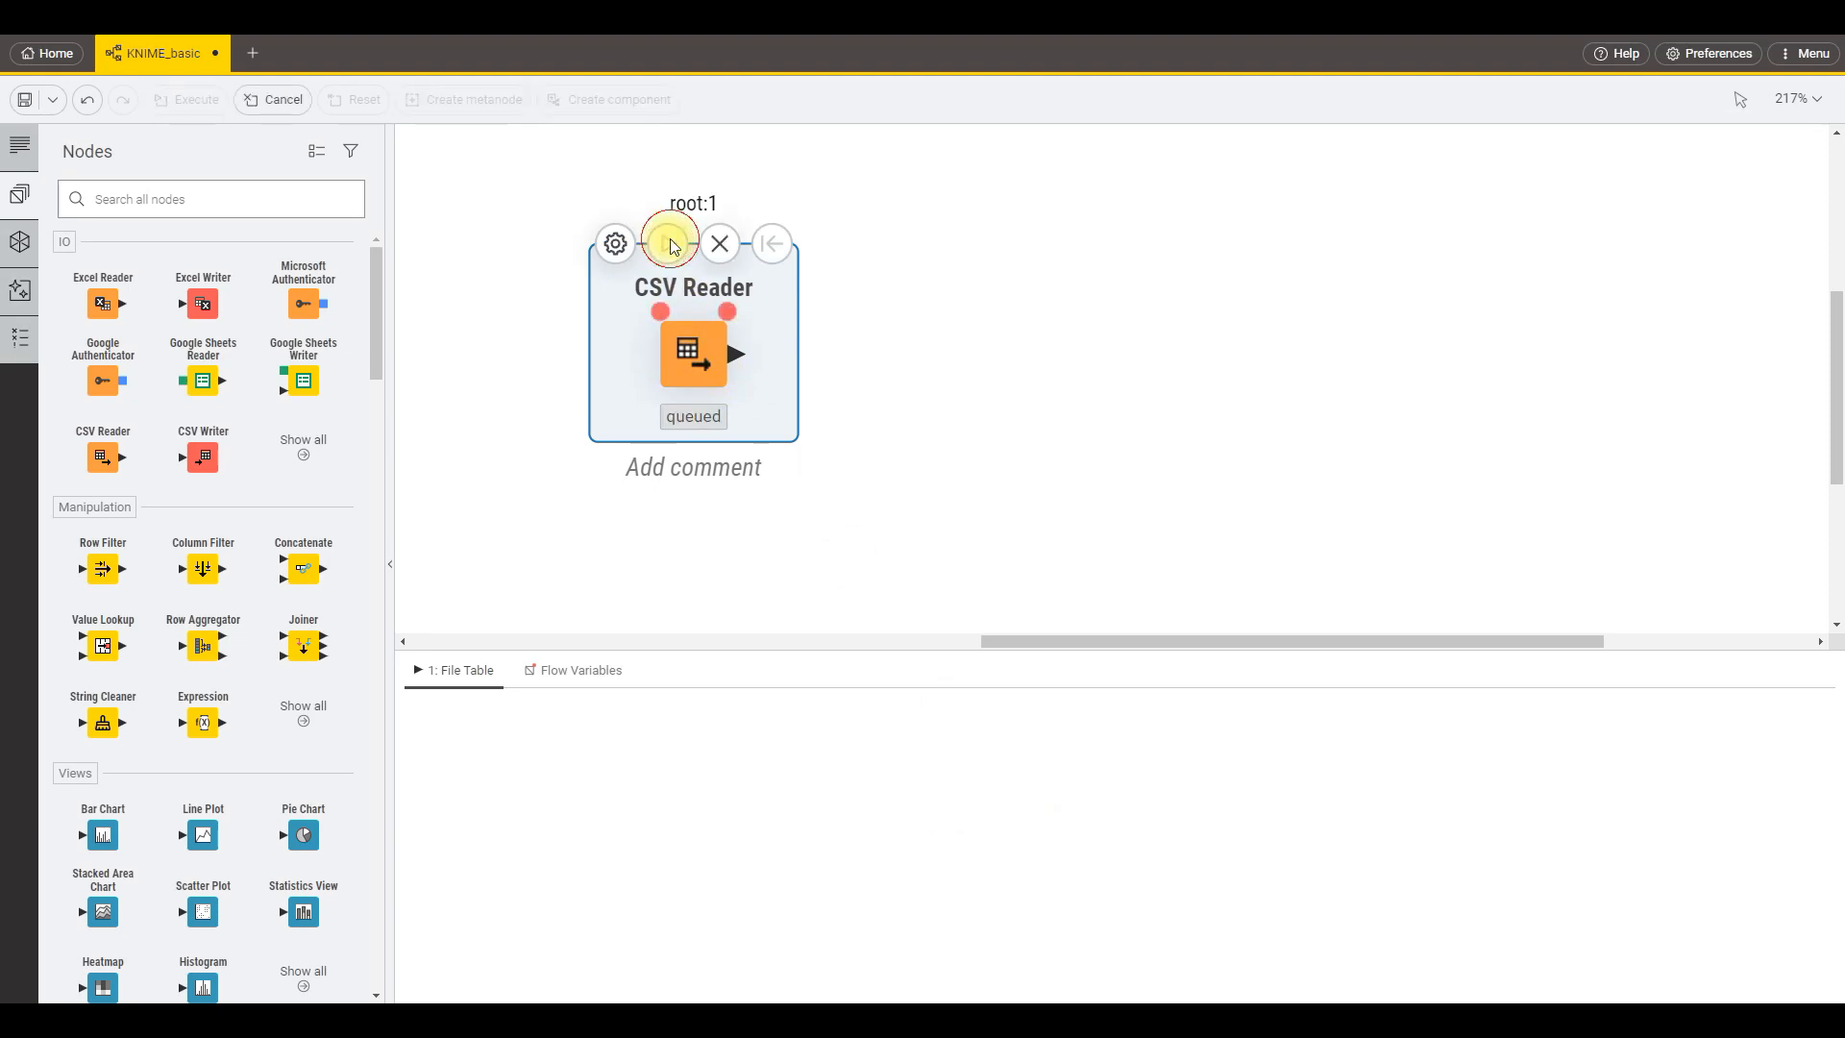
# Examine the rows of the CSV Reader's output table and its row and column counts.
pyautogui.click(995, 305)
pyautogui.moveTo(1308, 178); pyautogui.dragTo(498, 542)
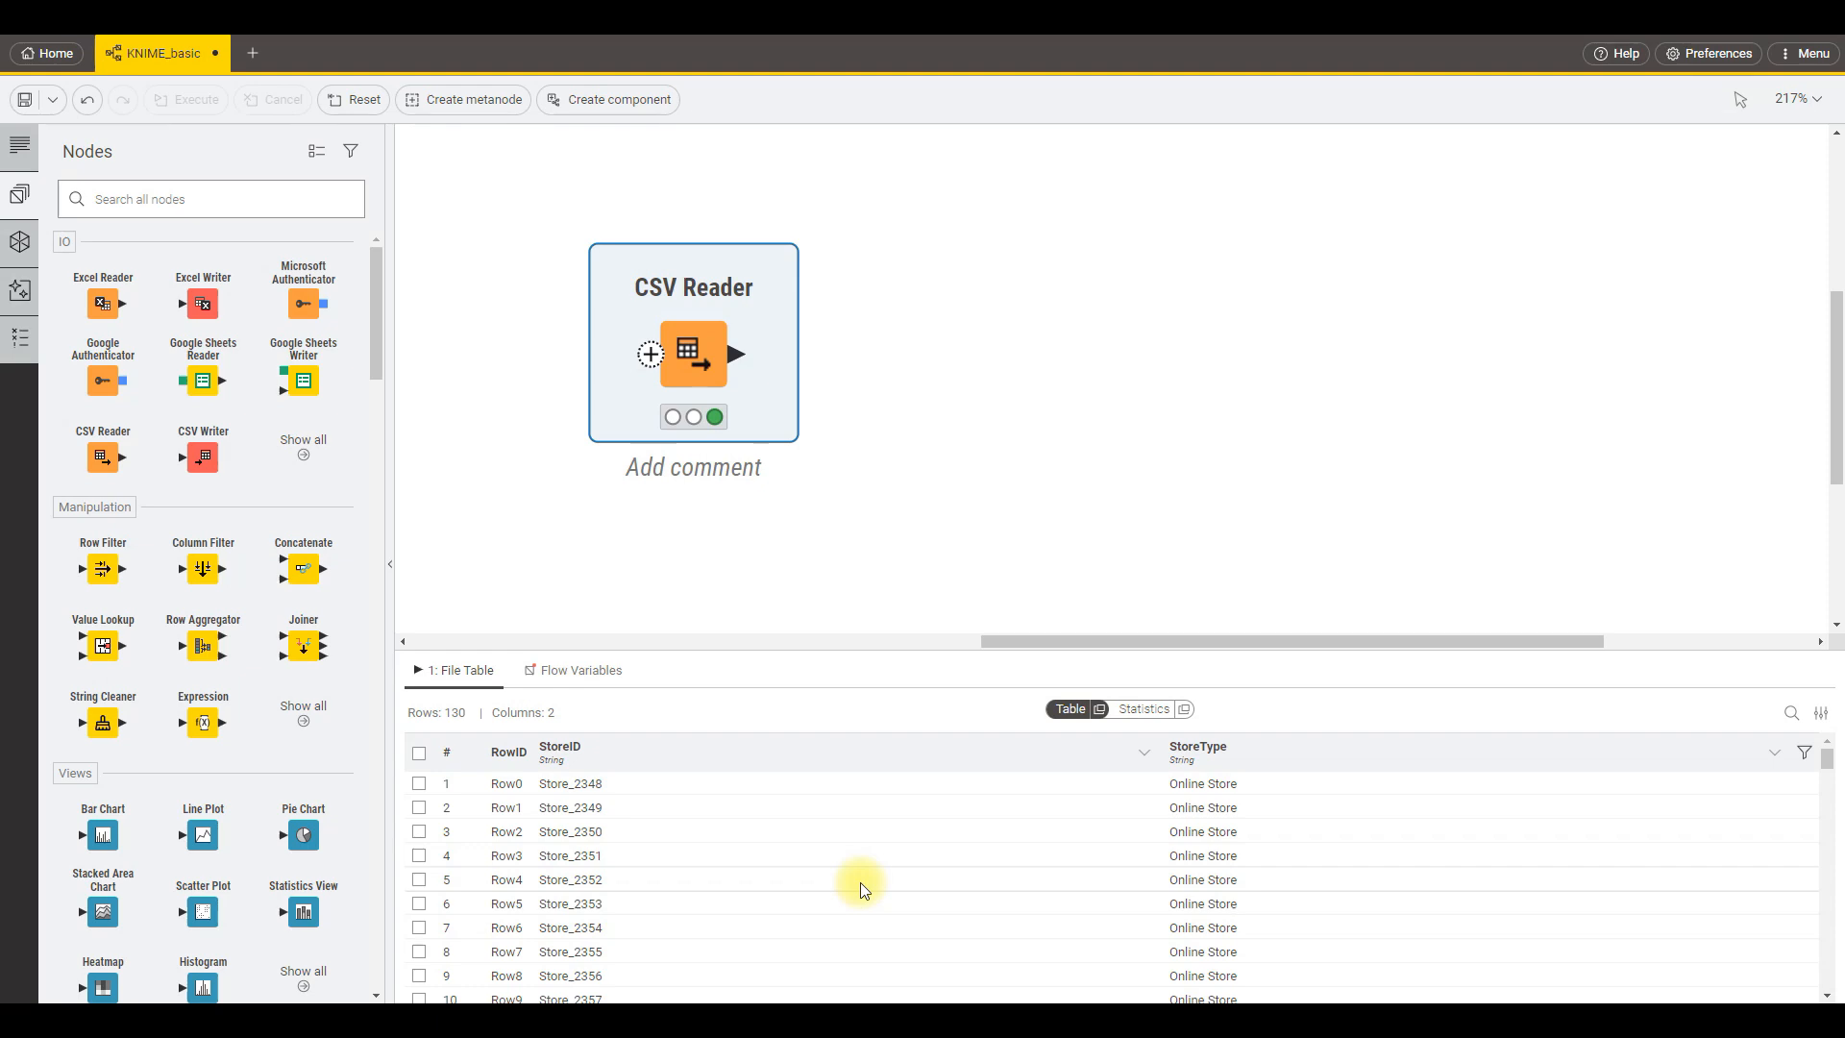
pyautogui.scroll(-7, 885, 885)
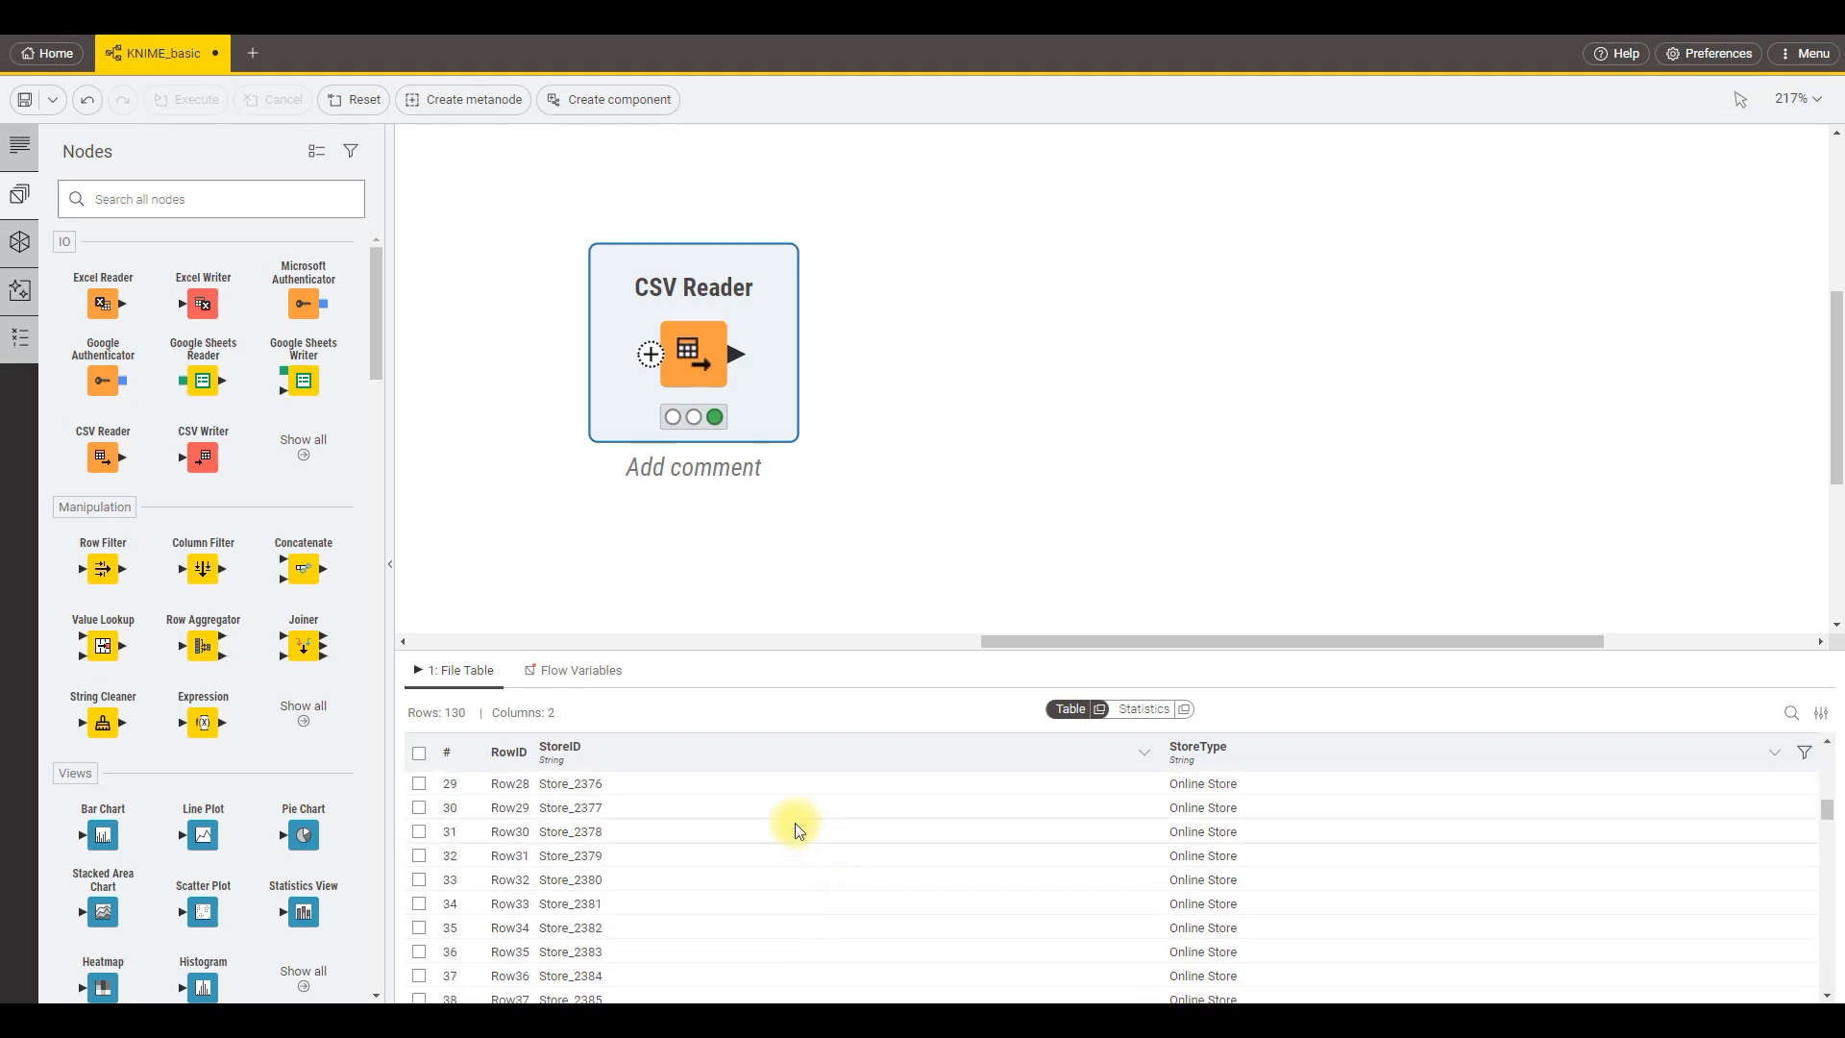
pyautogui.moveTo(413, 712); pyautogui.dragTo(581, 705)
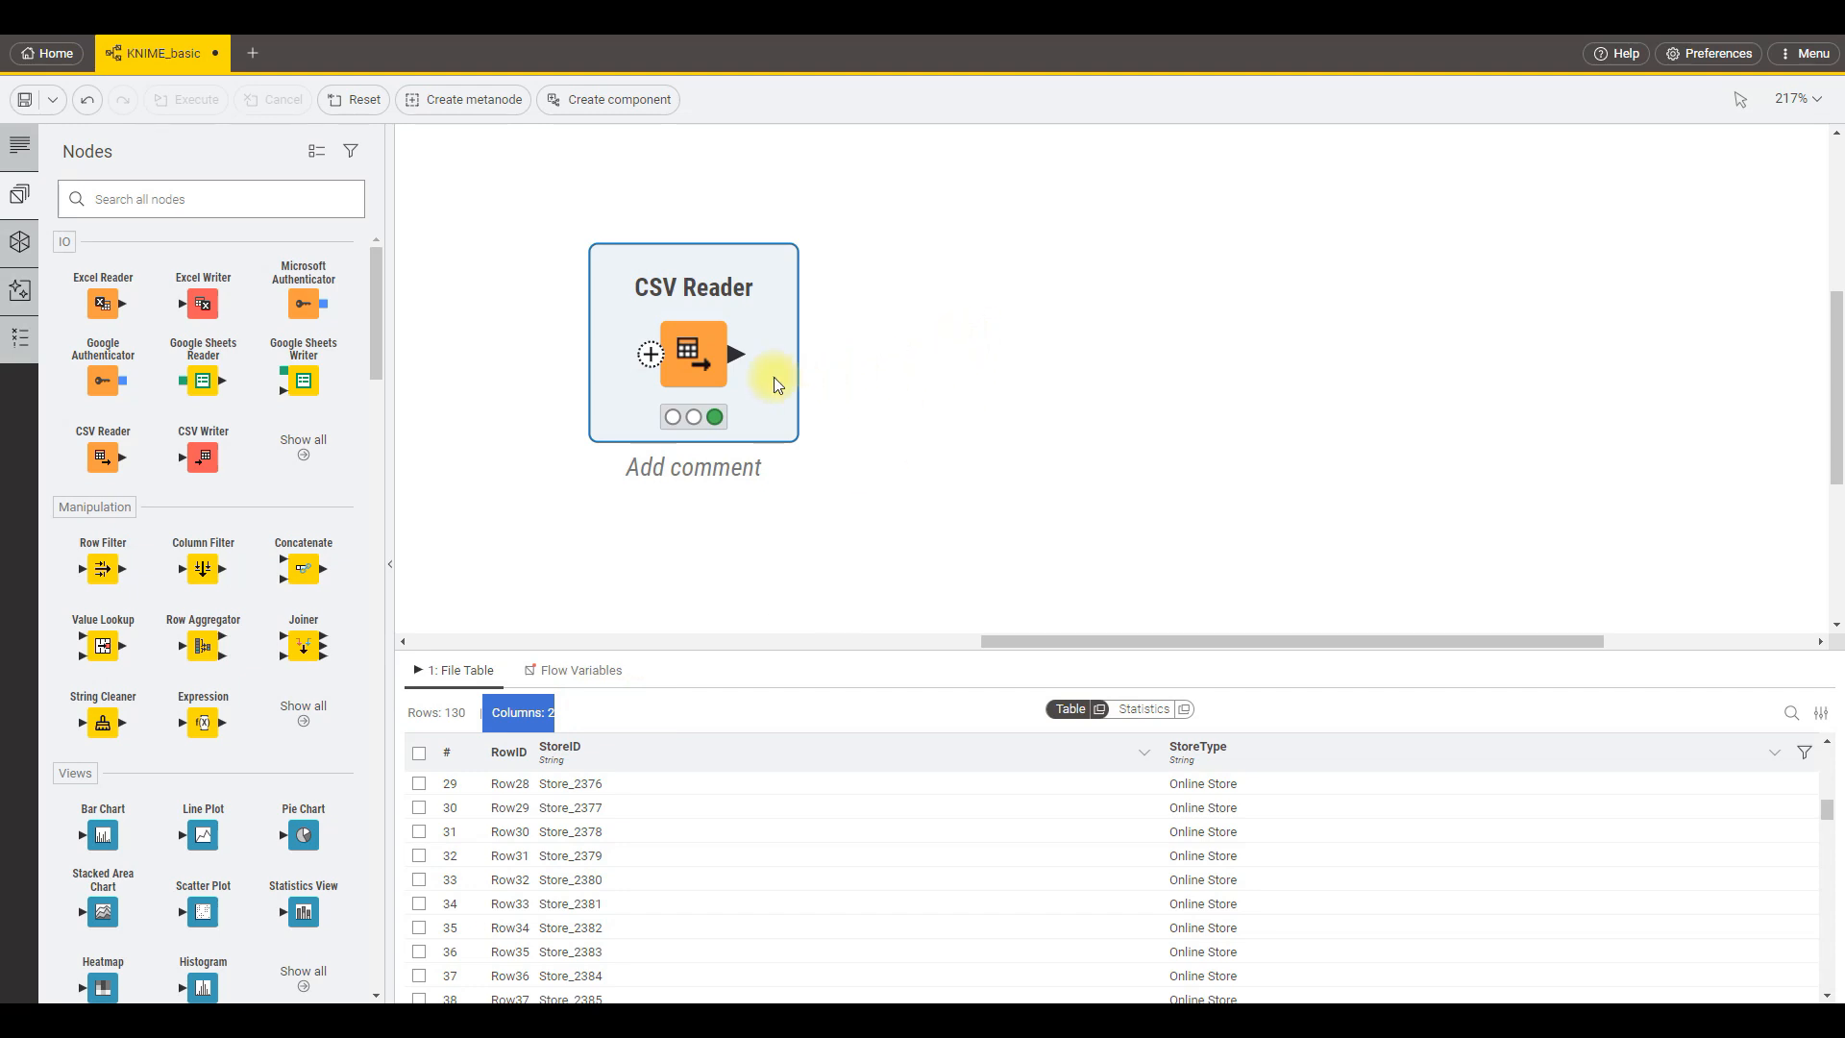
pyautogui.click(915, 400)
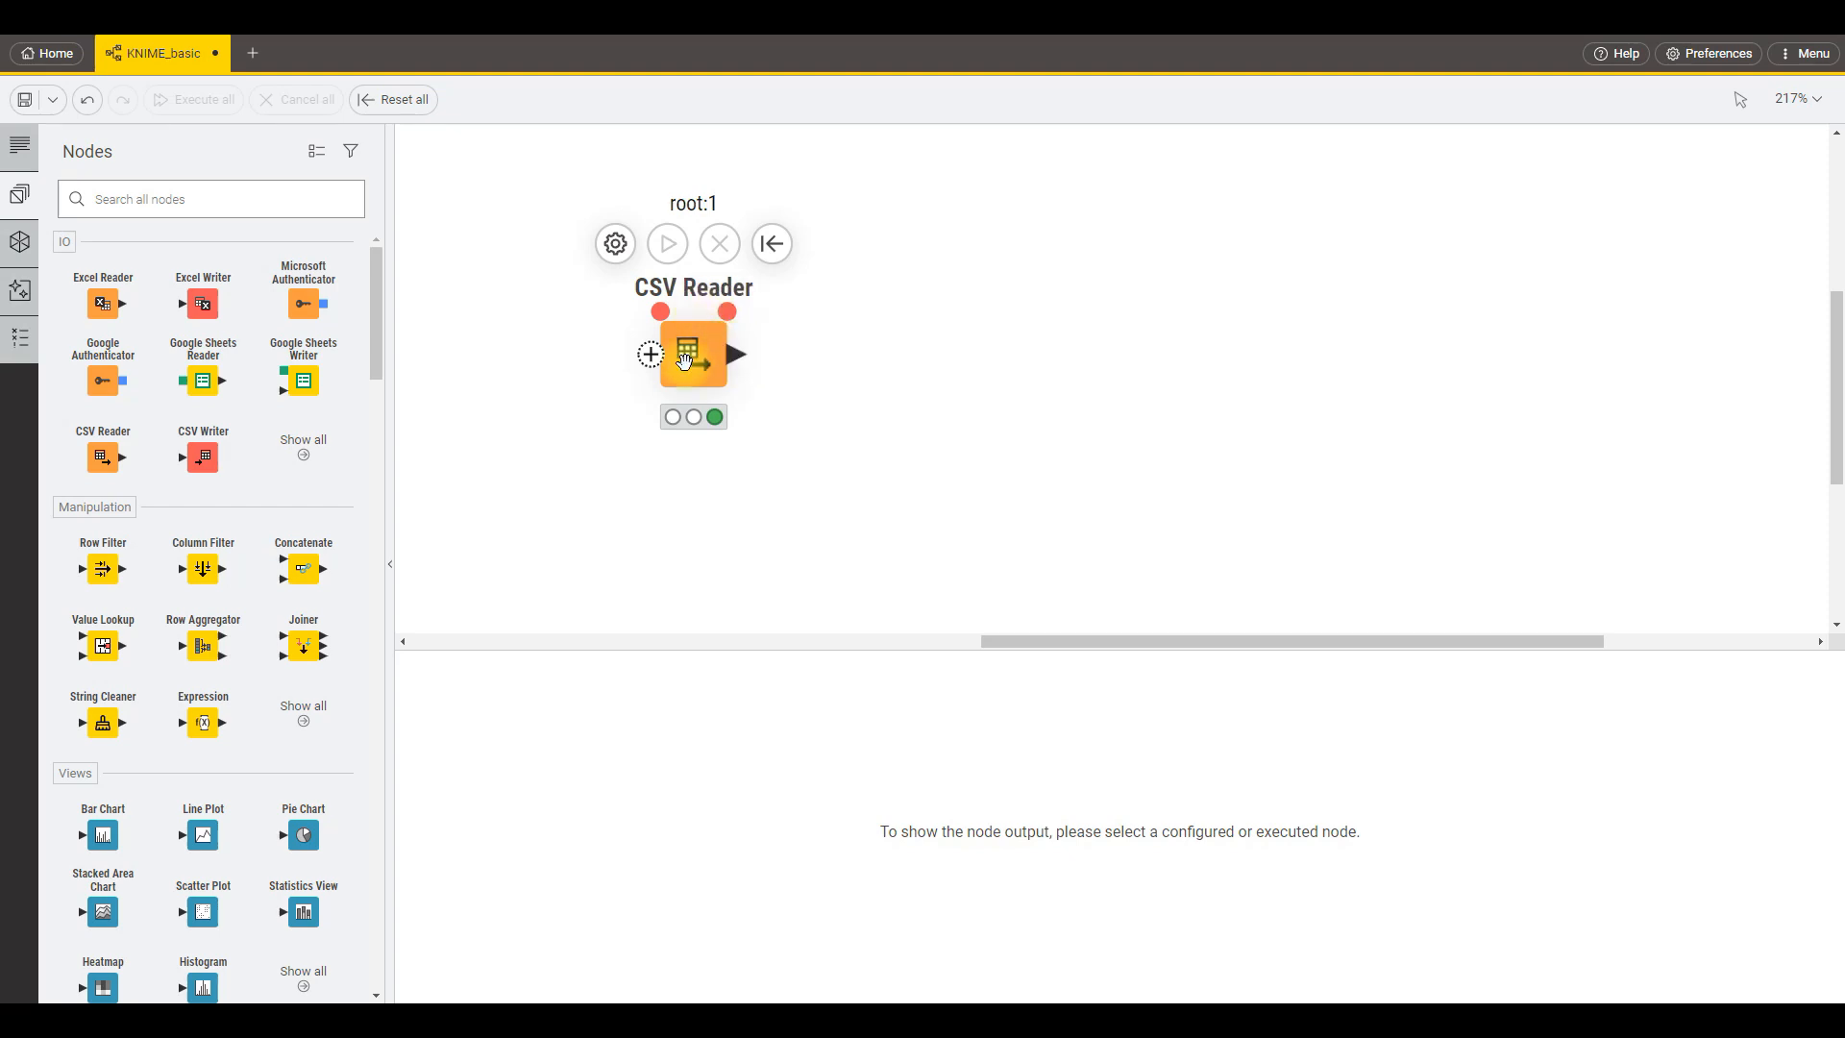
# Try adding an optional input port to the CSV Reader node, and remove that port.
pyautogui.click(650, 358)
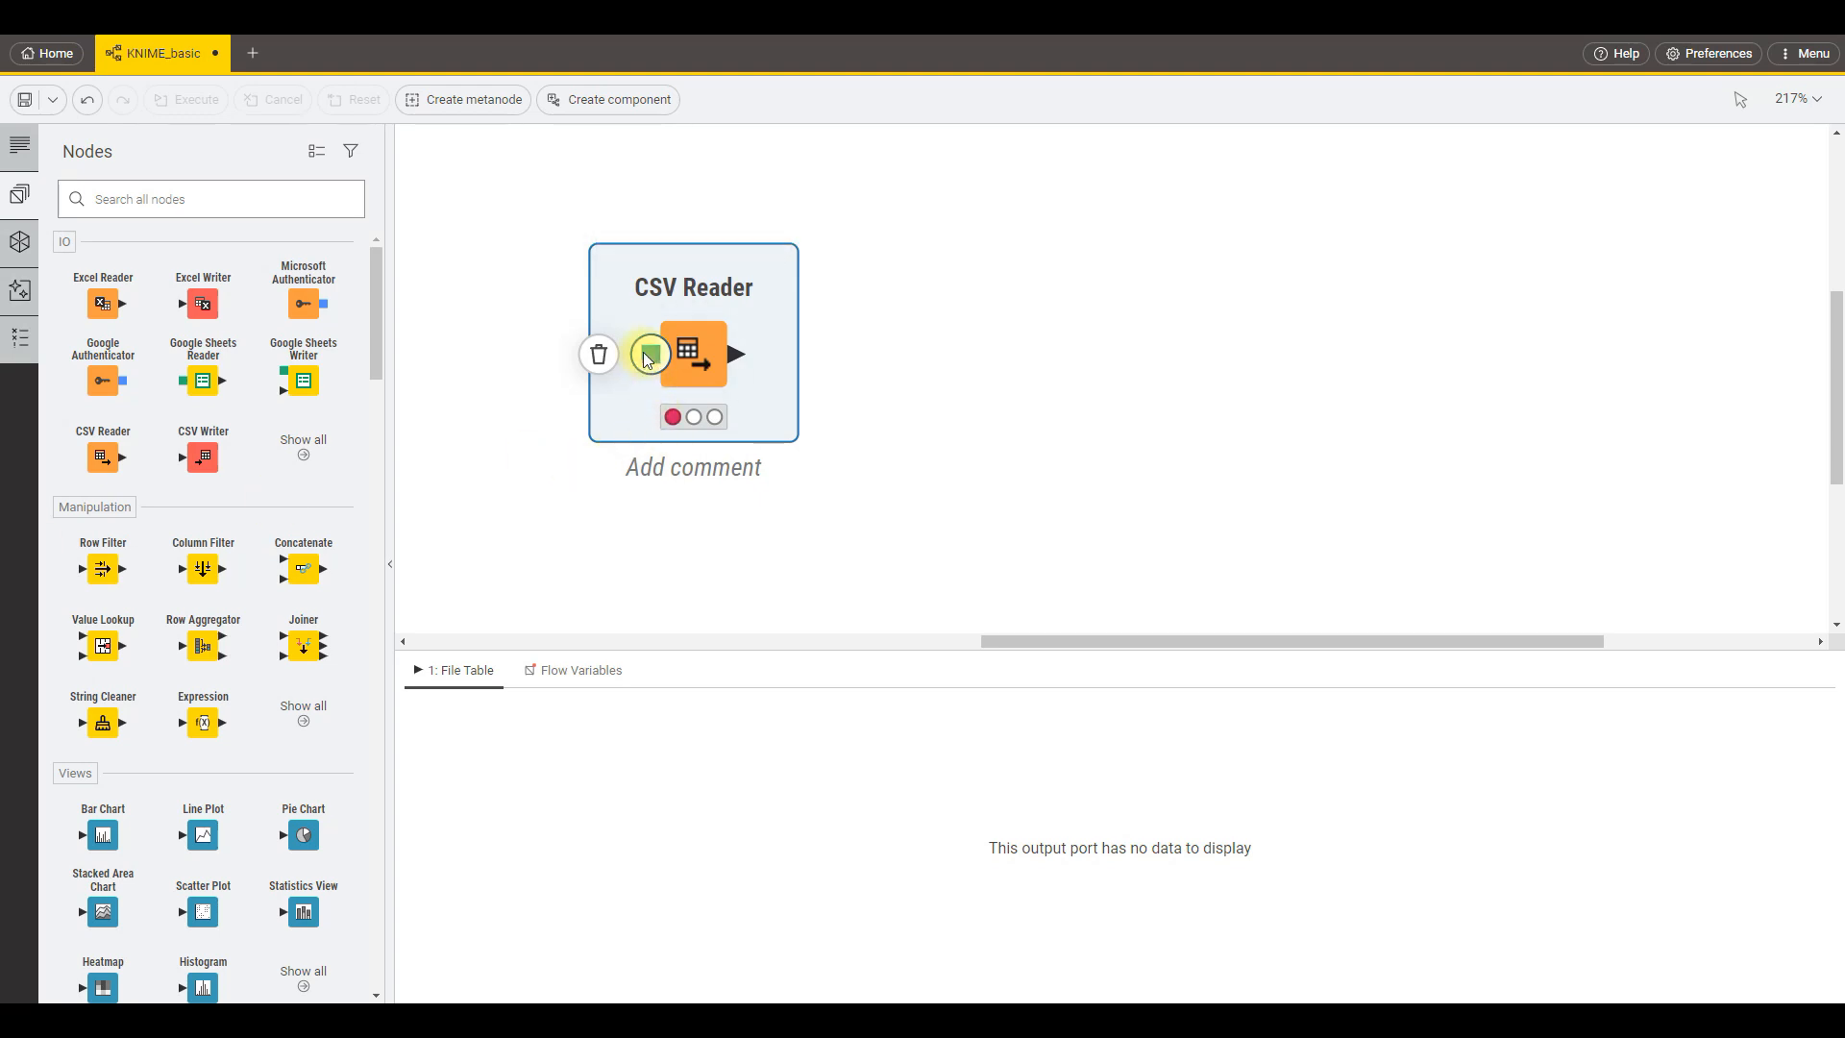
pyautogui.click(593, 498)
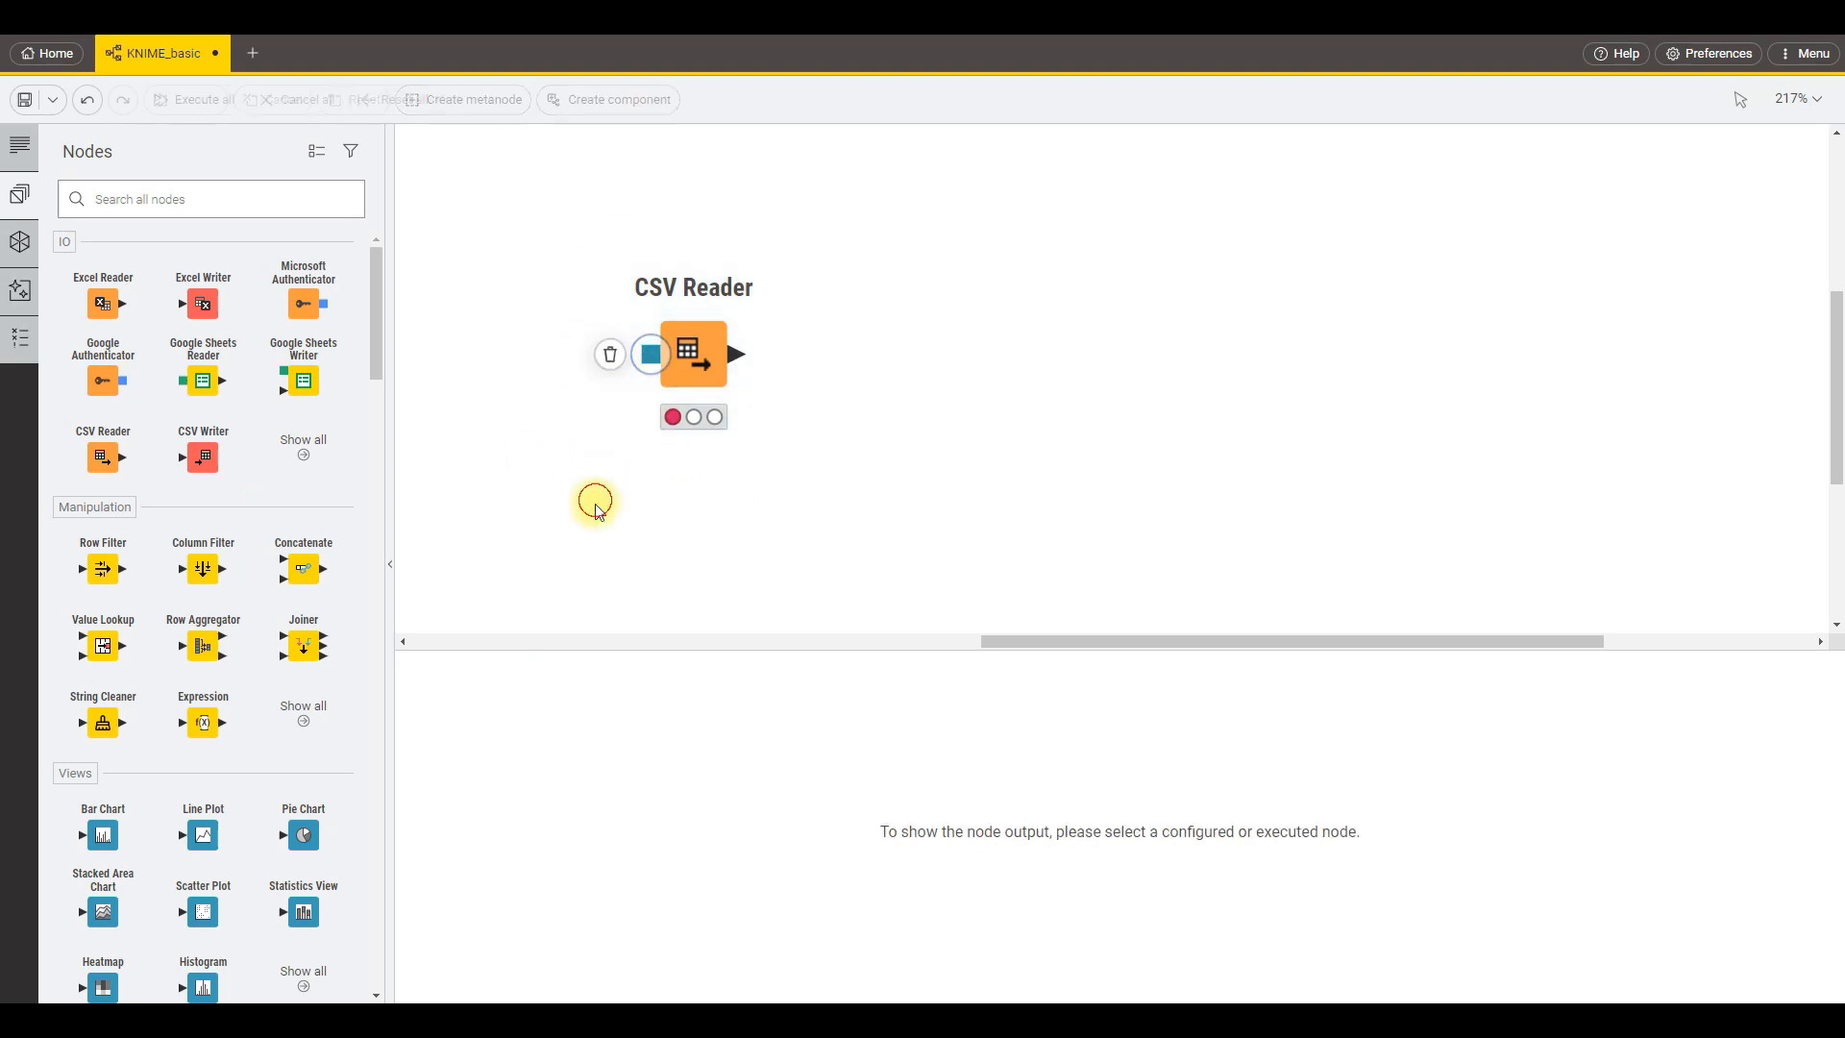
pyautogui.click(651, 354)
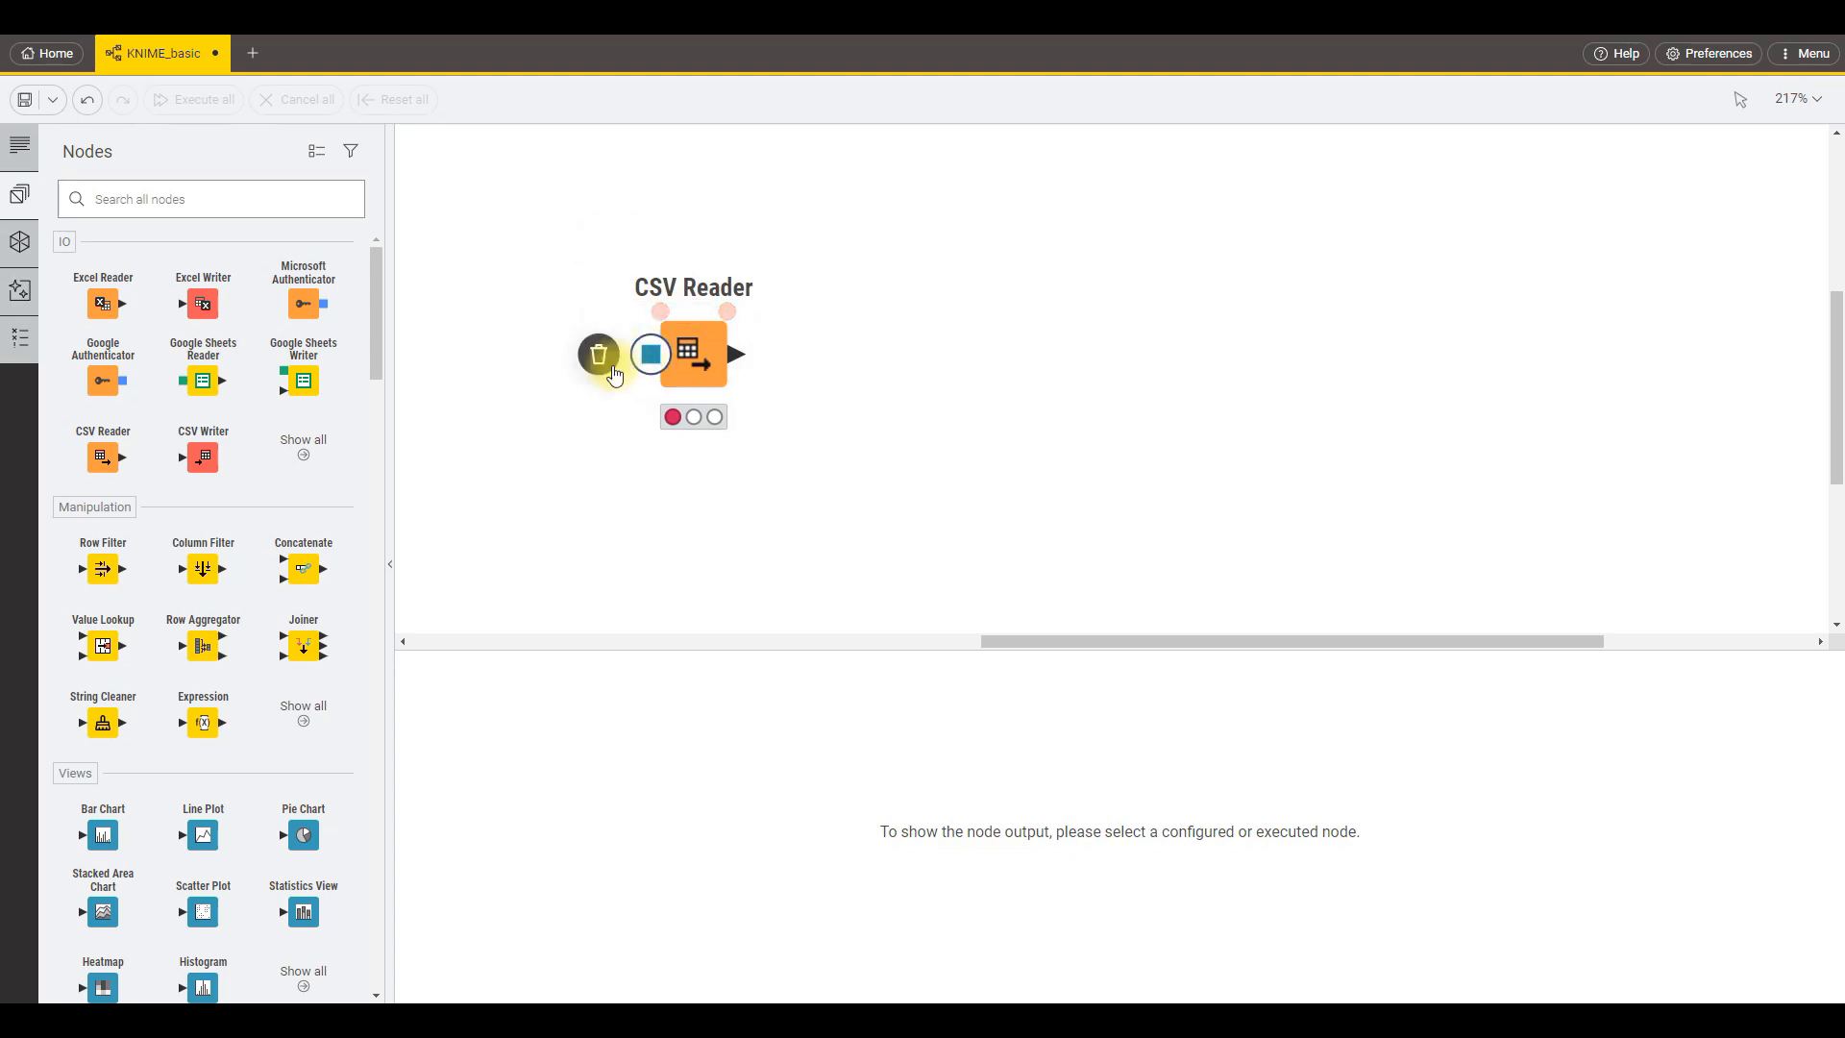
pyautogui.click(598, 355)
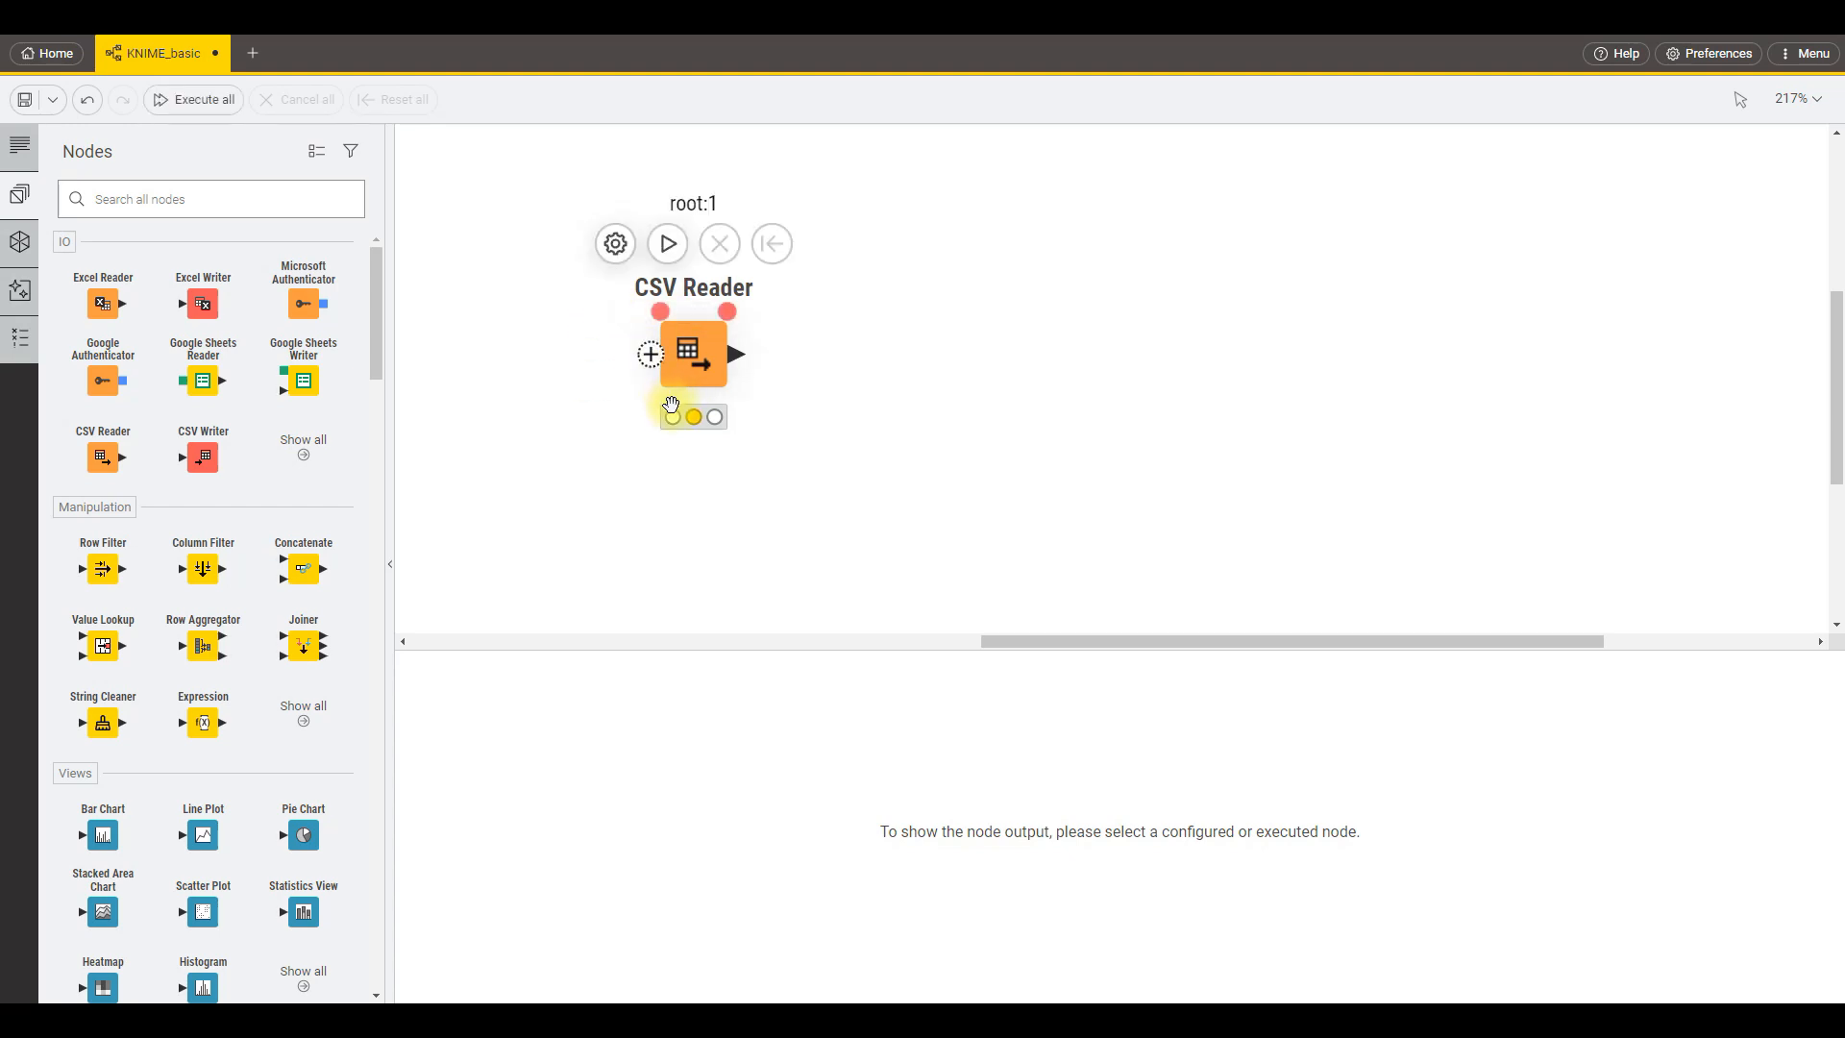
# Select the CSV Reader node and execute it again to load the Stores.csv table.
pyautogui.moveTo(942, 176); pyautogui.dragTo(607, 519)
pyautogui.click(670, 241)
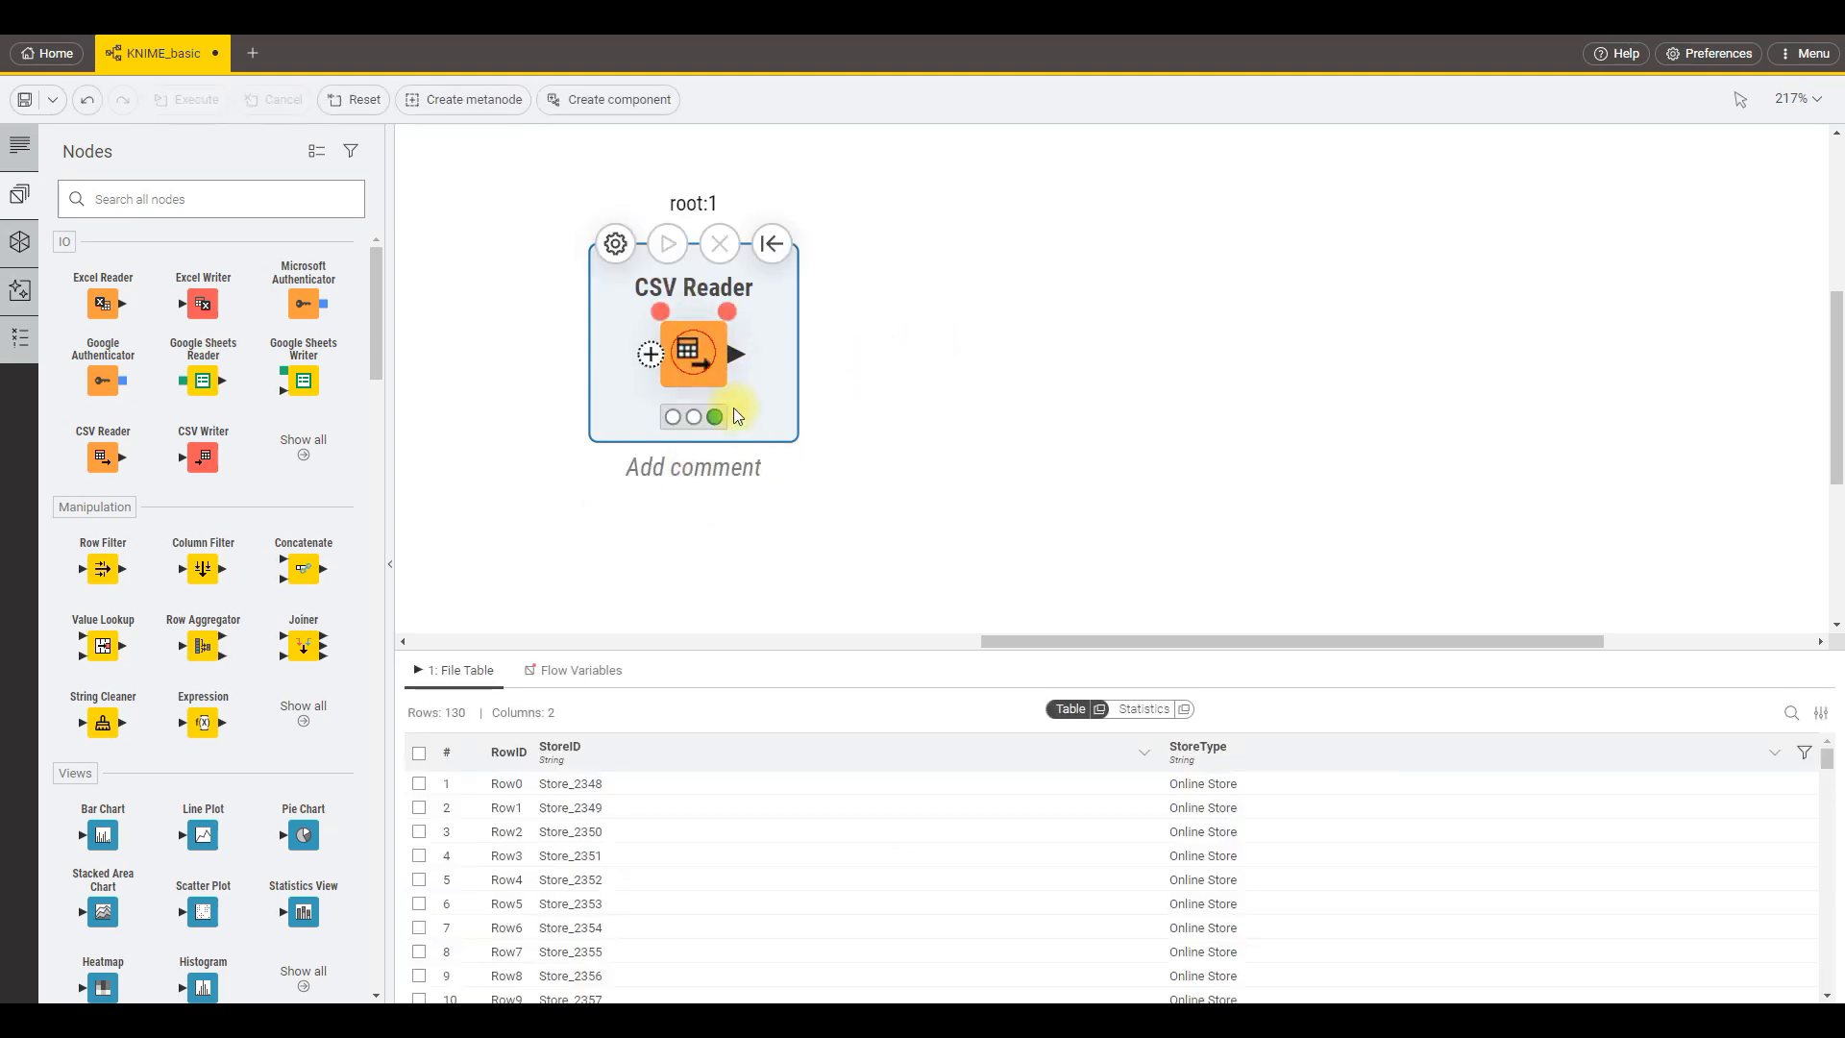
pyautogui.click(820, 466)
pyautogui.moveTo(735, 352); pyautogui.dragTo(863, 440)
pyautogui.moveTo(724, 360); pyautogui.dragTo(1034, 469)
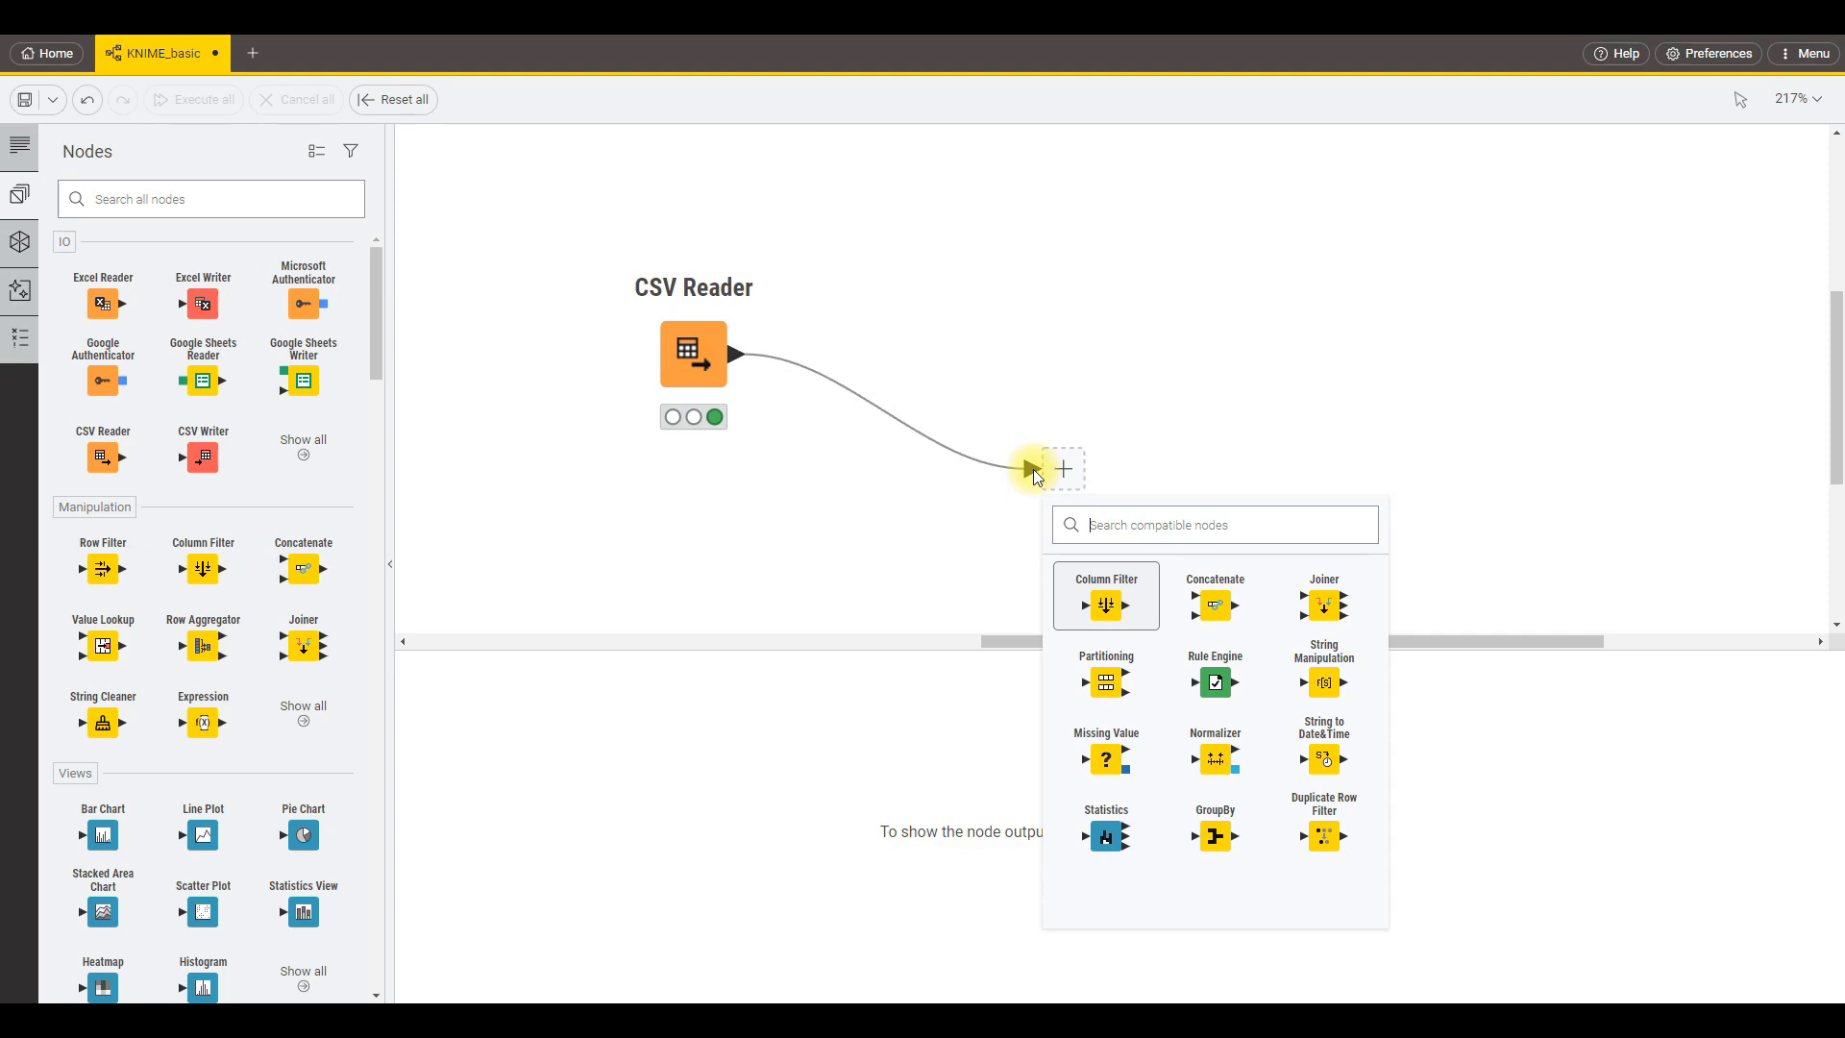
pyautogui.click(939, 404)
pyautogui.scroll(-5, 235, 563)
pyautogui.scroll(-3, 238, 569)
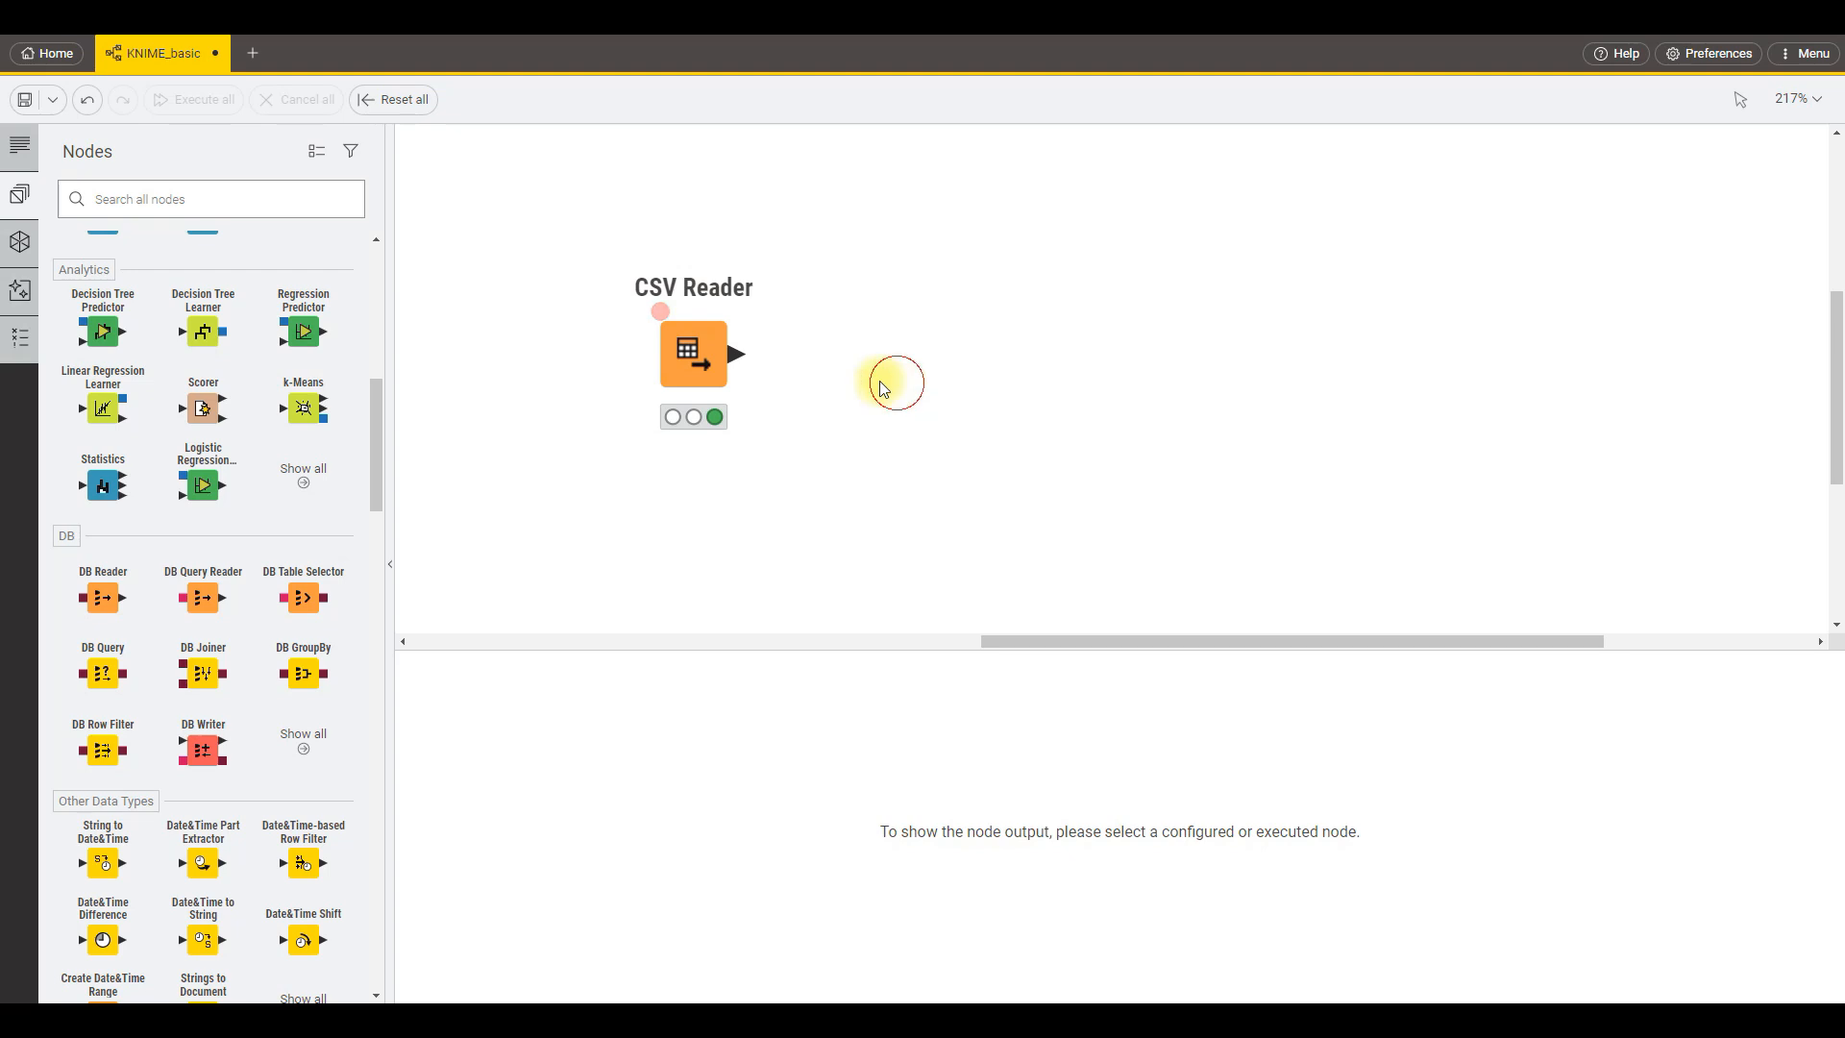
# Add a Table View node connected to the CSV Reader's output, searching the compatible nodes for "table".
pyautogui.moveTo(713, 352)
pyautogui.moveTo(742, 353); pyautogui.dragTo(989, 498)
pyautogui.write('table')
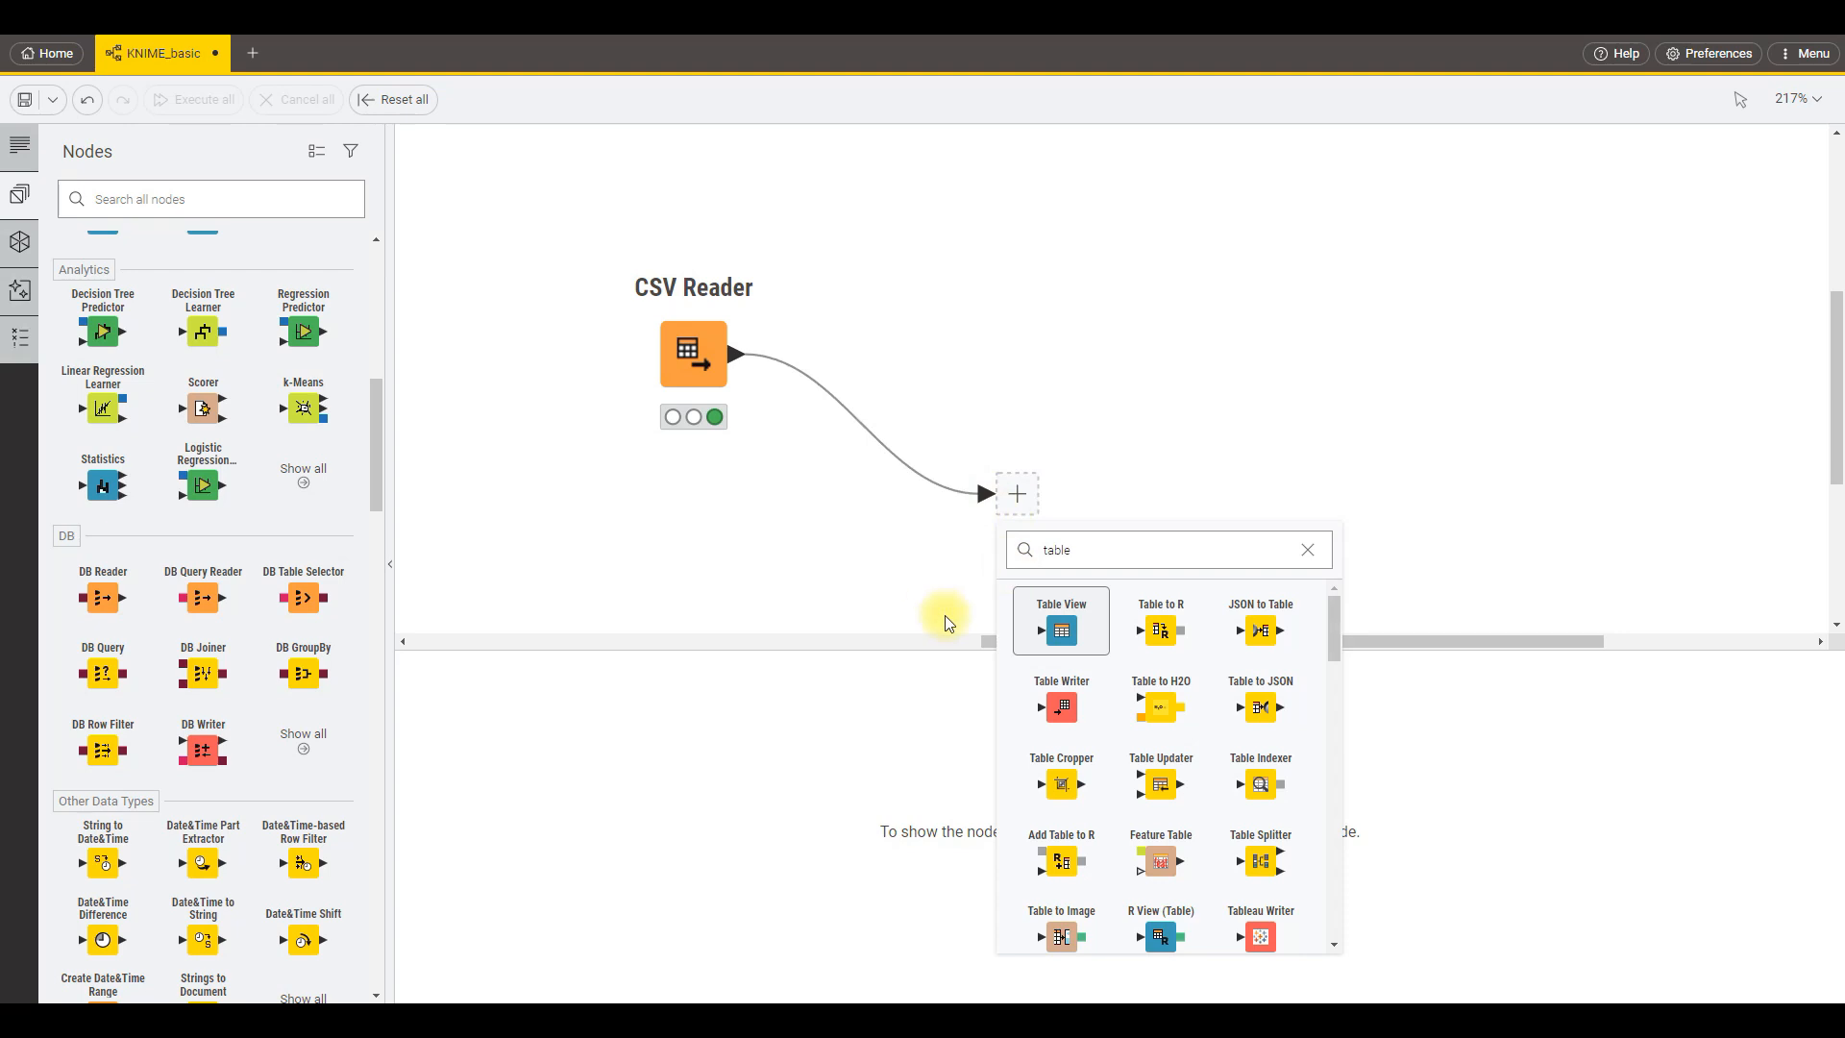
pyautogui.click(1059, 623)
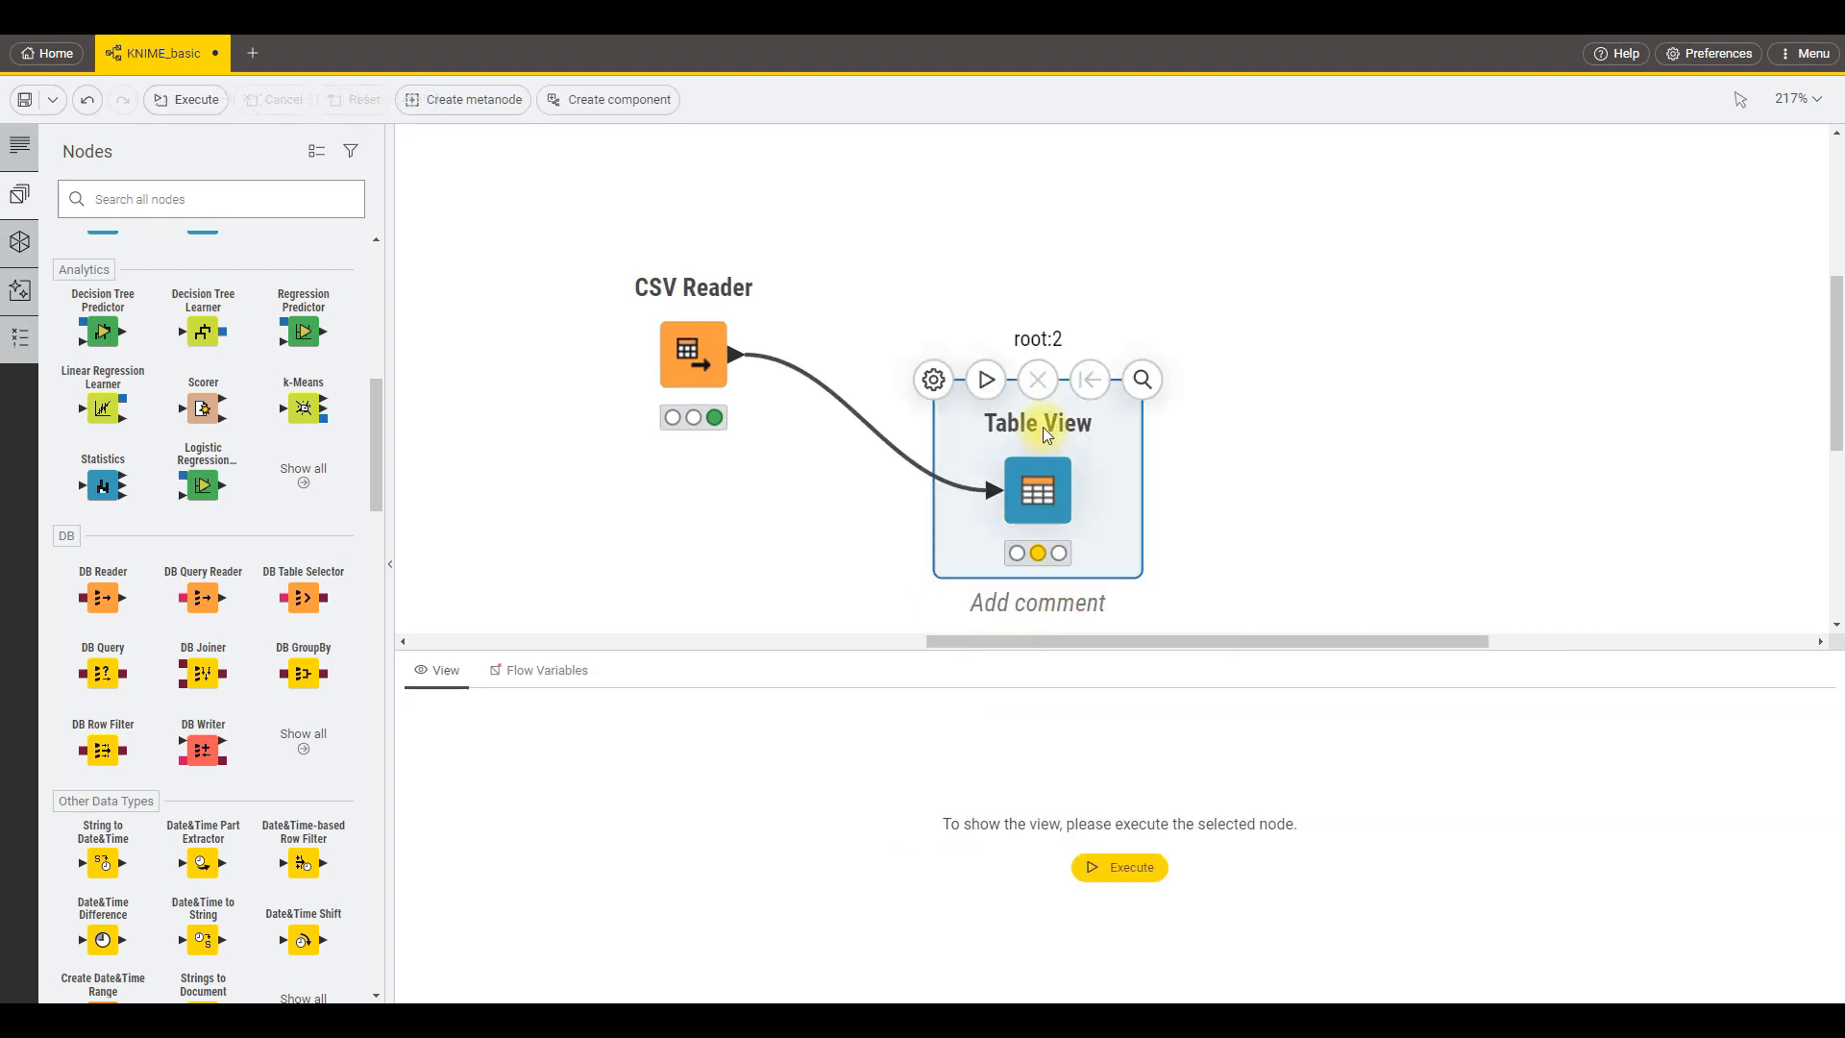
# Execute the Table View node to look through its rows in a separate window, and delete the node.
pyautogui.click(1134, 385)
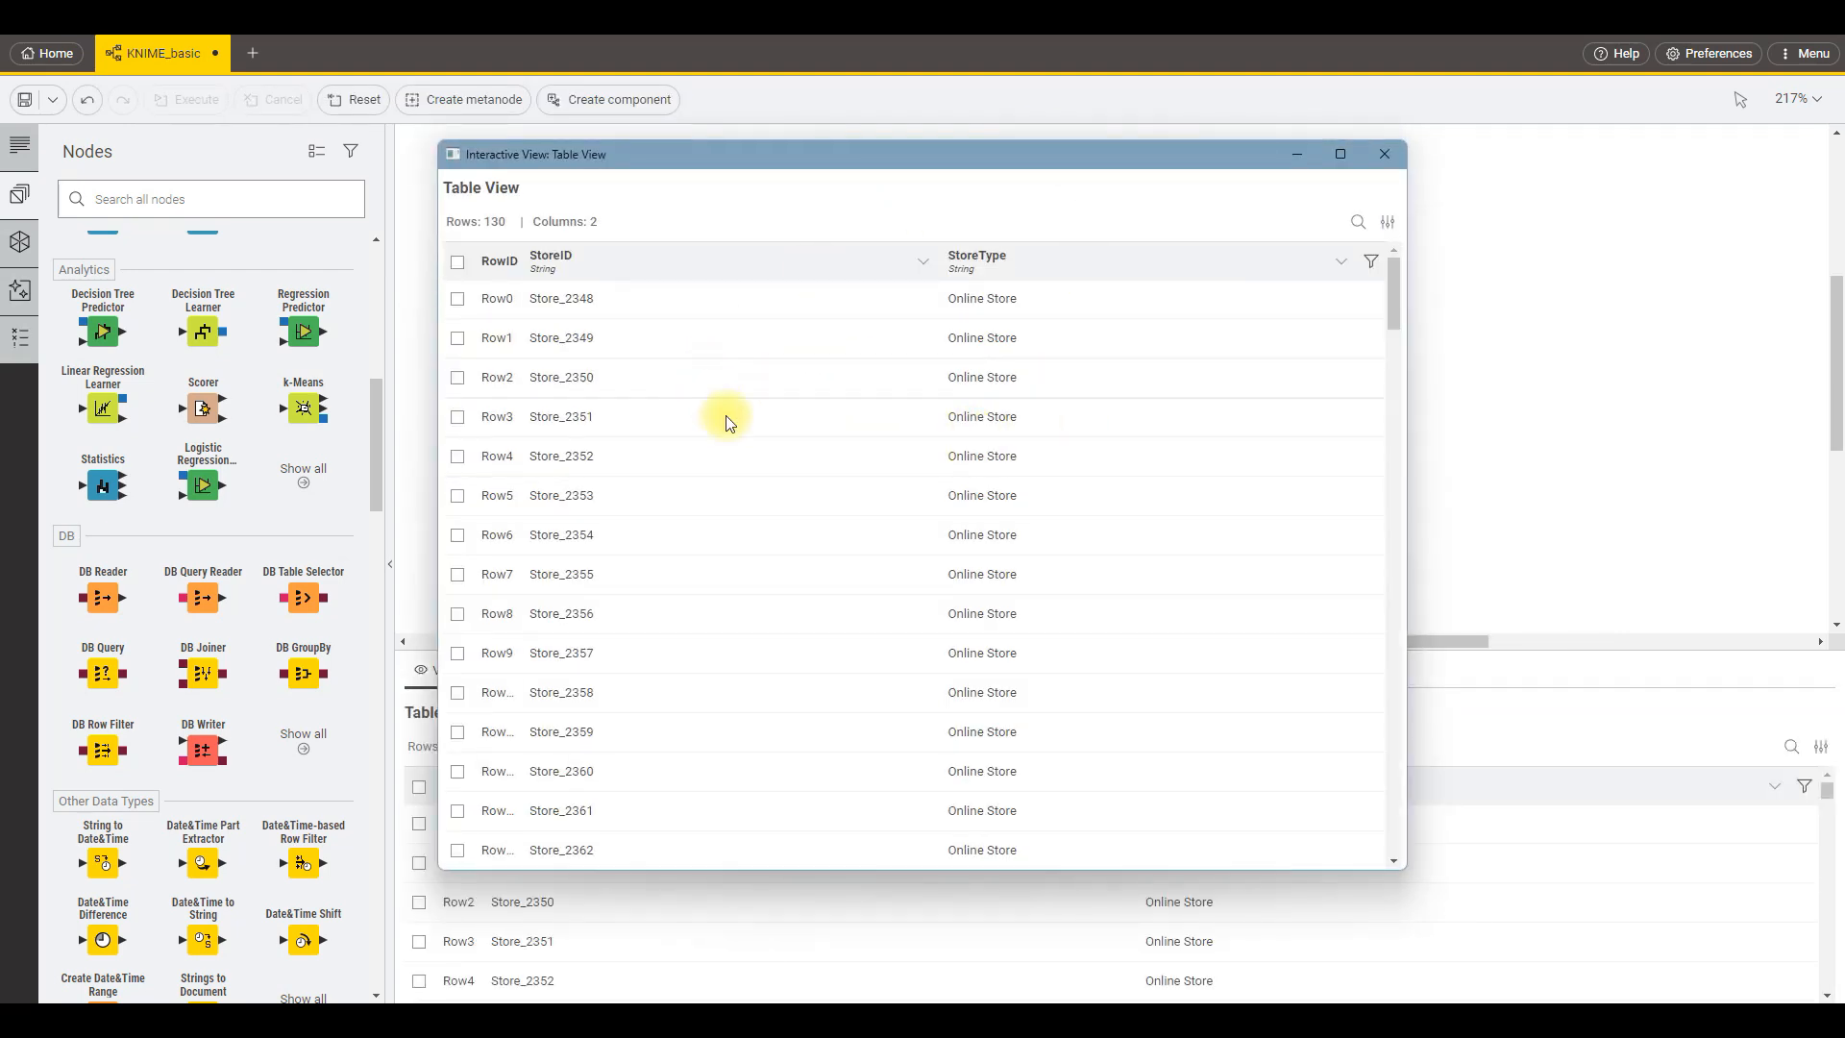
pyautogui.scroll(-10, 766, 461)
pyautogui.scroll(2, 790, 468)
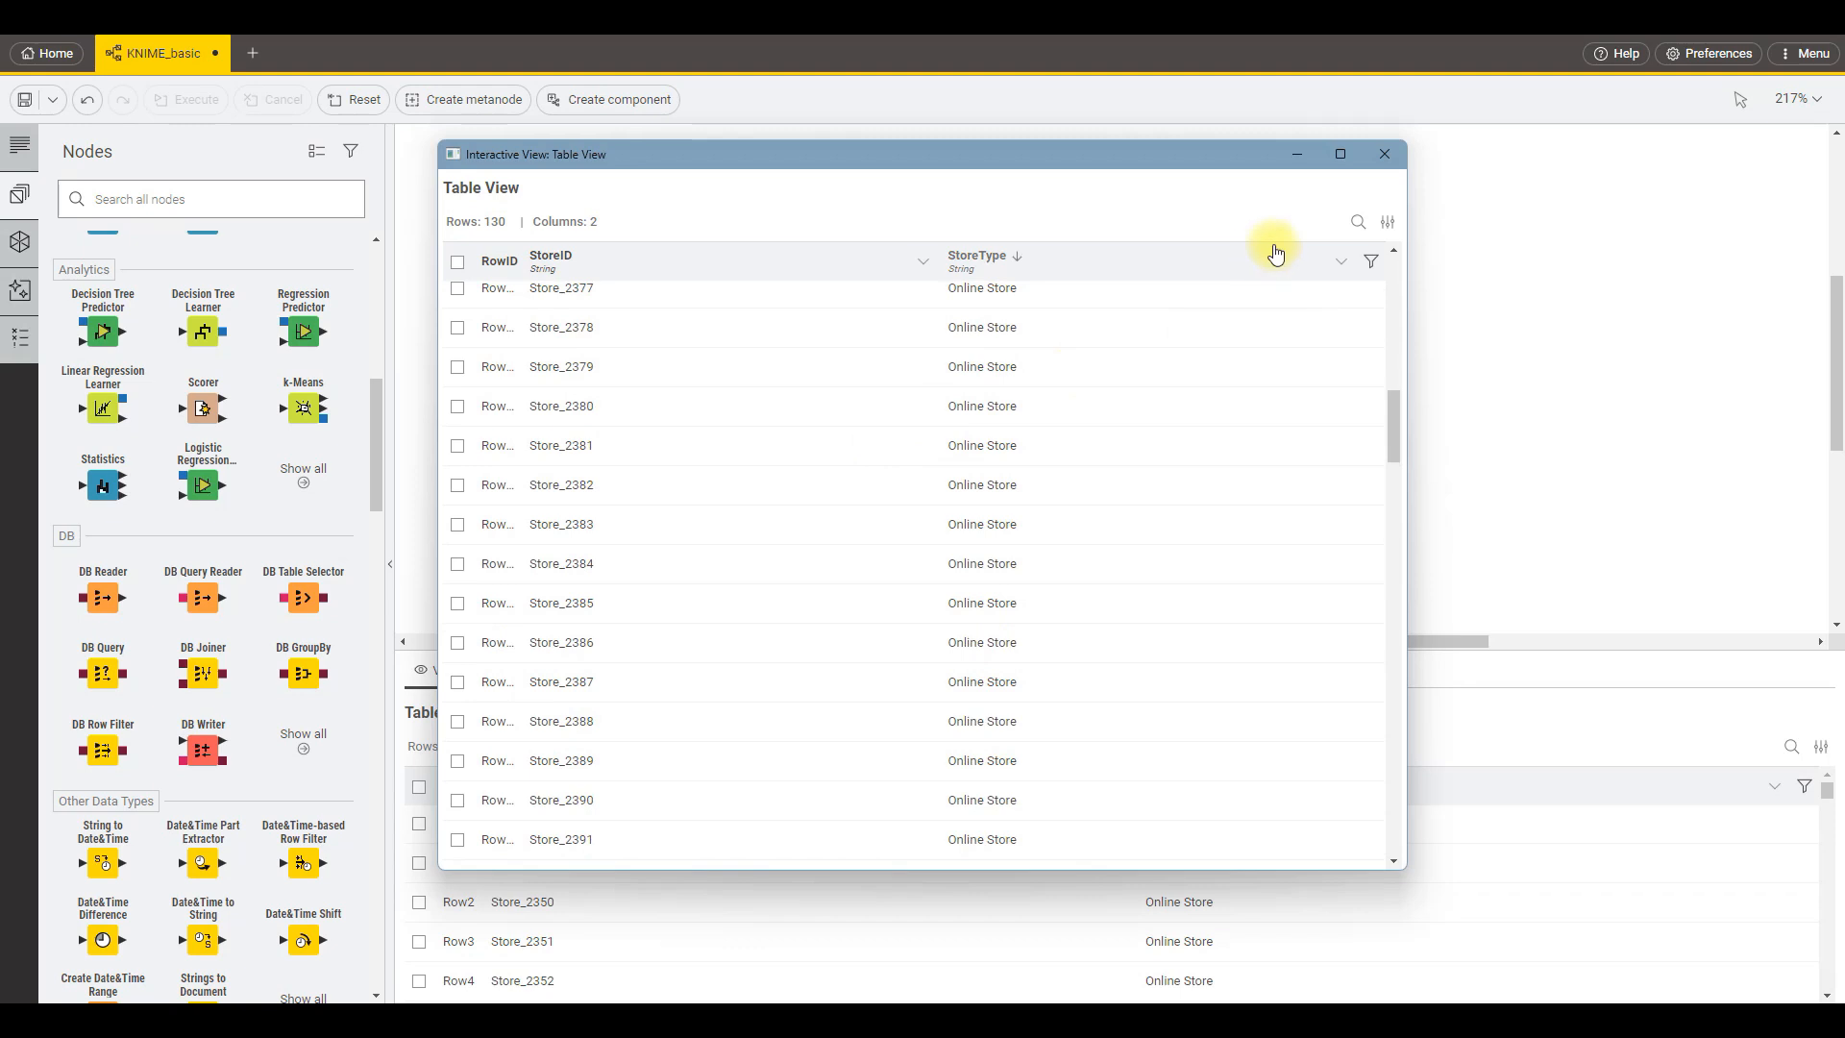
pyautogui.click(1382, 154)
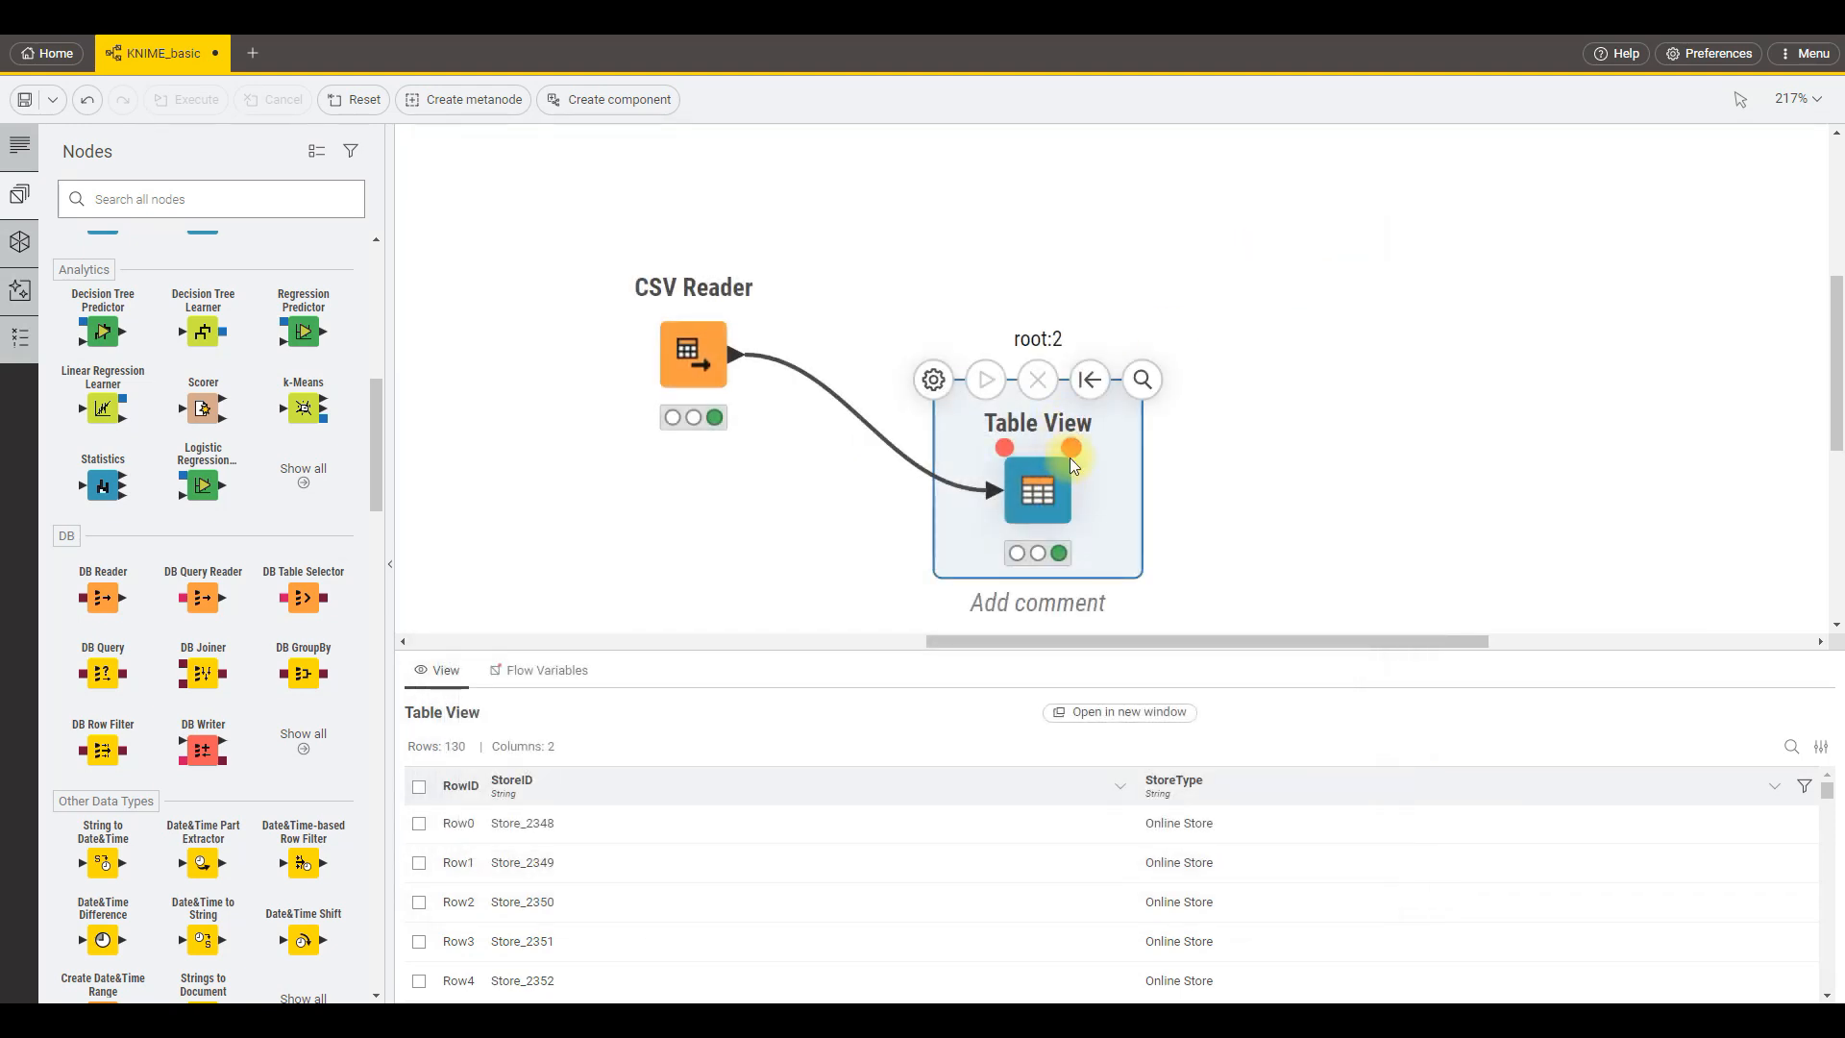
pyautogui.press('Delete')
# Place a Table View node found by searching the node repository for "table", and connect the CSV Reader's output to it.
pyautogui.click(243, 189)
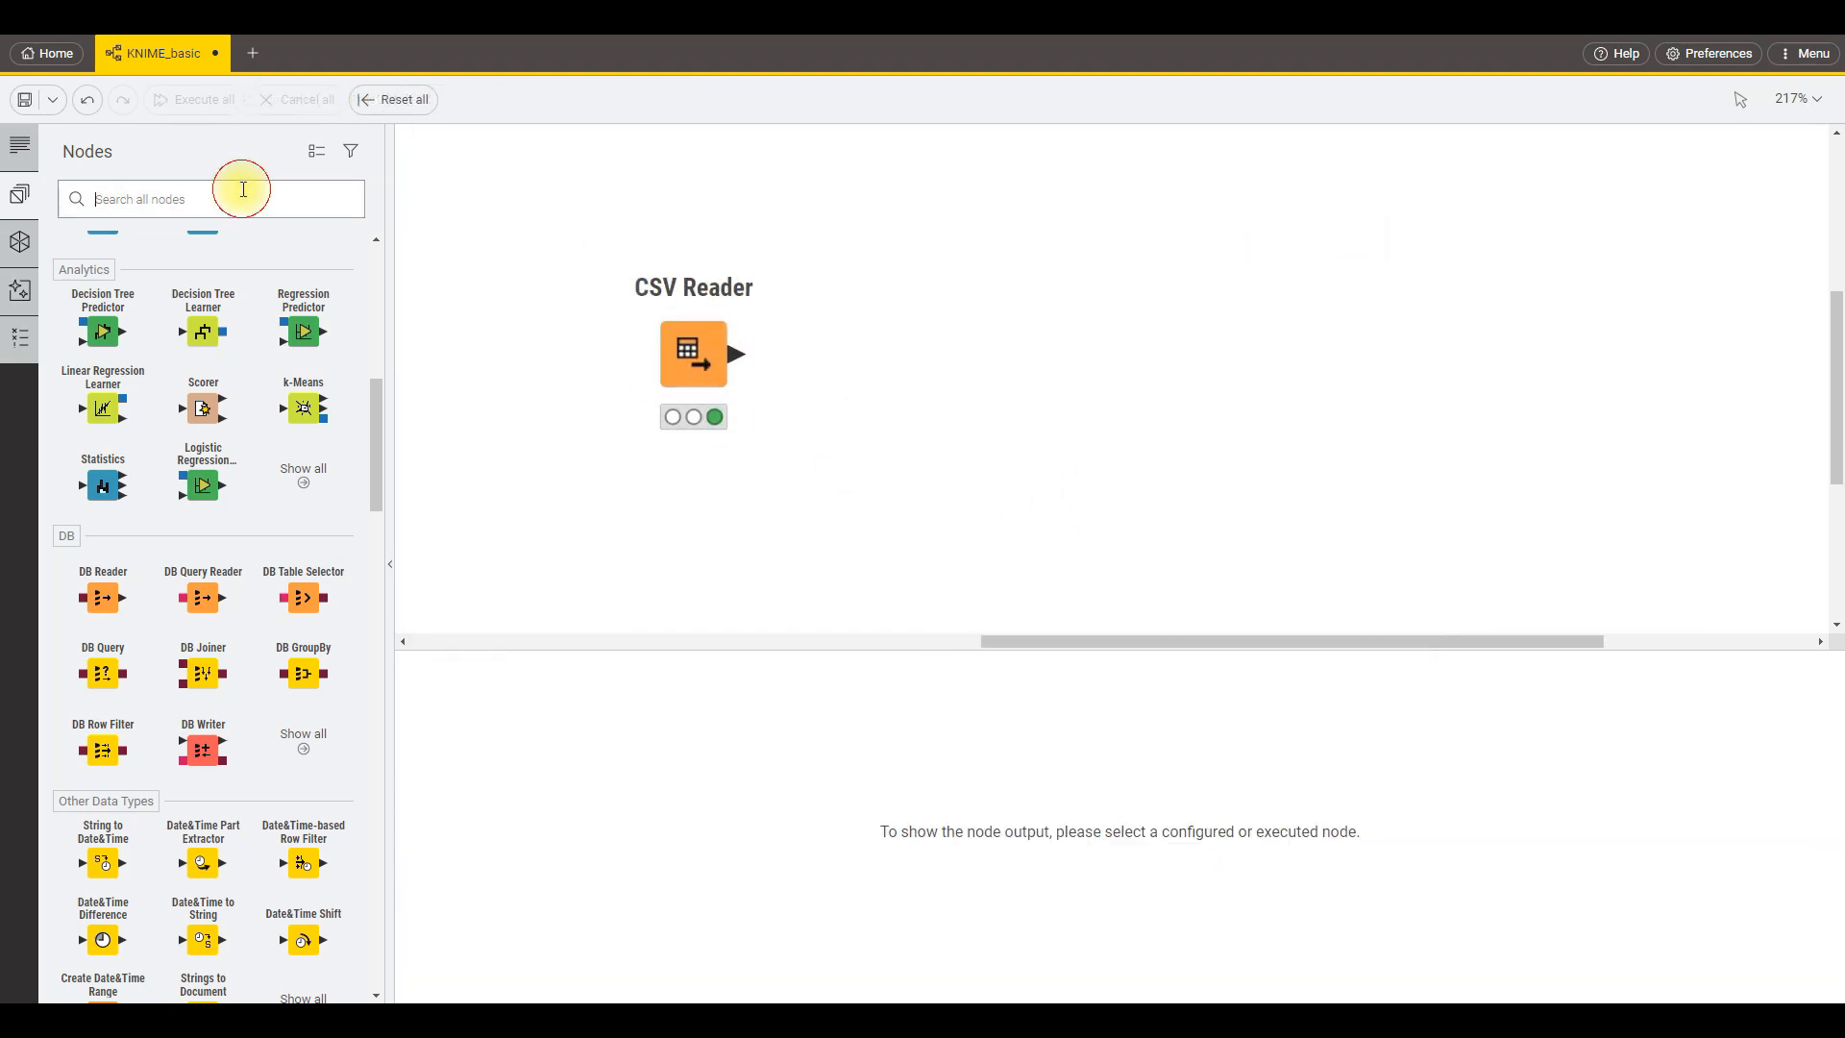
pyautogui.write('table')
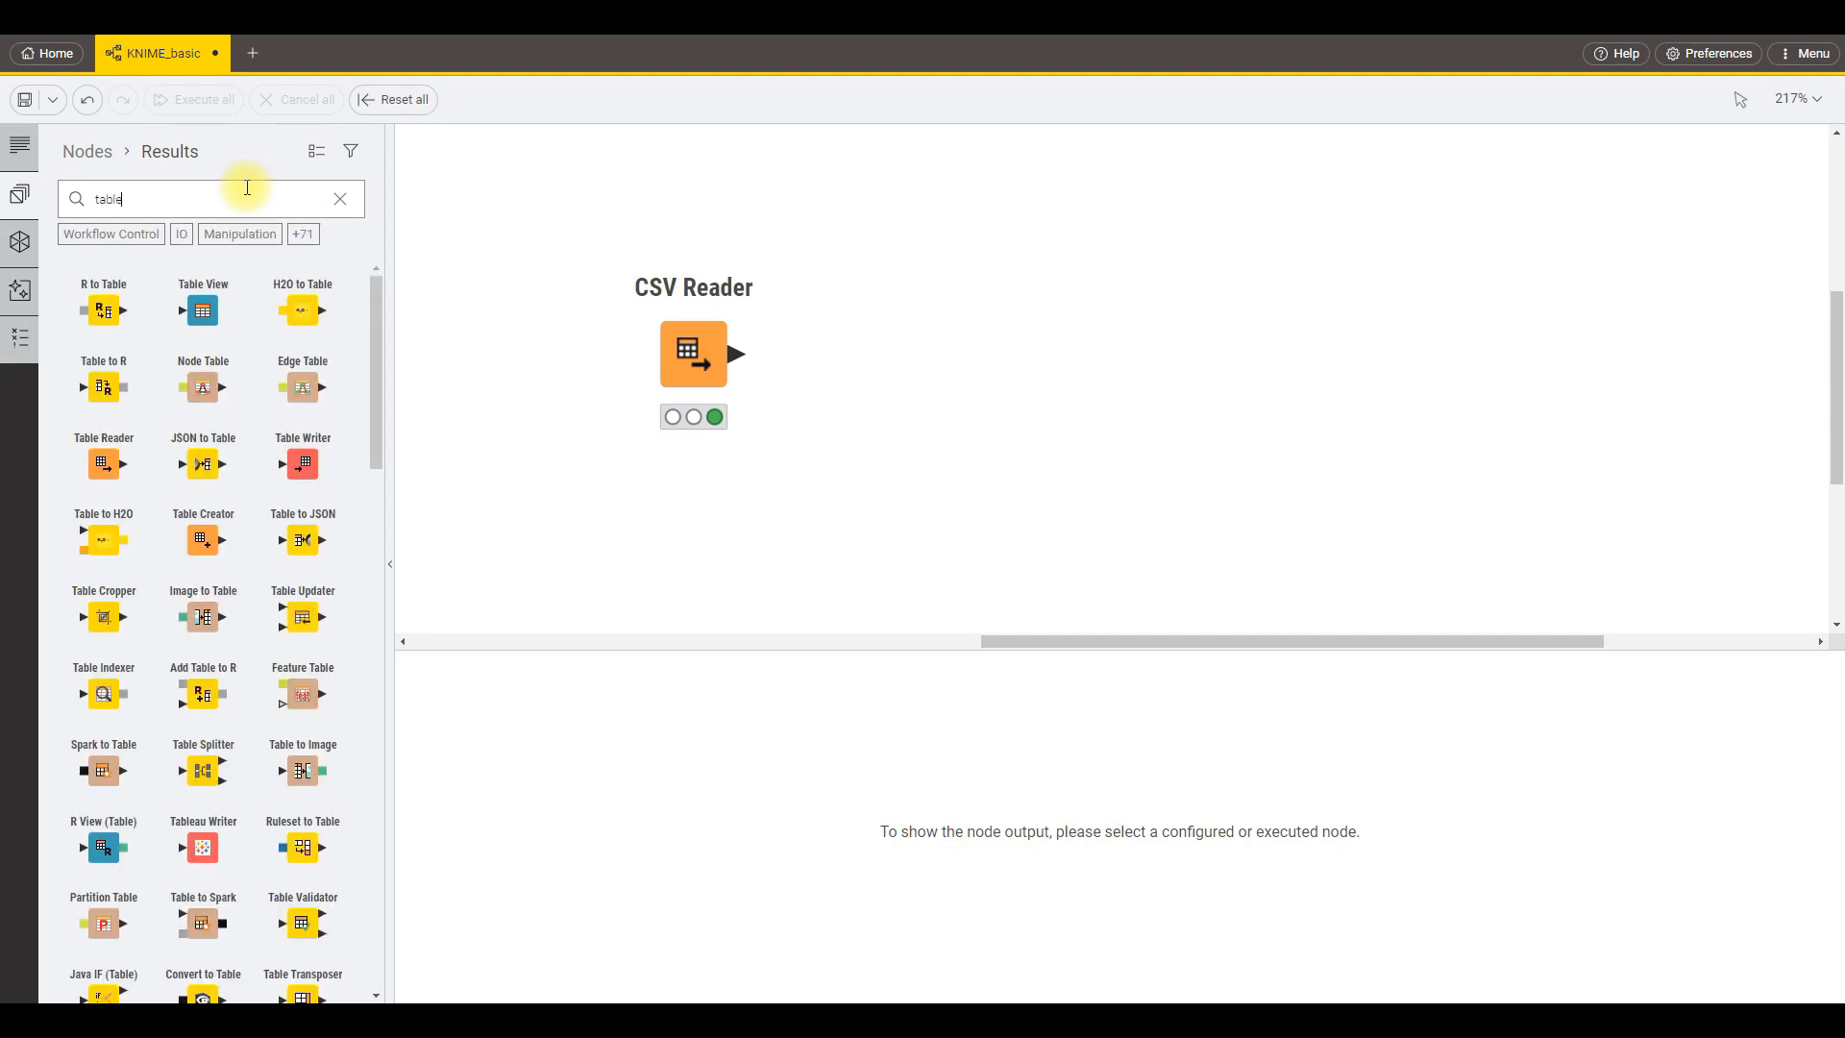
pyautogui.moveTo(202, 310); pyautogui.dragTo(888, 381)
pyautogui.click(340, 199)
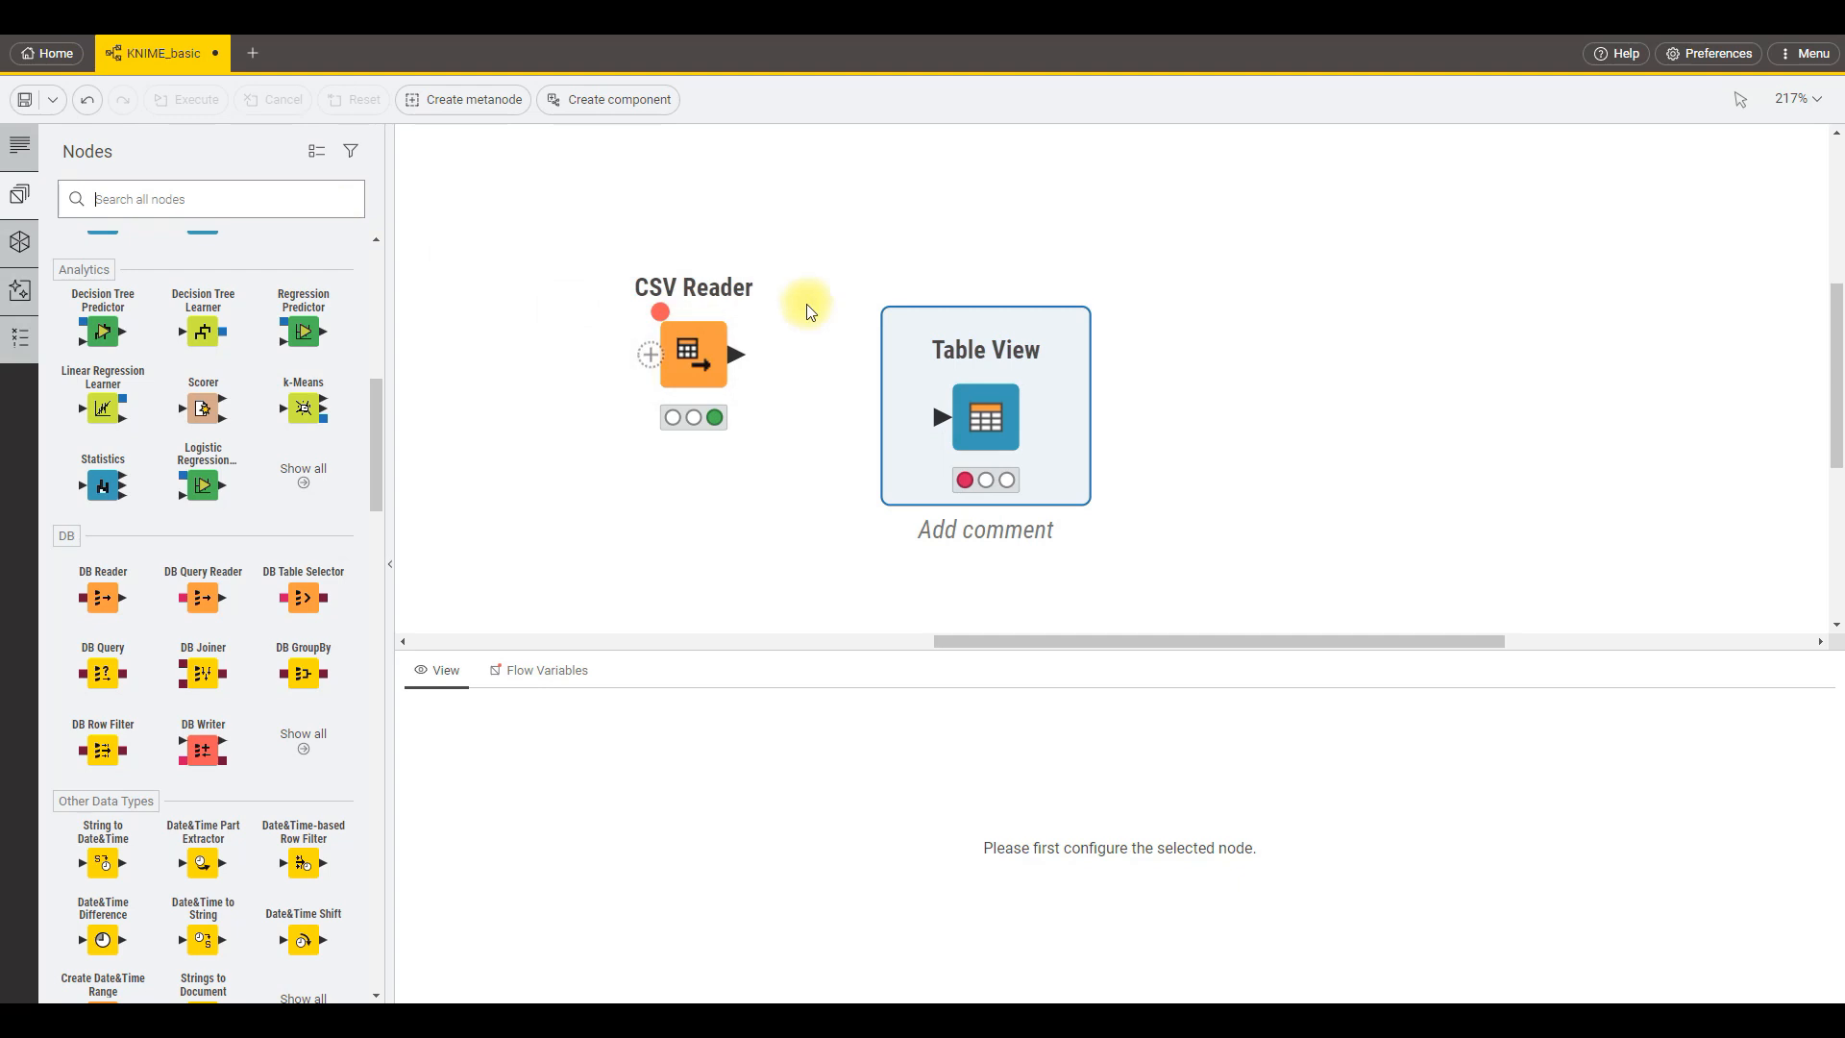
pyautogui.moveTo(737, 354); pyautogui.dragTo(1097, 463)
# Execute the Table View node and look through the store rows in its interactive view window.
pyautogui.click(1194, 347)
pyautogui.scroll(-5, 712, 368)
pyautogui.scroll(-15, 752, 386)
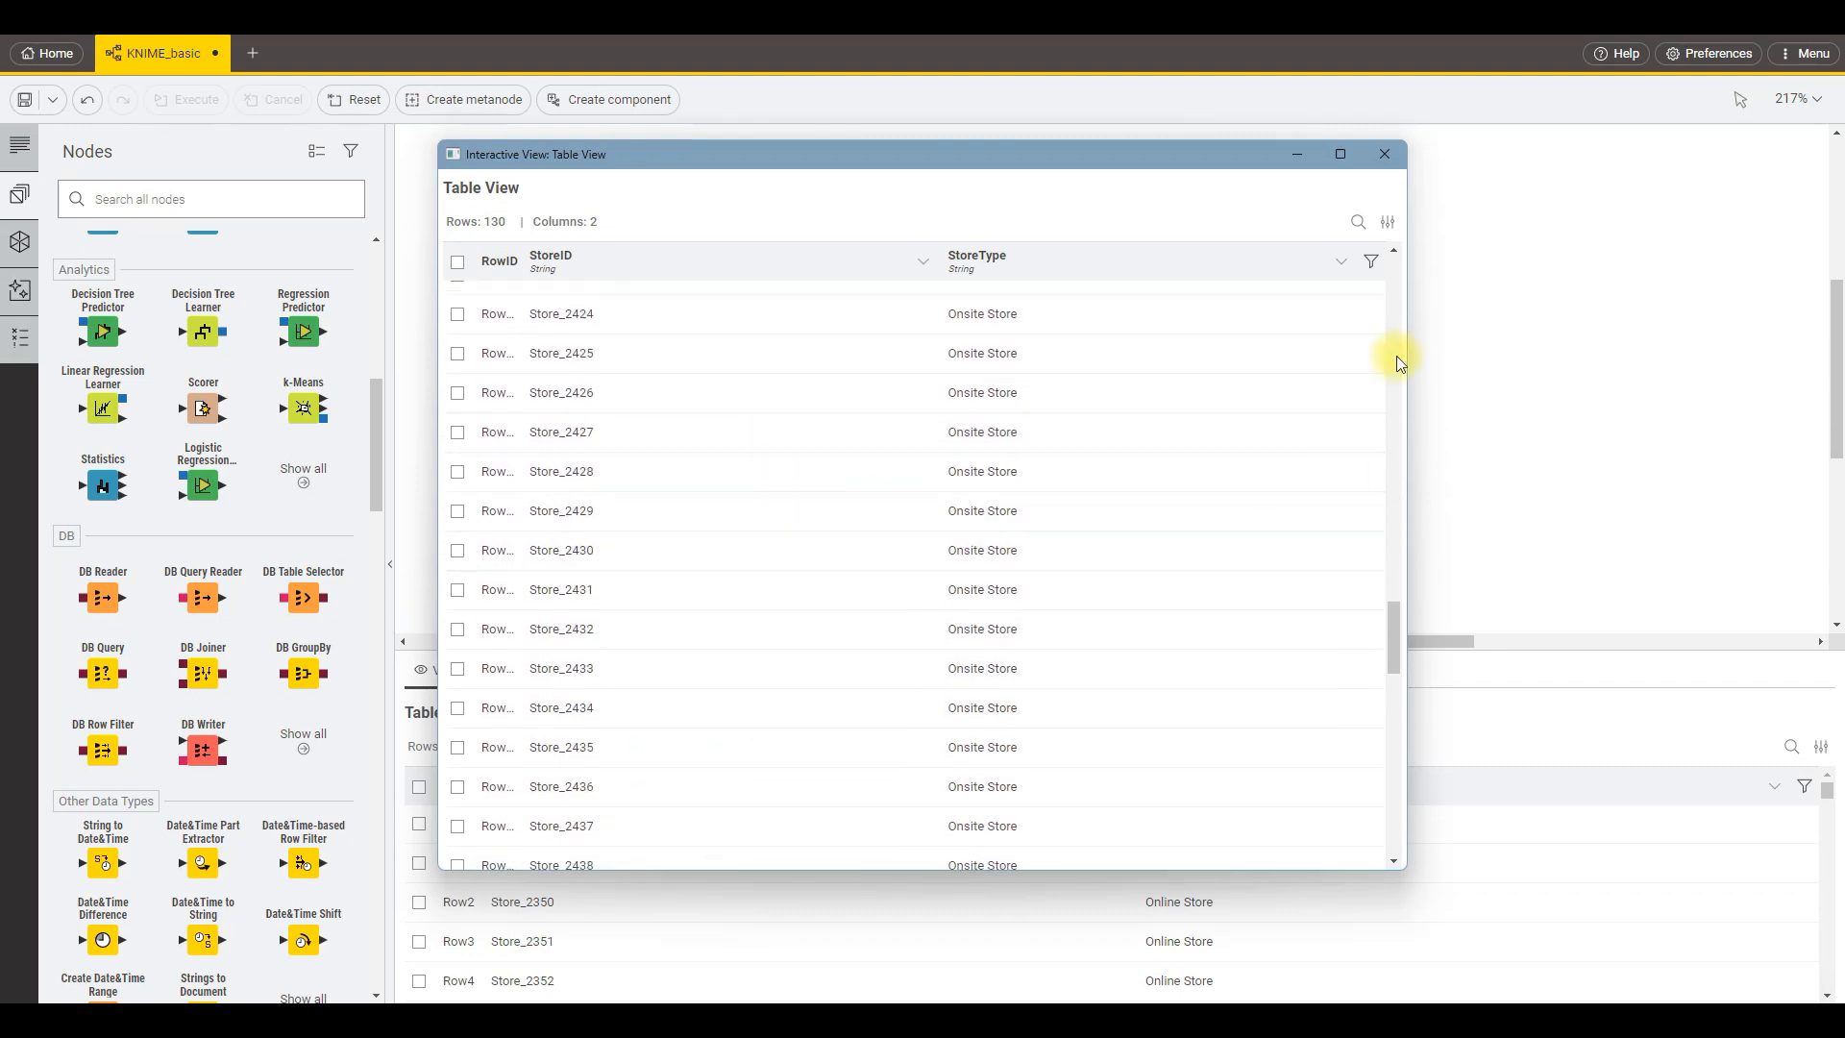
pyautogui.click(1390, 154)
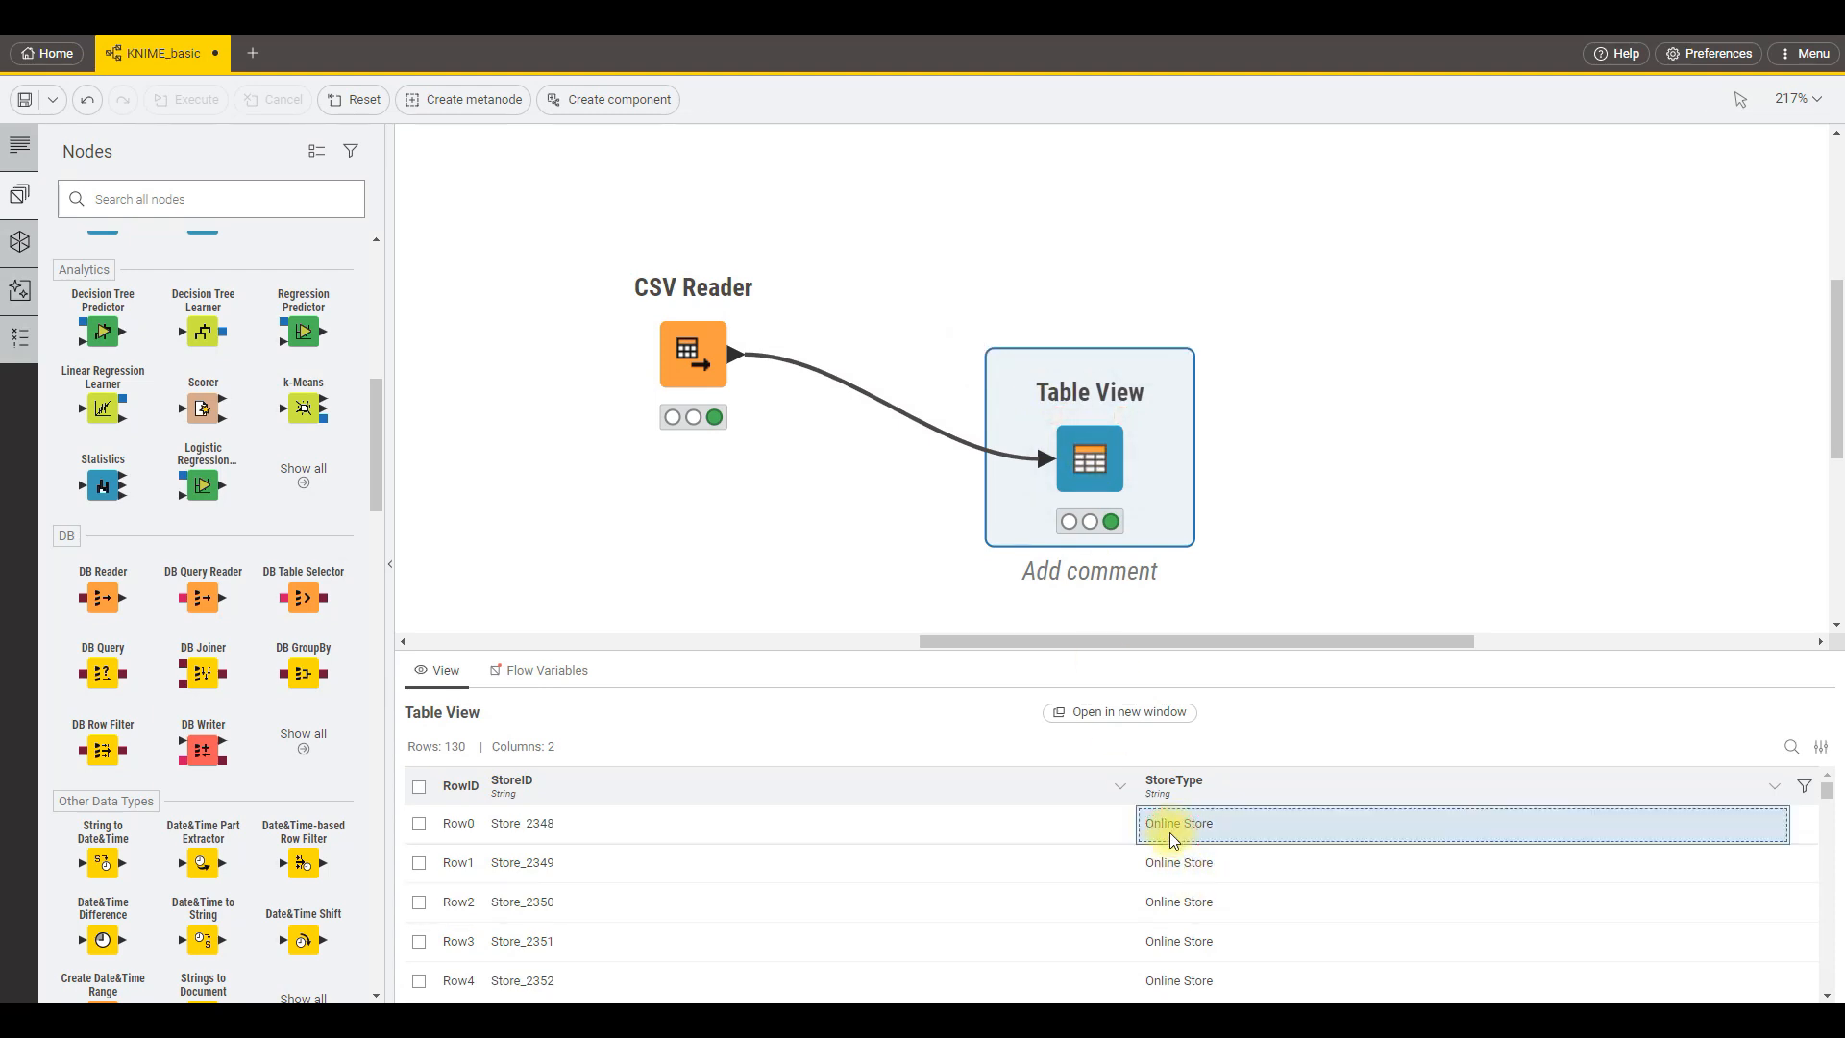
# Look through the Table View's embedded rows and sort them by StoreType in descending order.
pyautogui.scroll(-6, 1177, 838)
pyautogui.scroll(-20, 1237, 894)
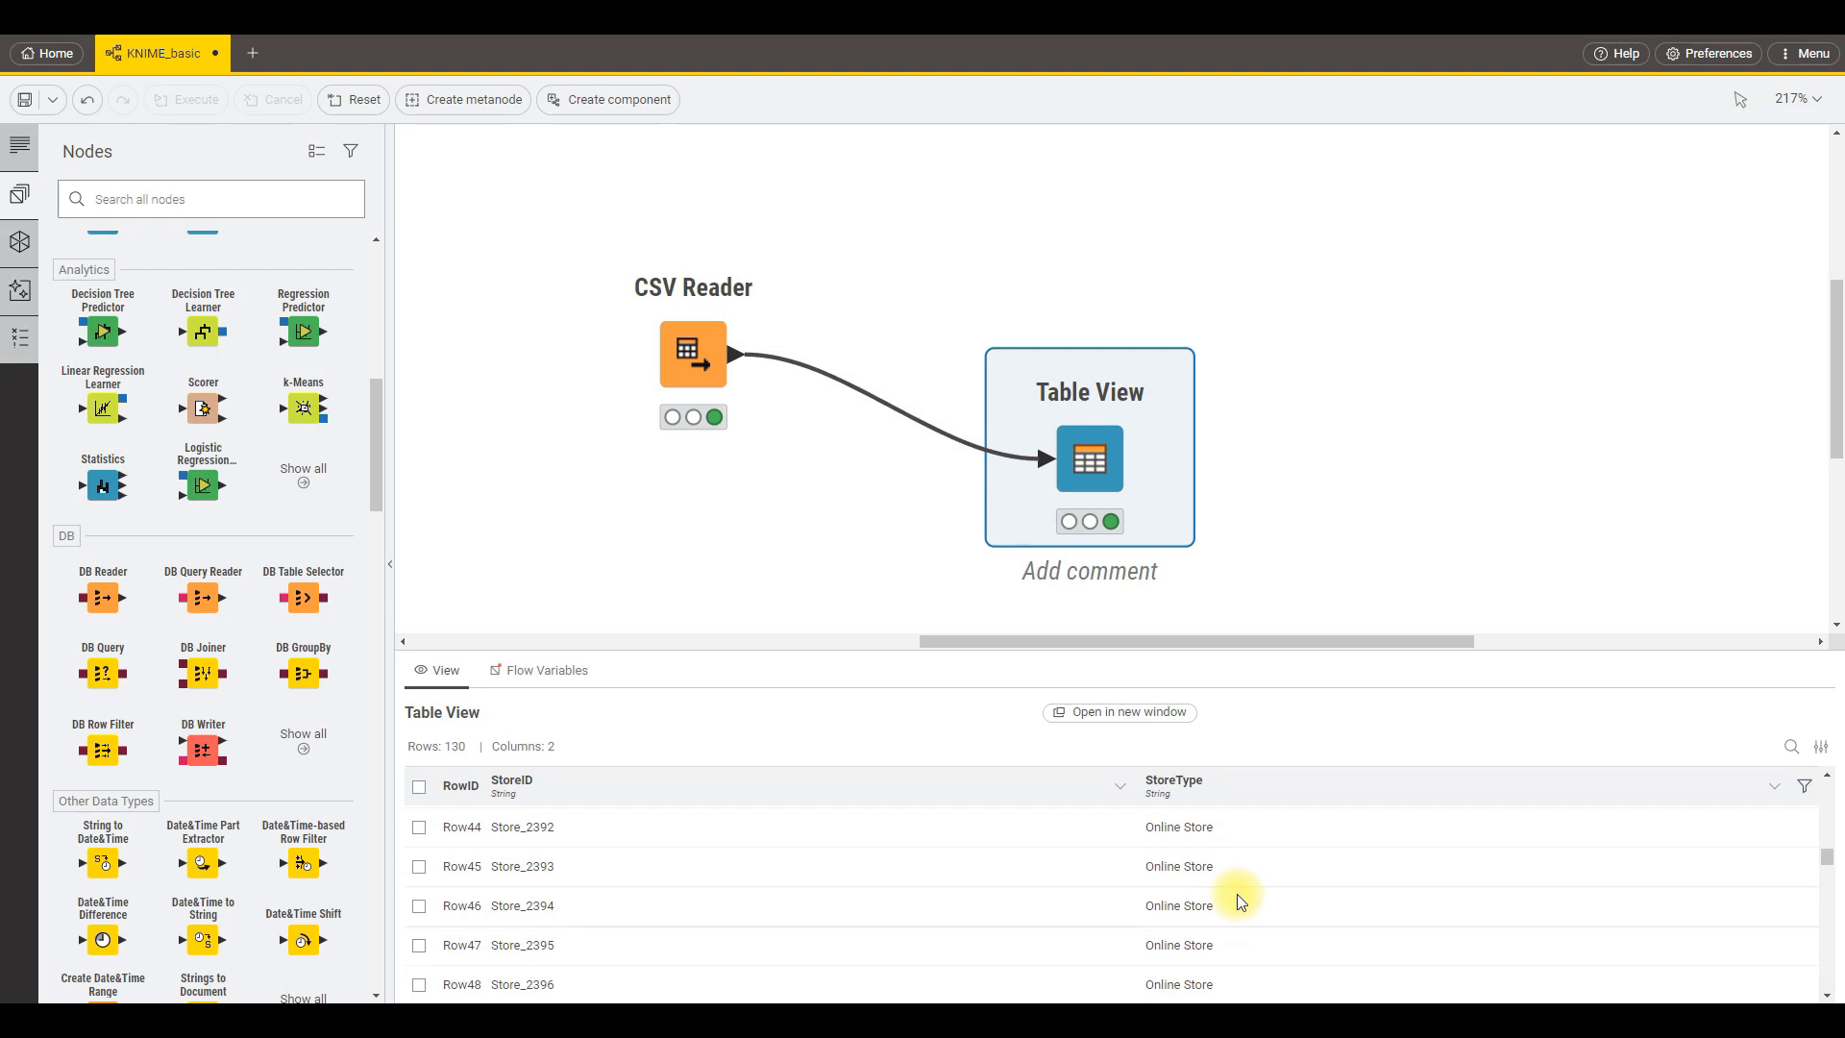
pyautogui.scroll(-12, 1228, 899)
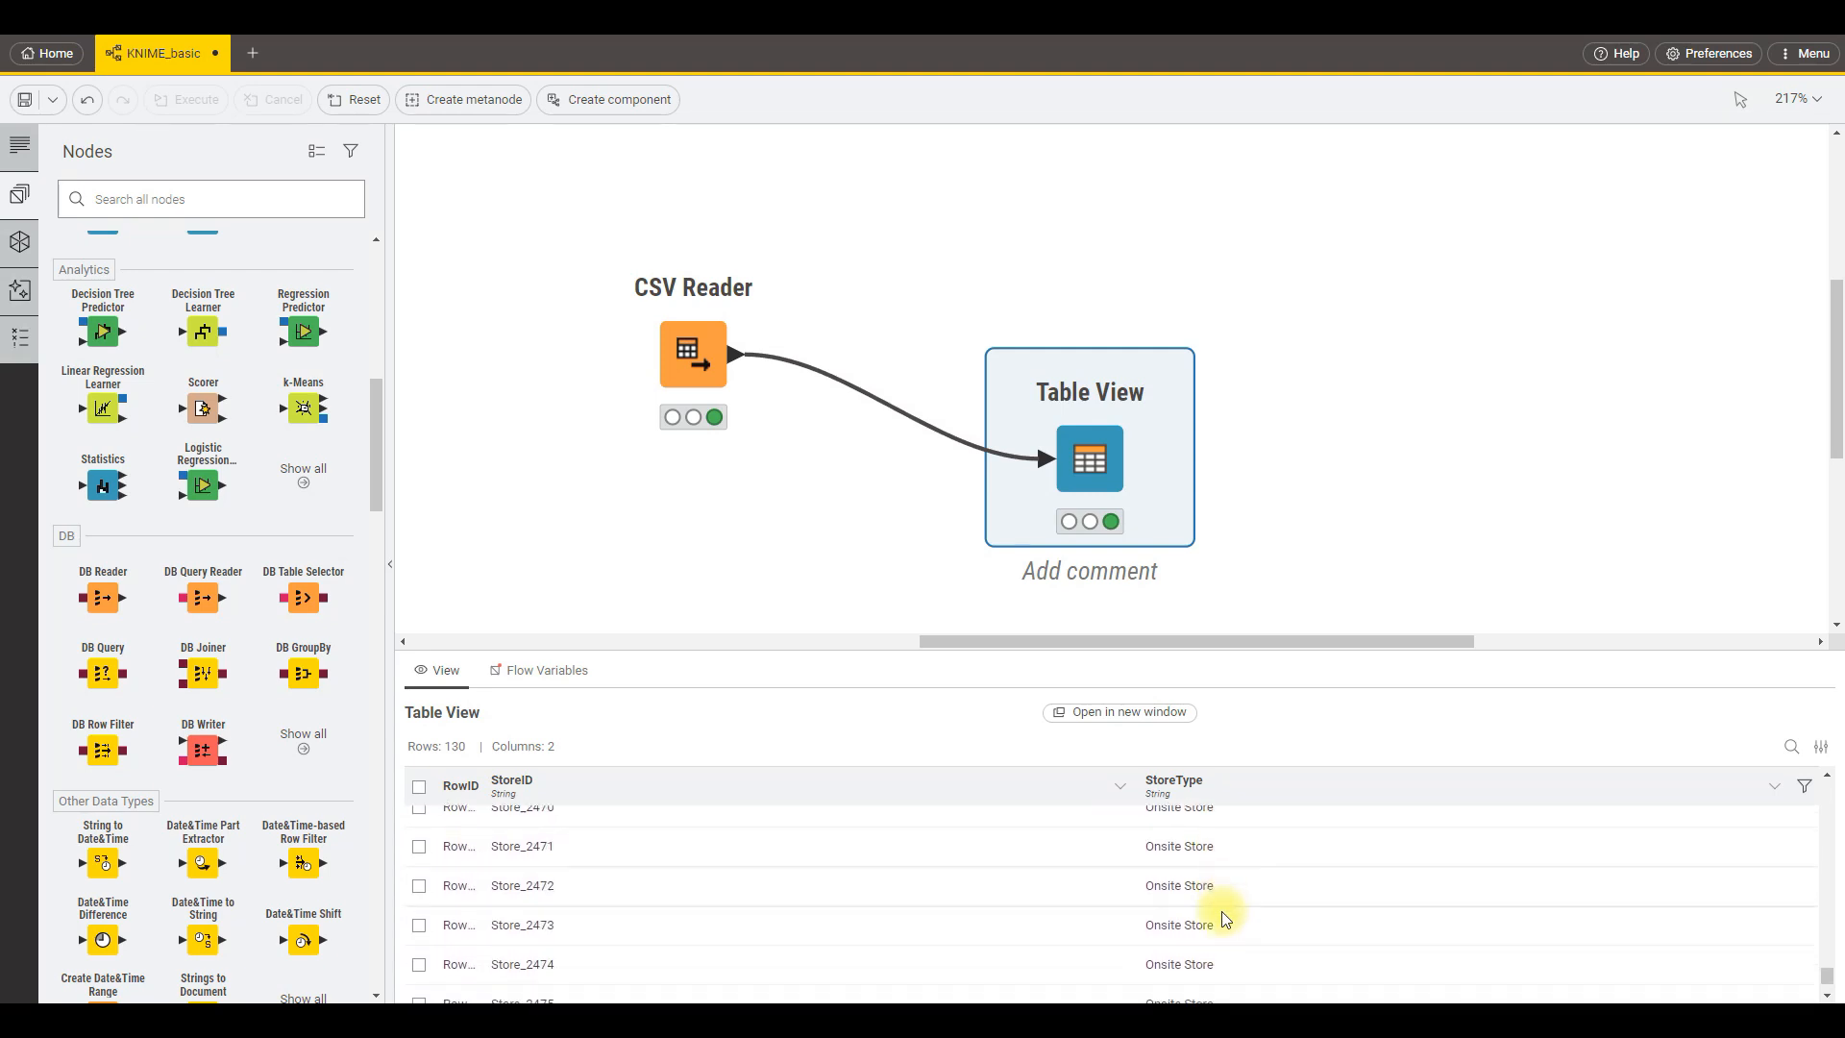
pyautogui.click(1182, 783)
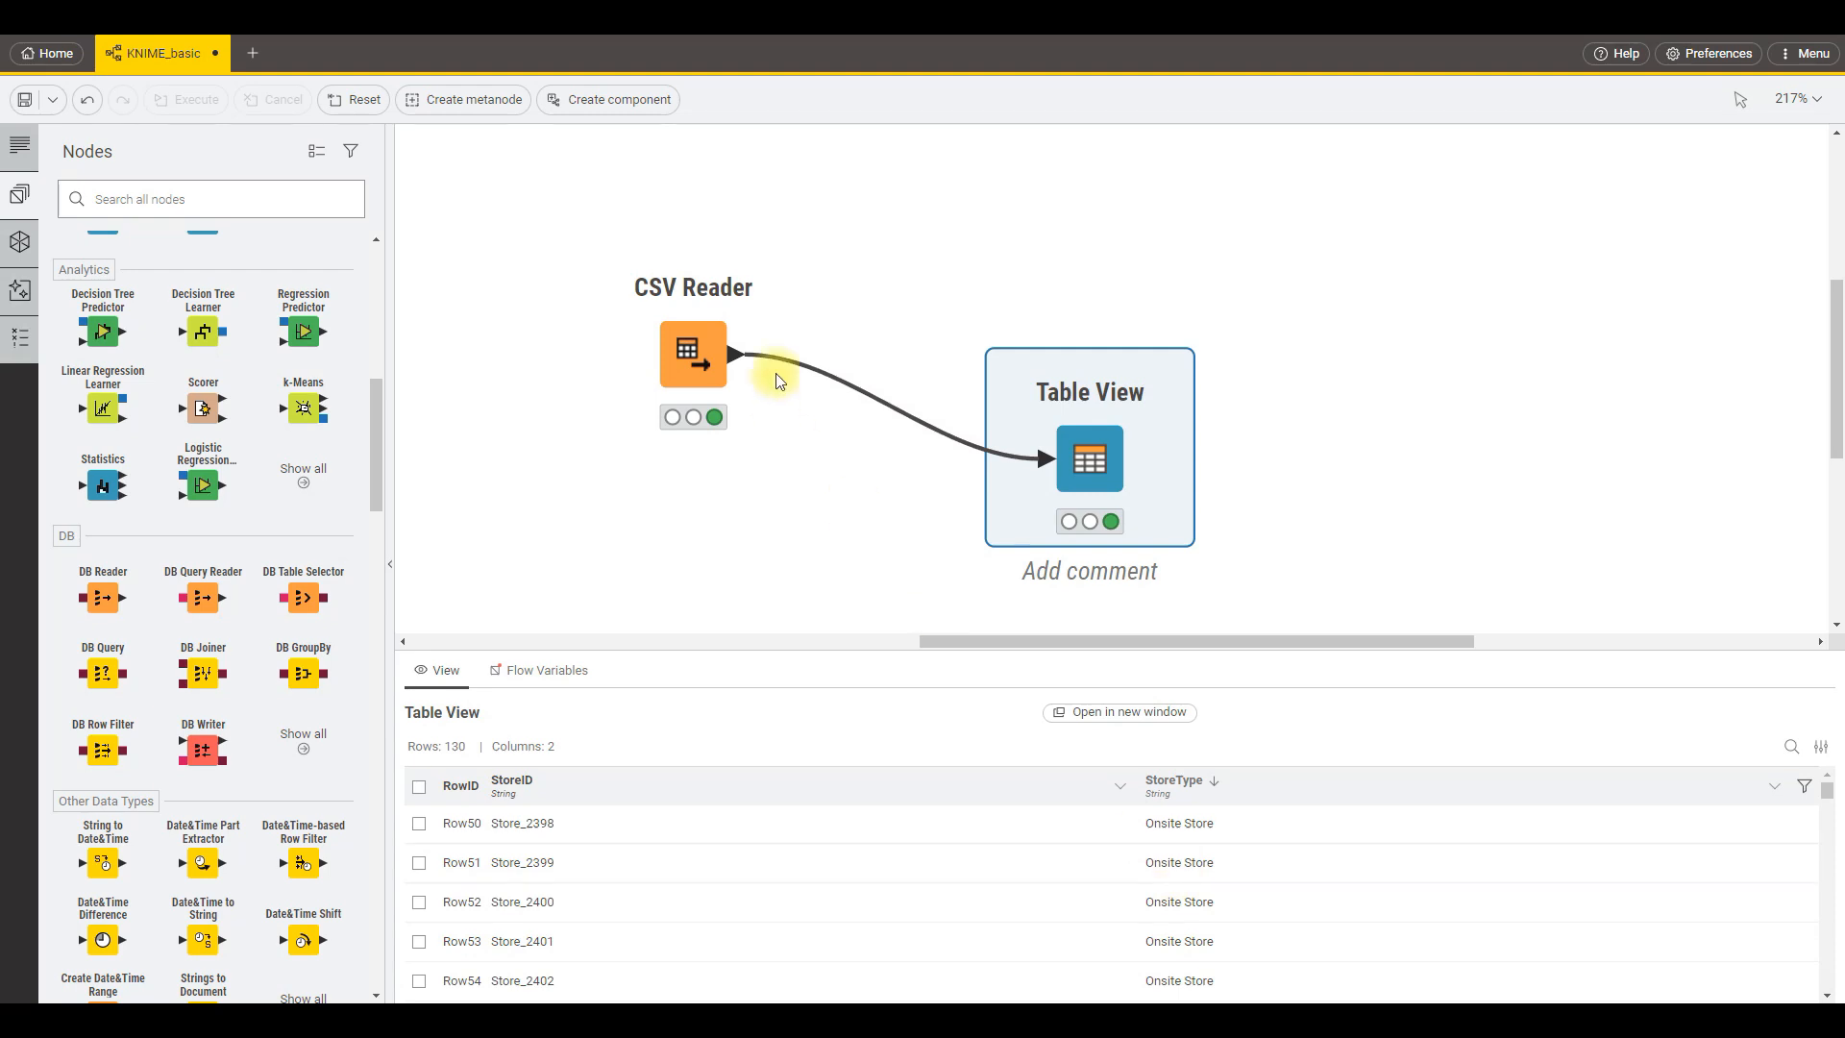
# Add a Row Filter node, found with "row", on a second branch from the CSV Reader's output and move it above the Table View.
pyautogui.moveTo(723, 365)
pyautogui.moveTo(735, 354); pyautogui.dragTo(927, 277)
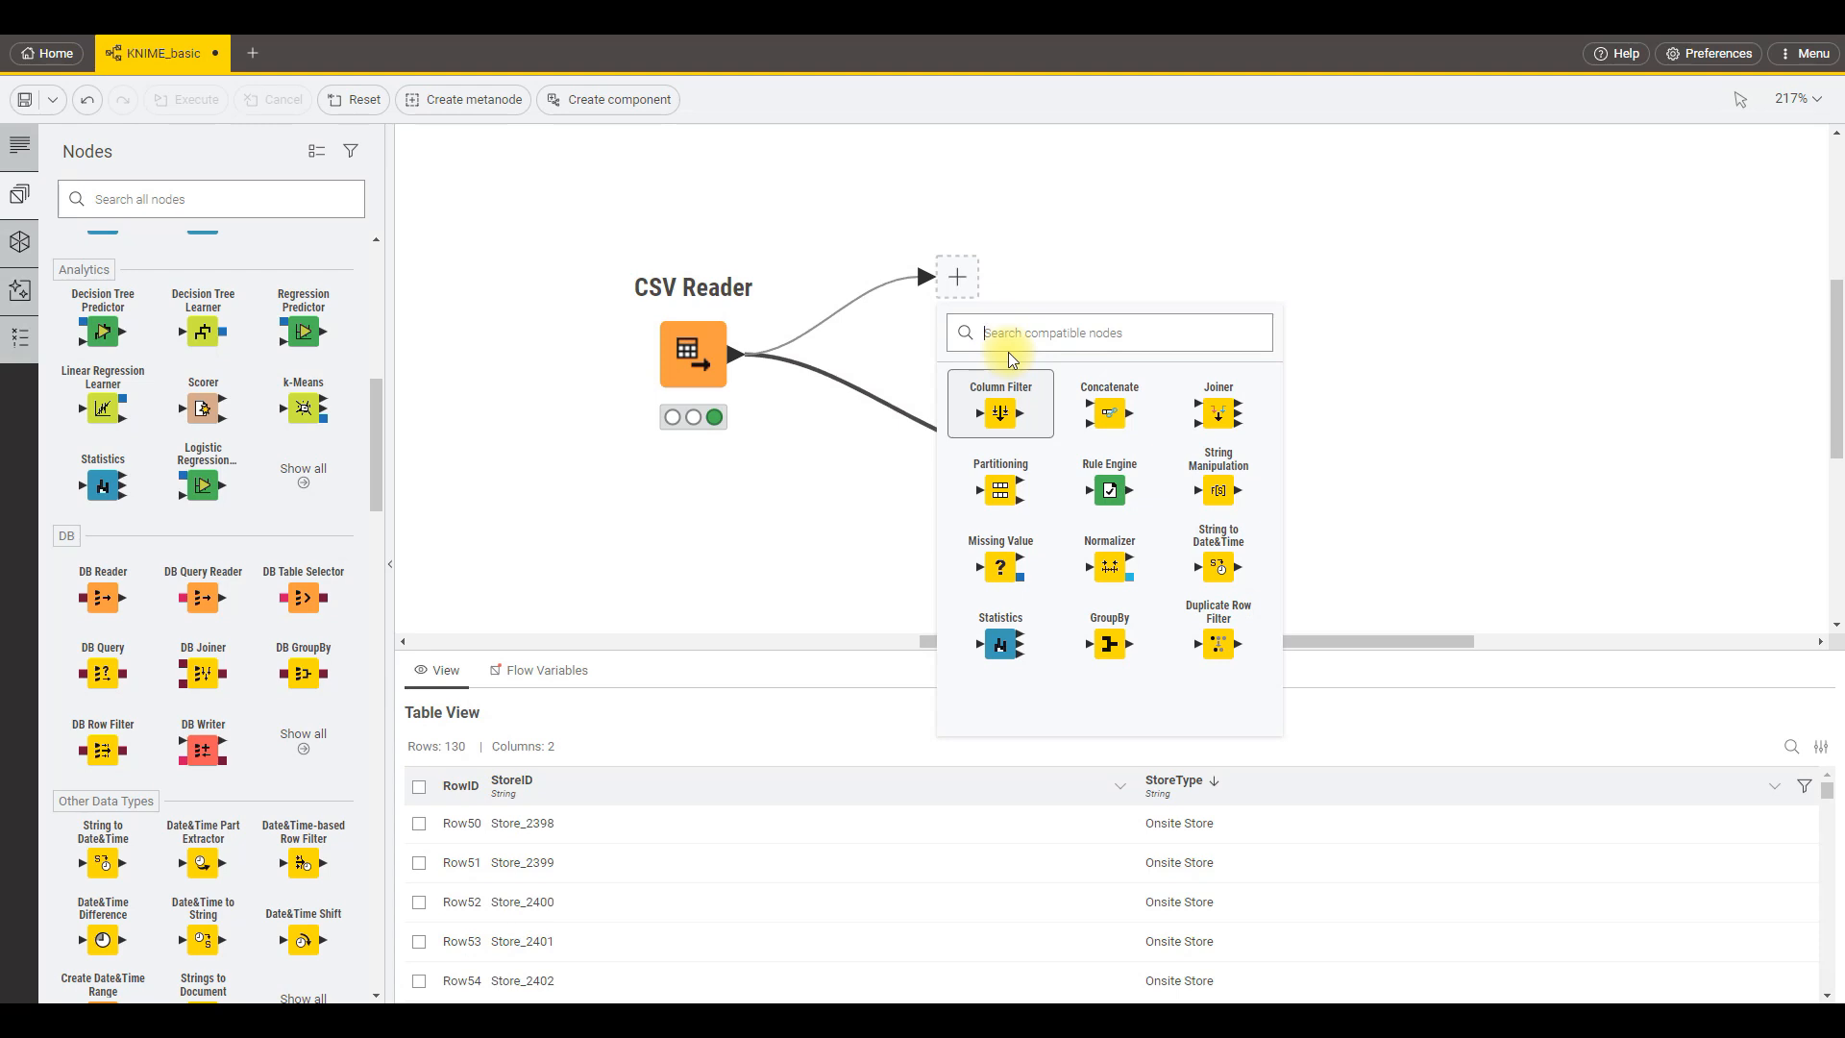
pyautogui.write('row')
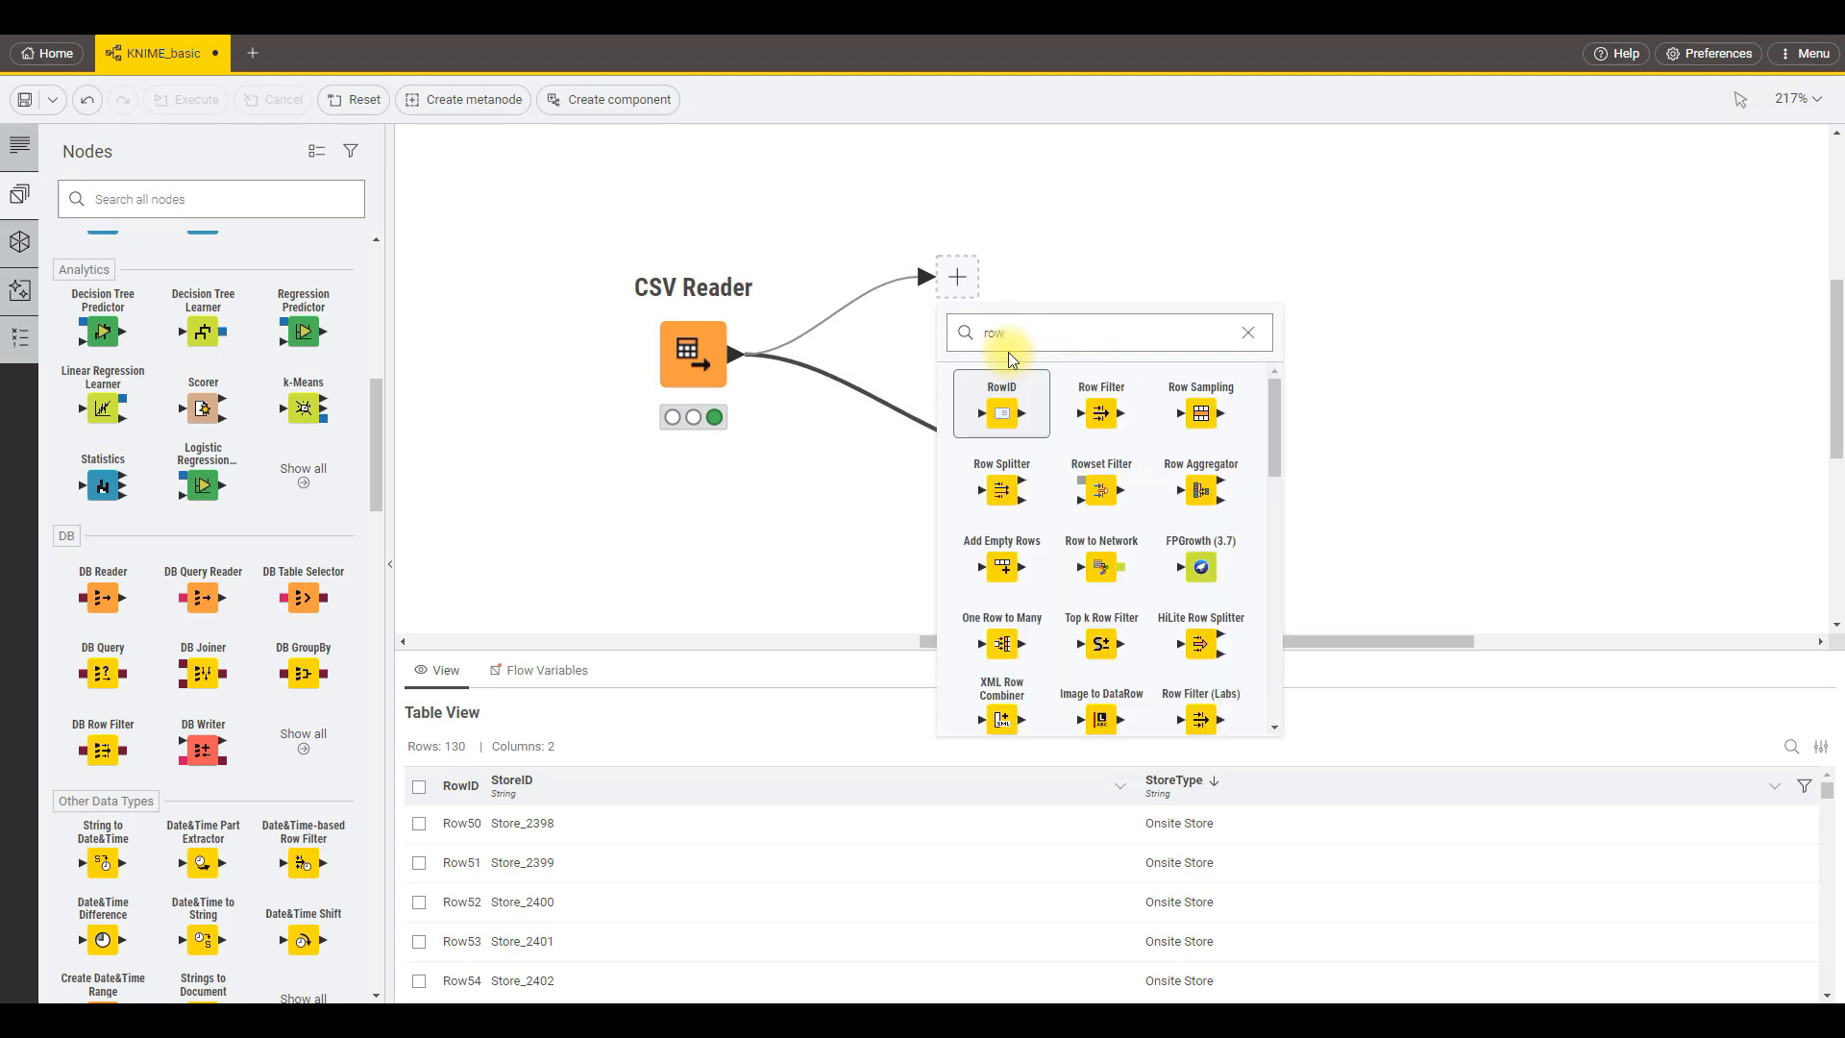
pyautogui.click(1102, 408)
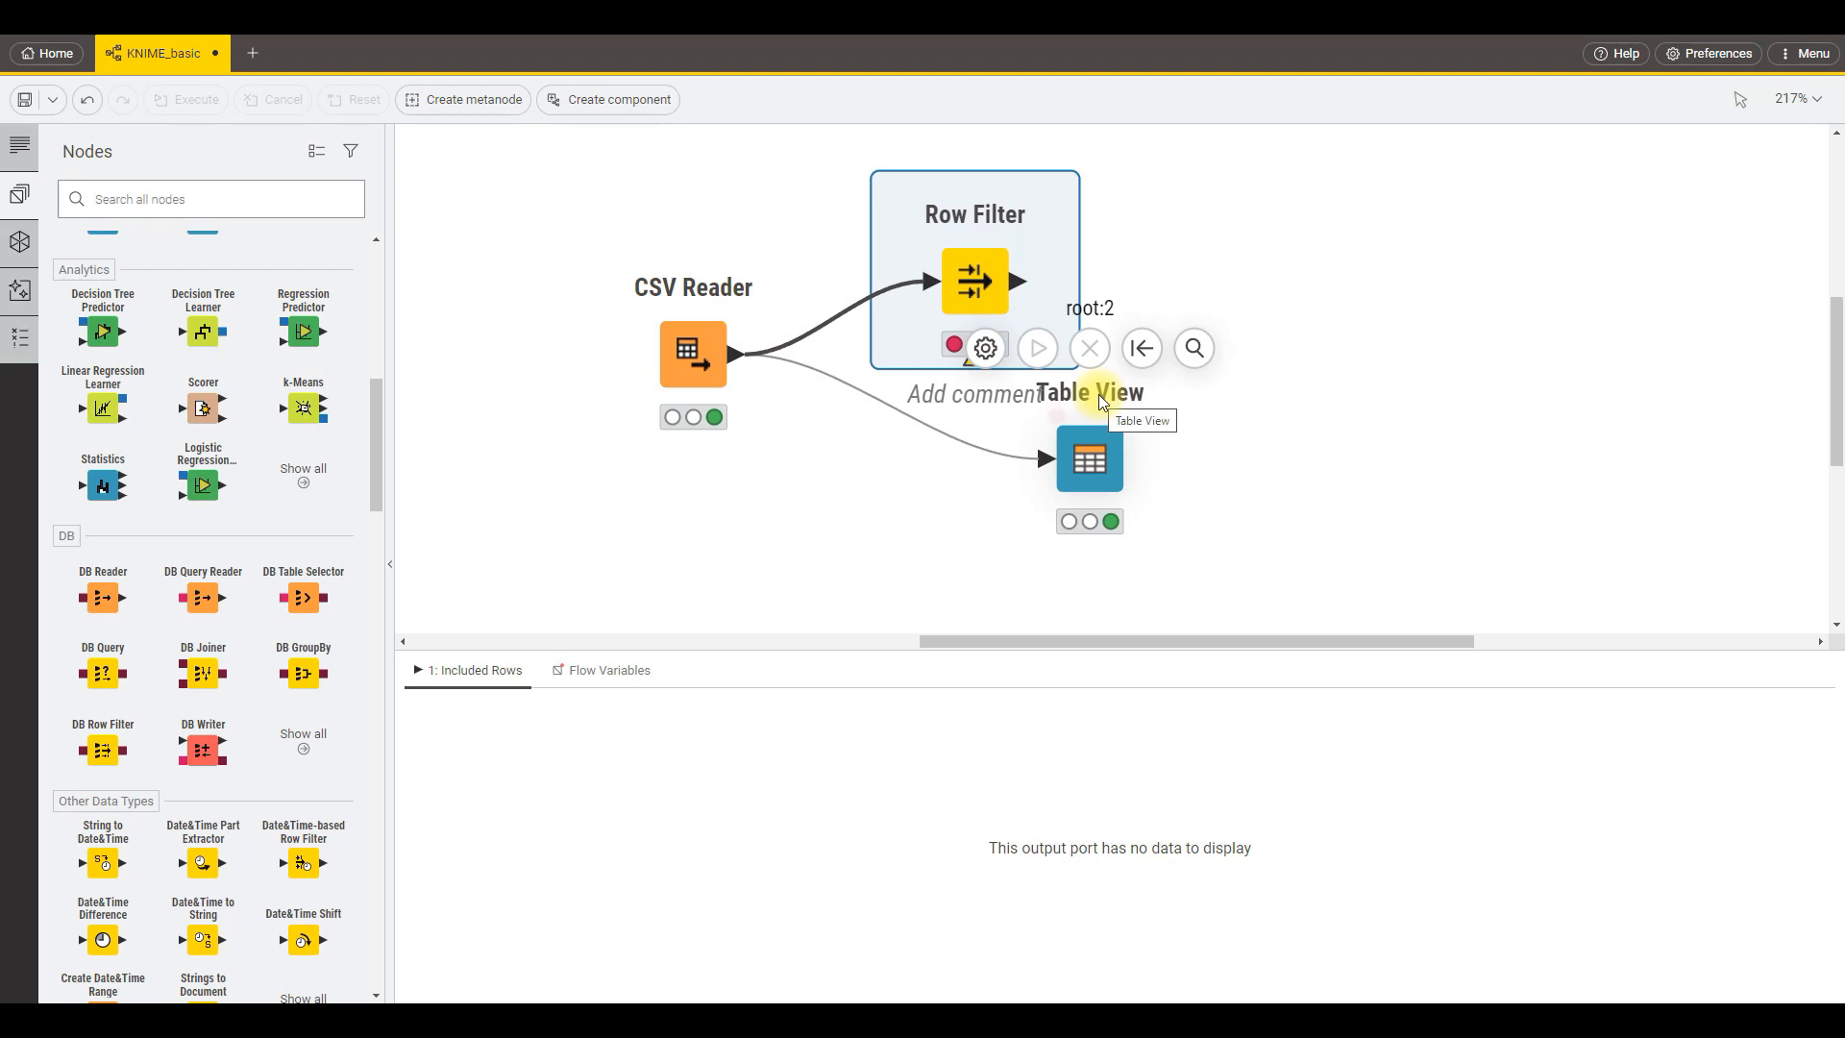
pyautogui.moveTo(937, 277); pyautogui.dragTo(1006, 221)
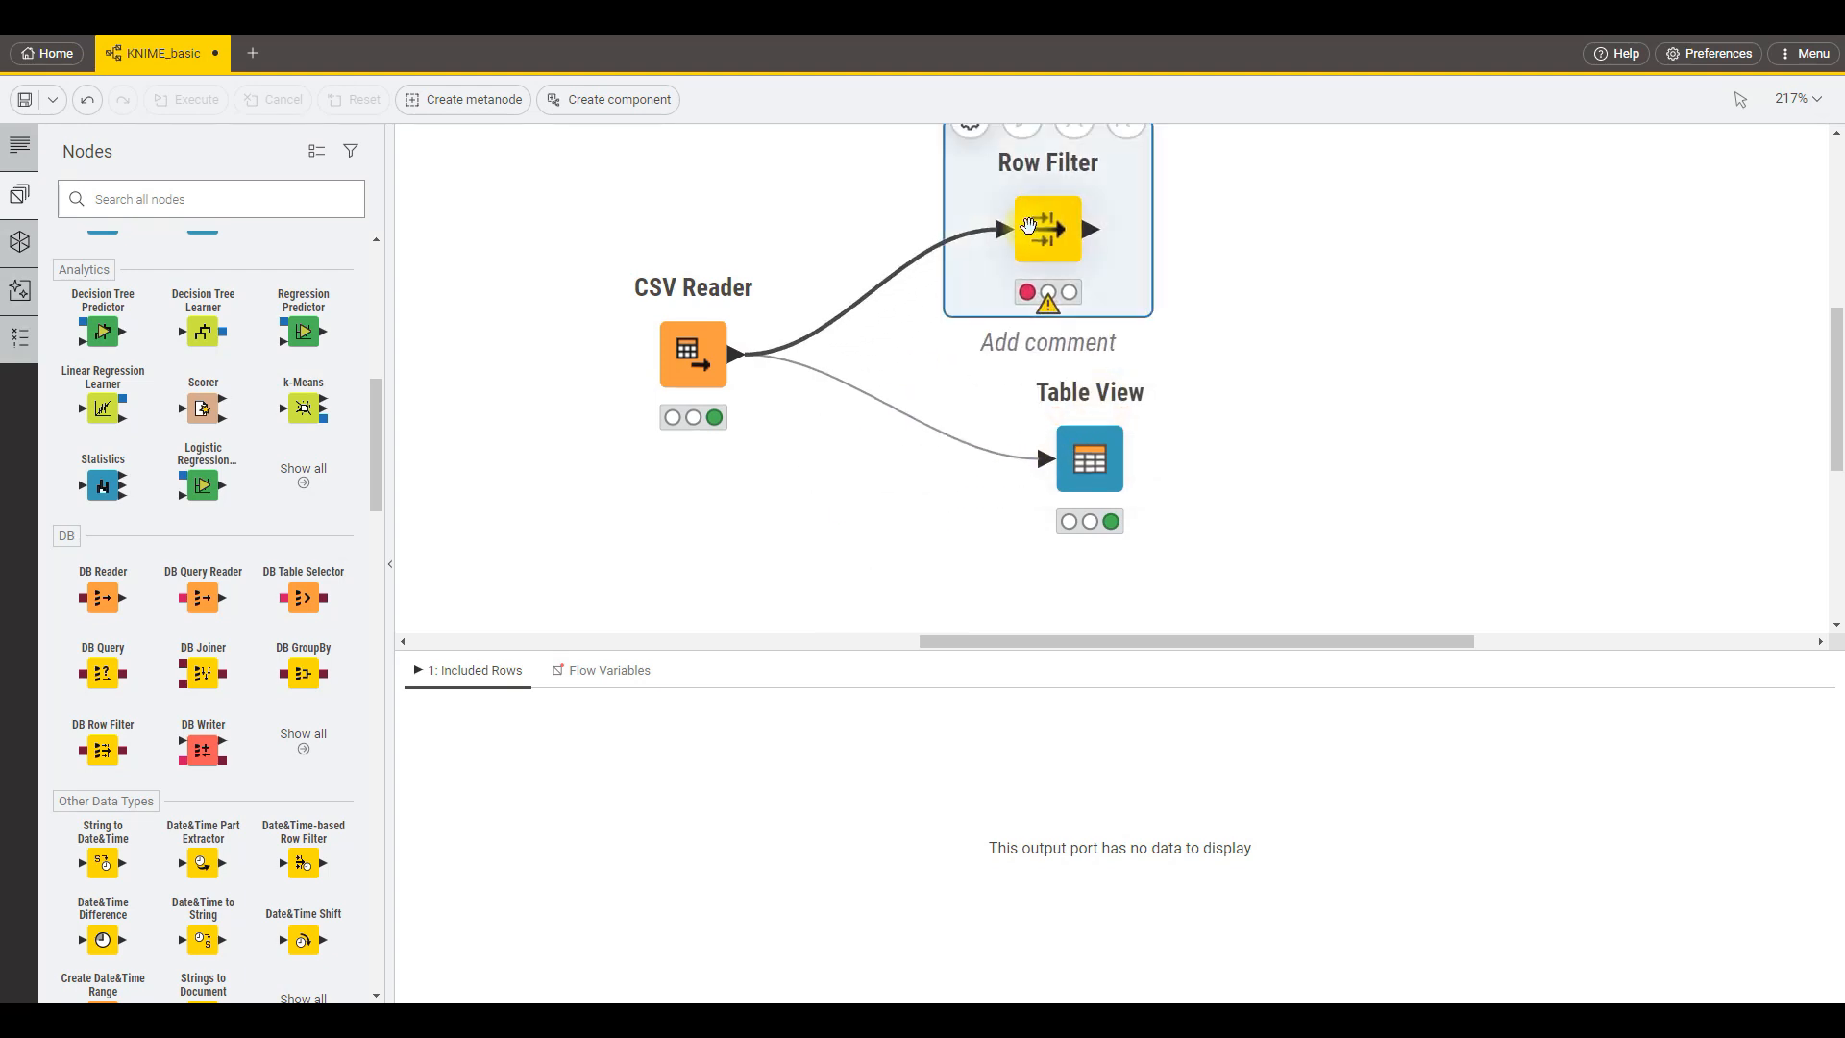
pyautogui.scroll(-4, 1168, 322)
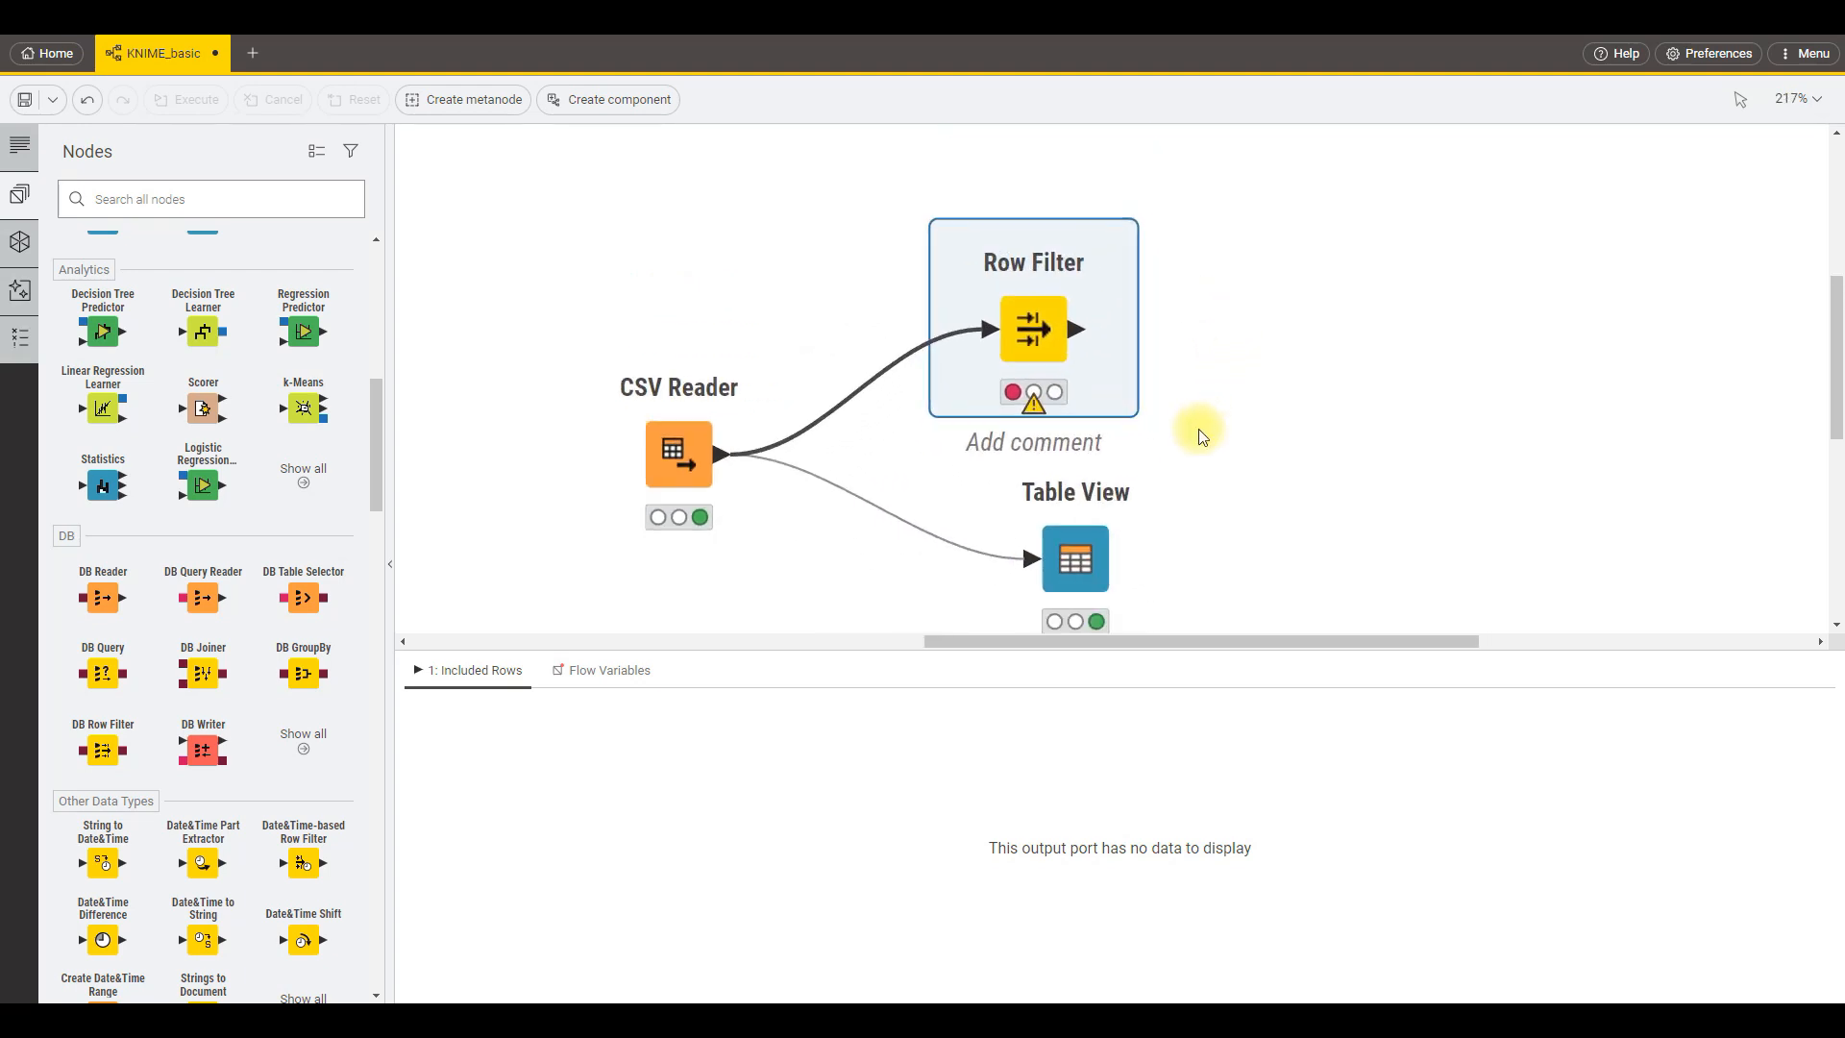
# Add a filter criterion to the Row Filter node, using the StoreType column with the Equals operator.
pyautogui.moveTo(1107, 385)
pyautogui.doubleClick(1063, 325)
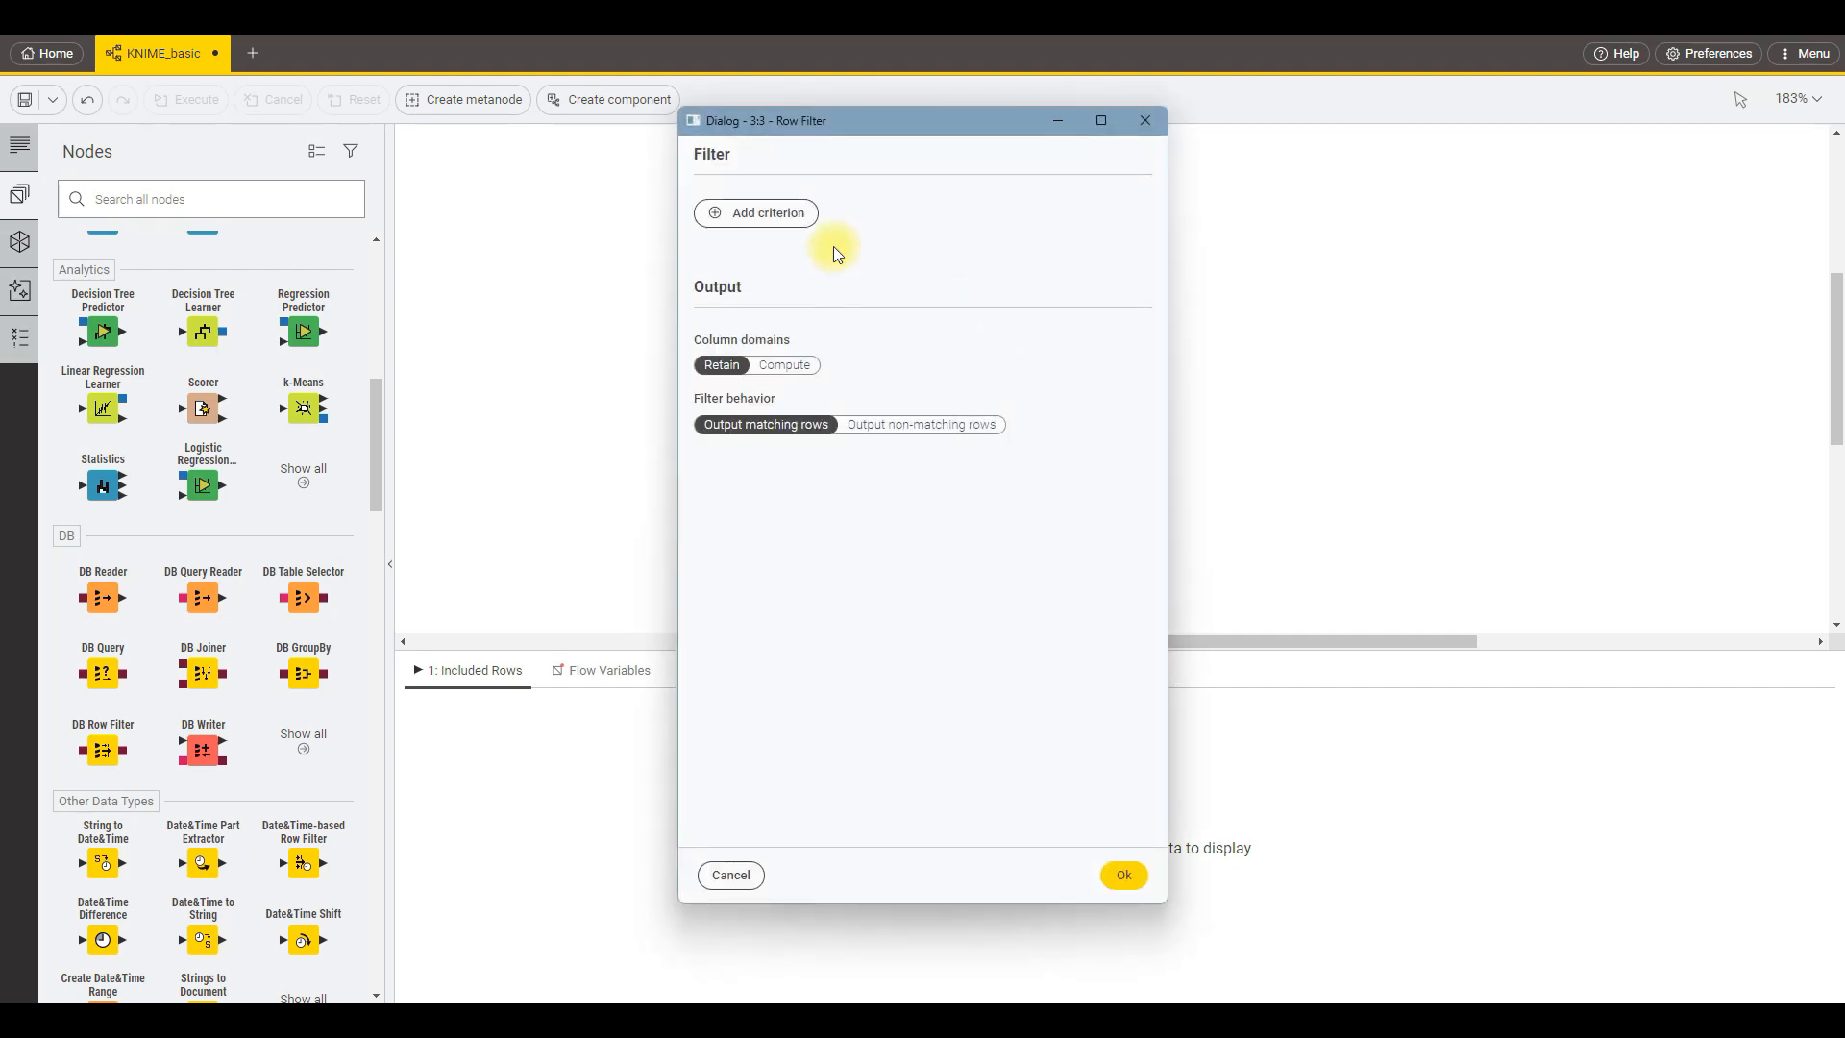
pyautogui.click(757, 214)
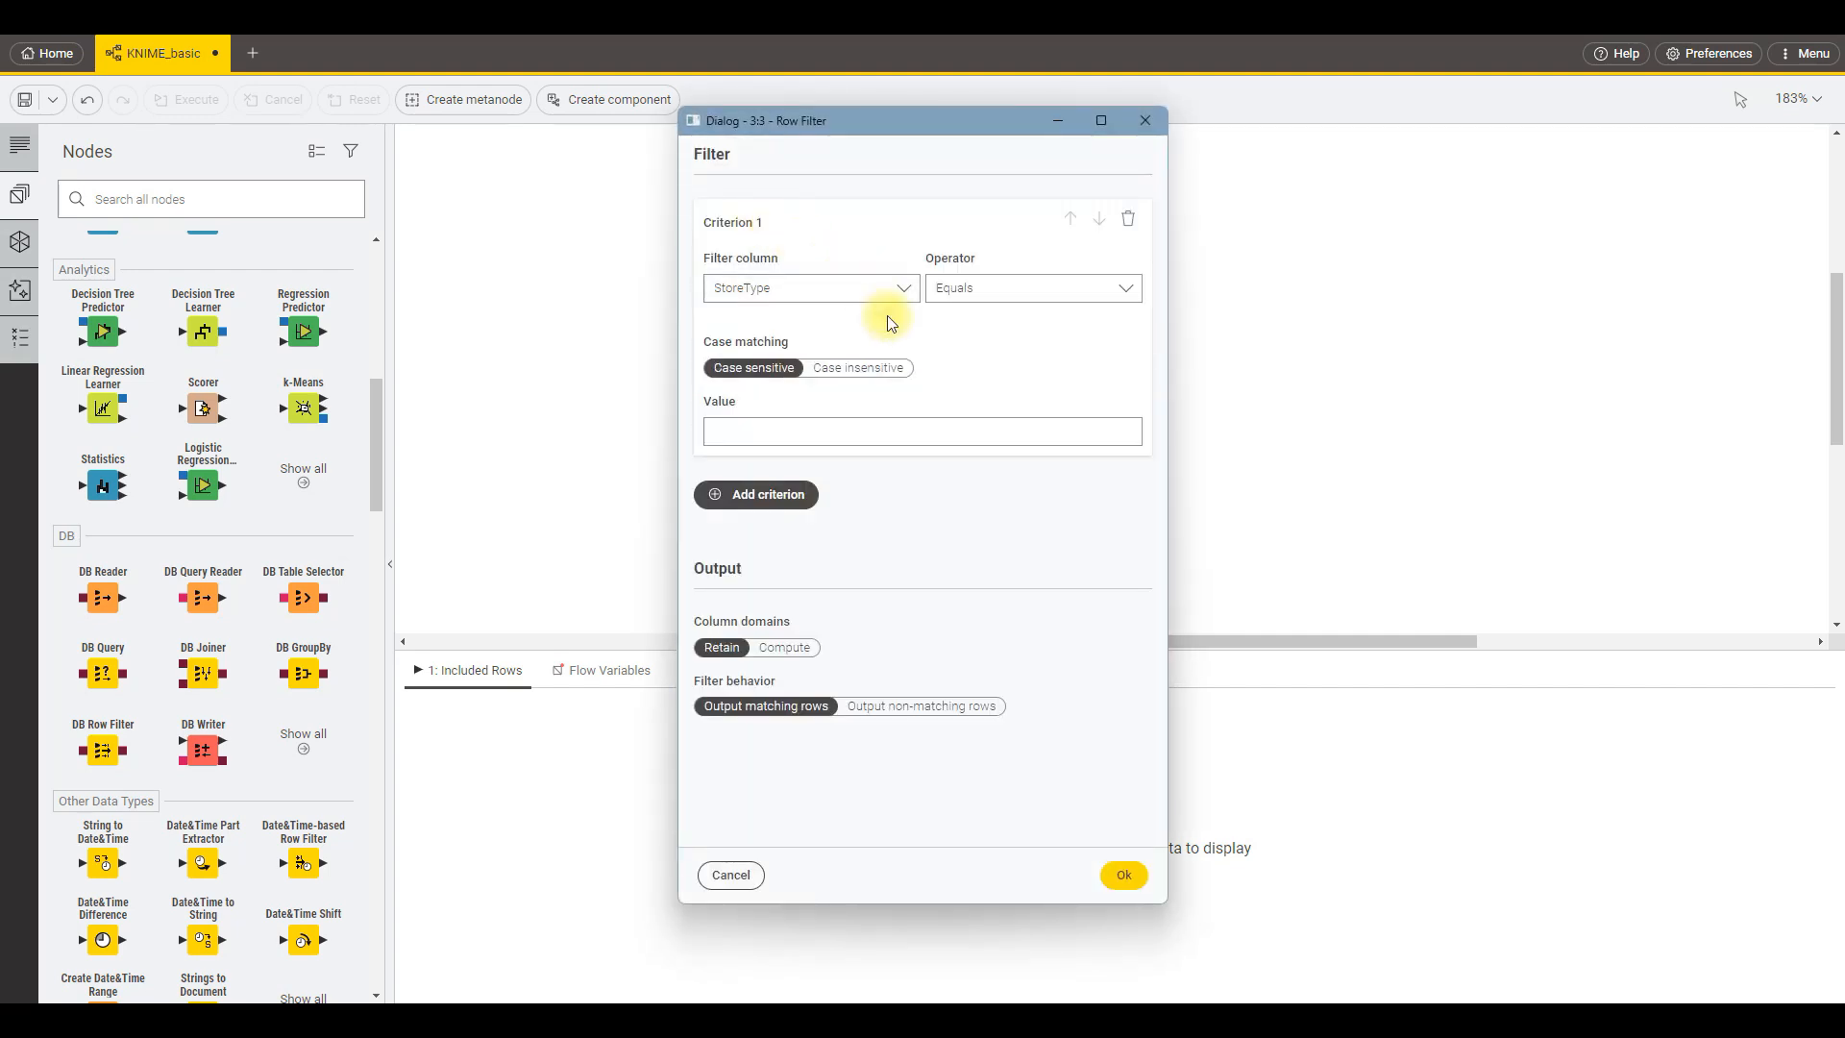
pyautogui.click(887, 298)
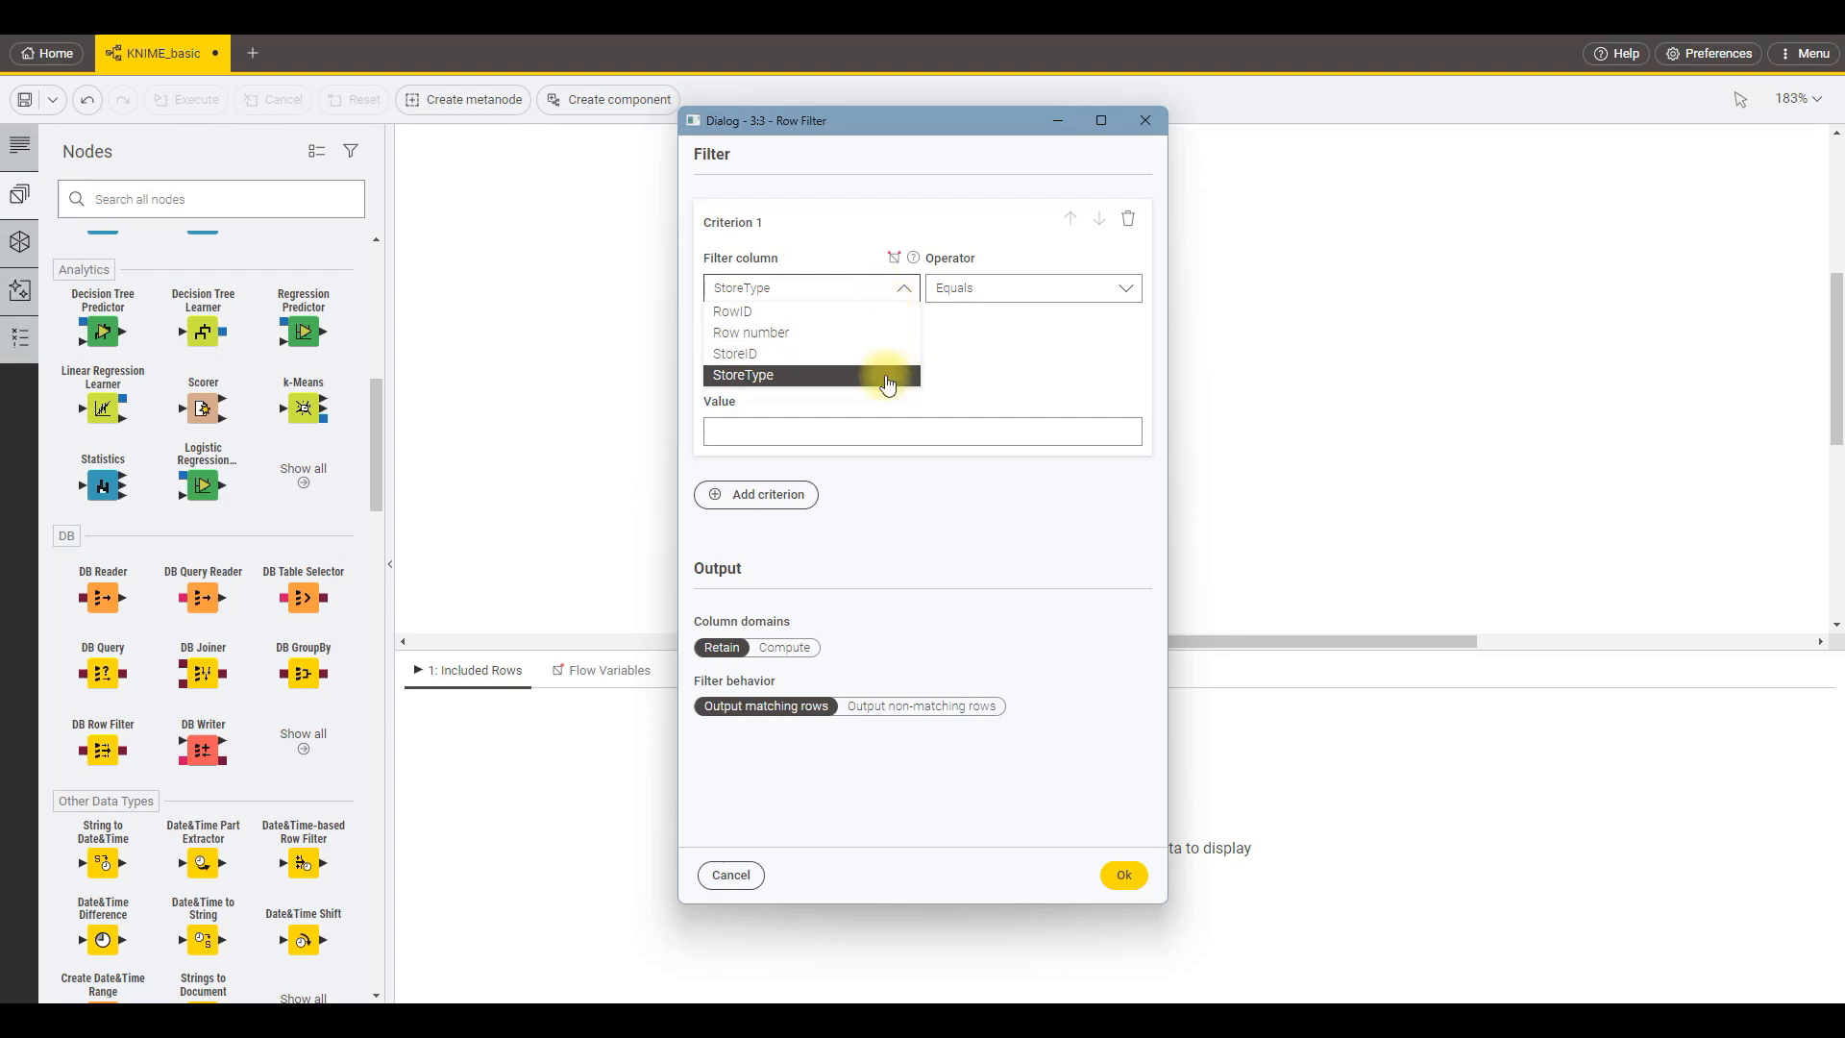
pyautogui.click(878, 375)
pyautogui.click(1107, 296)
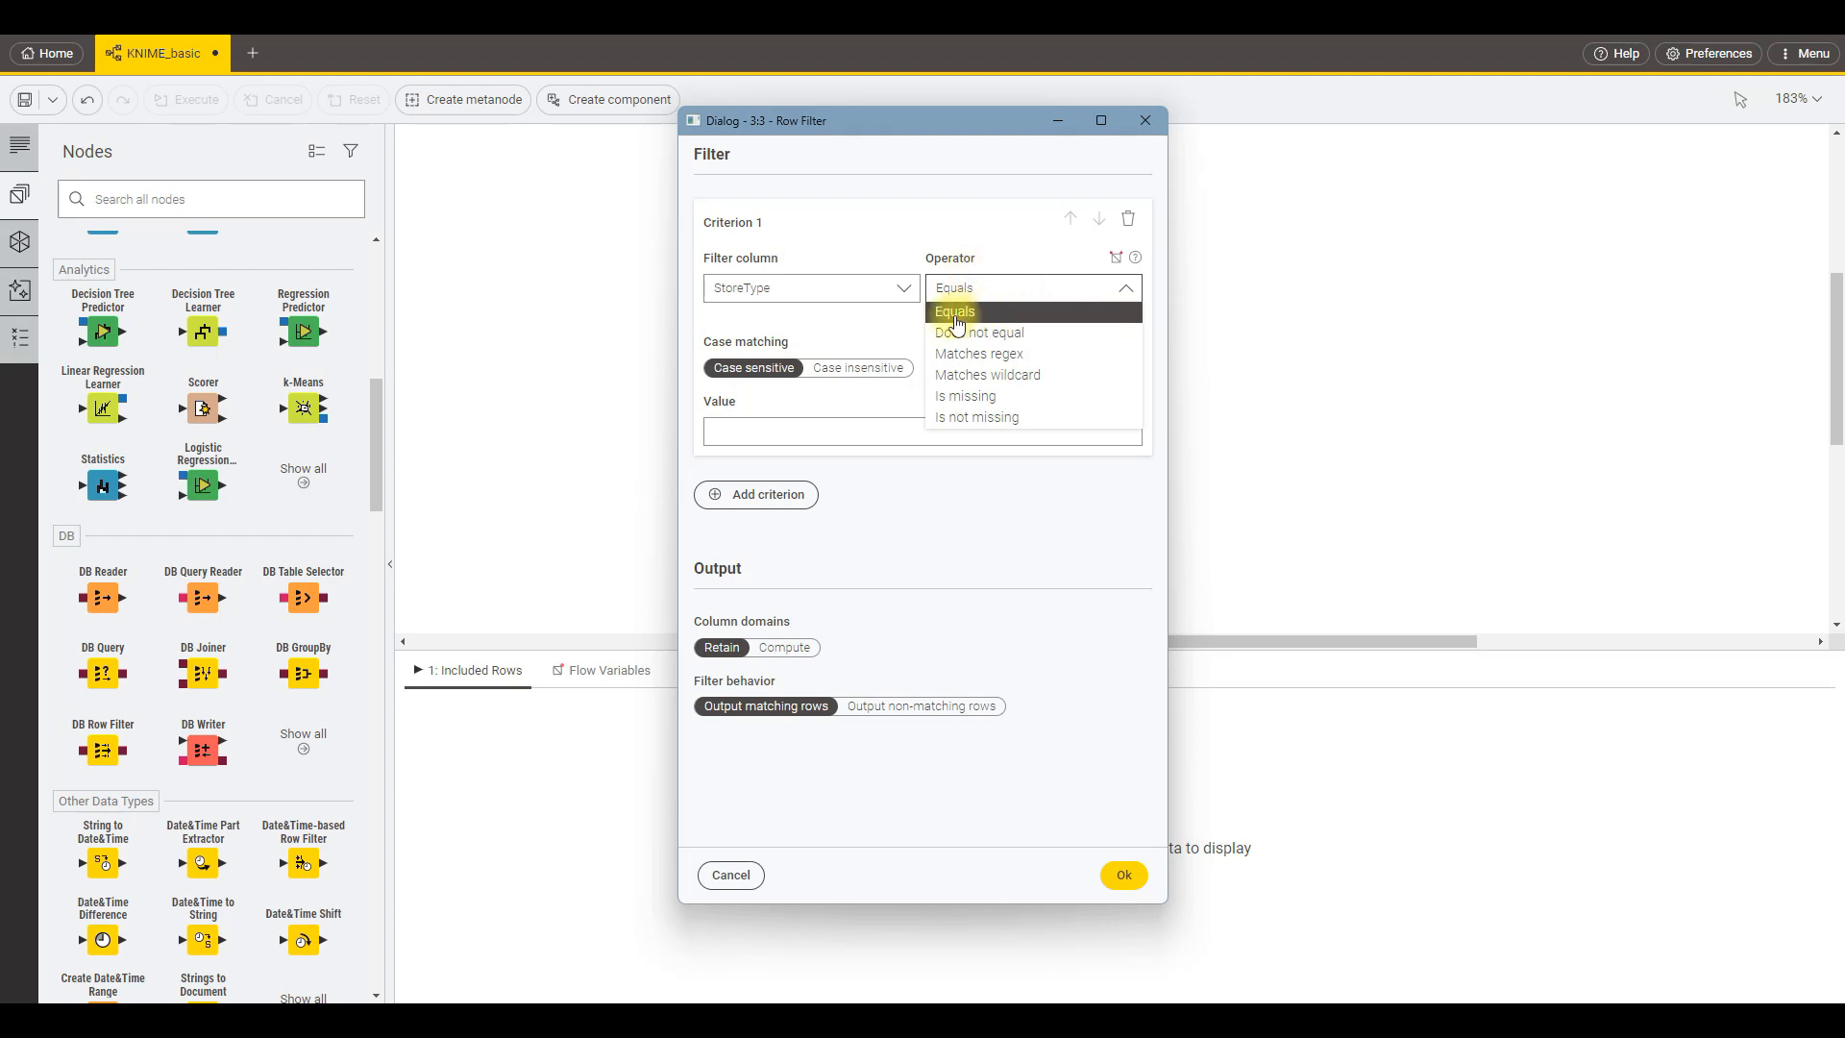
pyautogui.click(889, 432)
pyautogui.hotkey('ctrl', 'v')
pyautogui.tripleClick(1043, 430)
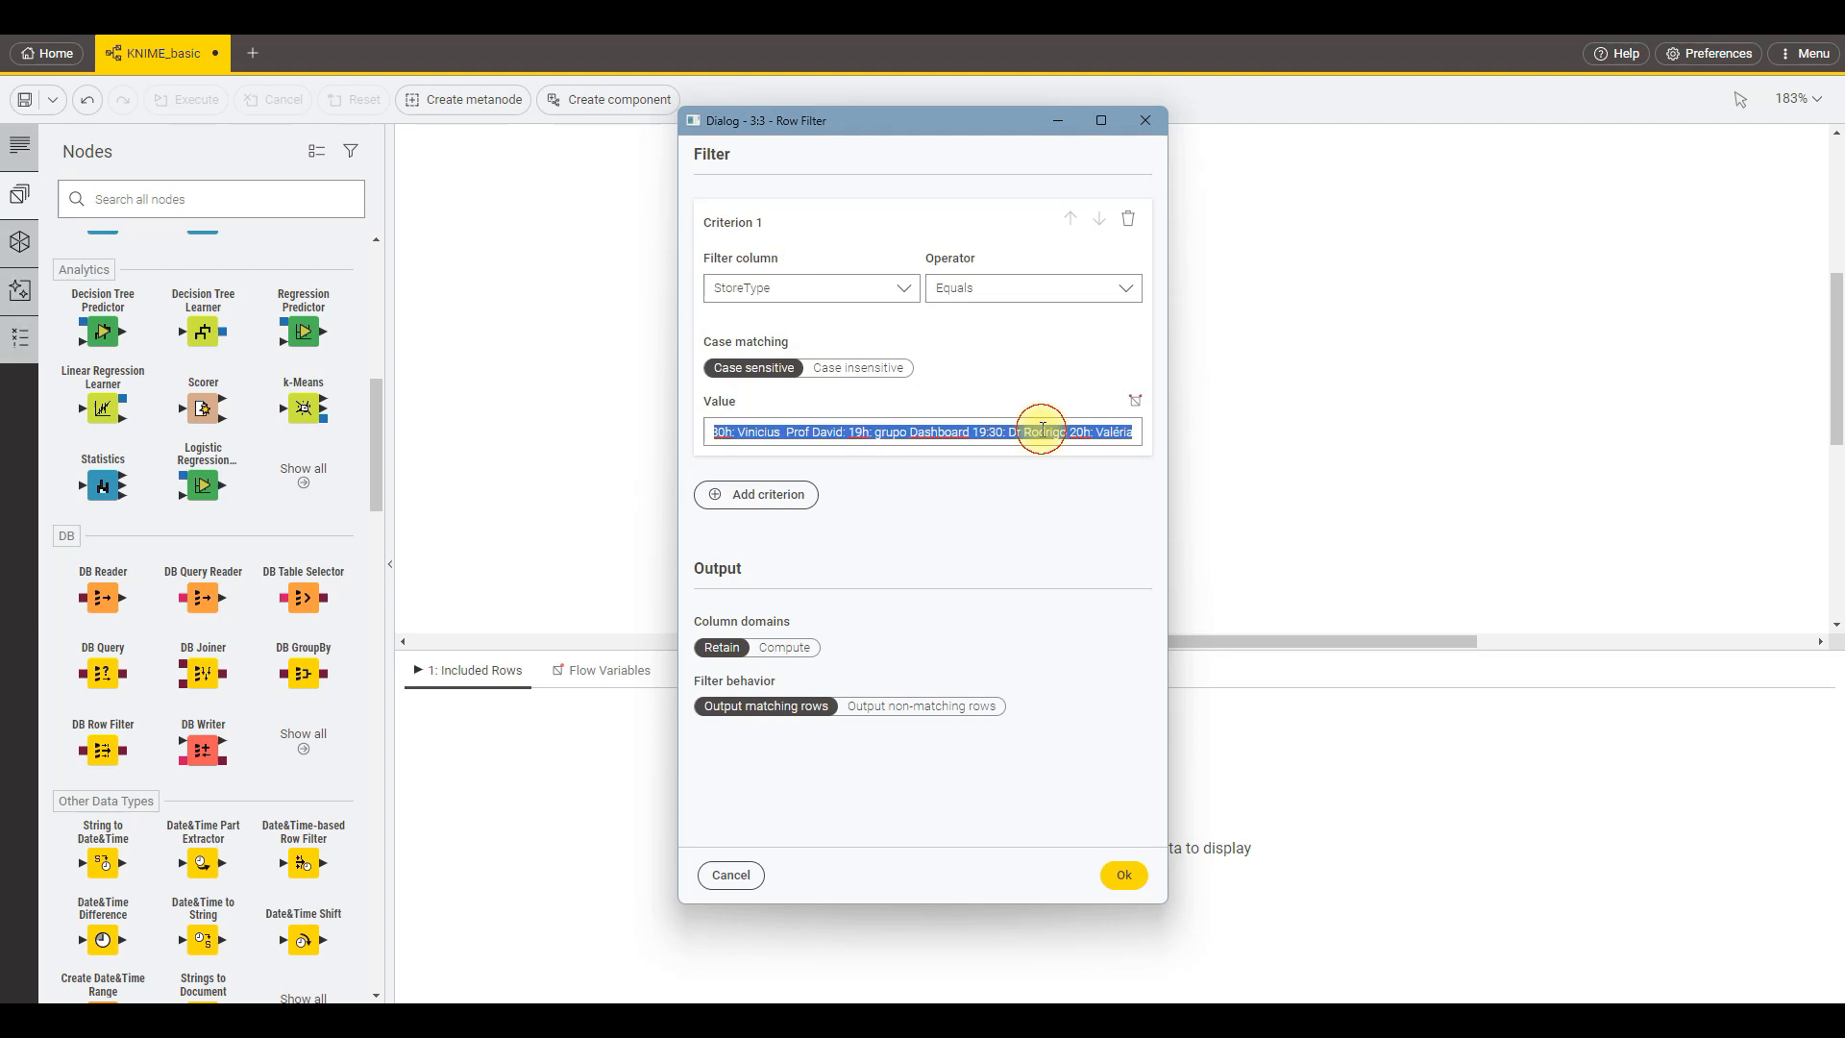
pyautogui.press('BackSpace')
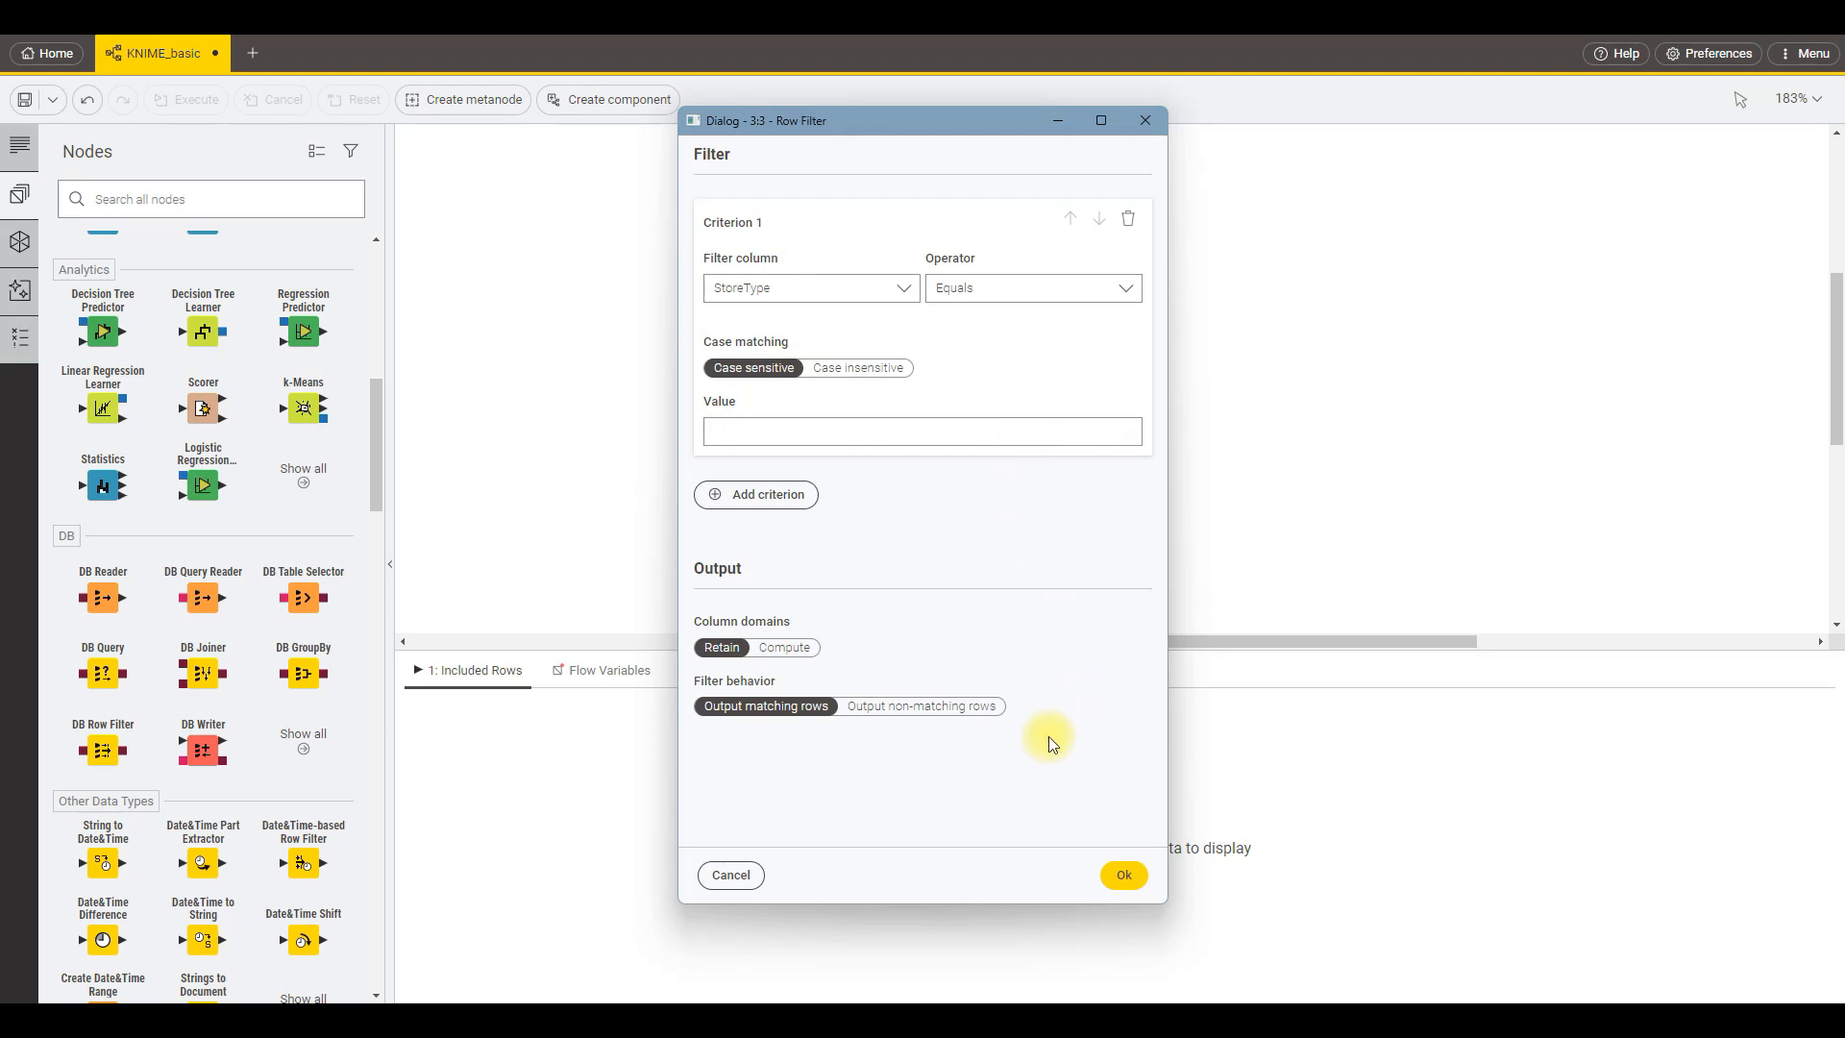
# Copy Online Store from the Table View's StoreType column and set it as the Row Filter criterion's value.
pyautogui.click(1124, 873)
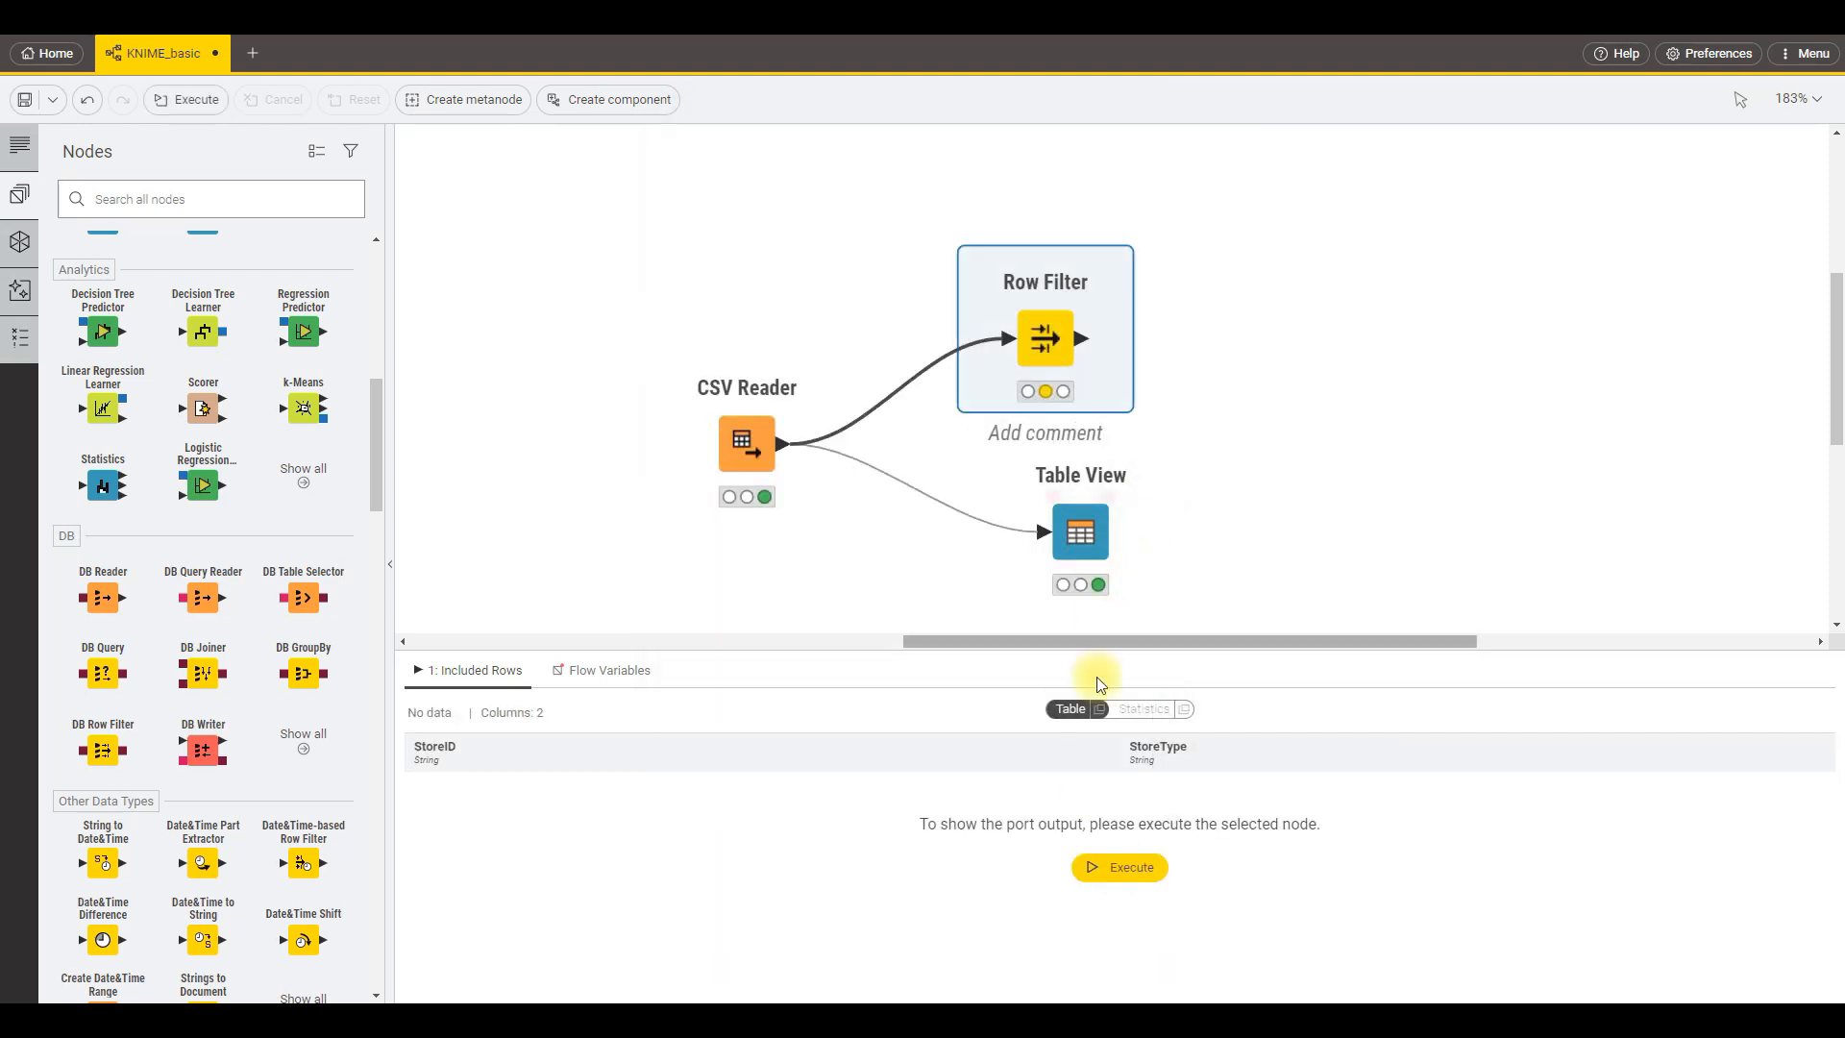
pyautogui.click(1089, 535)
pyautogui.click(1172, 830)
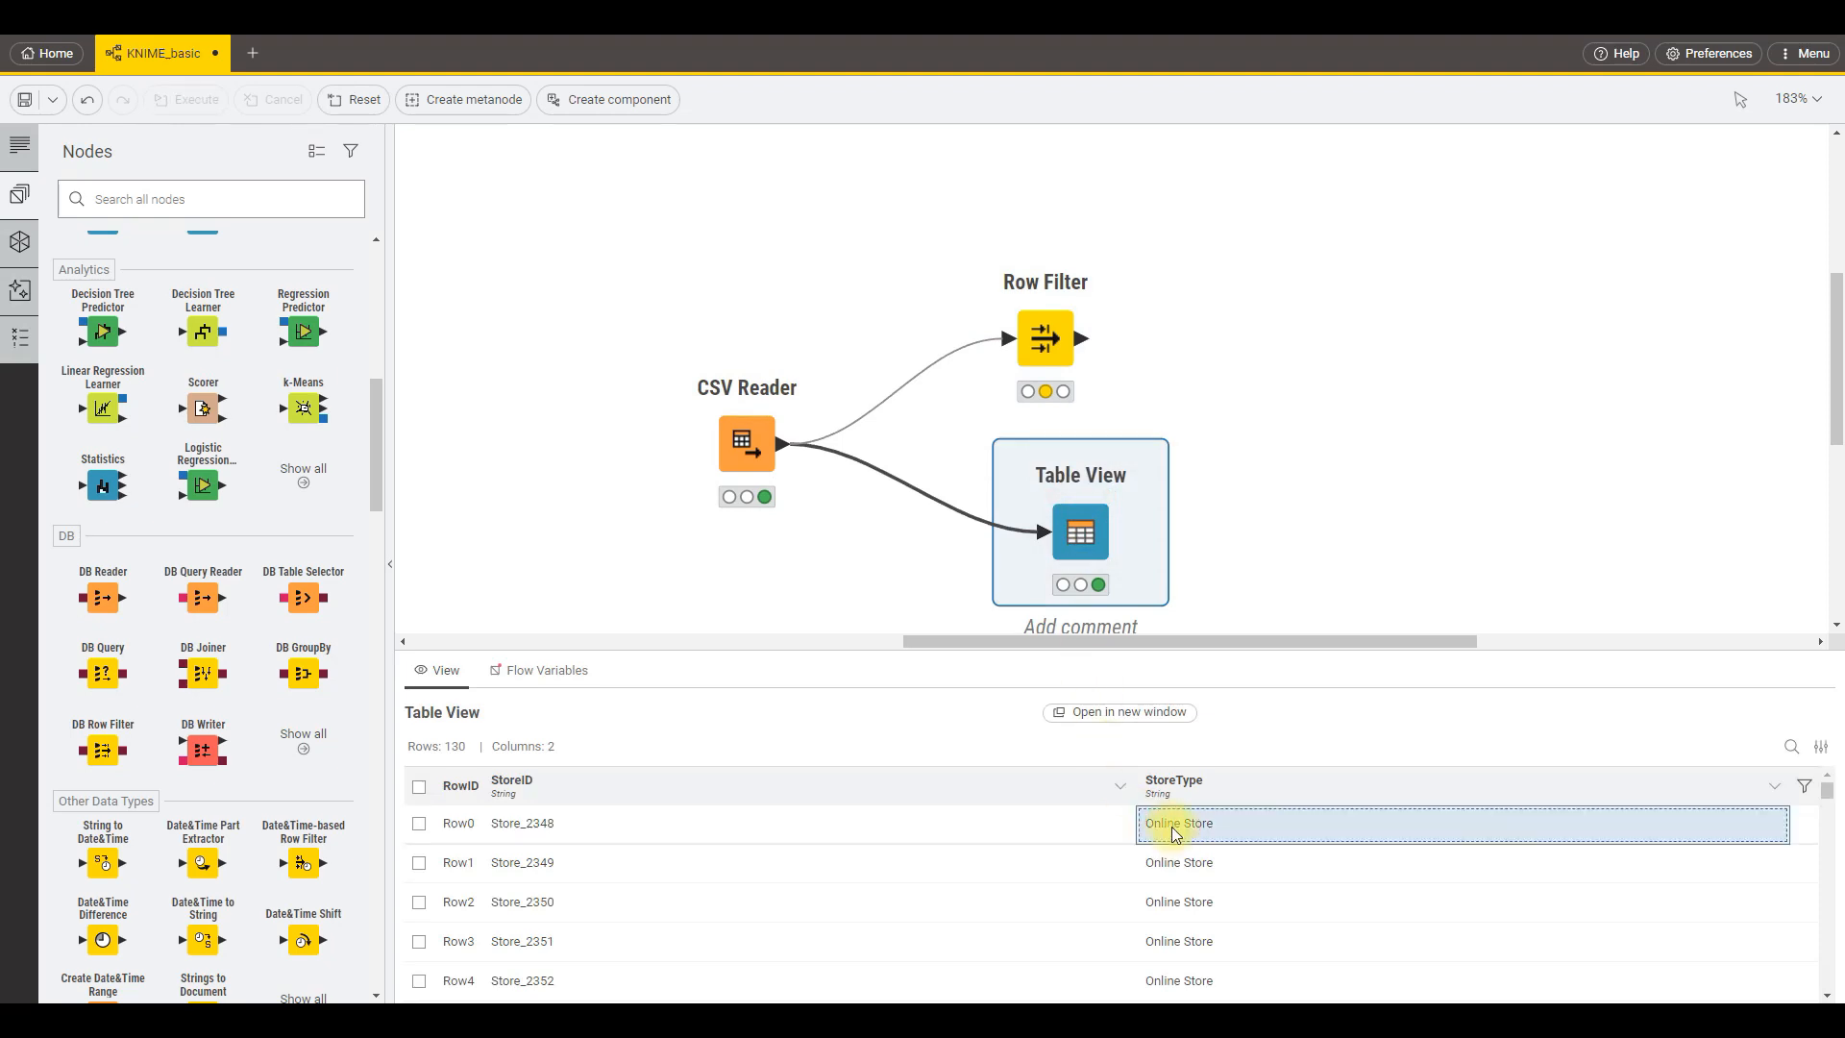
pyautogui.doubleClick(1048, 336)
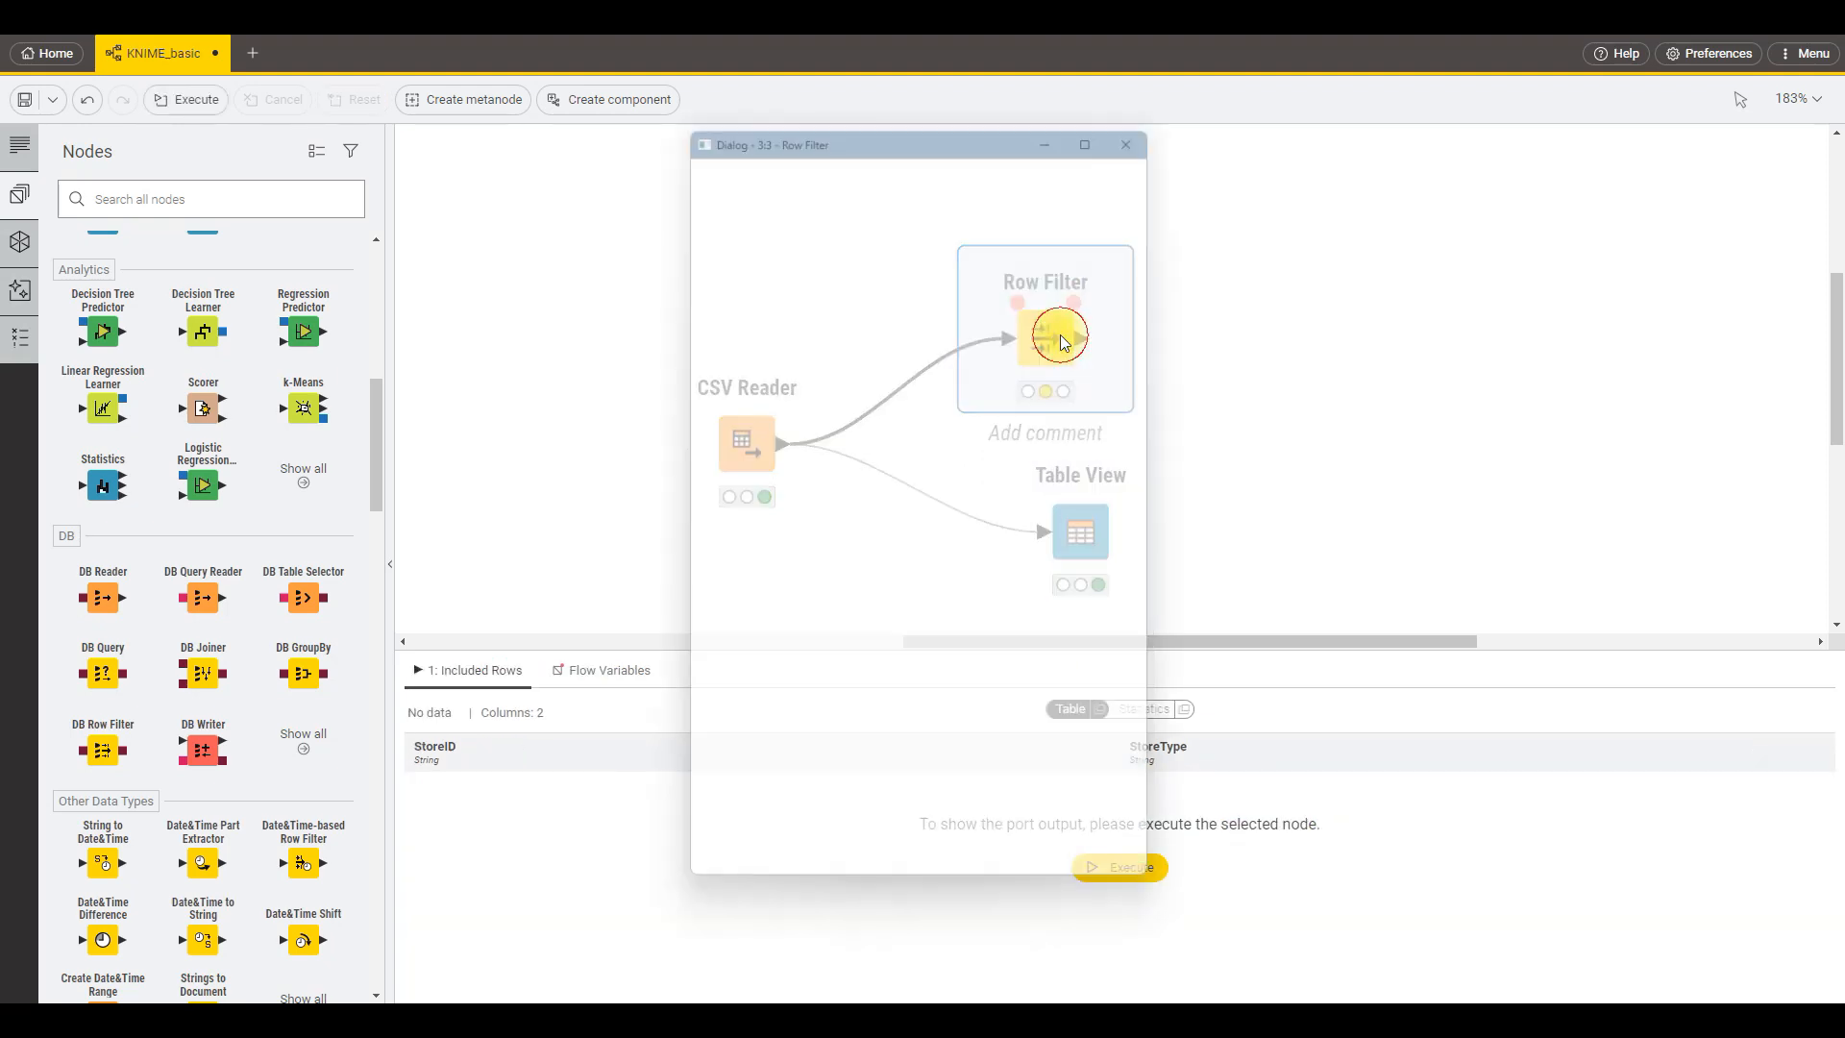
pyautogui.click(856, 431)
pyautogui.hotkey('ctrl', 'v')
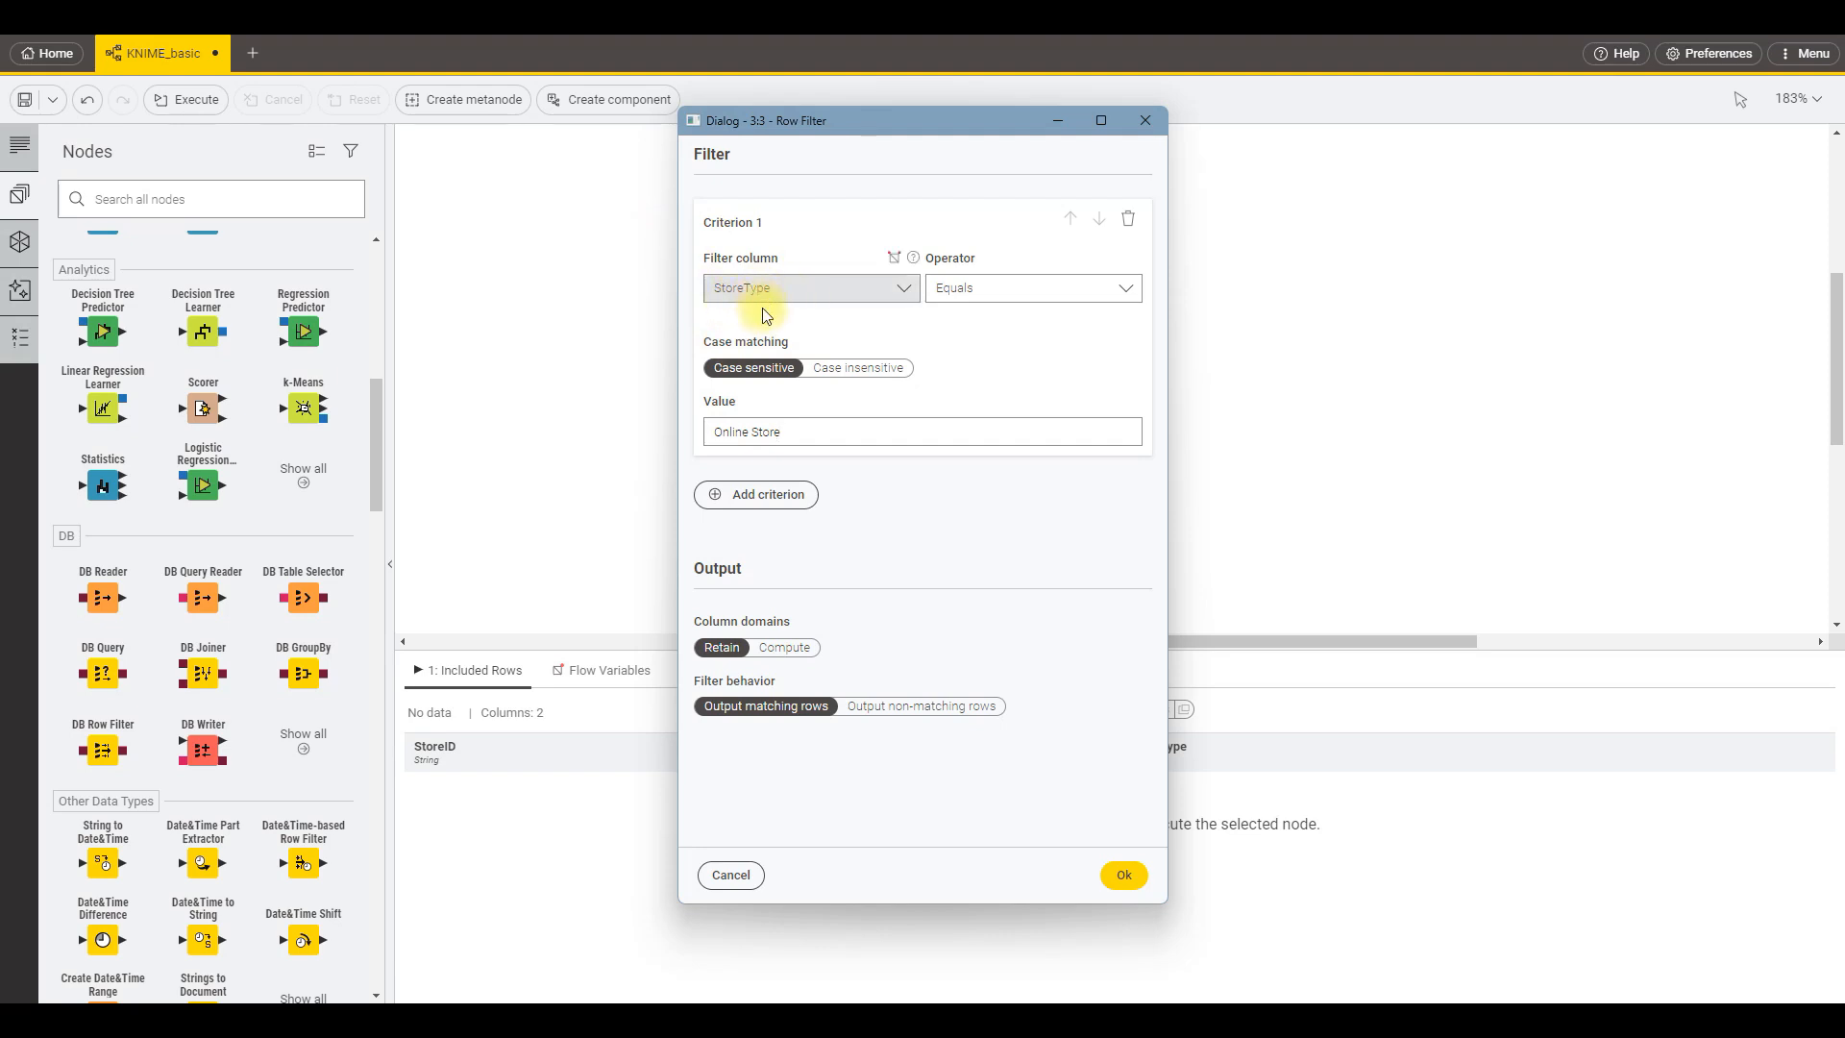
pyautogui.moveTo(970, 120); pyautogui.dragTo(705, 109)
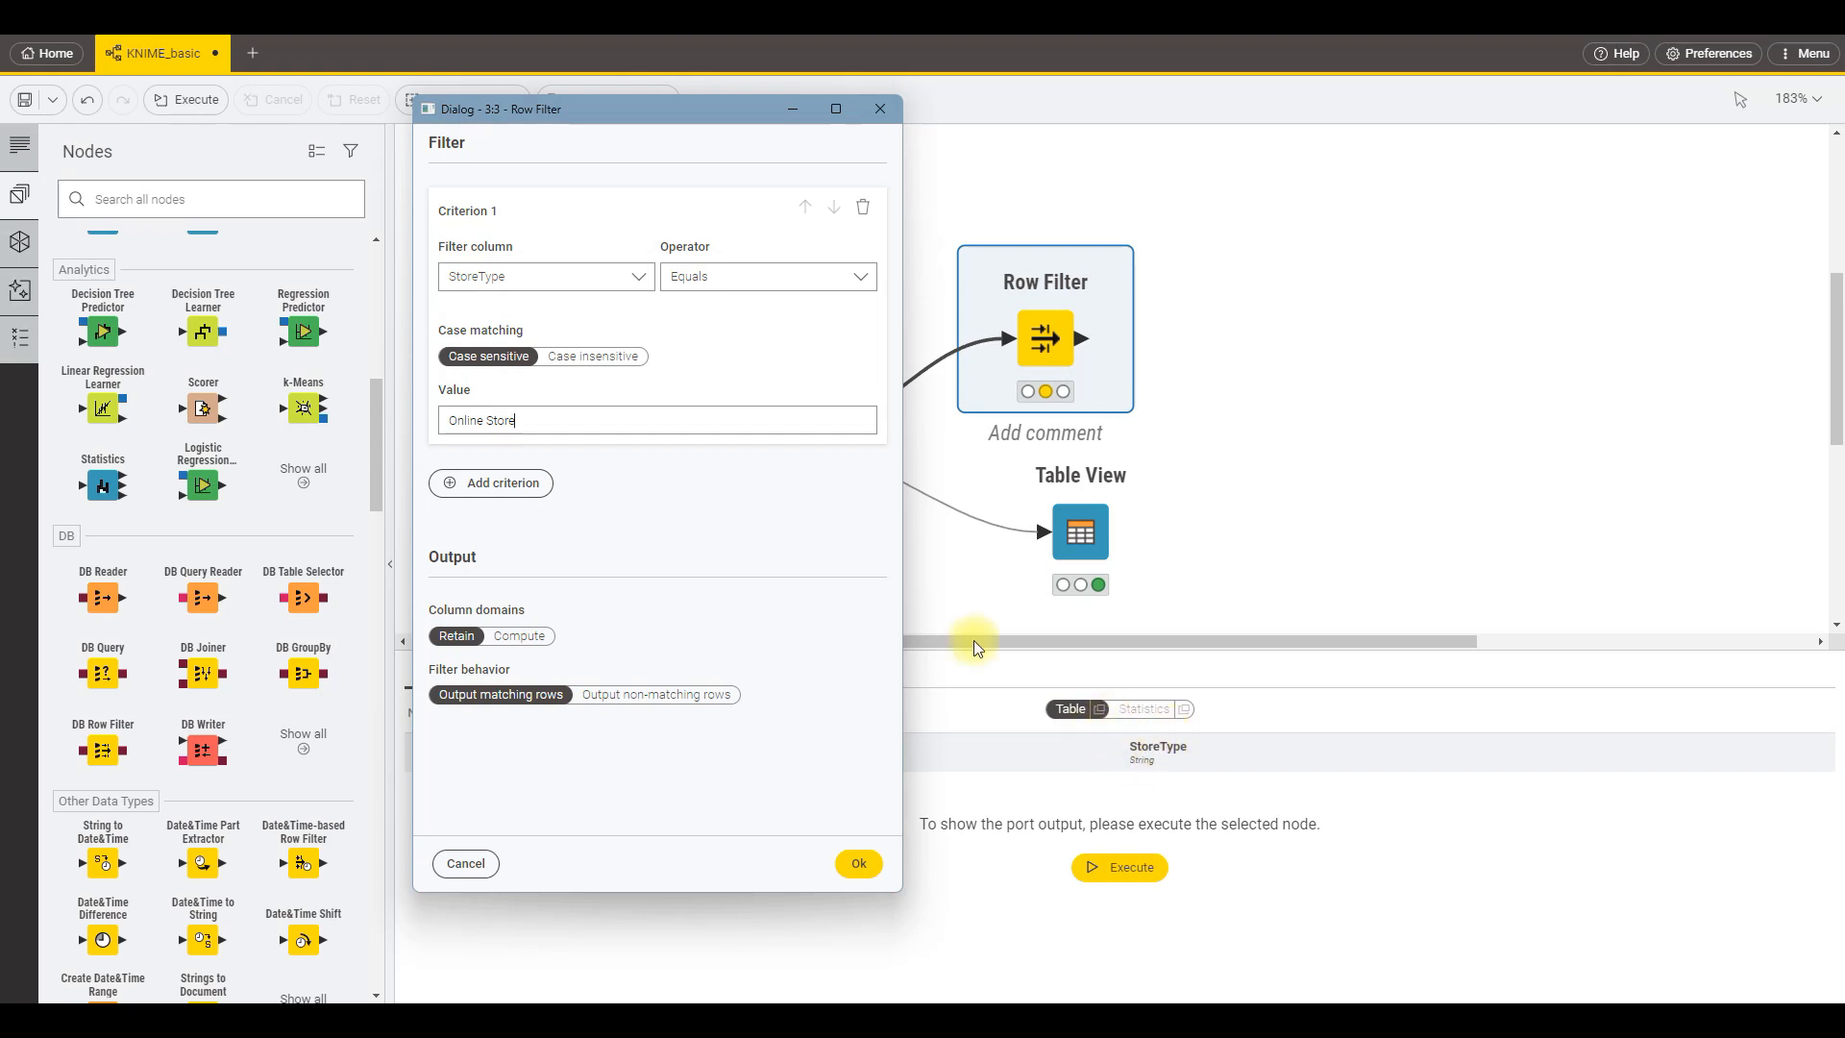
pyautogui.click(855, 860)
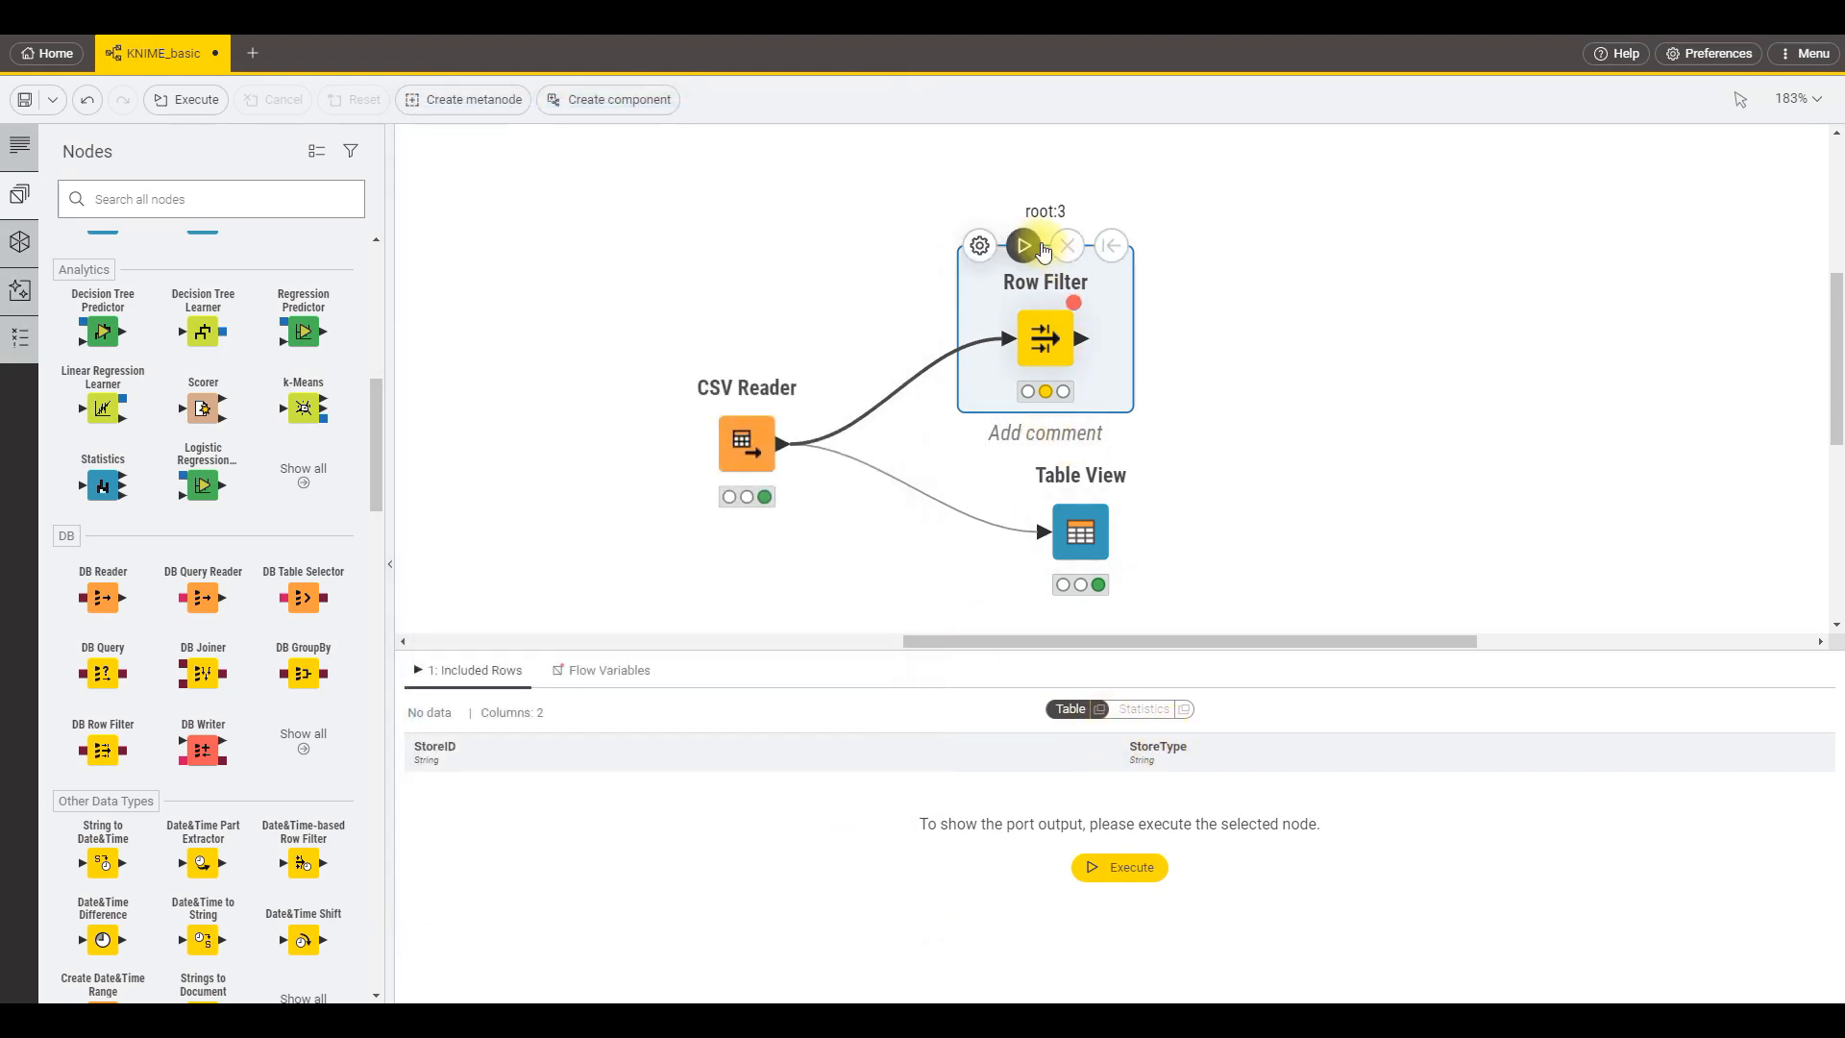
# Execute the Row Filter node and look through the rows of its output table.
pyautogui.click(1043, 249)
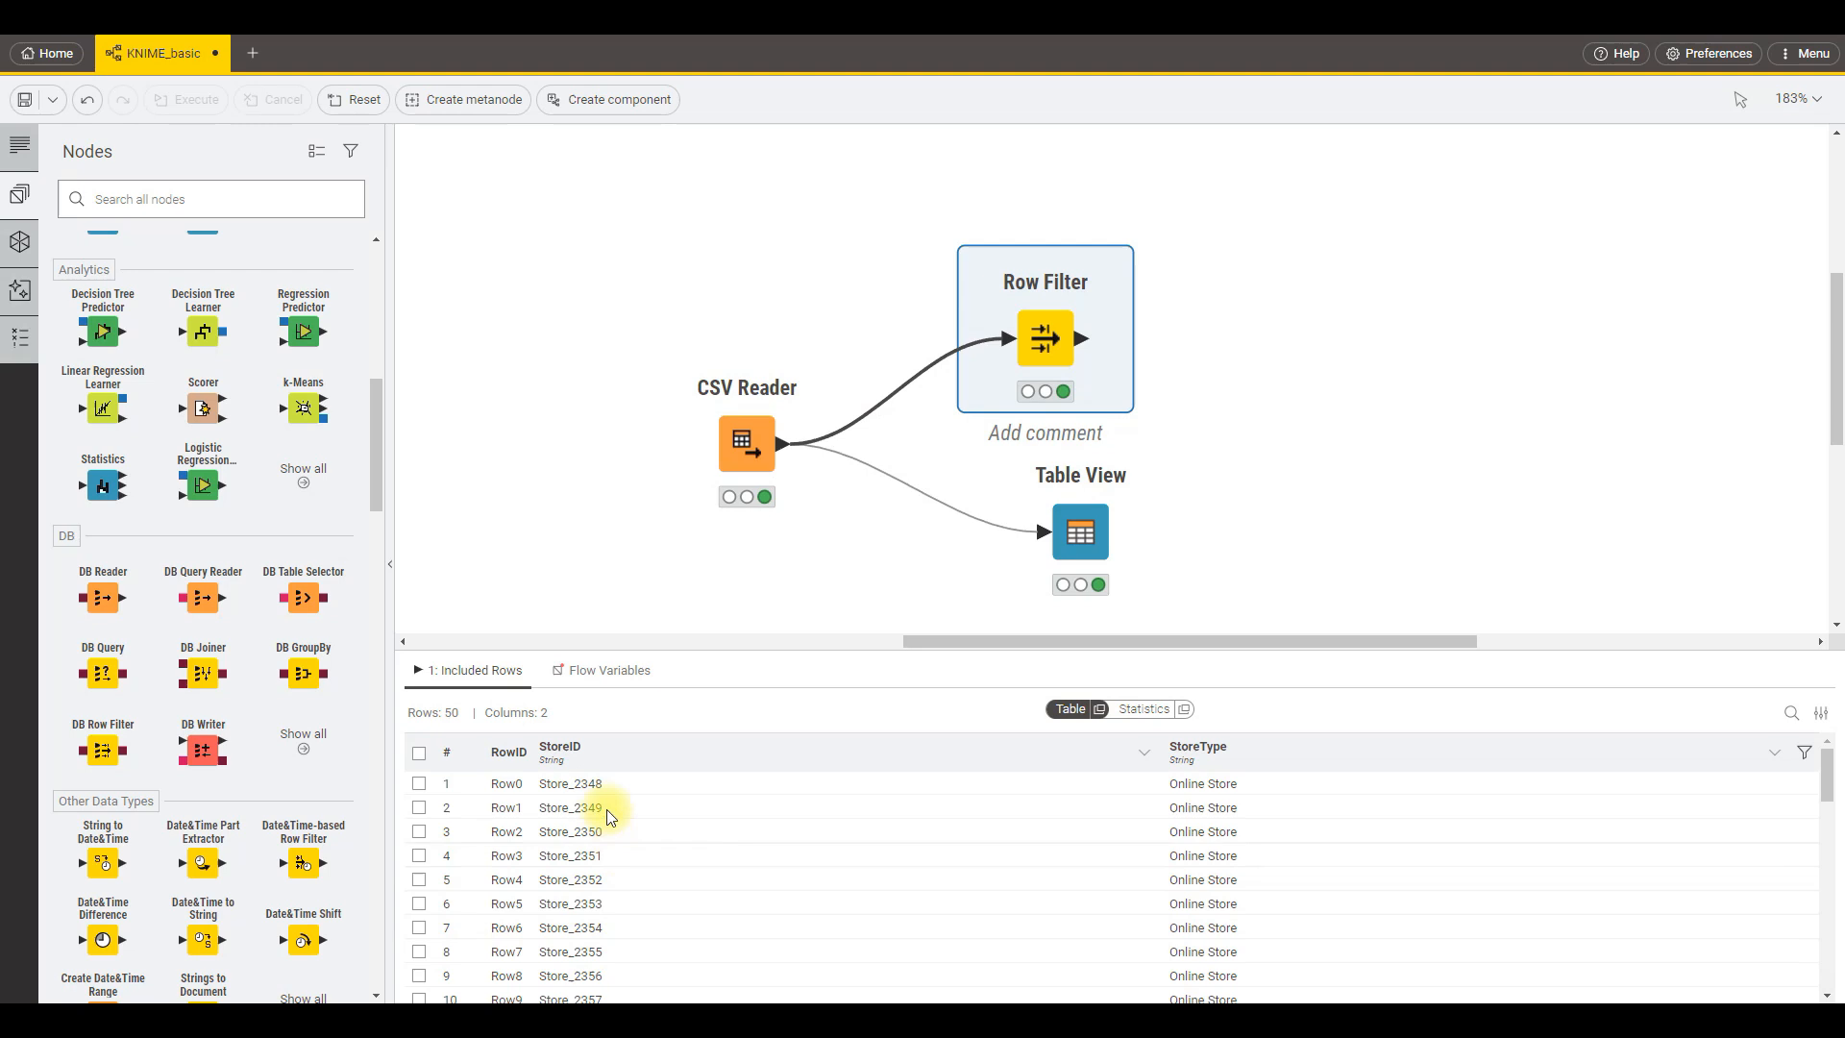
pyautogui.moveTo(1040, 352)
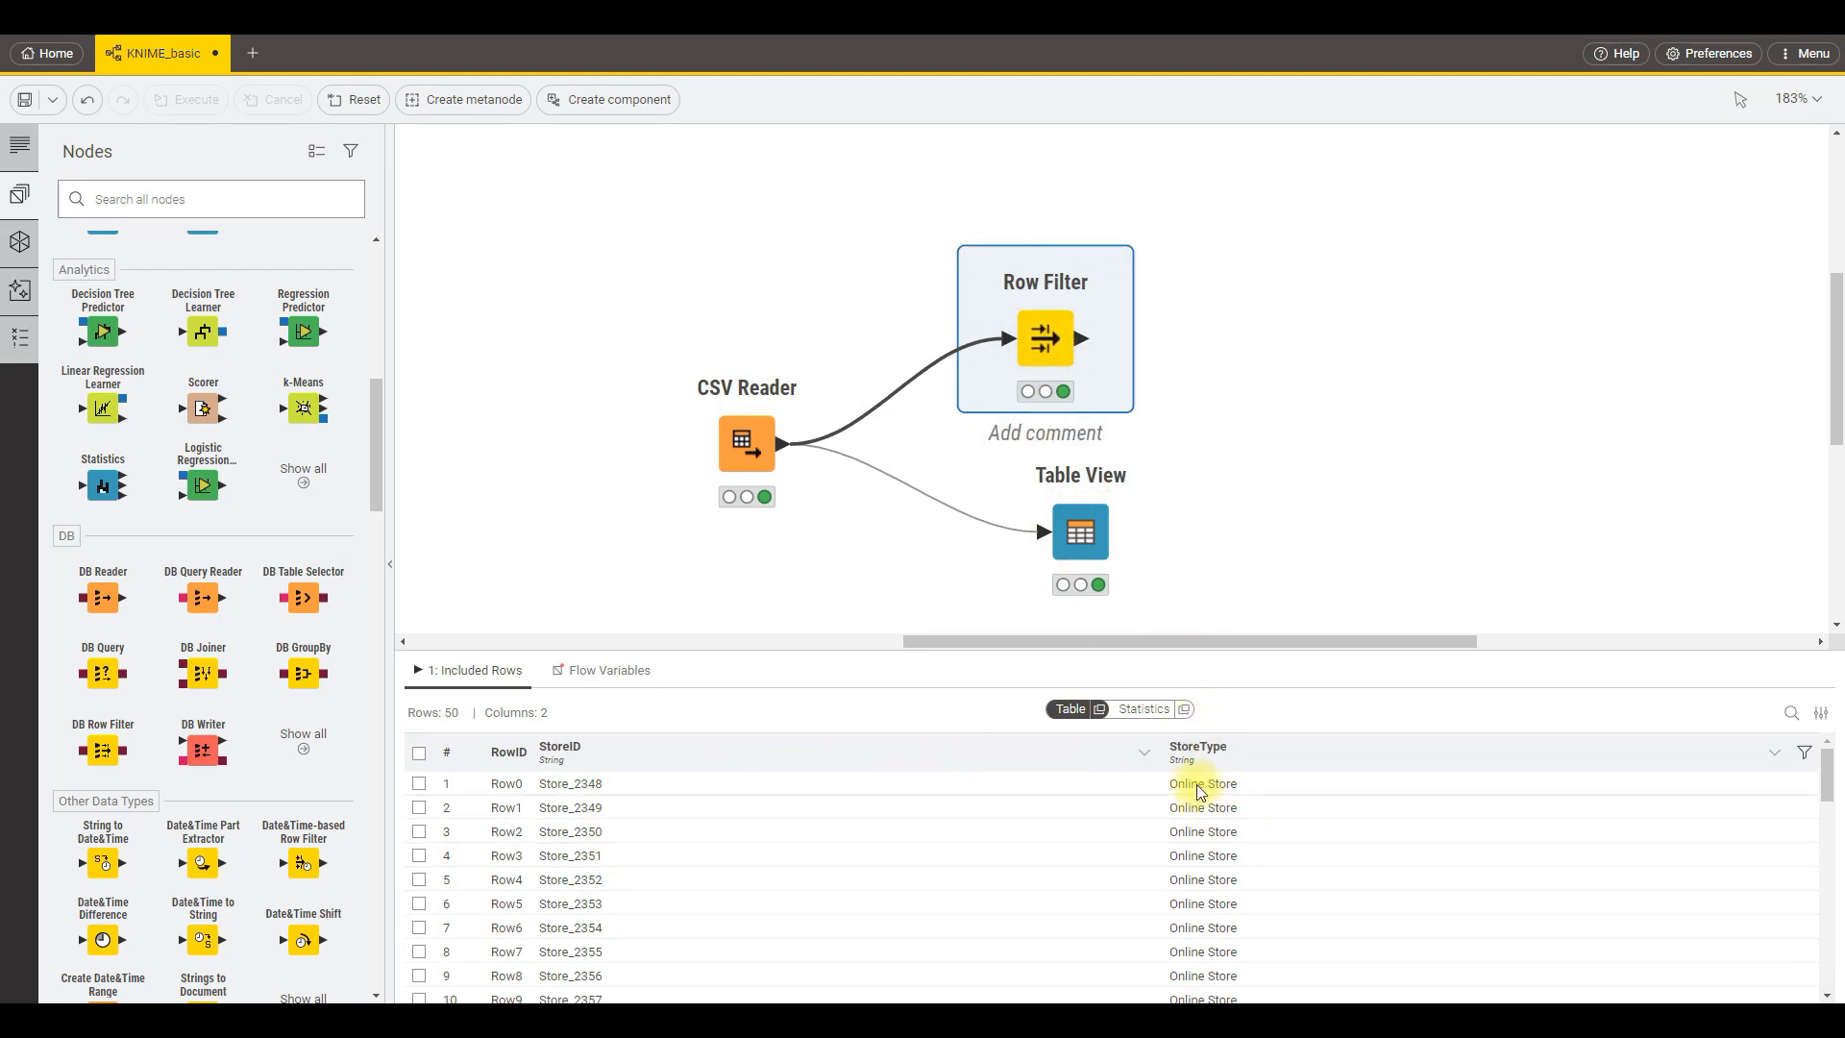
pyautogui.scroll(-4, 1200, 792)
# Review the Row Filter's criterion and its output row count, and move the node higher above the Table View.
pyautogui.doubleClick(1048, 339)
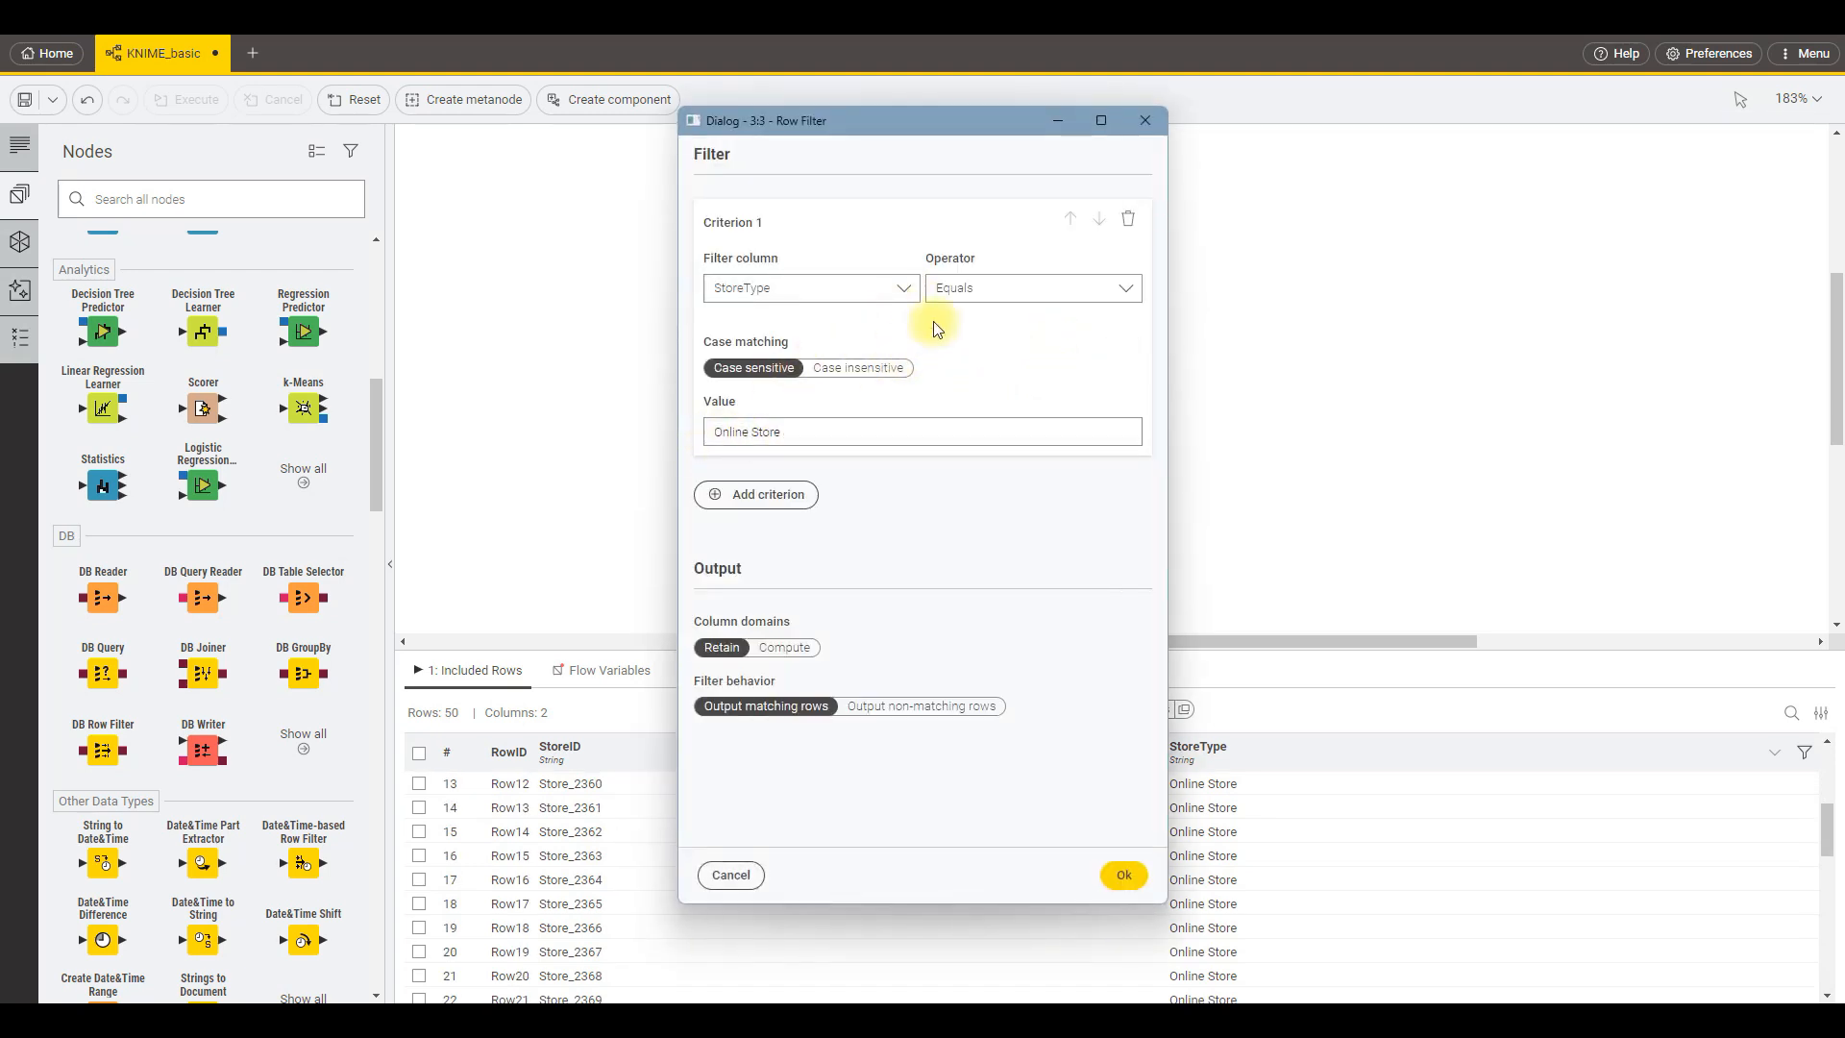
pyautogui.click(1121, 875)
pyautogui.moveTo(1073, 323); pyautogui.dragTo(1051, 290)
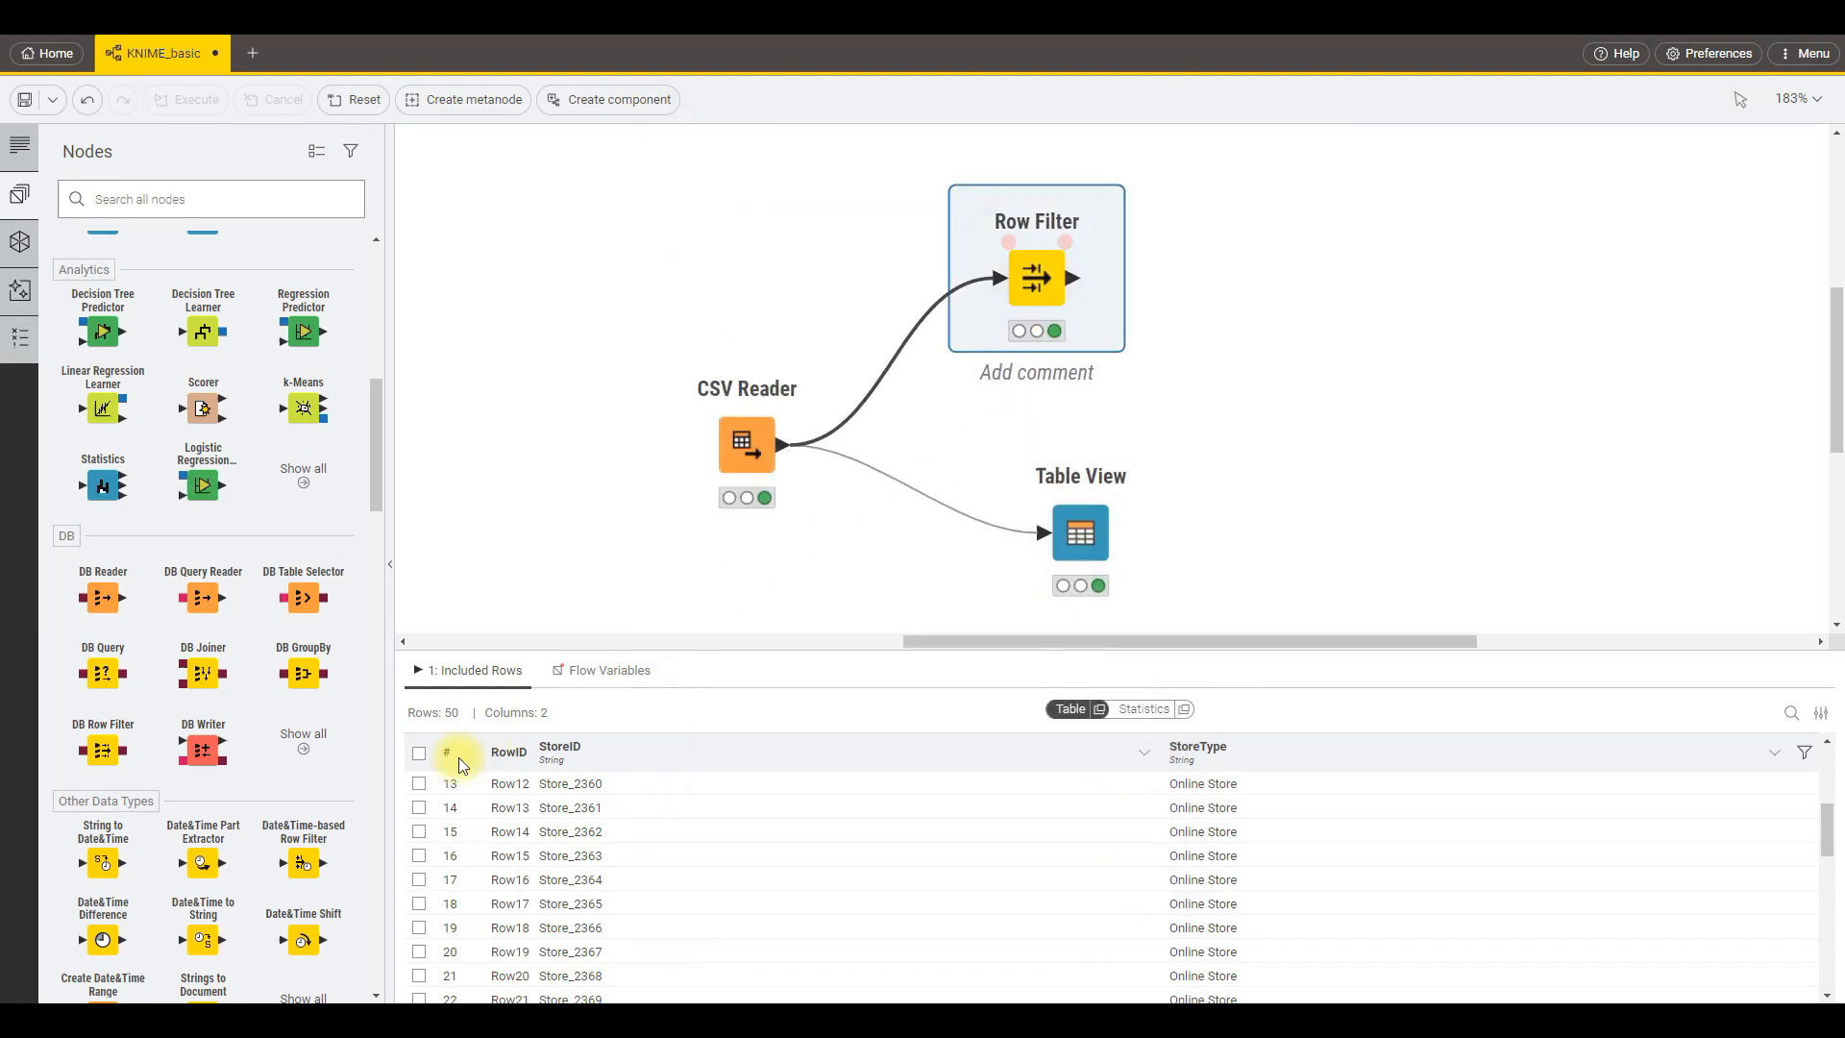
pyautogui.moveTo(399, 712); pyautogui.dragTo(452, 712)
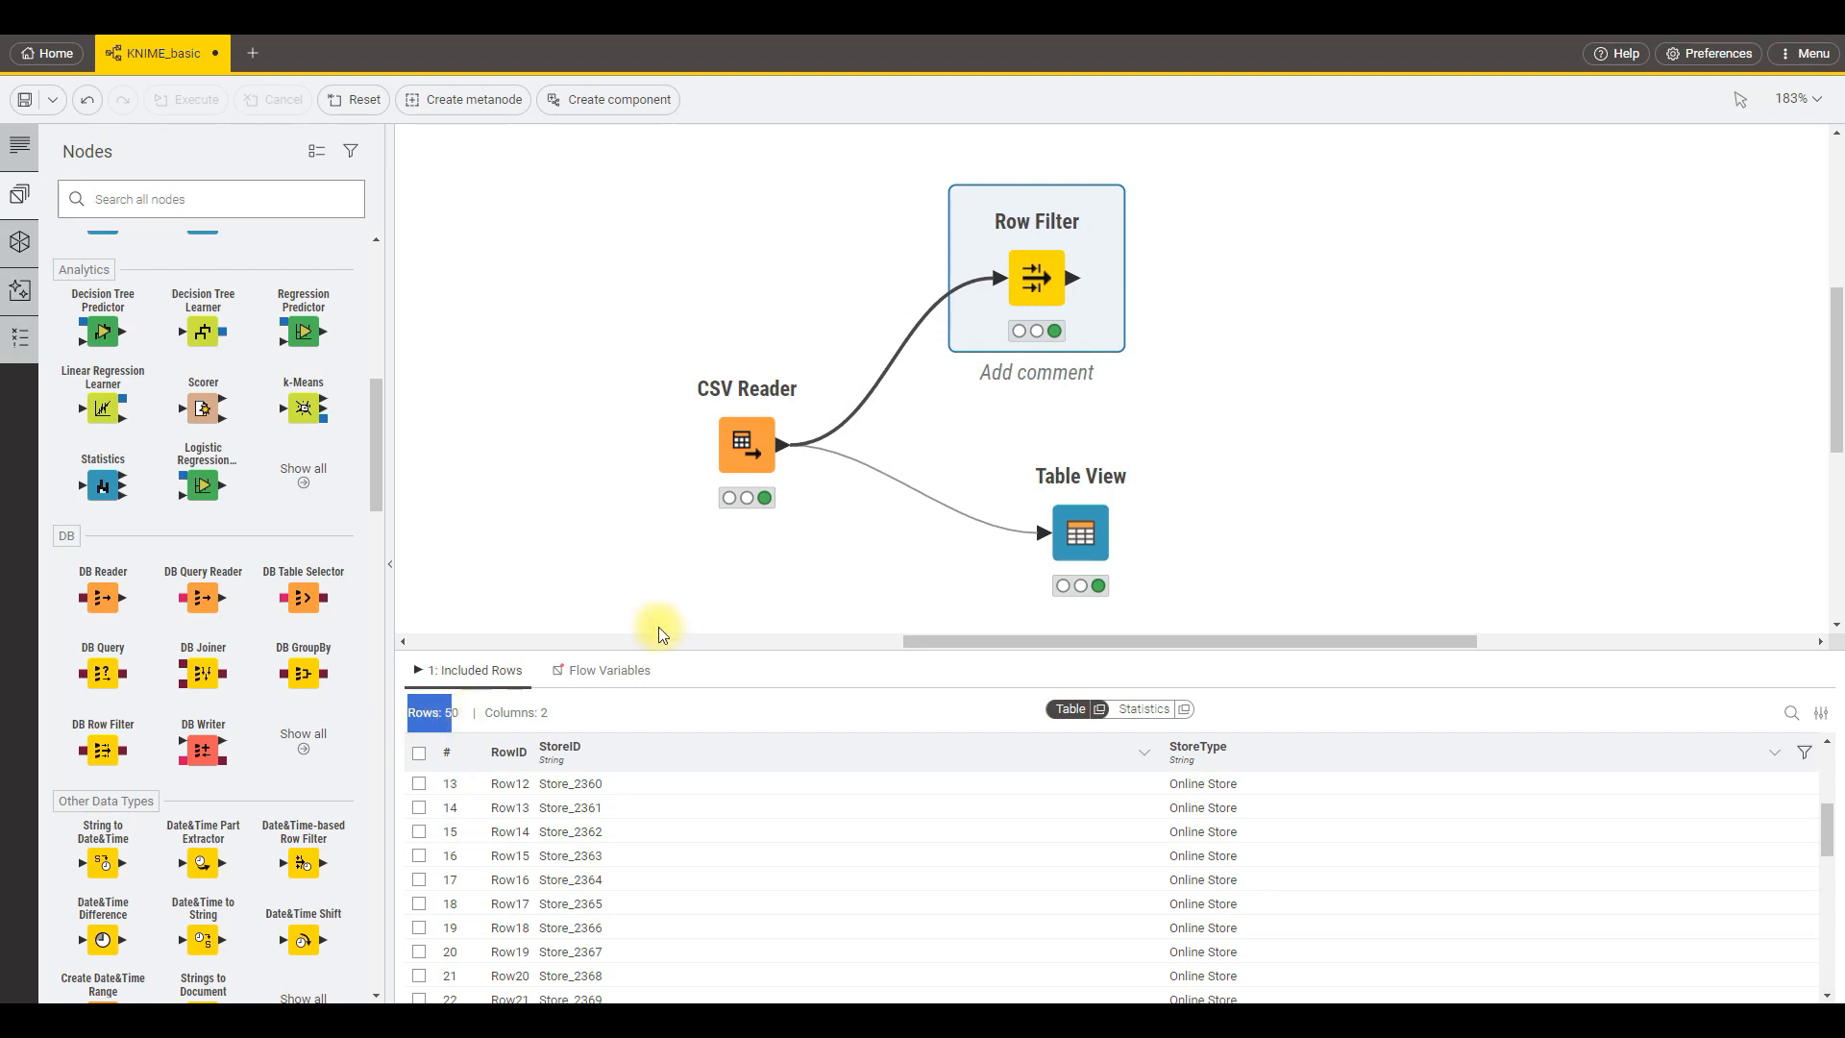
pyautogui.click(746, 444)
pyautogui.click(1034, 302)
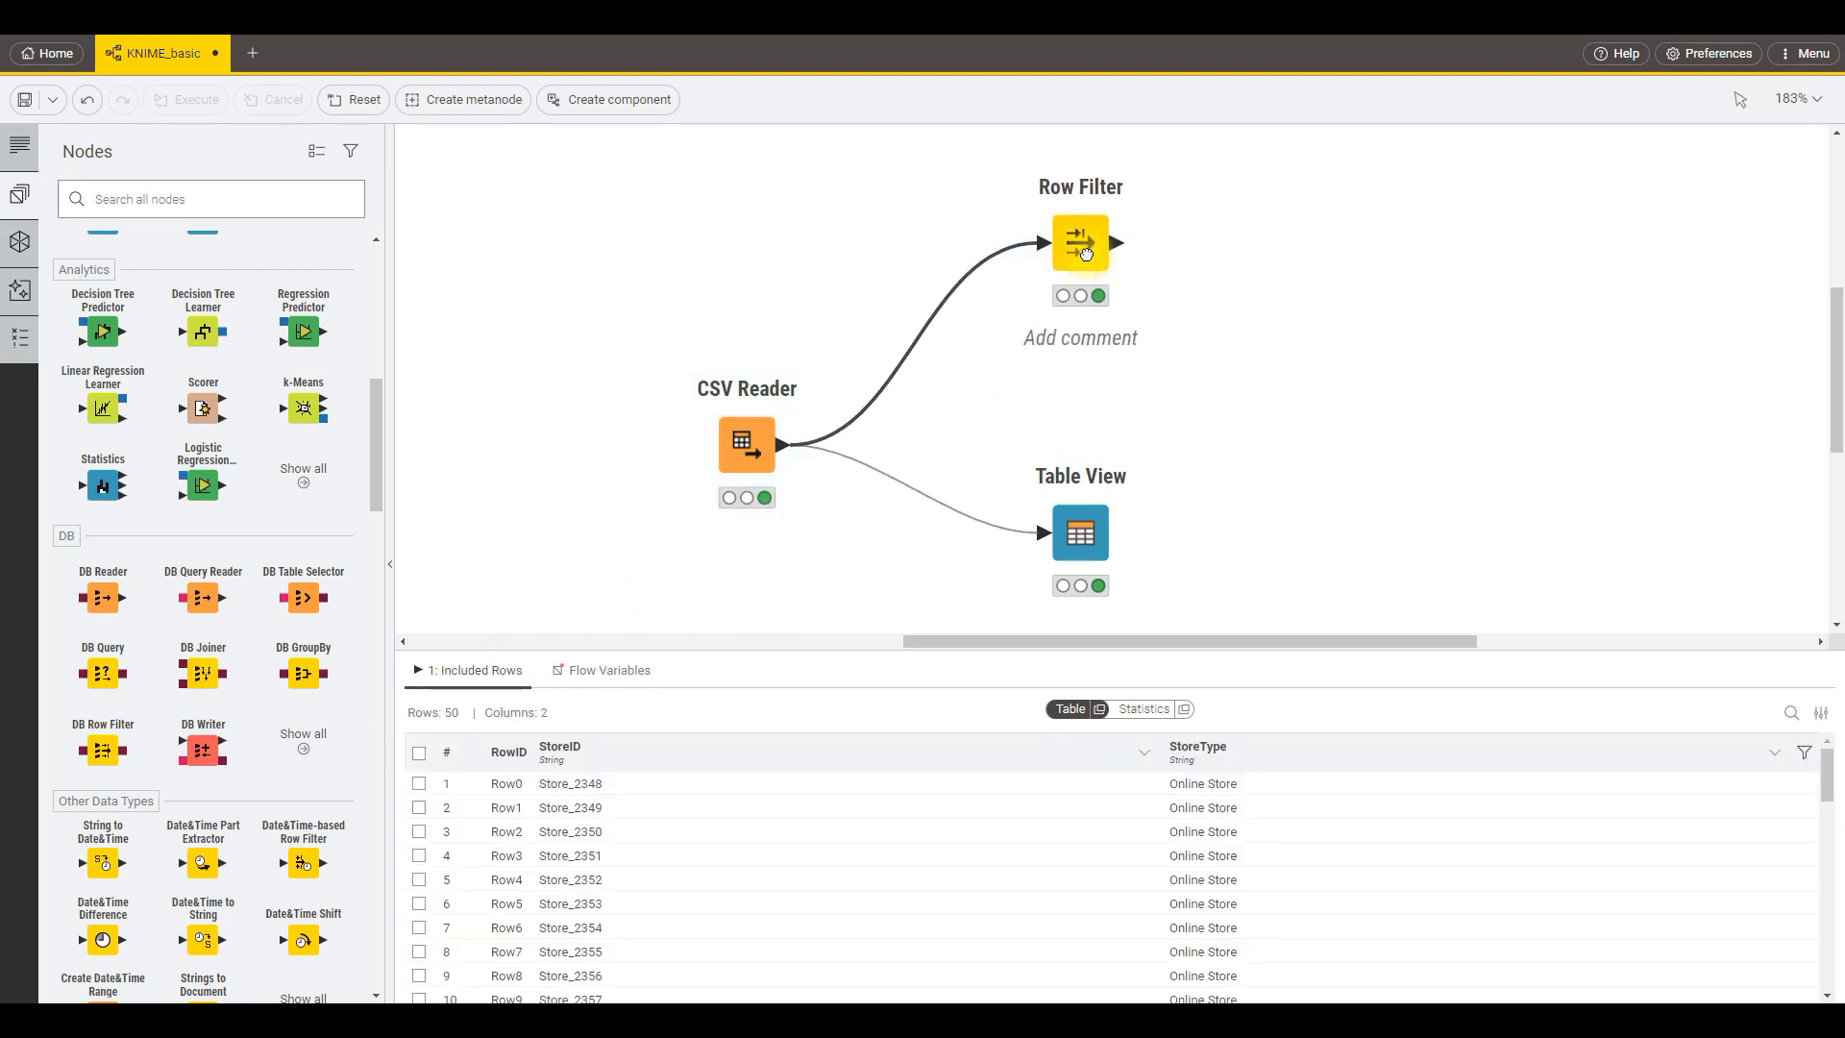
# Add a second Row Filter node, found with "row", from the CSV Reader's output and move the Table View below the CSV Reader.
pyautogui.moveTo(783, 444); pyautogui.dragTo(1088, 413)
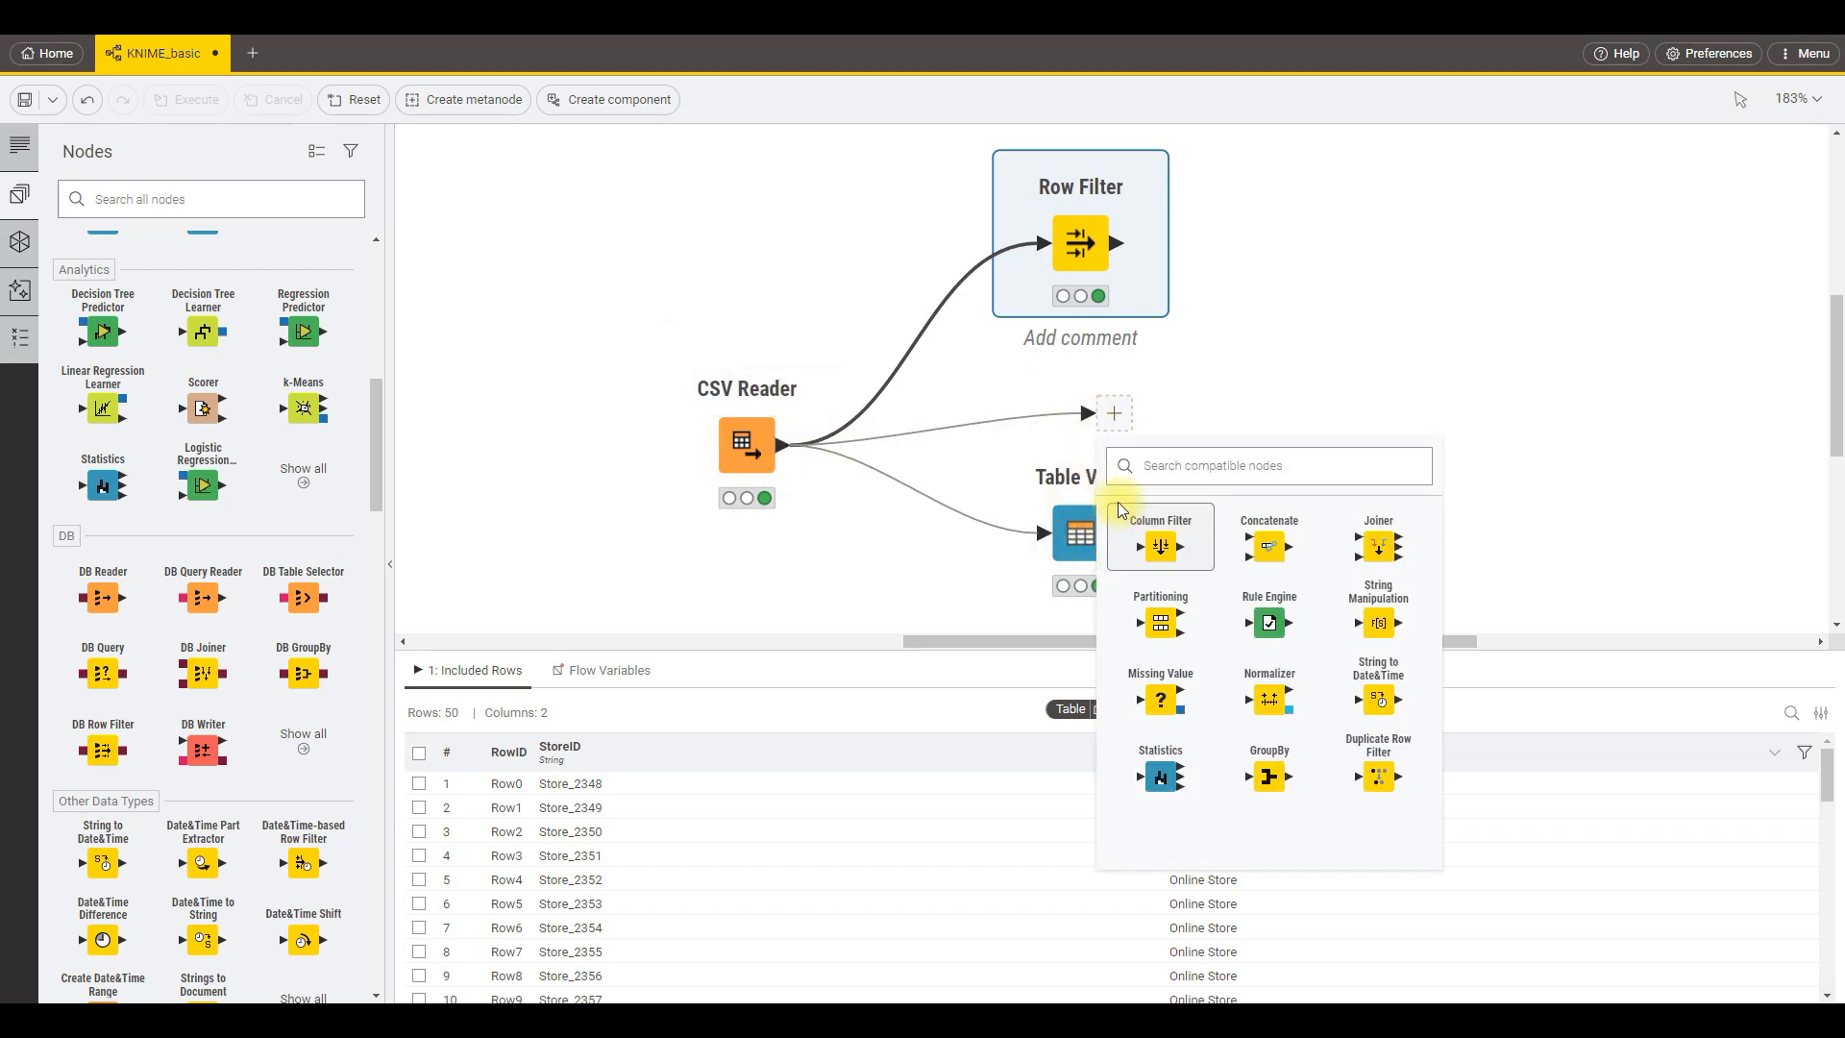
pyautogui.write('ro')
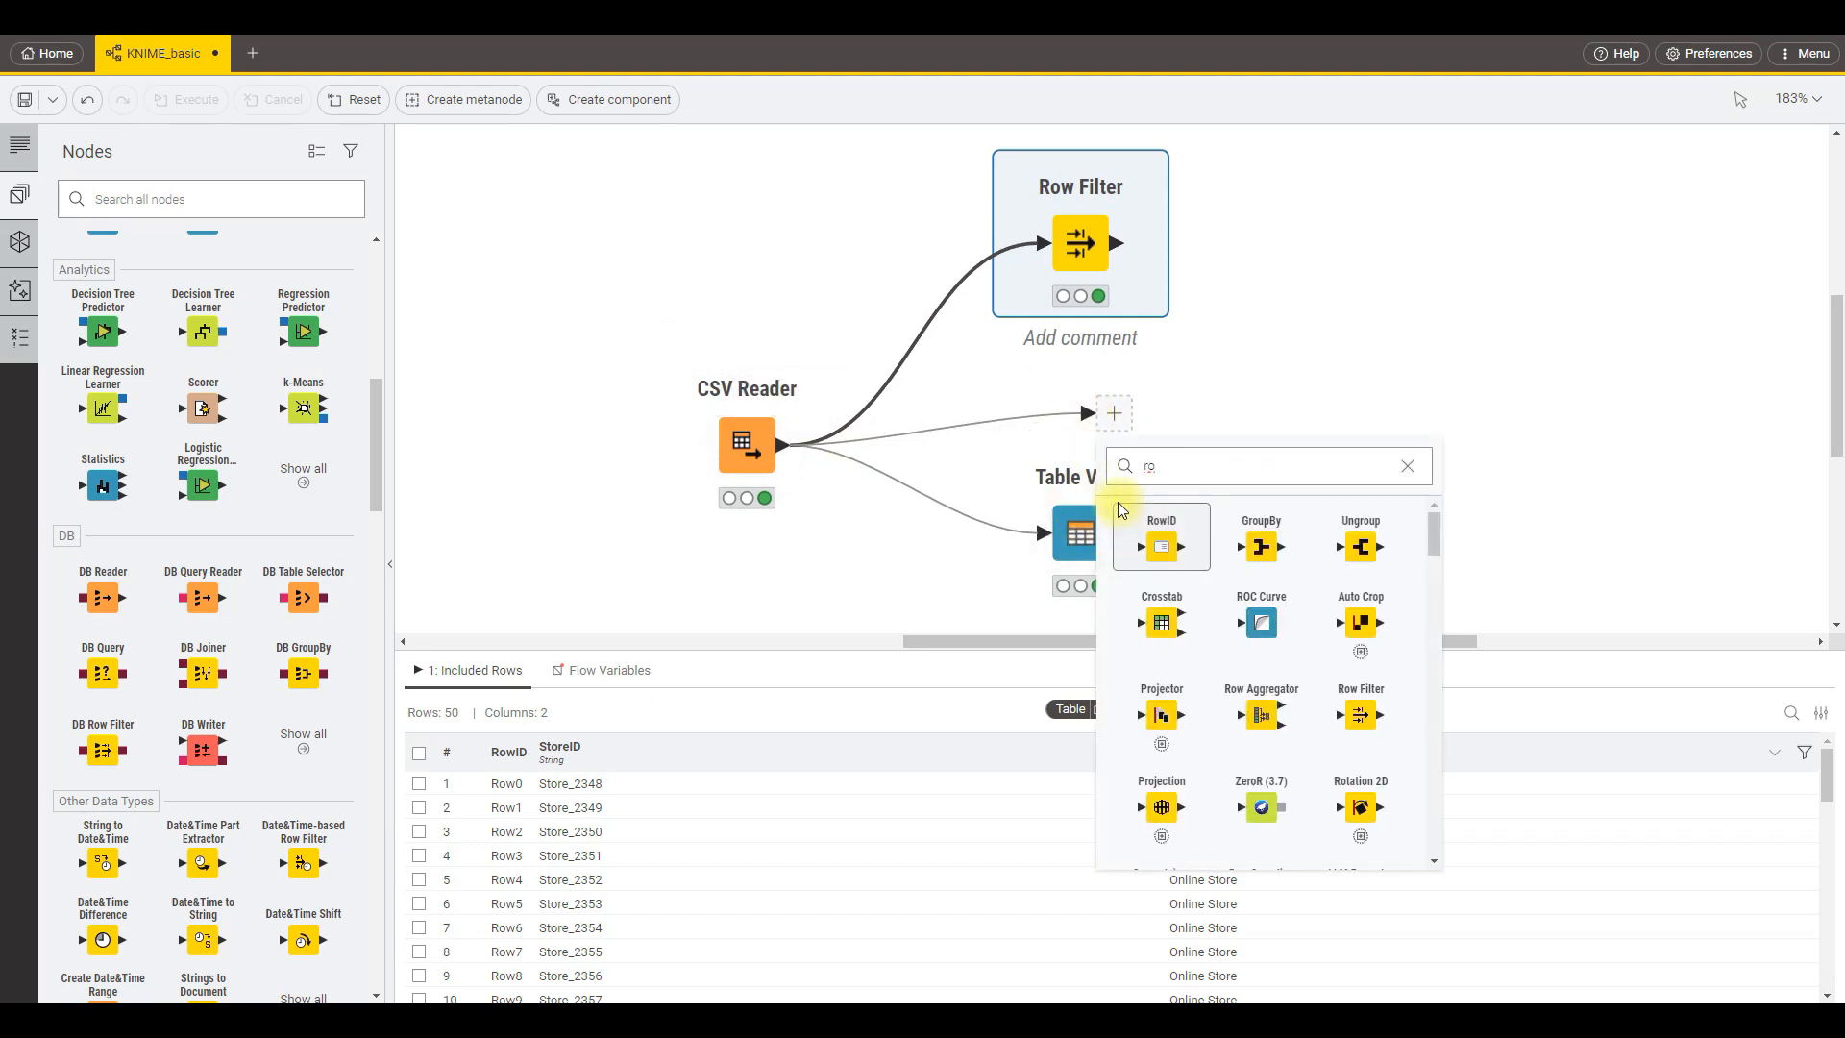
pyautogui.write('w')
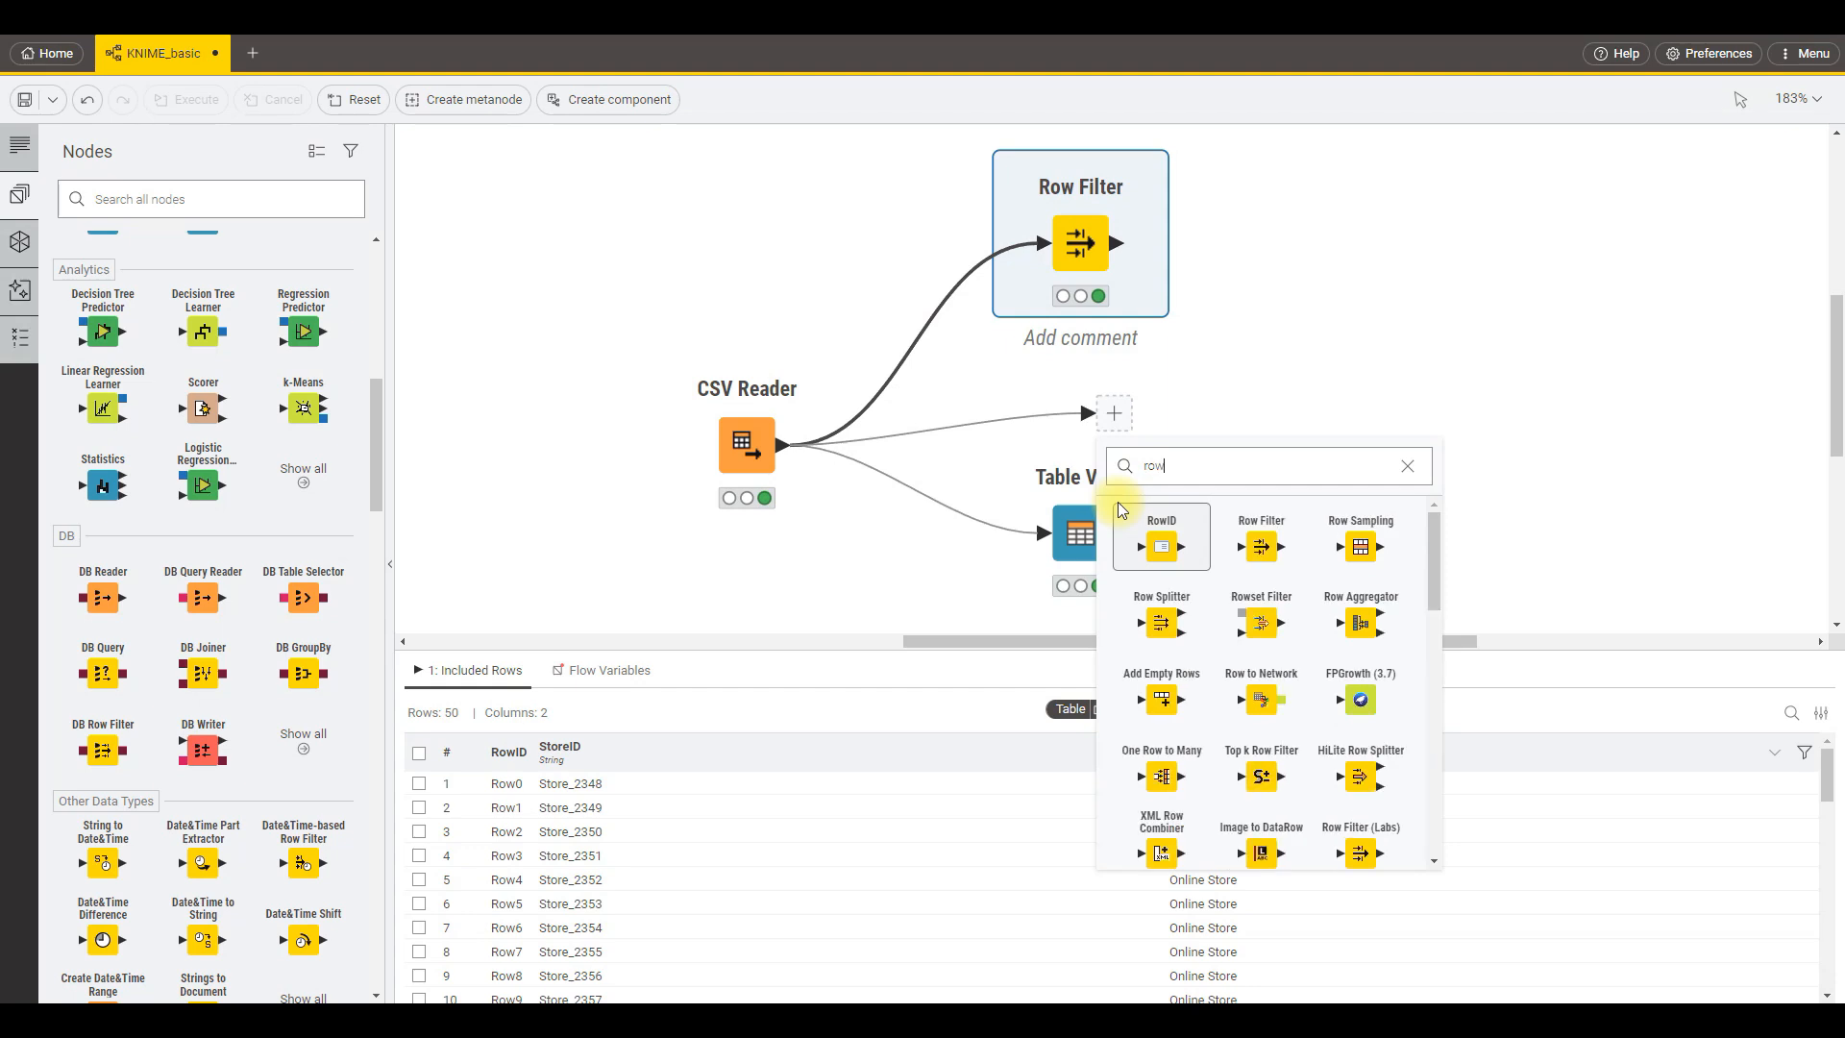
pyautogui.click(1262, 527)
pyautogui.moveTo(1084, 544); pyautogui.dragTo(856, 631)
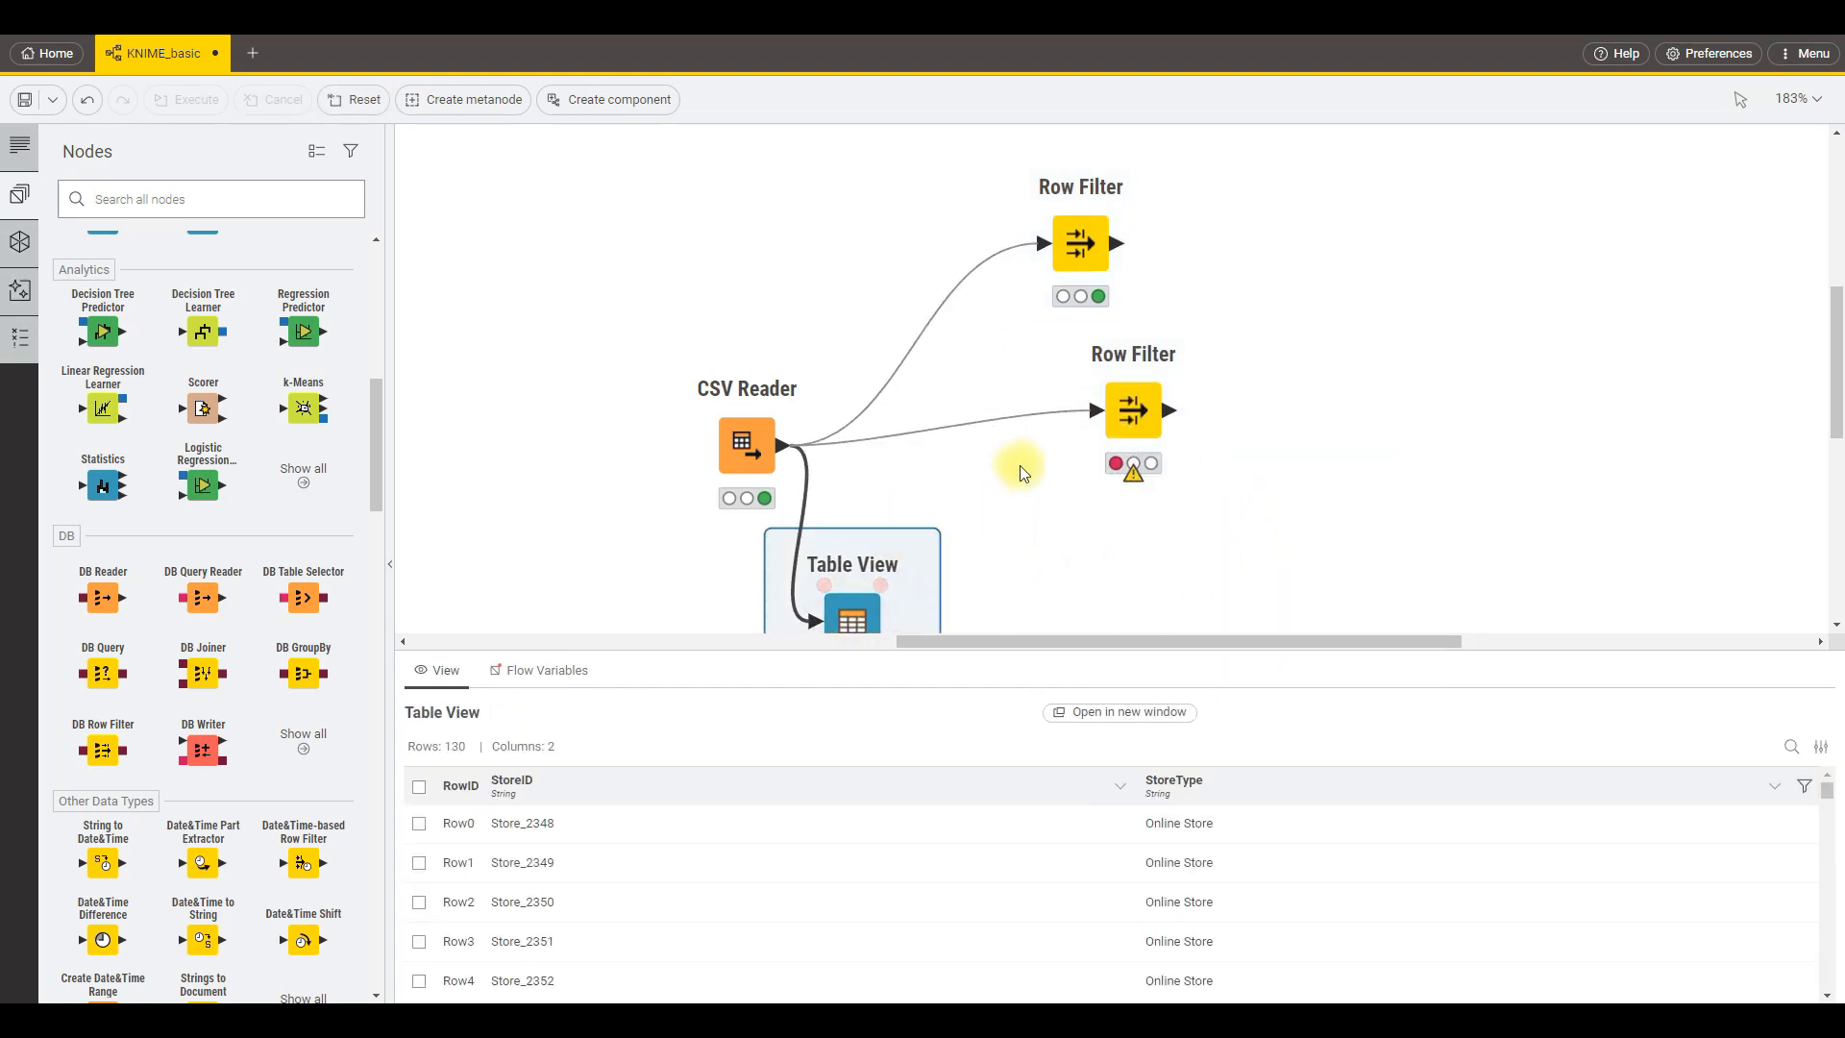
pyautogui.scroll(-4, 606, 355)
pyautogui.moveTo(597, 400); pyautogui.dragTo(548, 358)
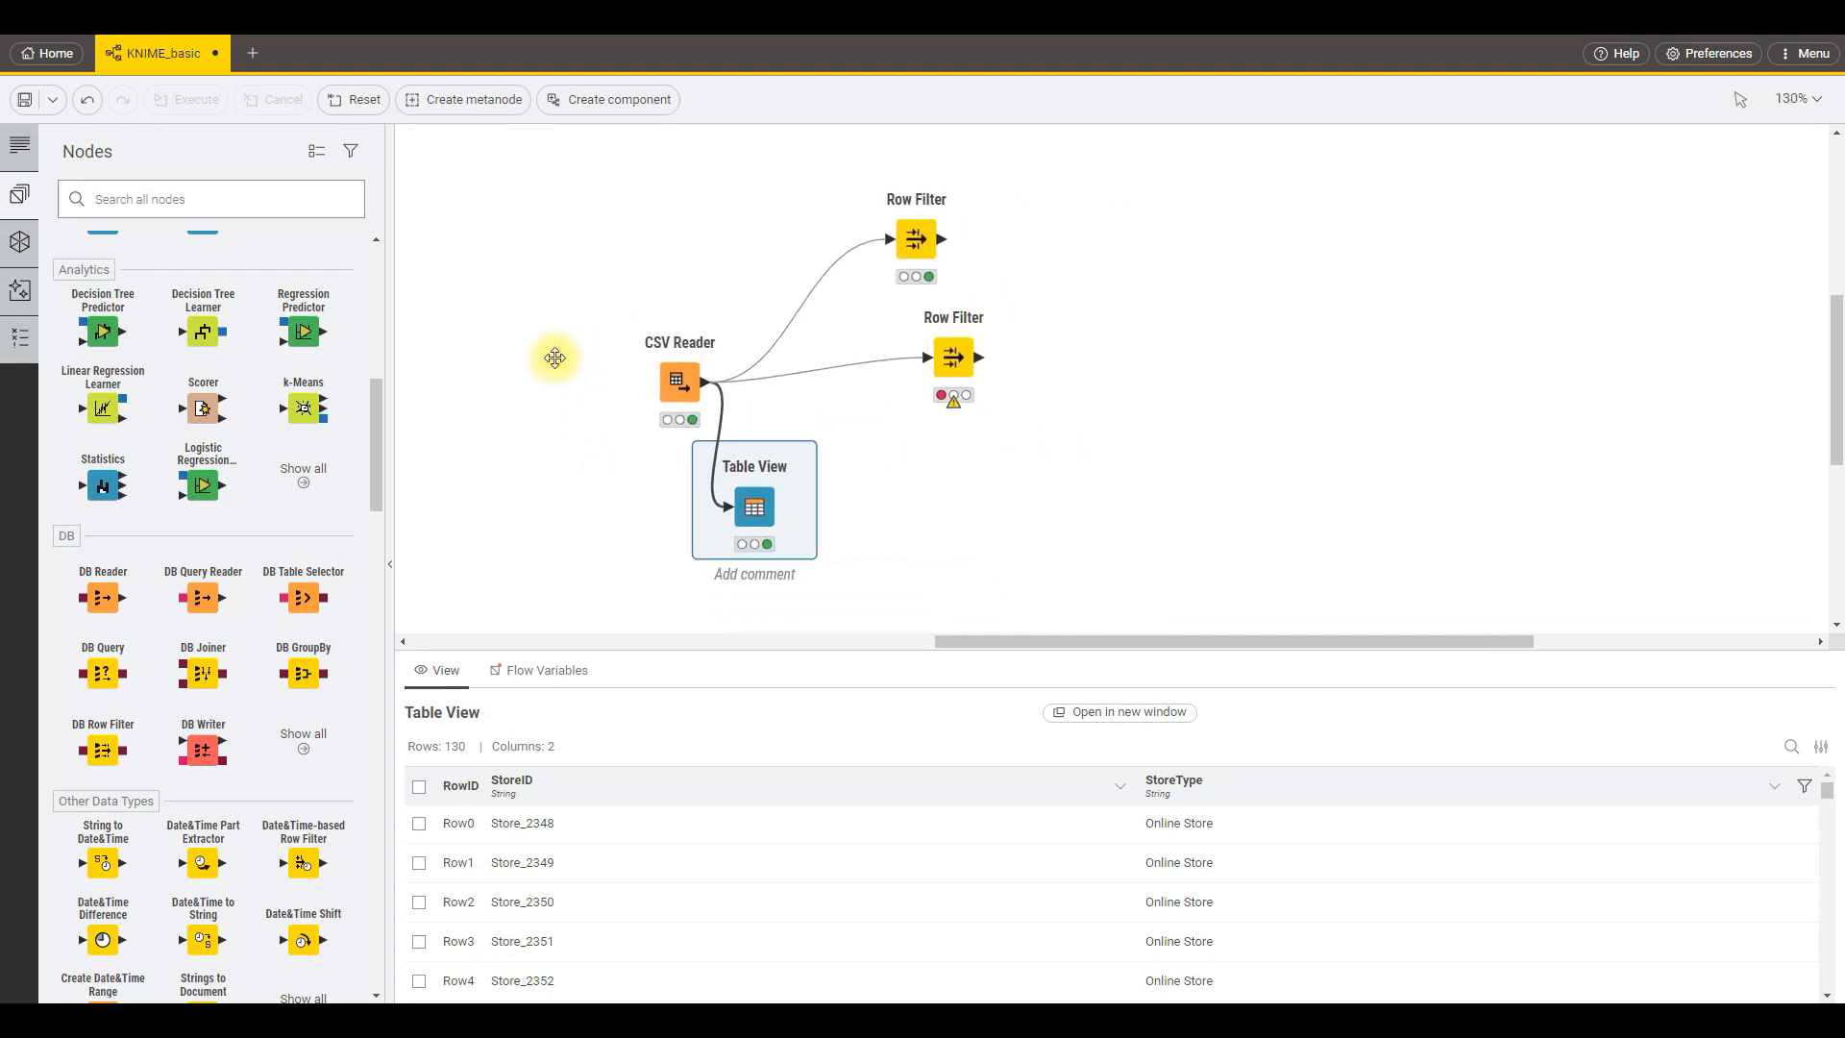
pyautogui.moveTo(945, 375); pyautogui.dragTo(882, 417)
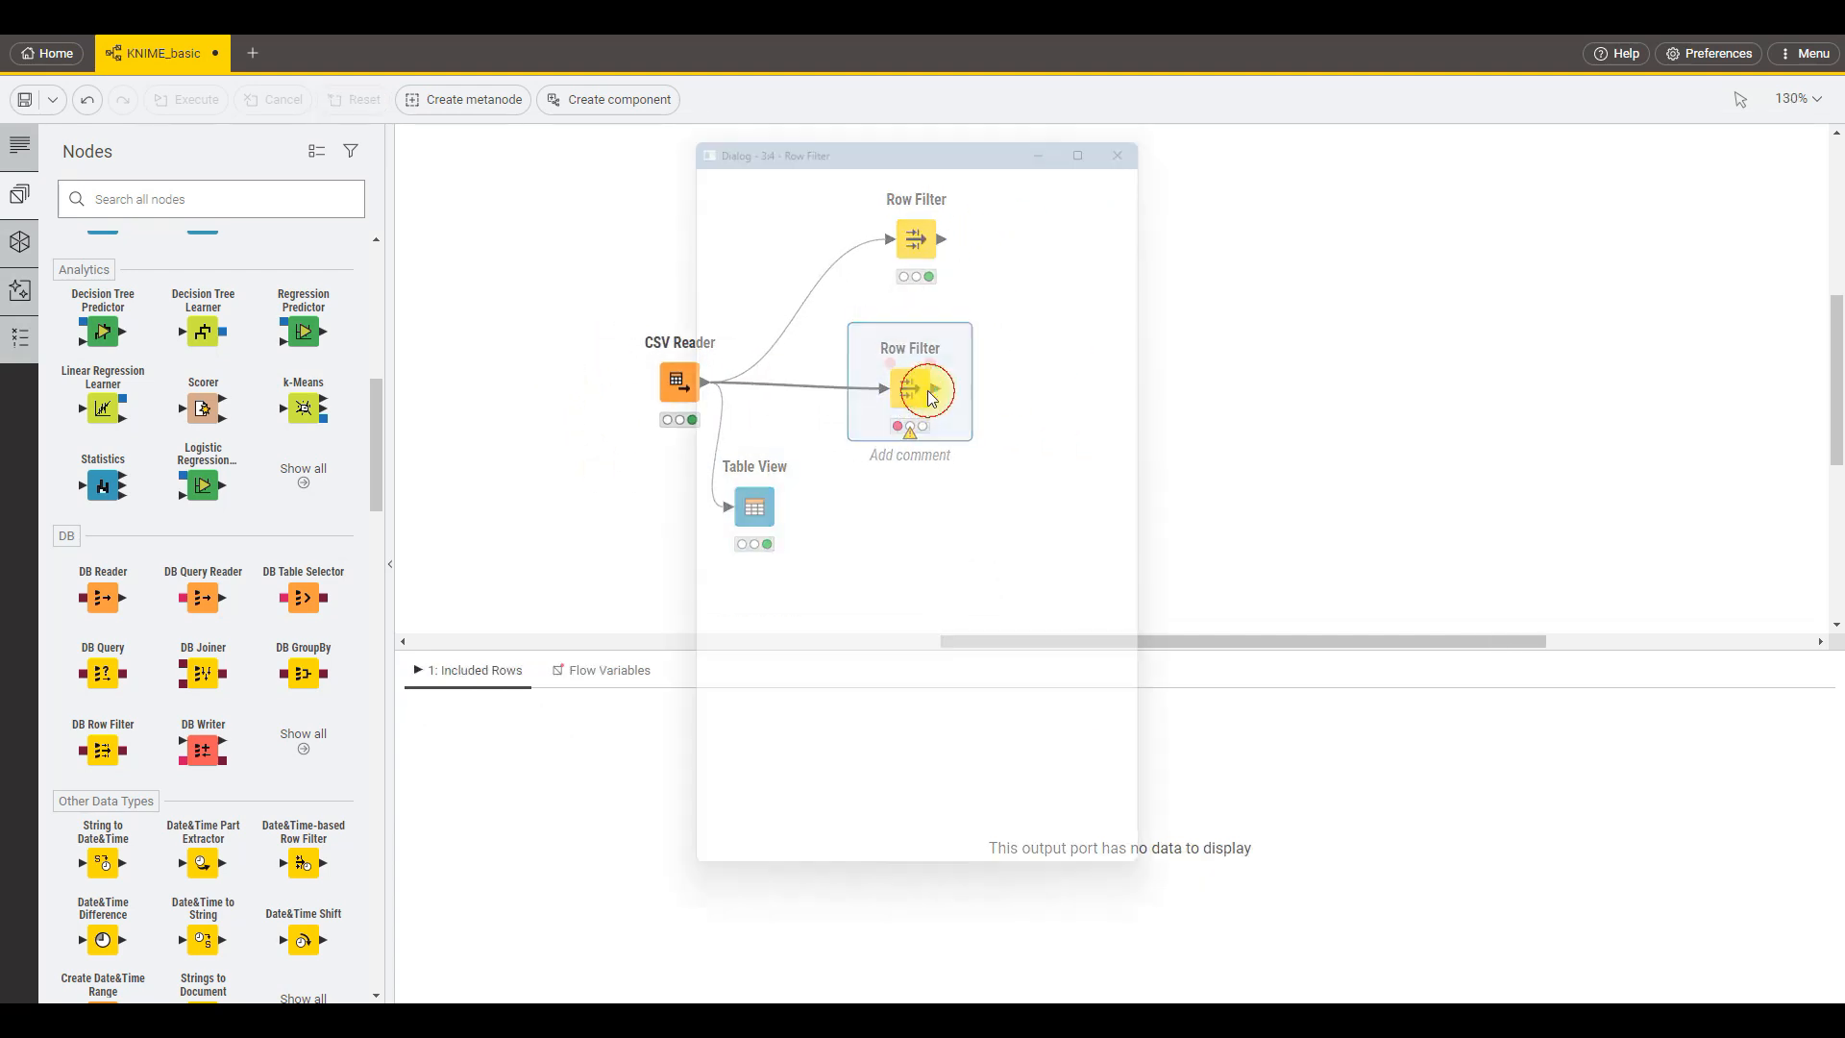
# Configure the second Row Filter with a criterion on StoreType using the operator Does not equal and the value Online Store.
pyautogui.doubleClick(903, 396)
pyautogui.click(773, 209)
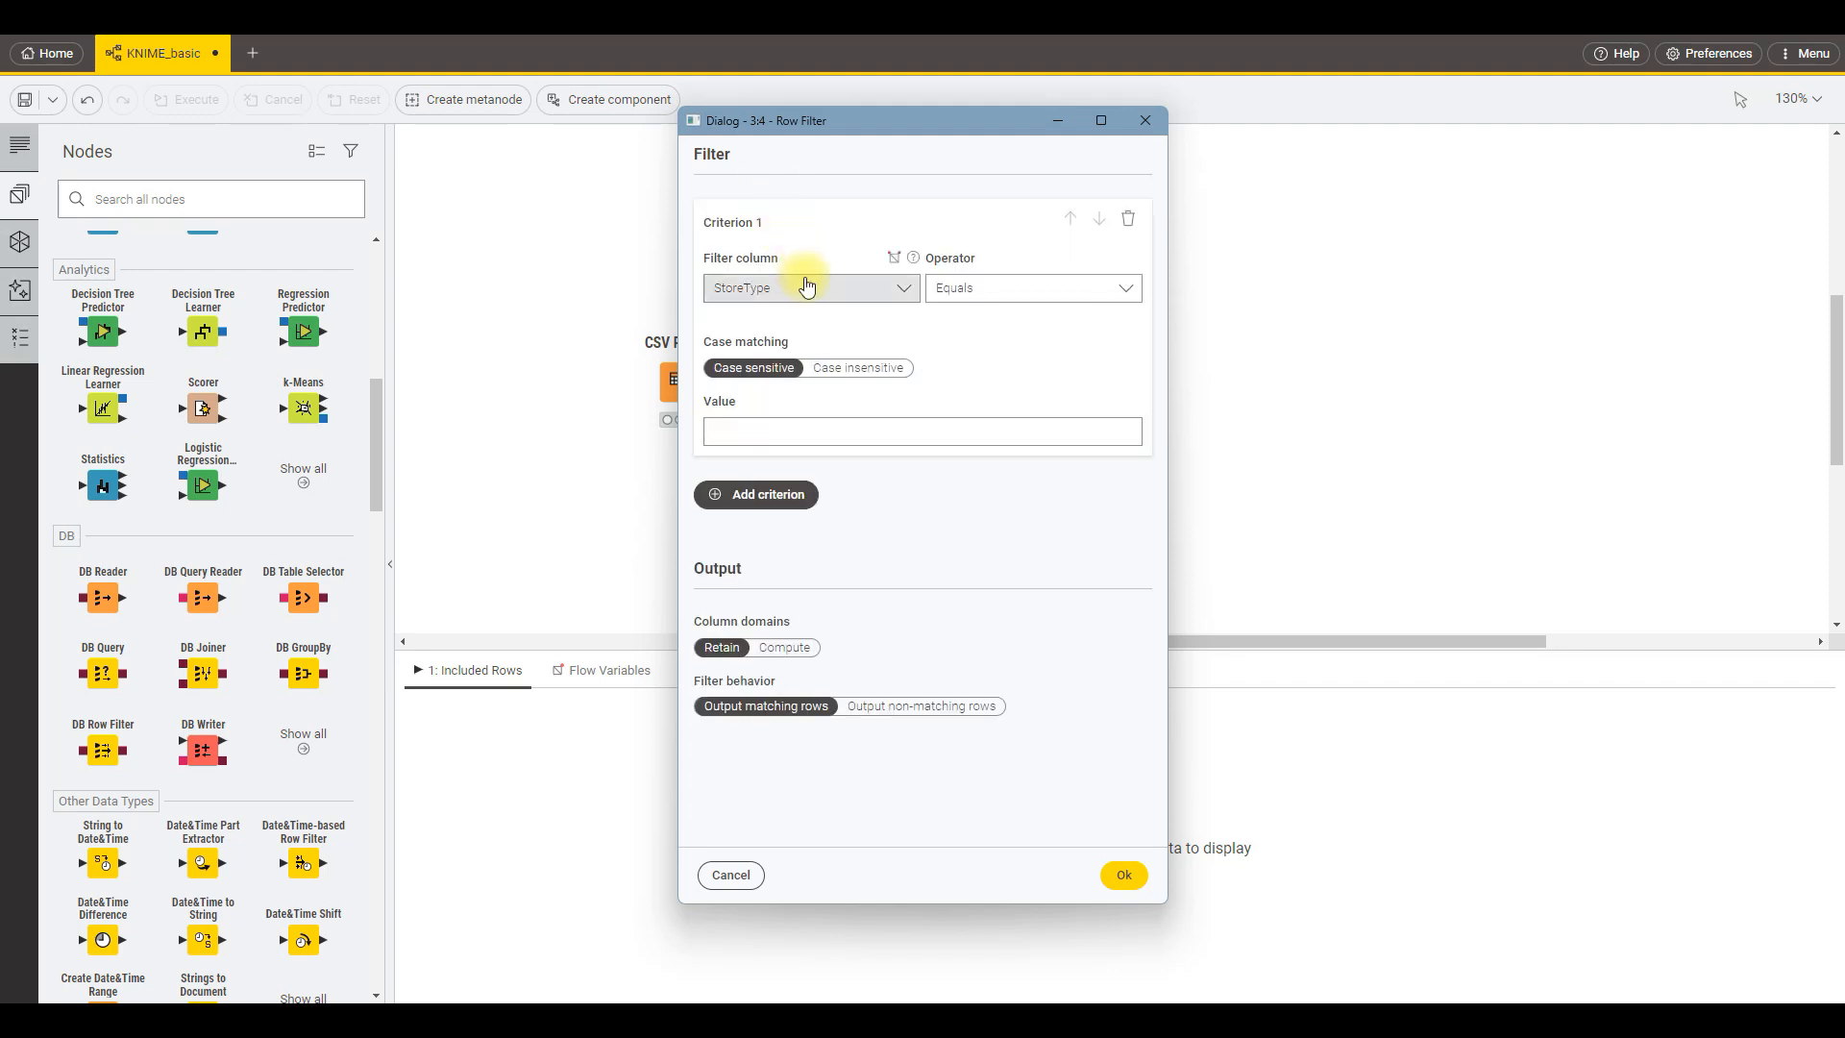
pyautogui.click(803, 287)
pyautogui.click(829, 377)
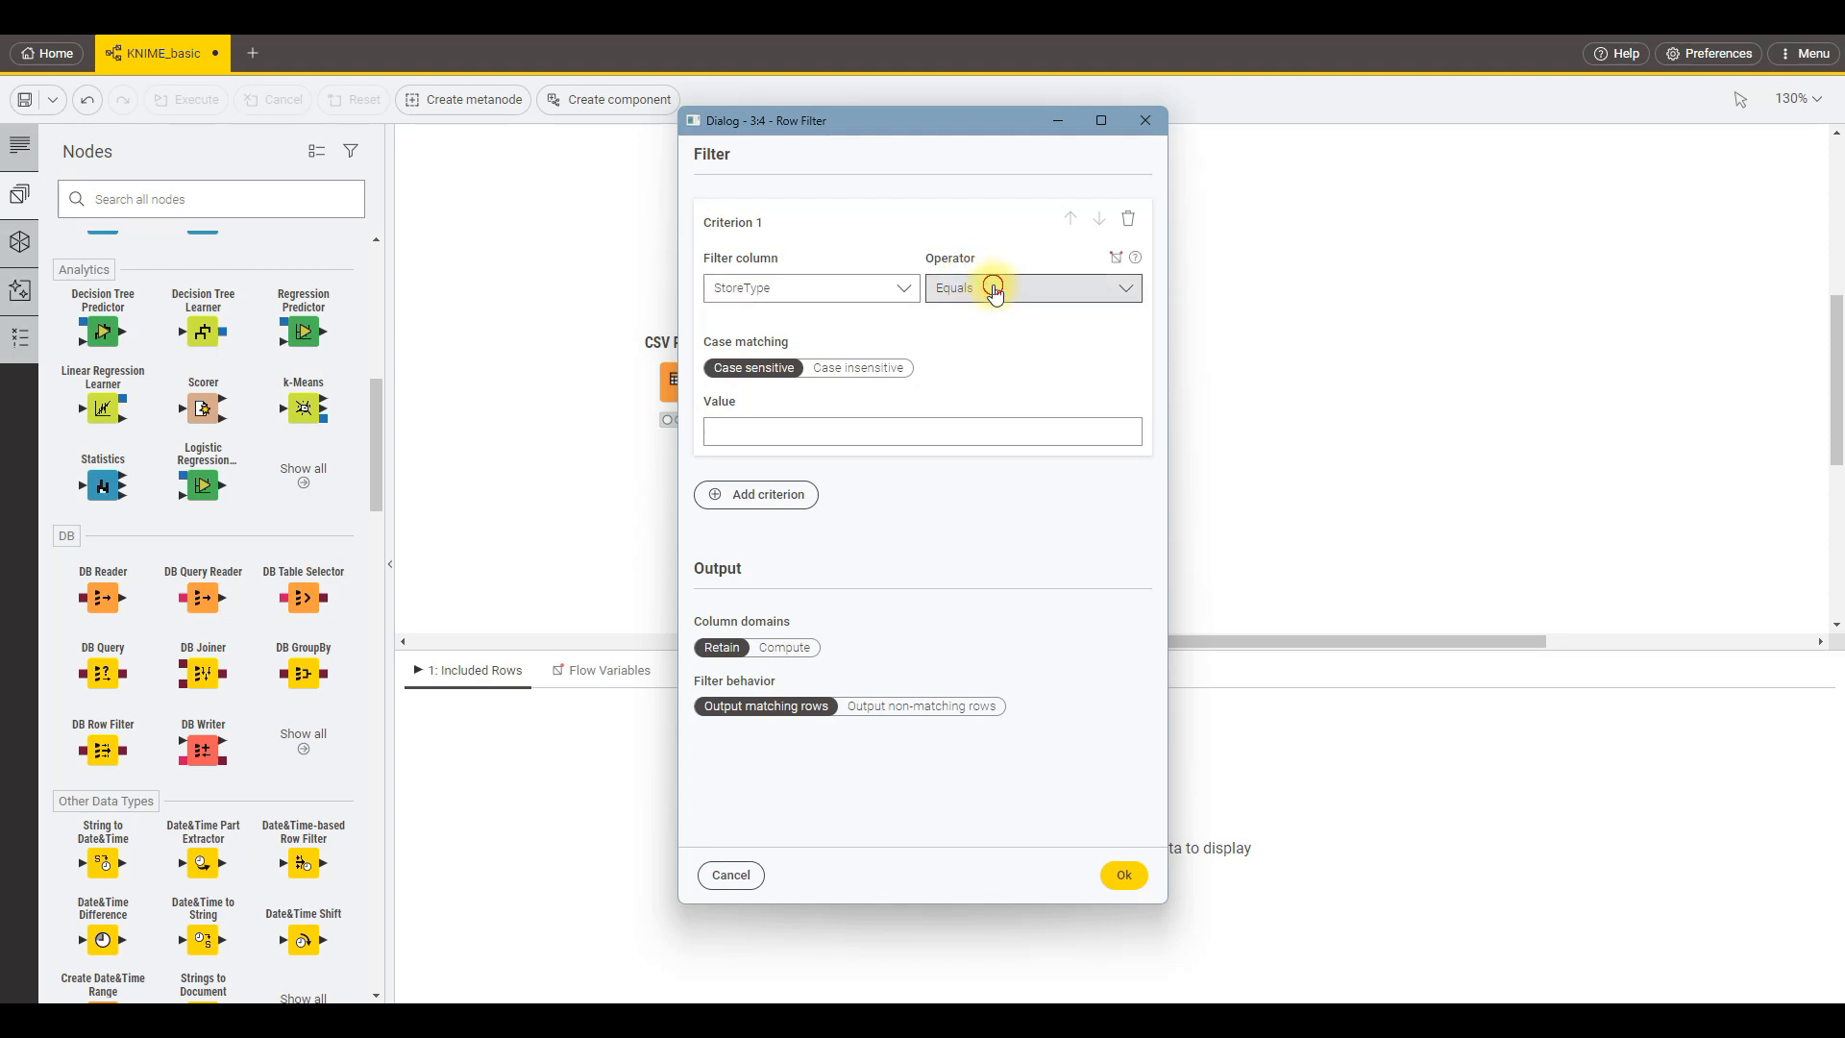
pyautogui.click(992, 289)
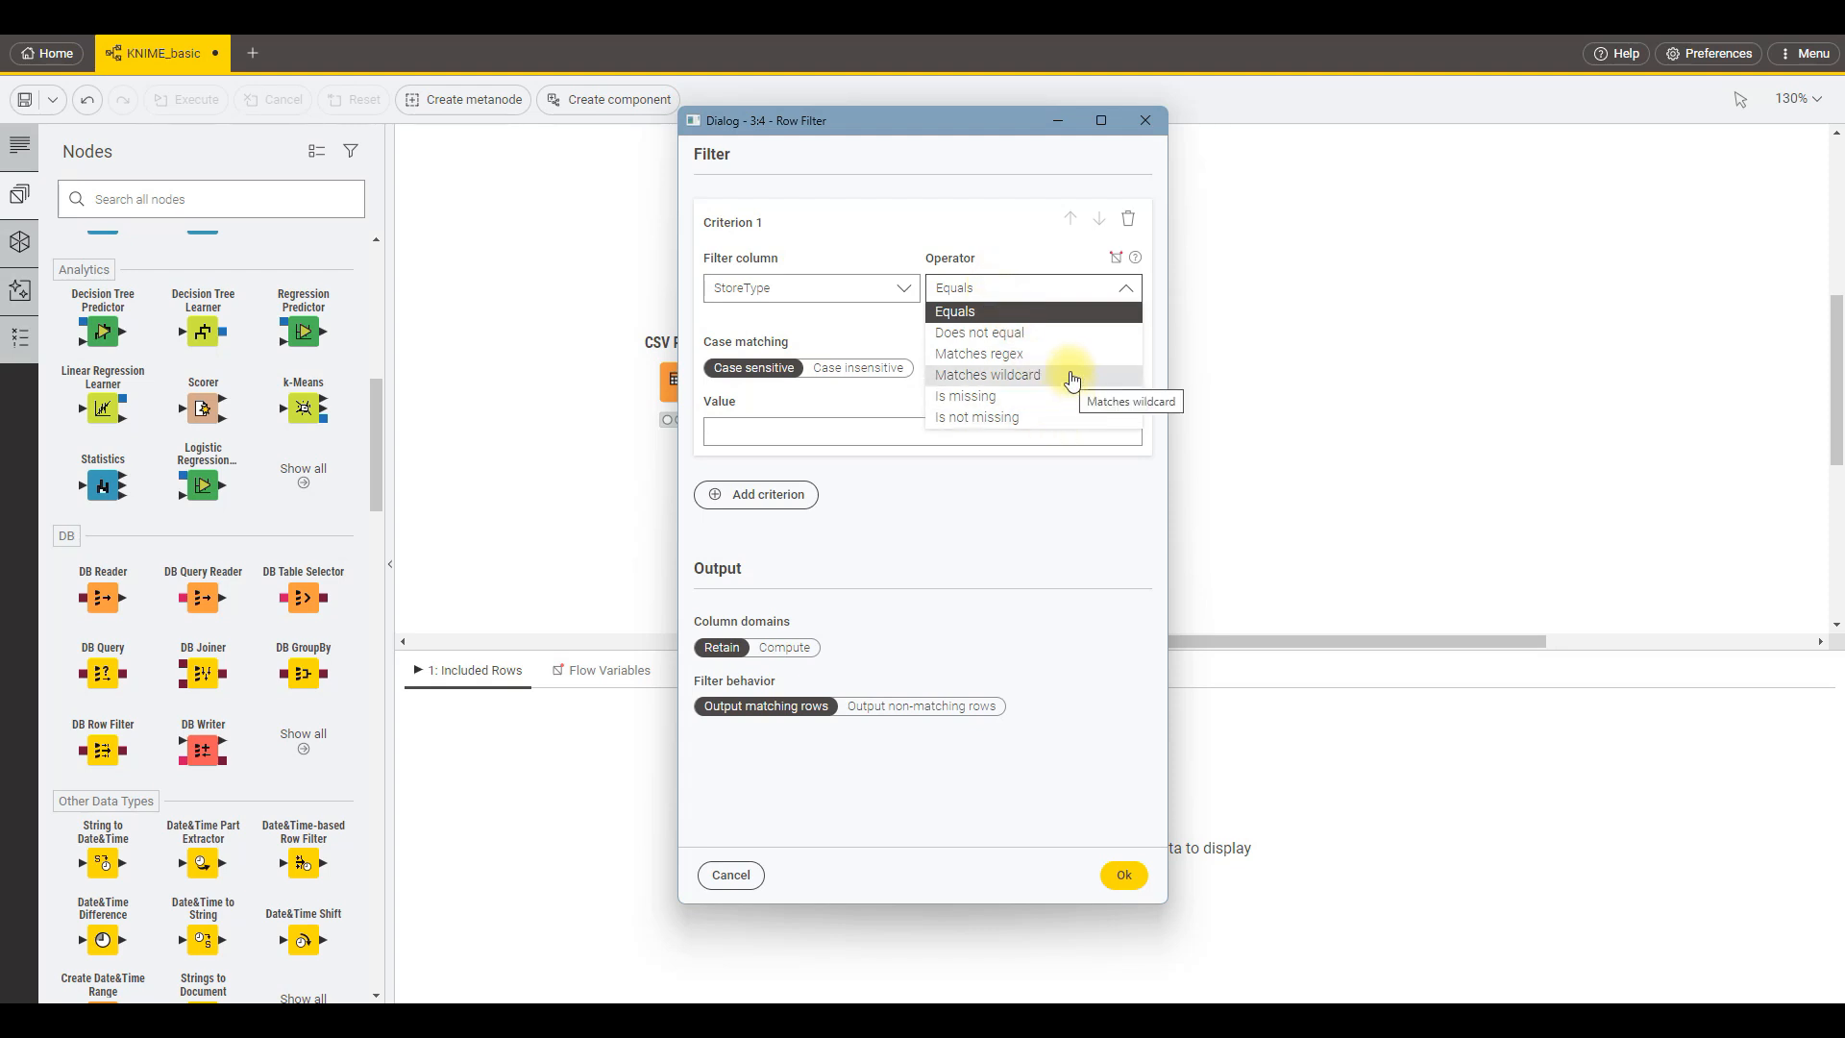
pyautogui.click(1080, 333)
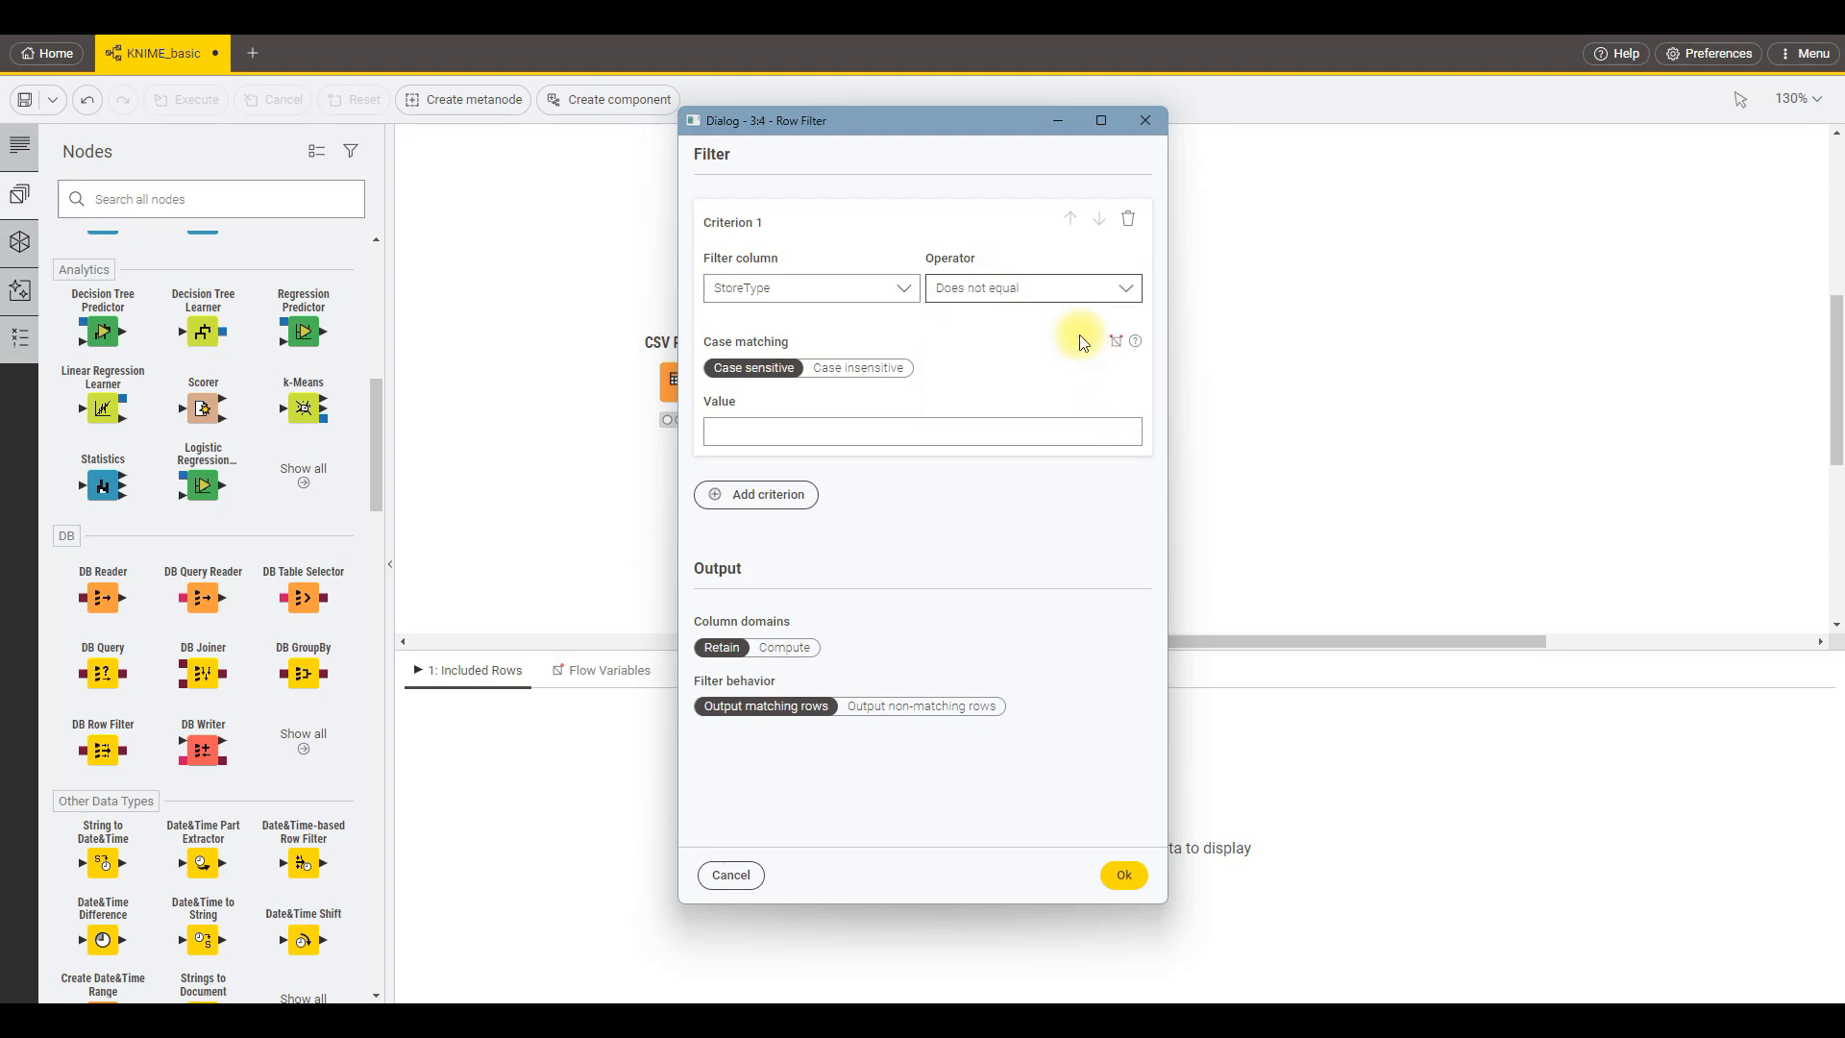
pyautogui.click(980, 431)
pyautogui.write('Online Store')
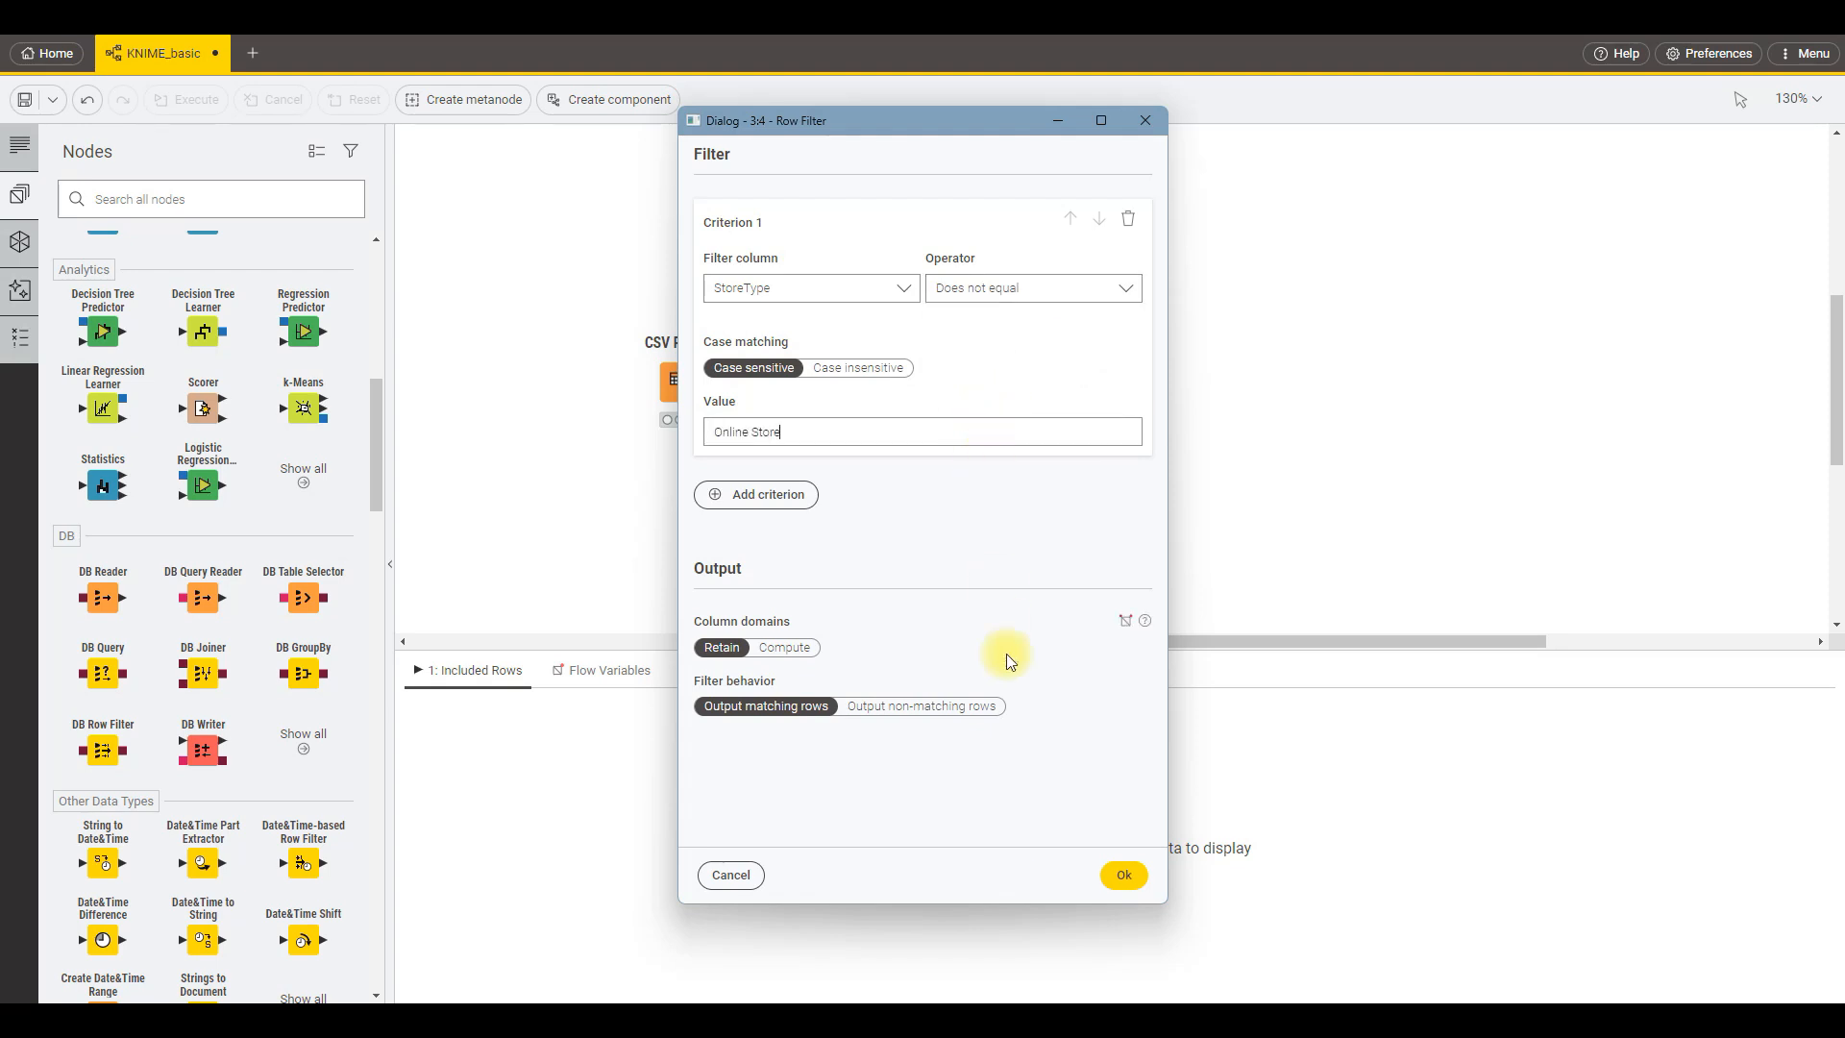
pyautogui.click(1117, 875)
# Execute the second Row Filter and look through the rows of its output table.
pyautogui.click(894, 328)
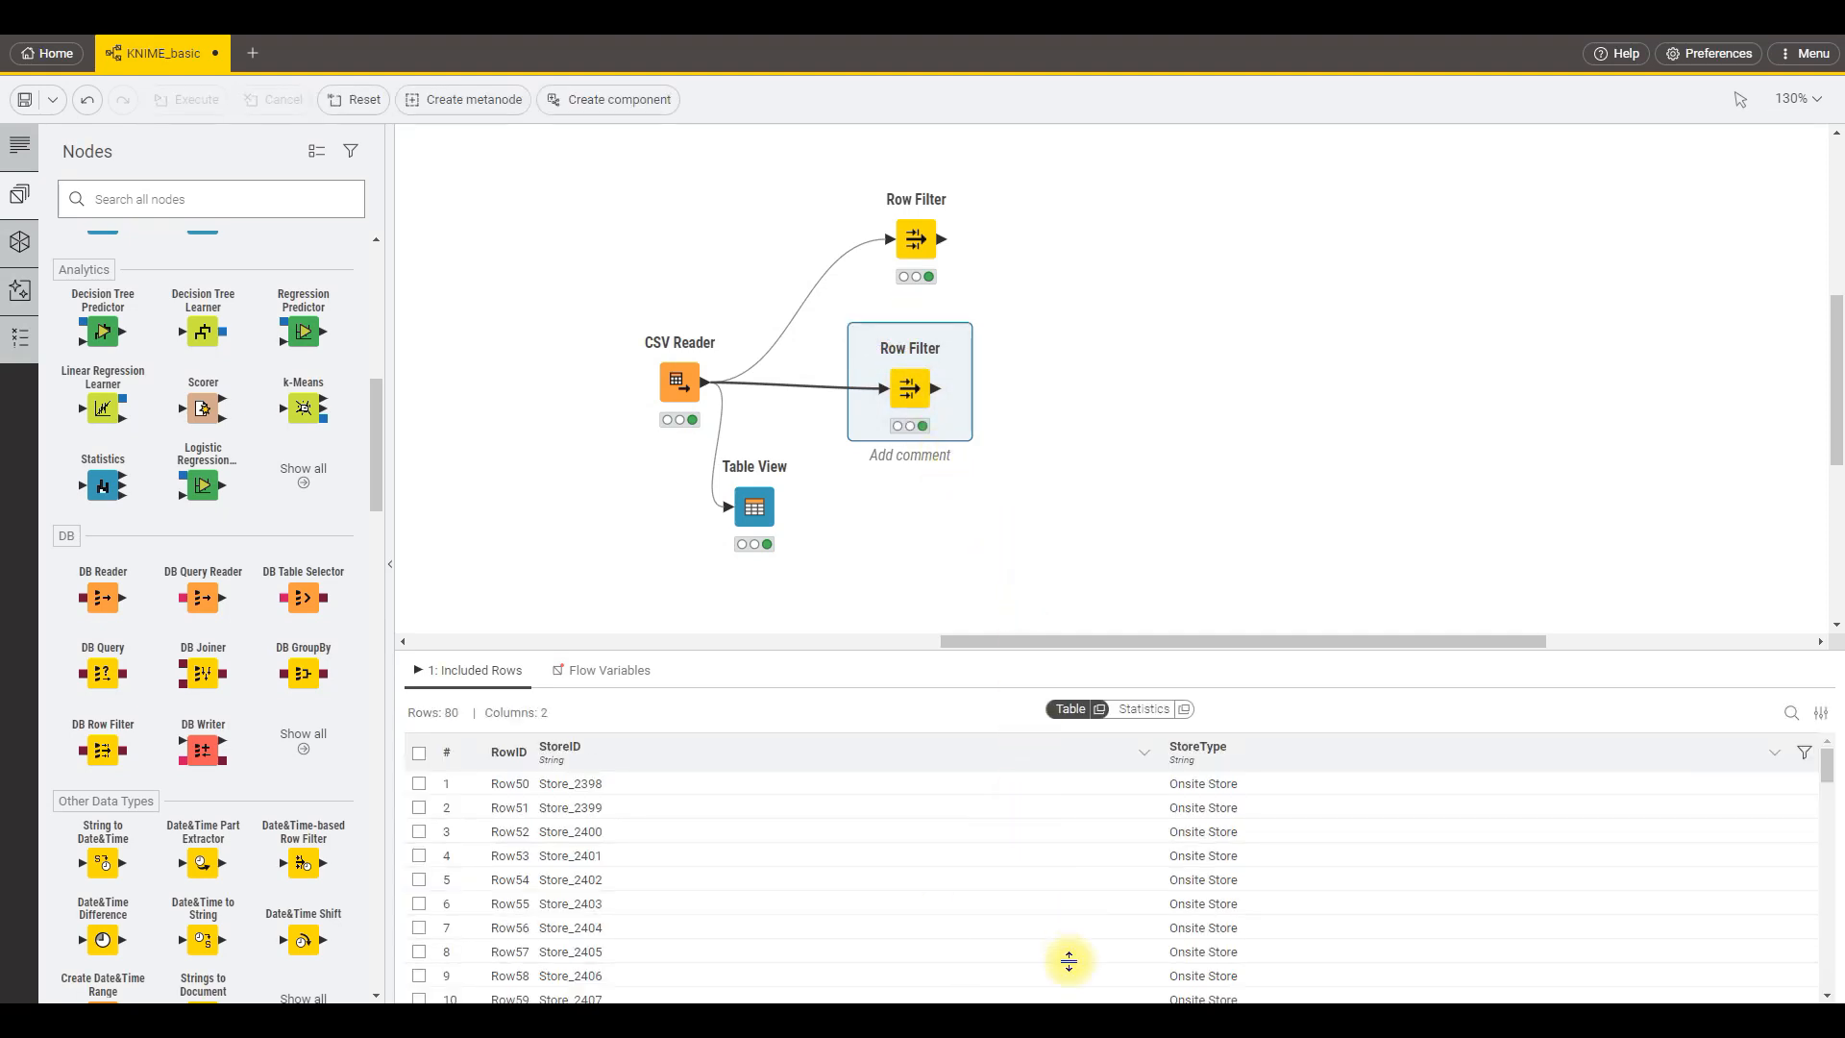
pyautogui.scroll(-5, 1009, 856)
pyautogui.scroll(-10, 1010, 857)
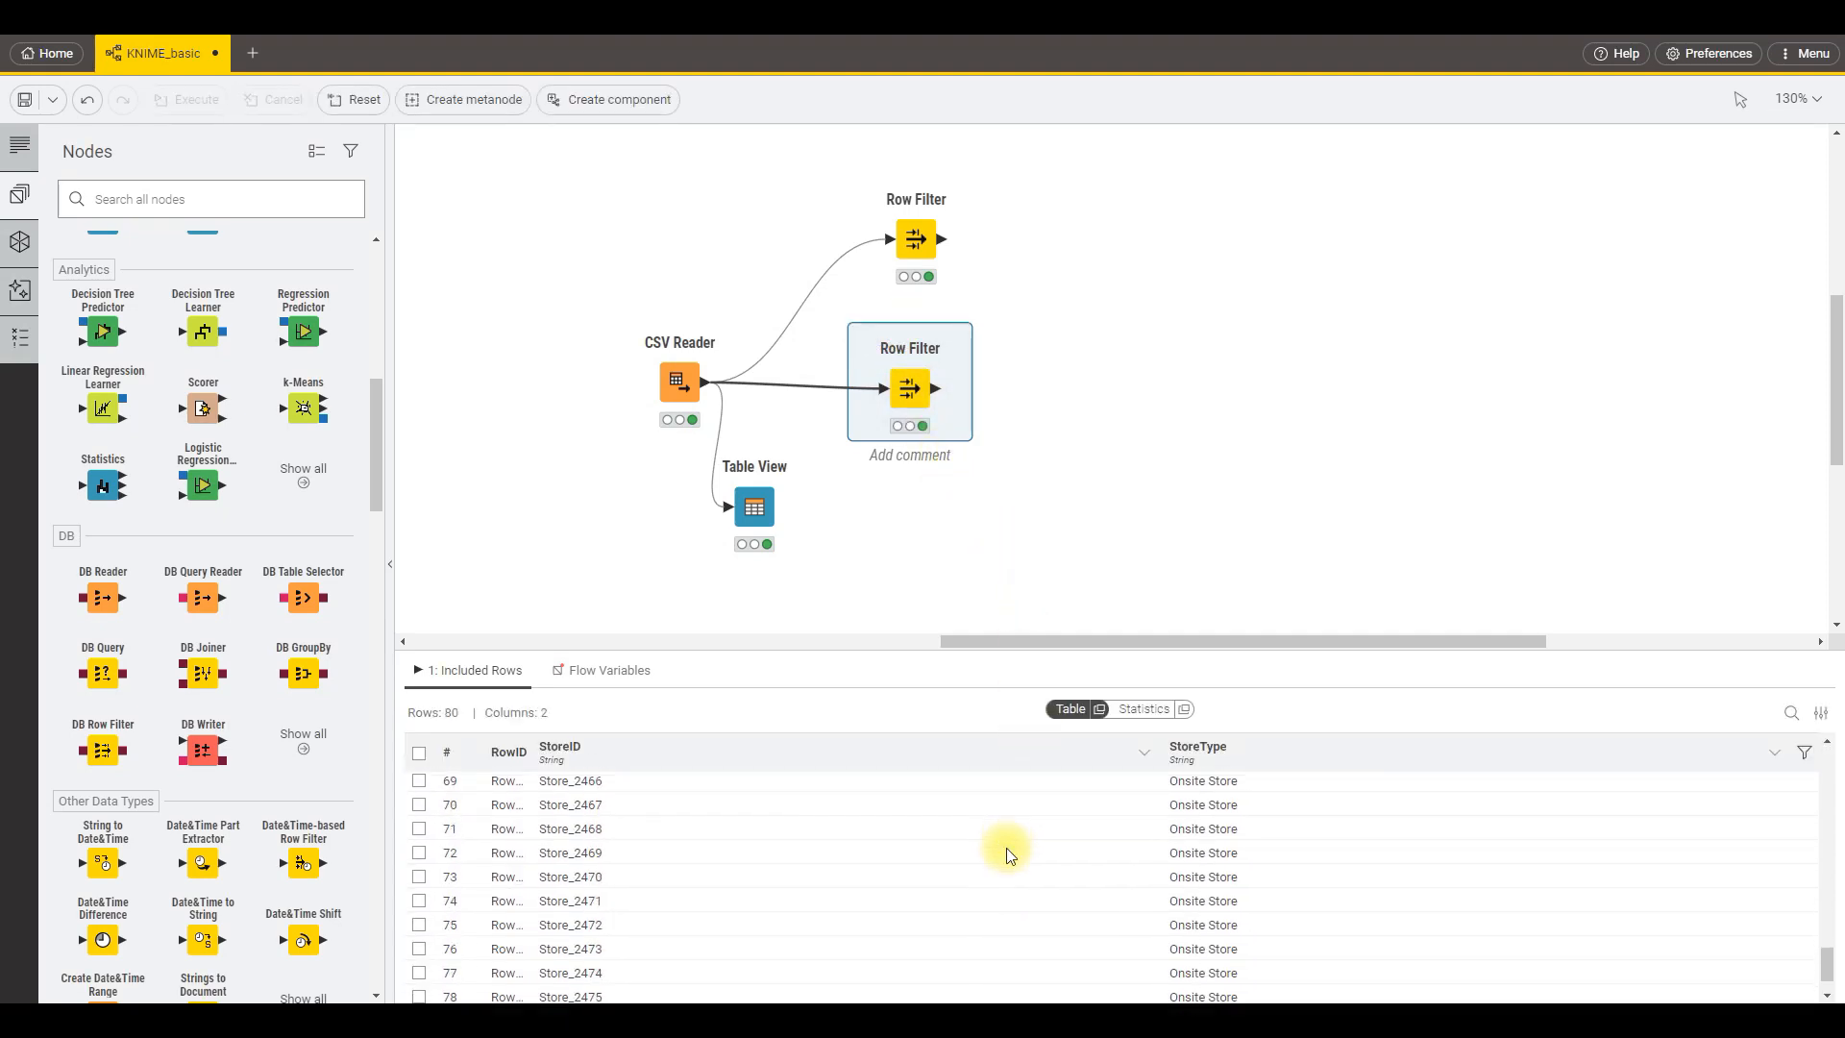
pyautogui.scroll(15, 1026, 851)
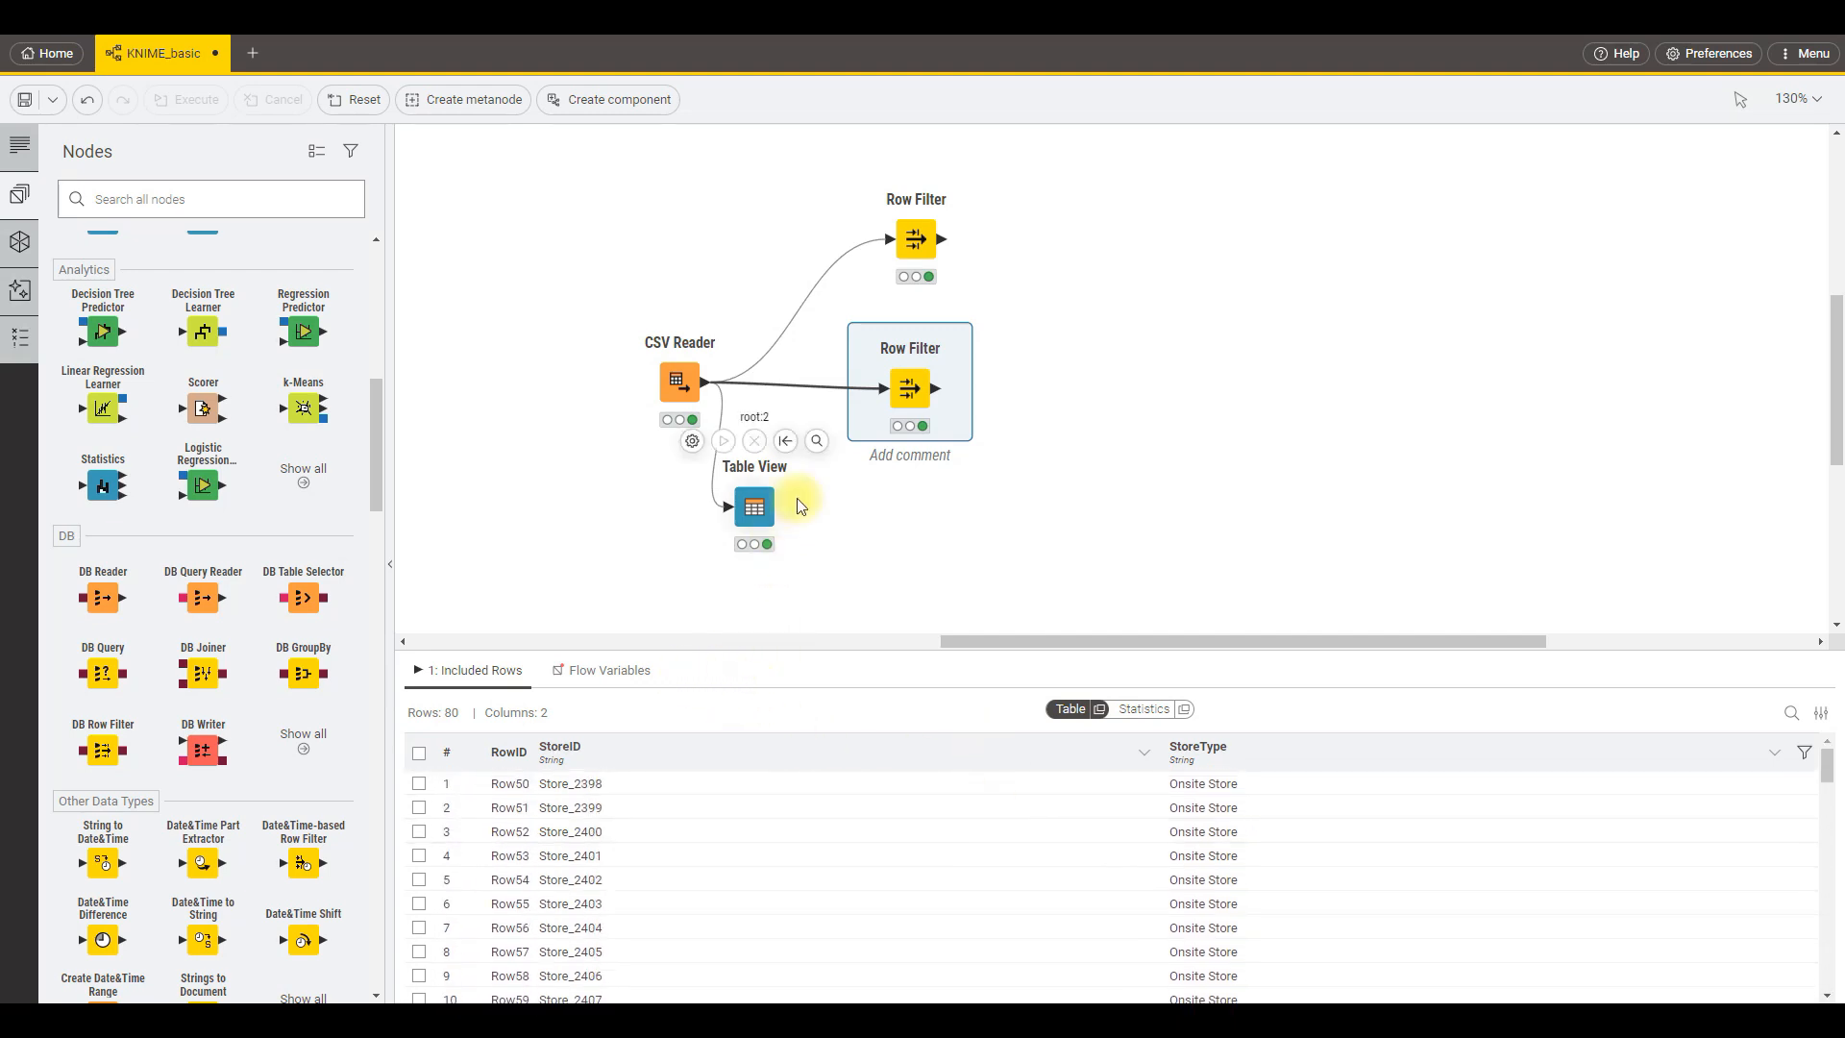
# Space the Table View and both Row Filter nodes farther away from the CSV Reader.
pyautogui.moveTo(759, 514); pyautogui.dragTo(858, 532)
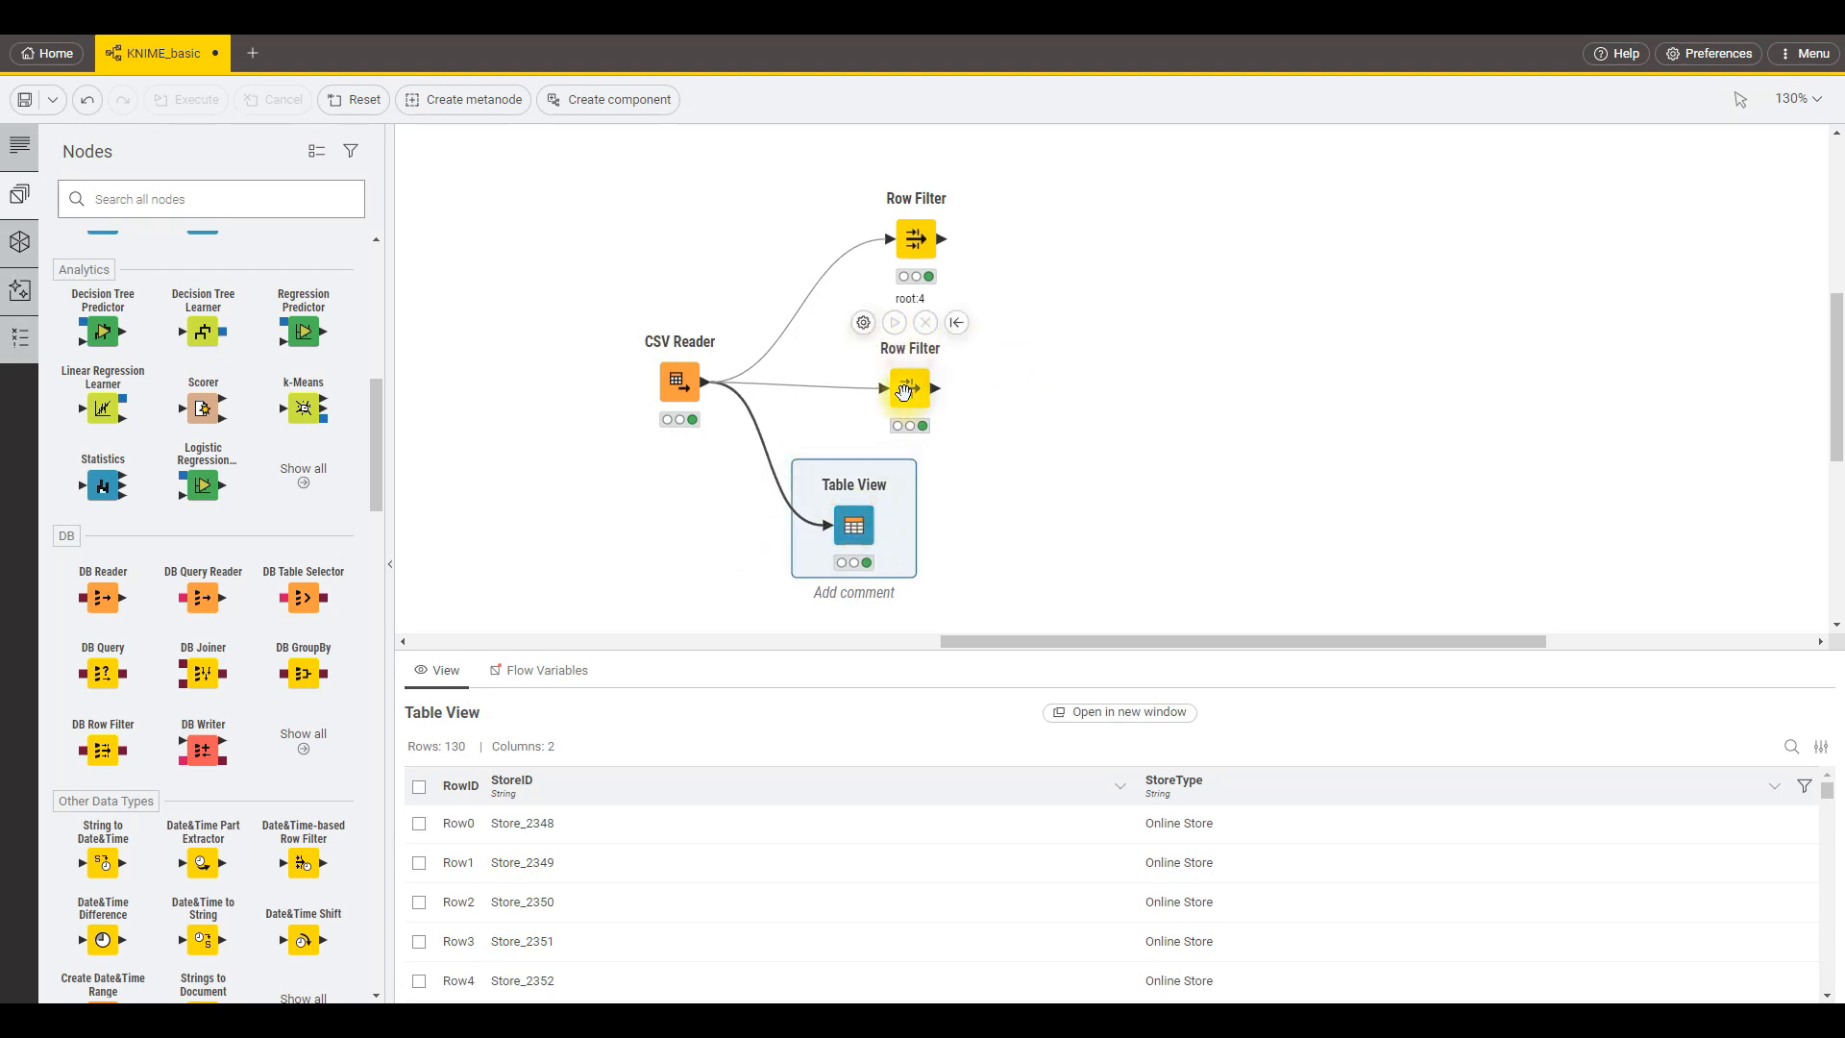
pyautogui.moveTo(910, 388); pyautogui.dragTo(971, 382)
pyautogui.moveTo(918, 230); pyautogui.dragTo(962, 230)
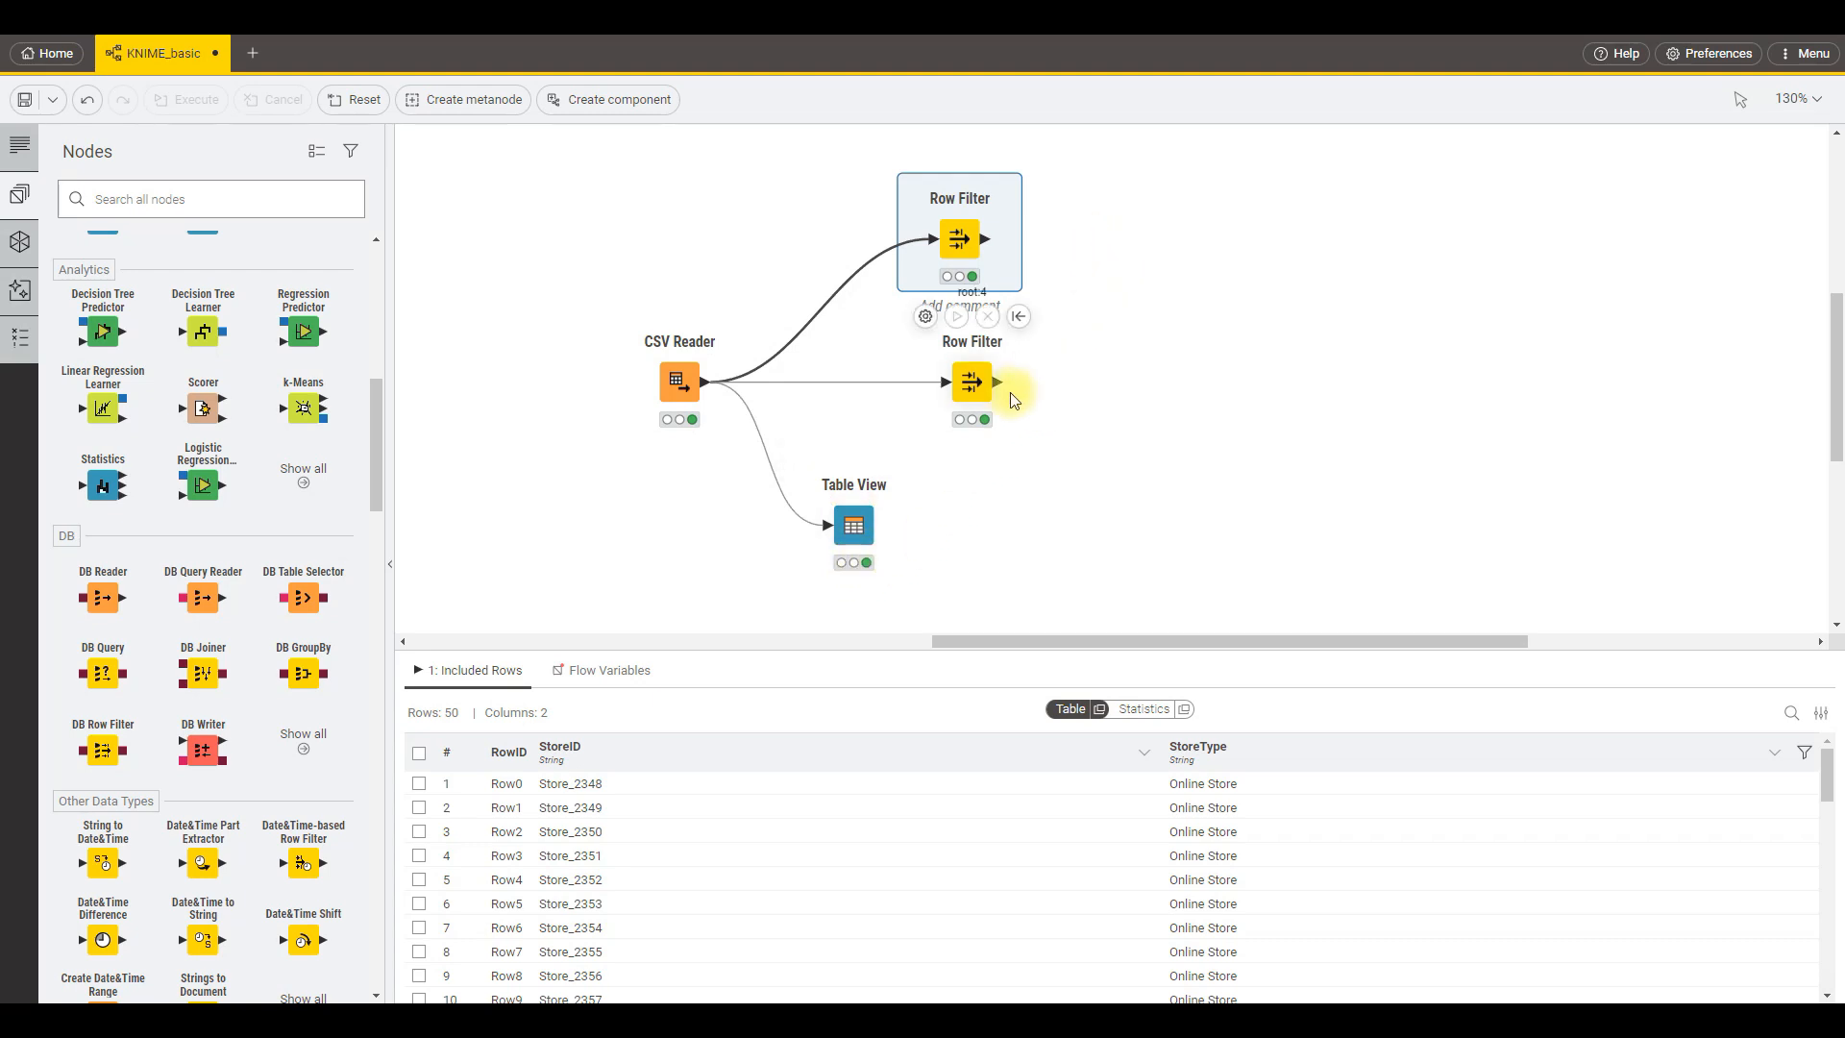
# Reconnect the Table View to the upper Row Filter's output, then execute it and check its interactive view.
pyautogui.moveTo(890, 526); pyautogui.dragTo(1243, 477)
pyautogui.moveTo(985, 239); pyautogui.dragTo(1190, 482)
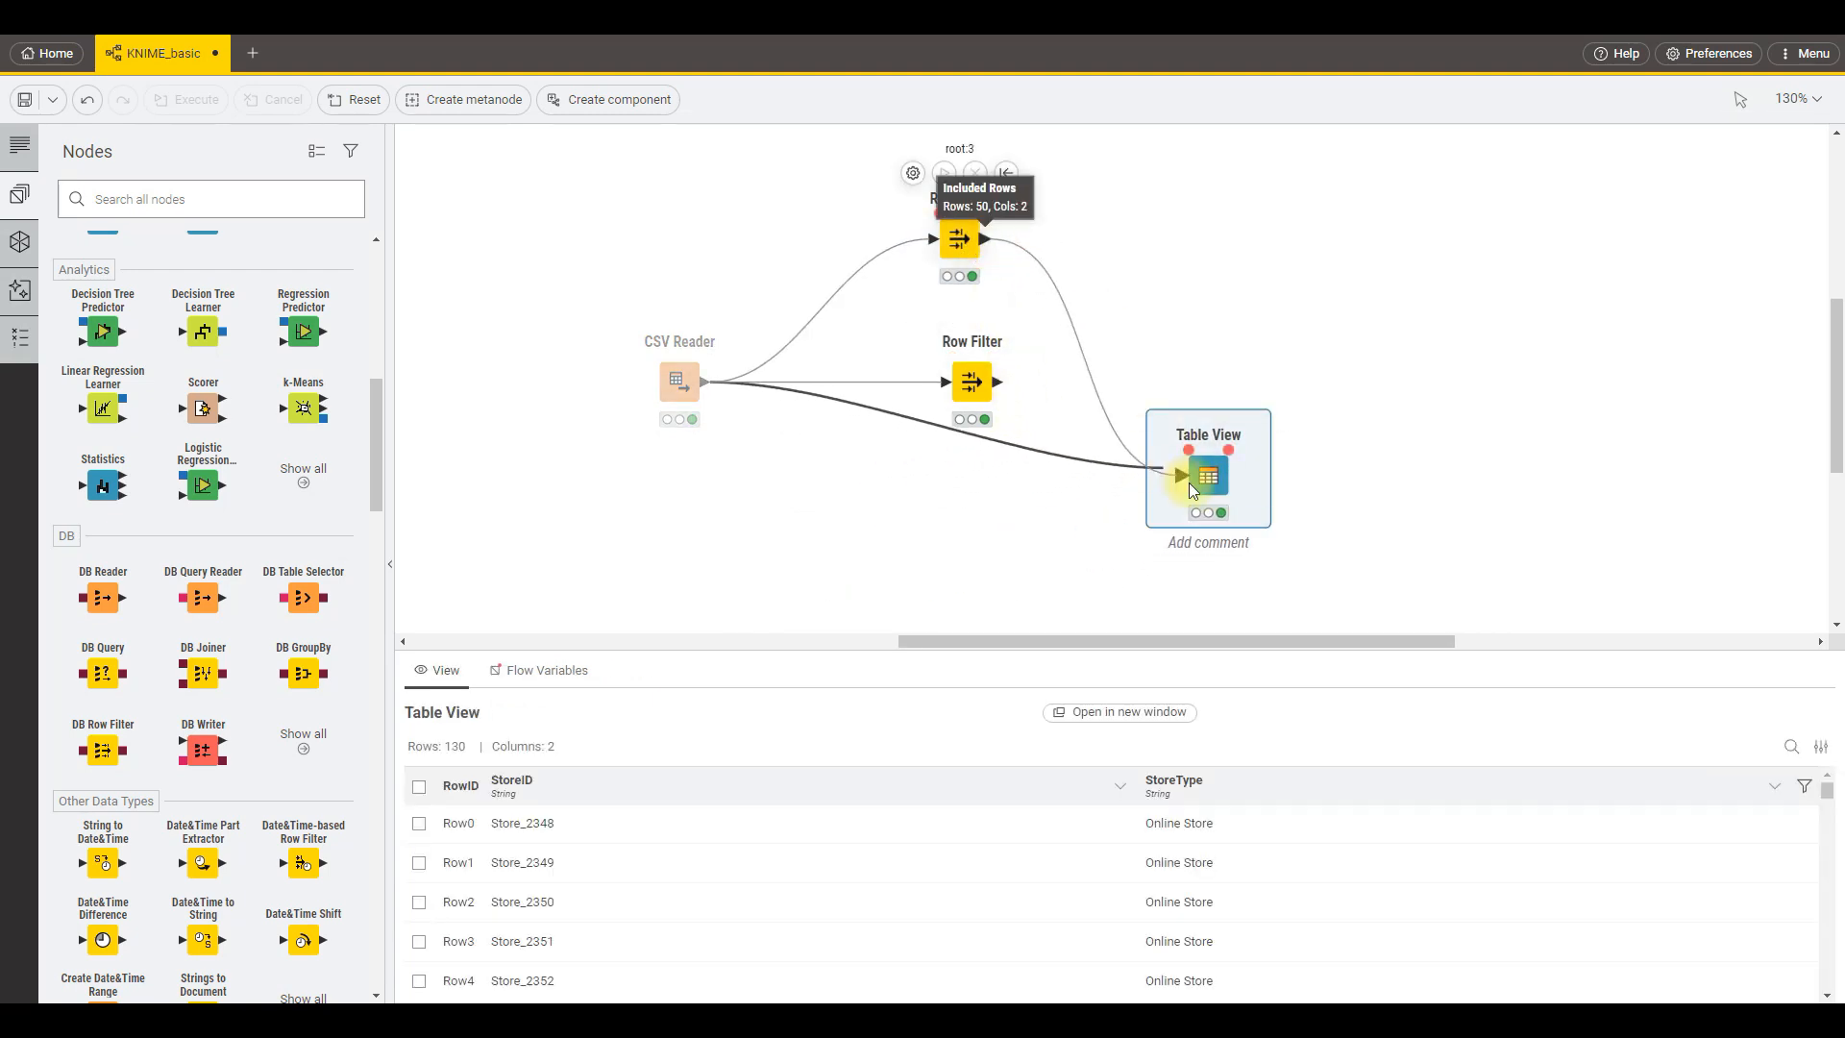
pyautogui.click(1178, 409)
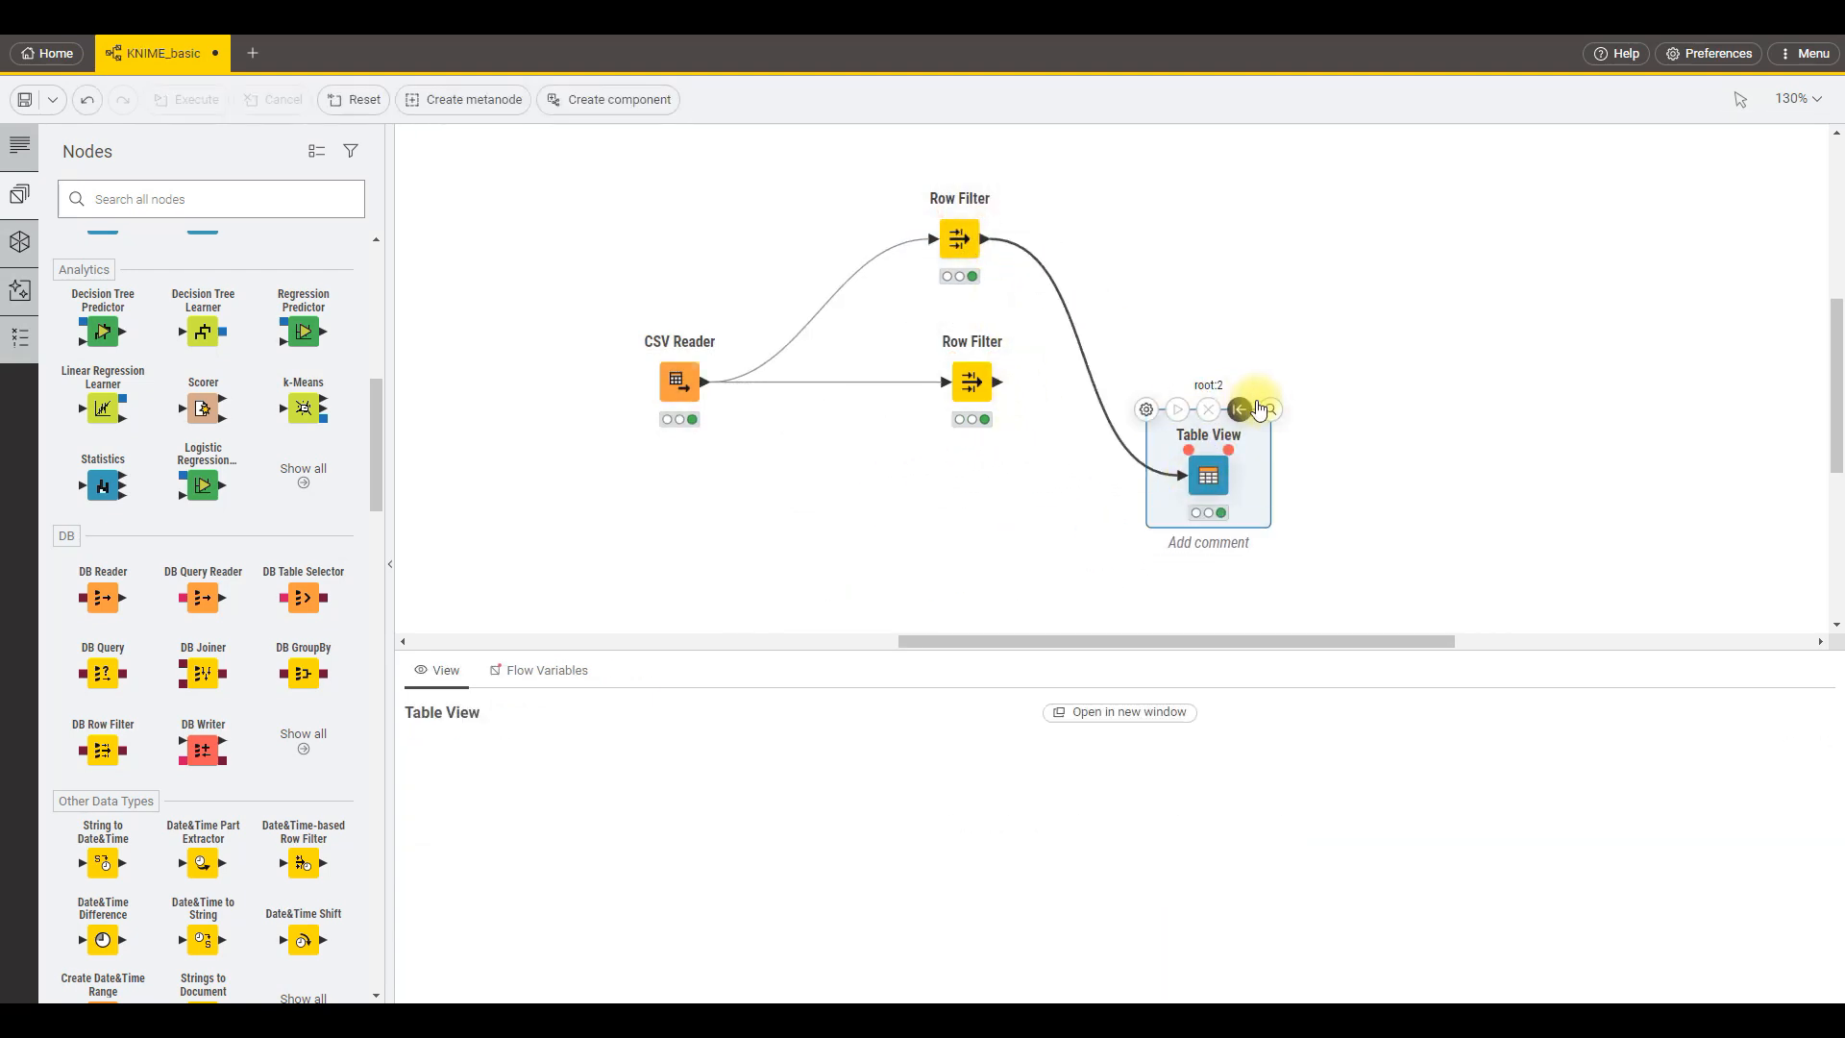
pyautogui.click(1269, 409)
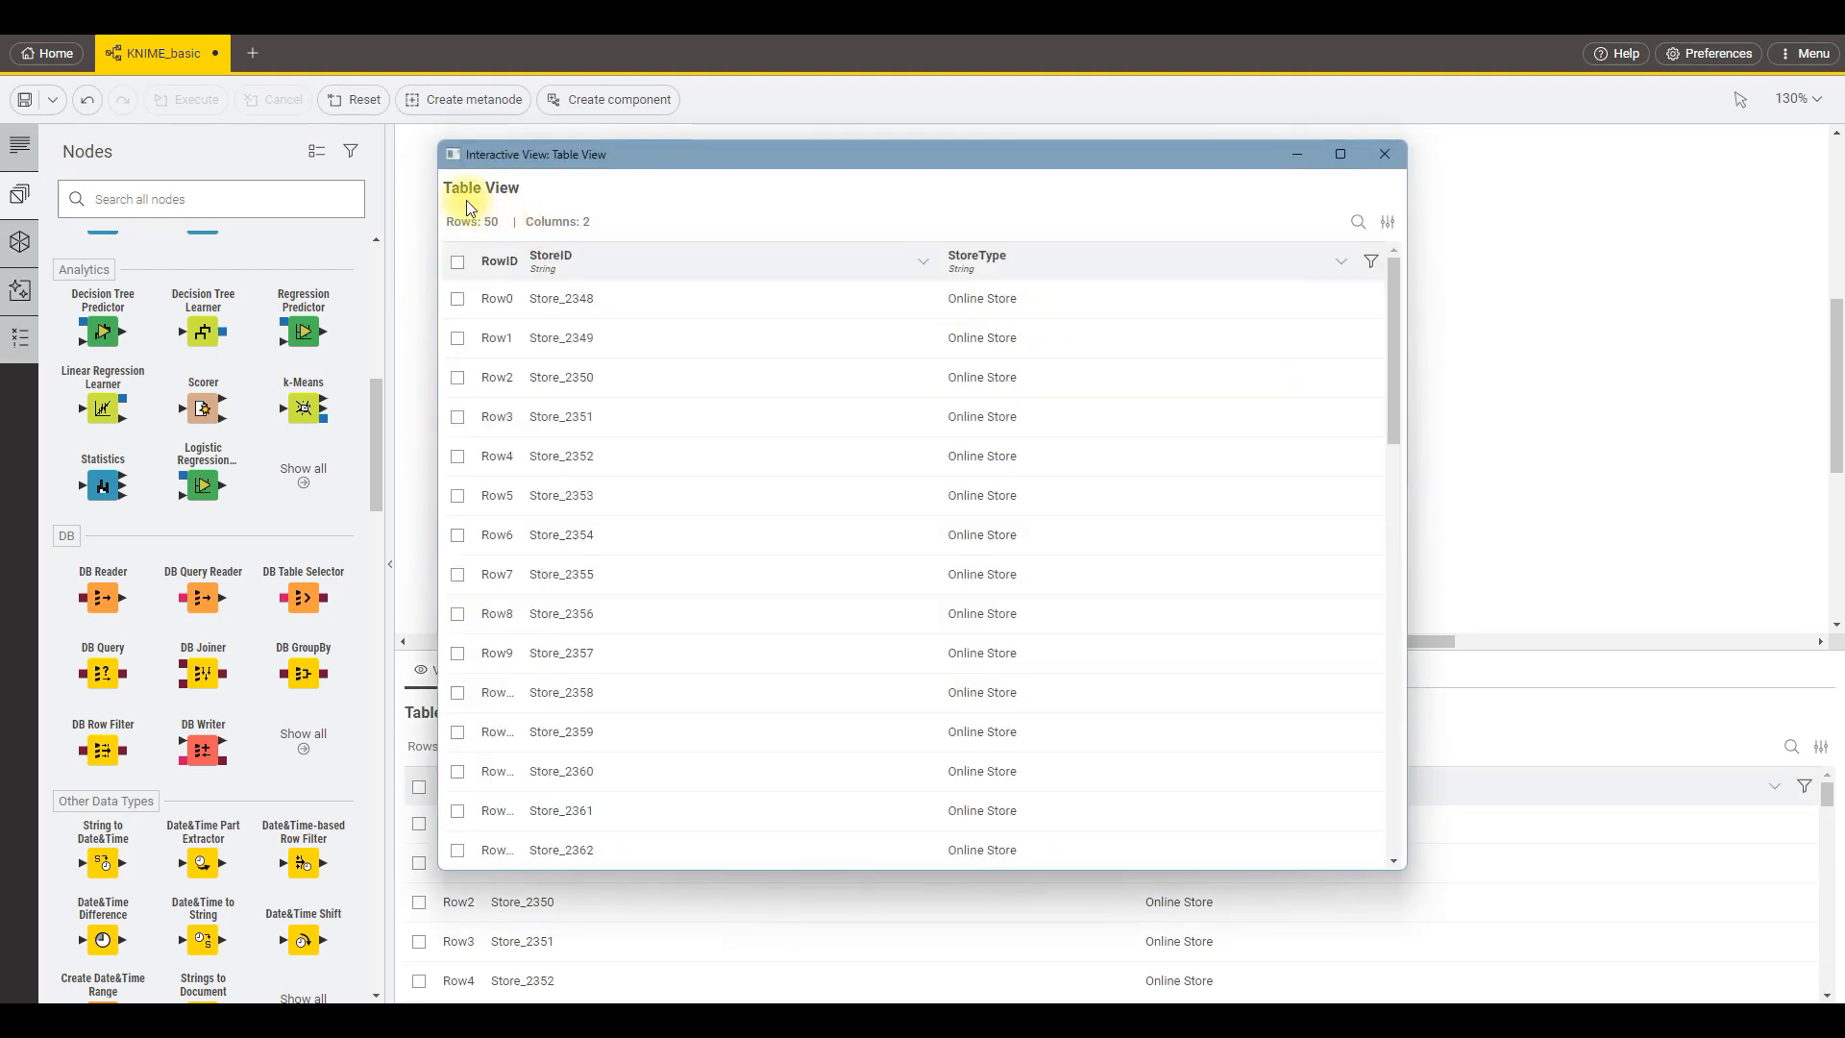
pyautogui.click(1385, 155)
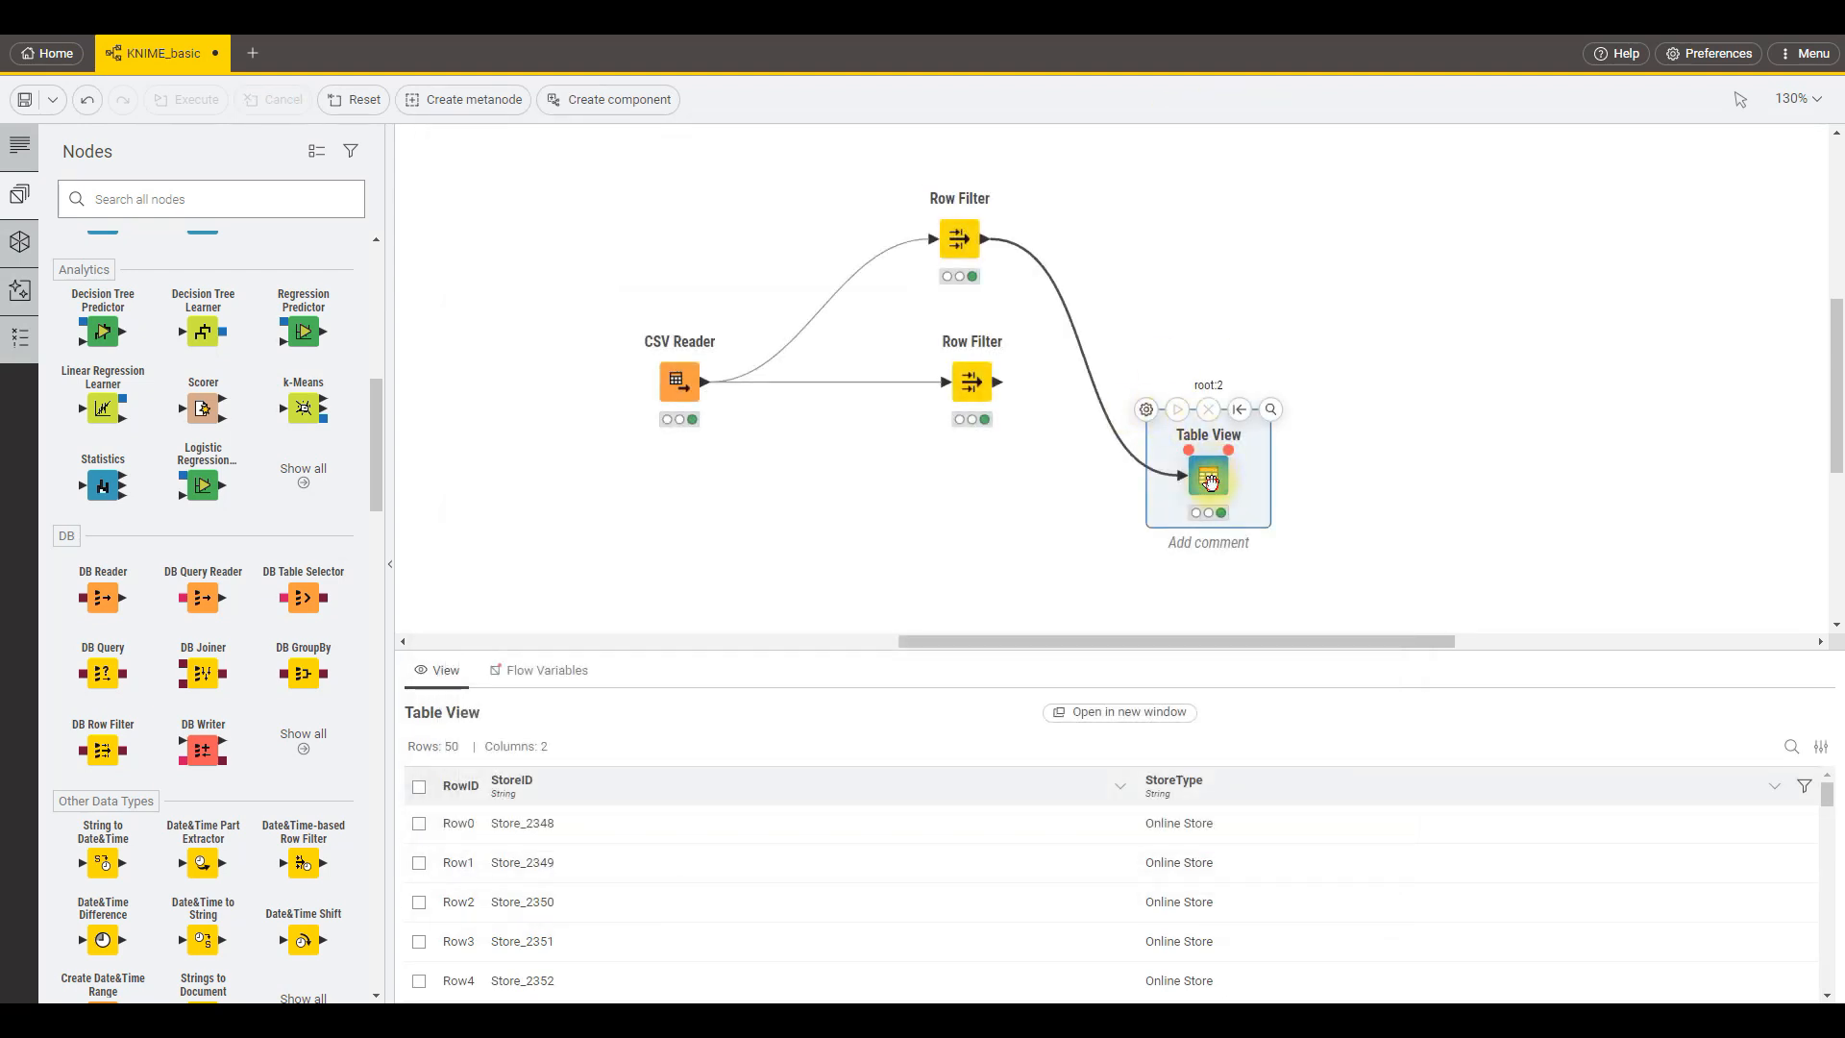
# Move the Table View beside the upper Row Filter and place a copy of it beside the lower Row Filter.
pyautogui.moveTo(1207, 464); pyautogui.dragTo(1258, 238)
pyautogui.hotkey('ctrl', 'c')
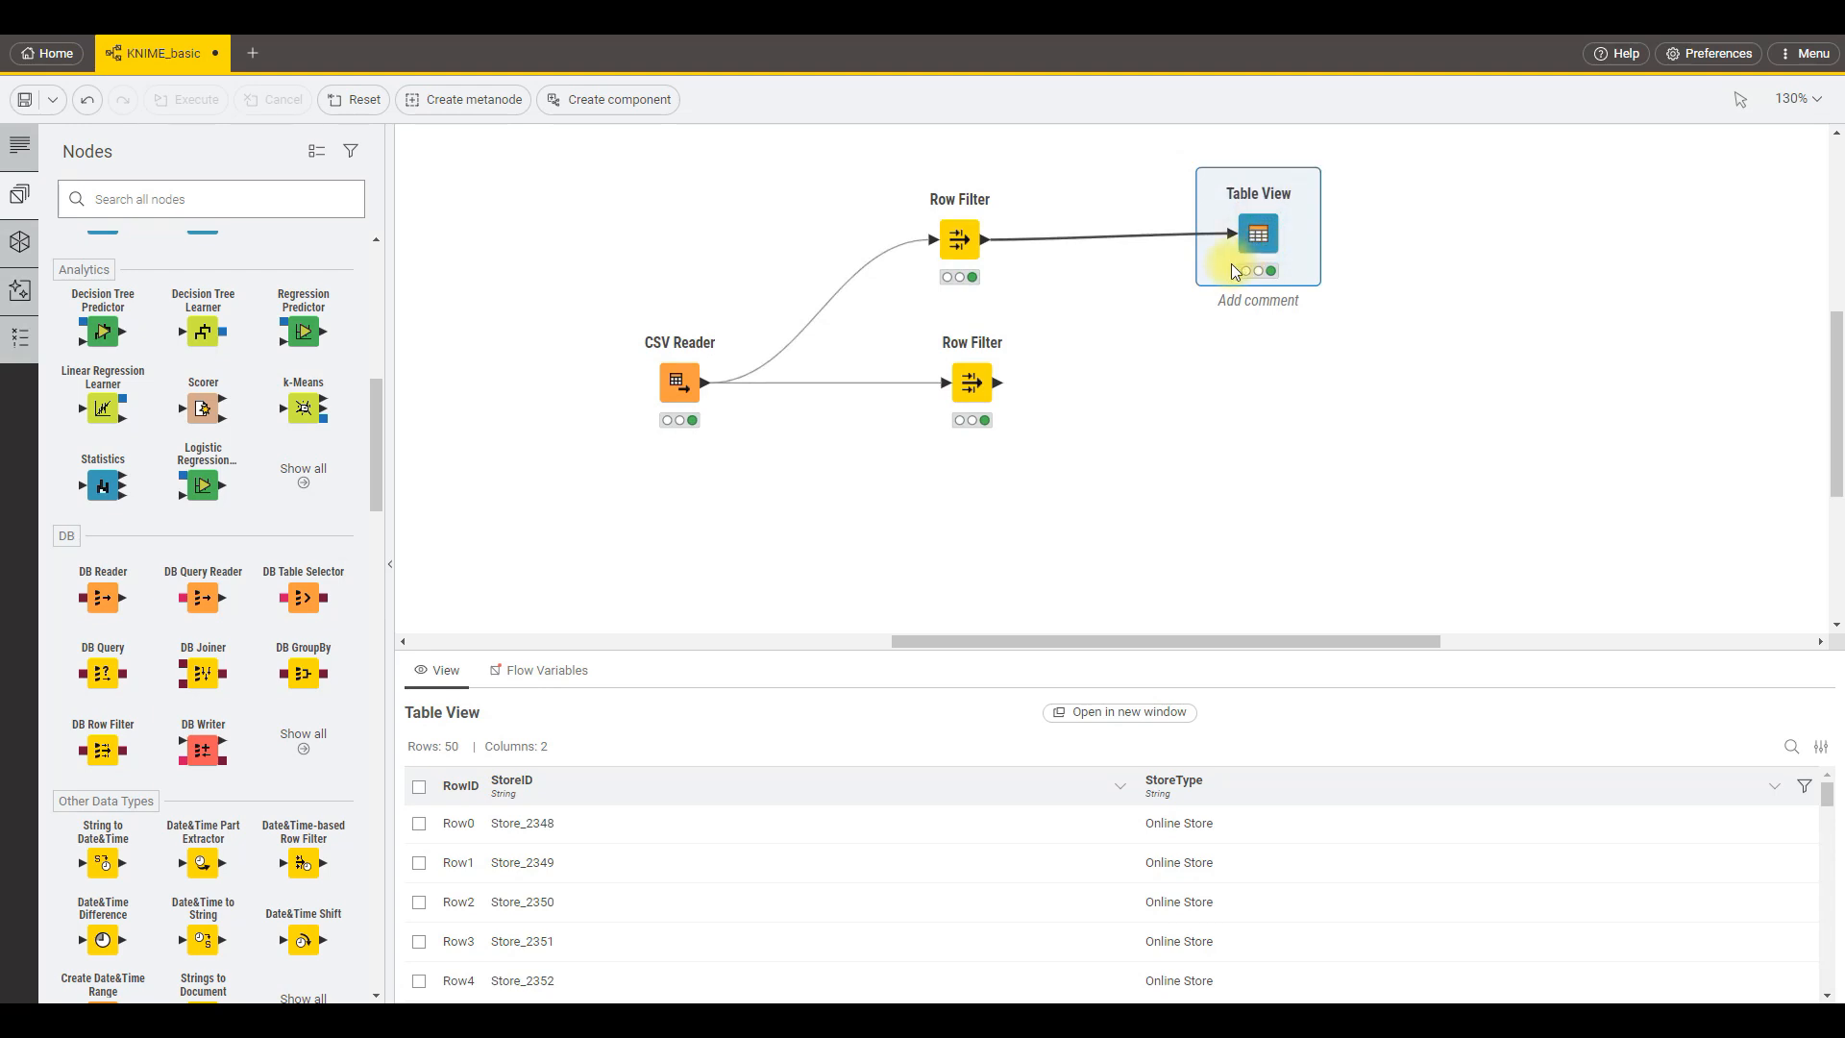
pyautogui.hotkey('ctrl', 'v')
pyautogui.moveTo(1376, 412); pyautogui.dragTo(1256, 405)
# Connect the lower Row Filter's output to the copied Table View, execute it and align it with the filter.
pyautogui.moveTo(999, 384); pyautogui.dragTo(1259, 401)
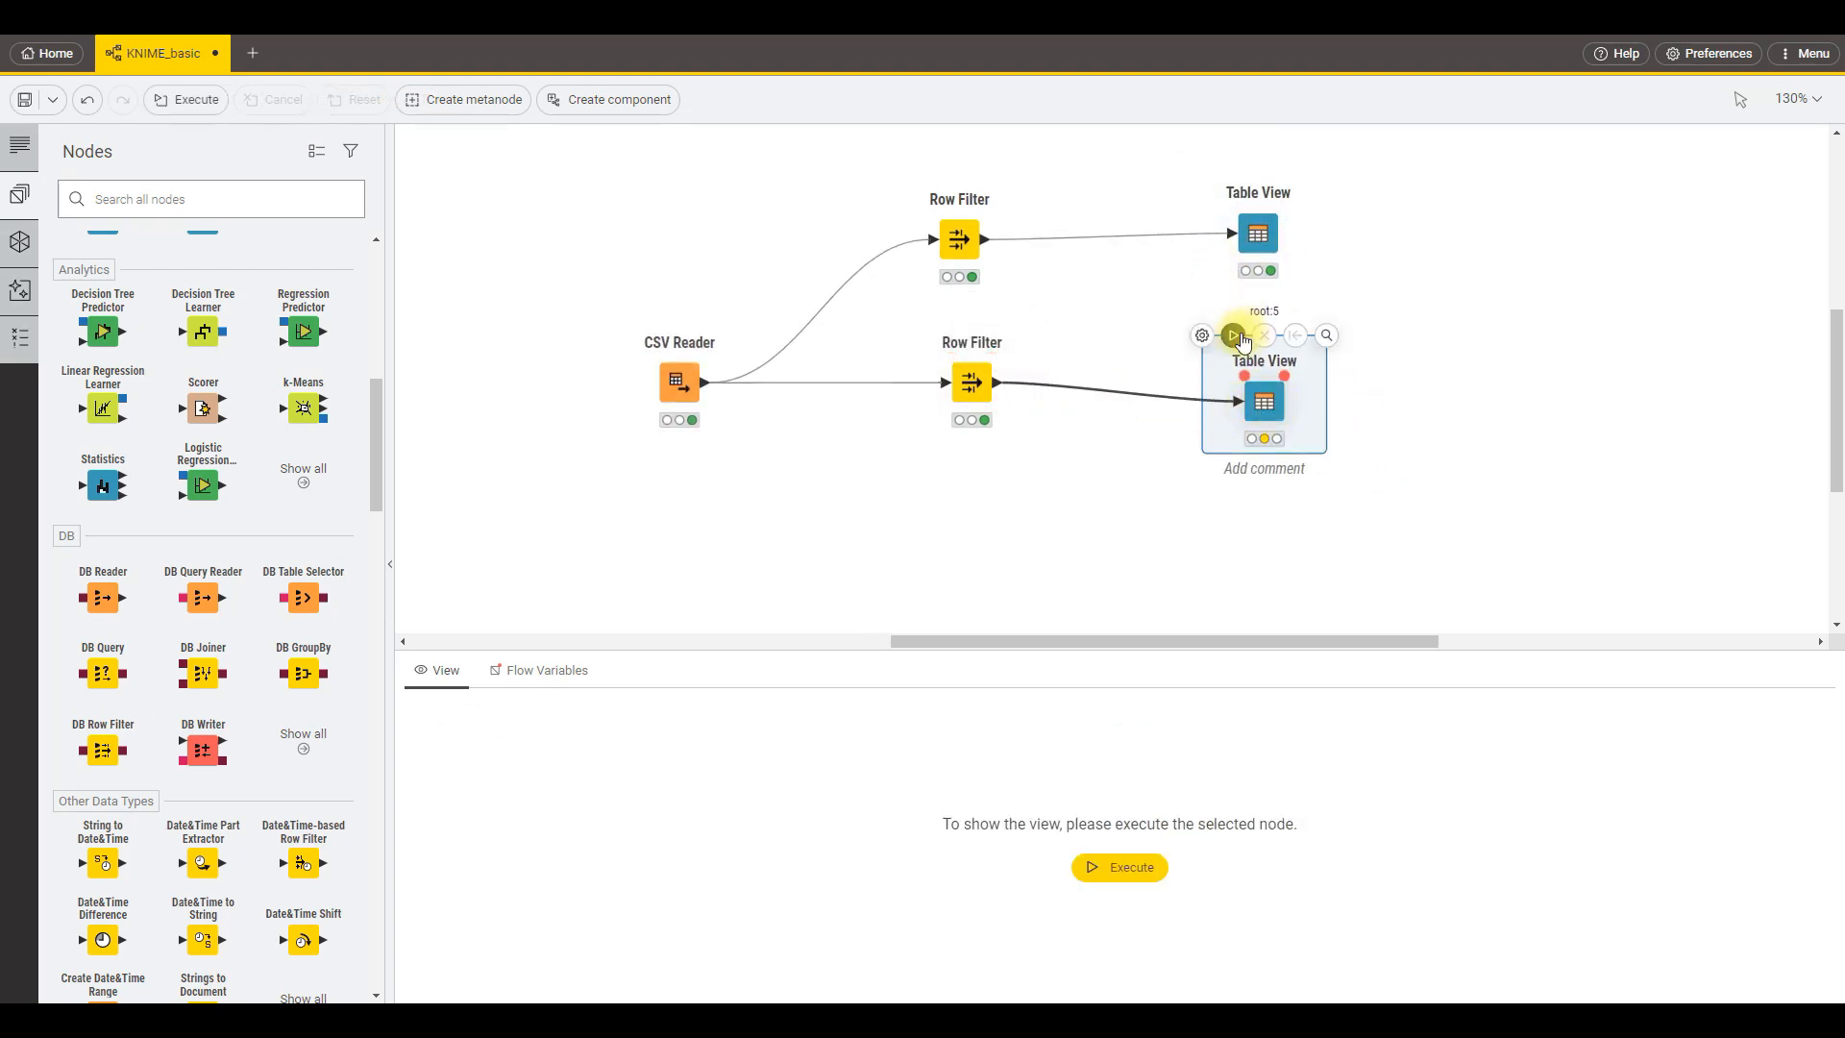
pyautogui.click(1235, 336)
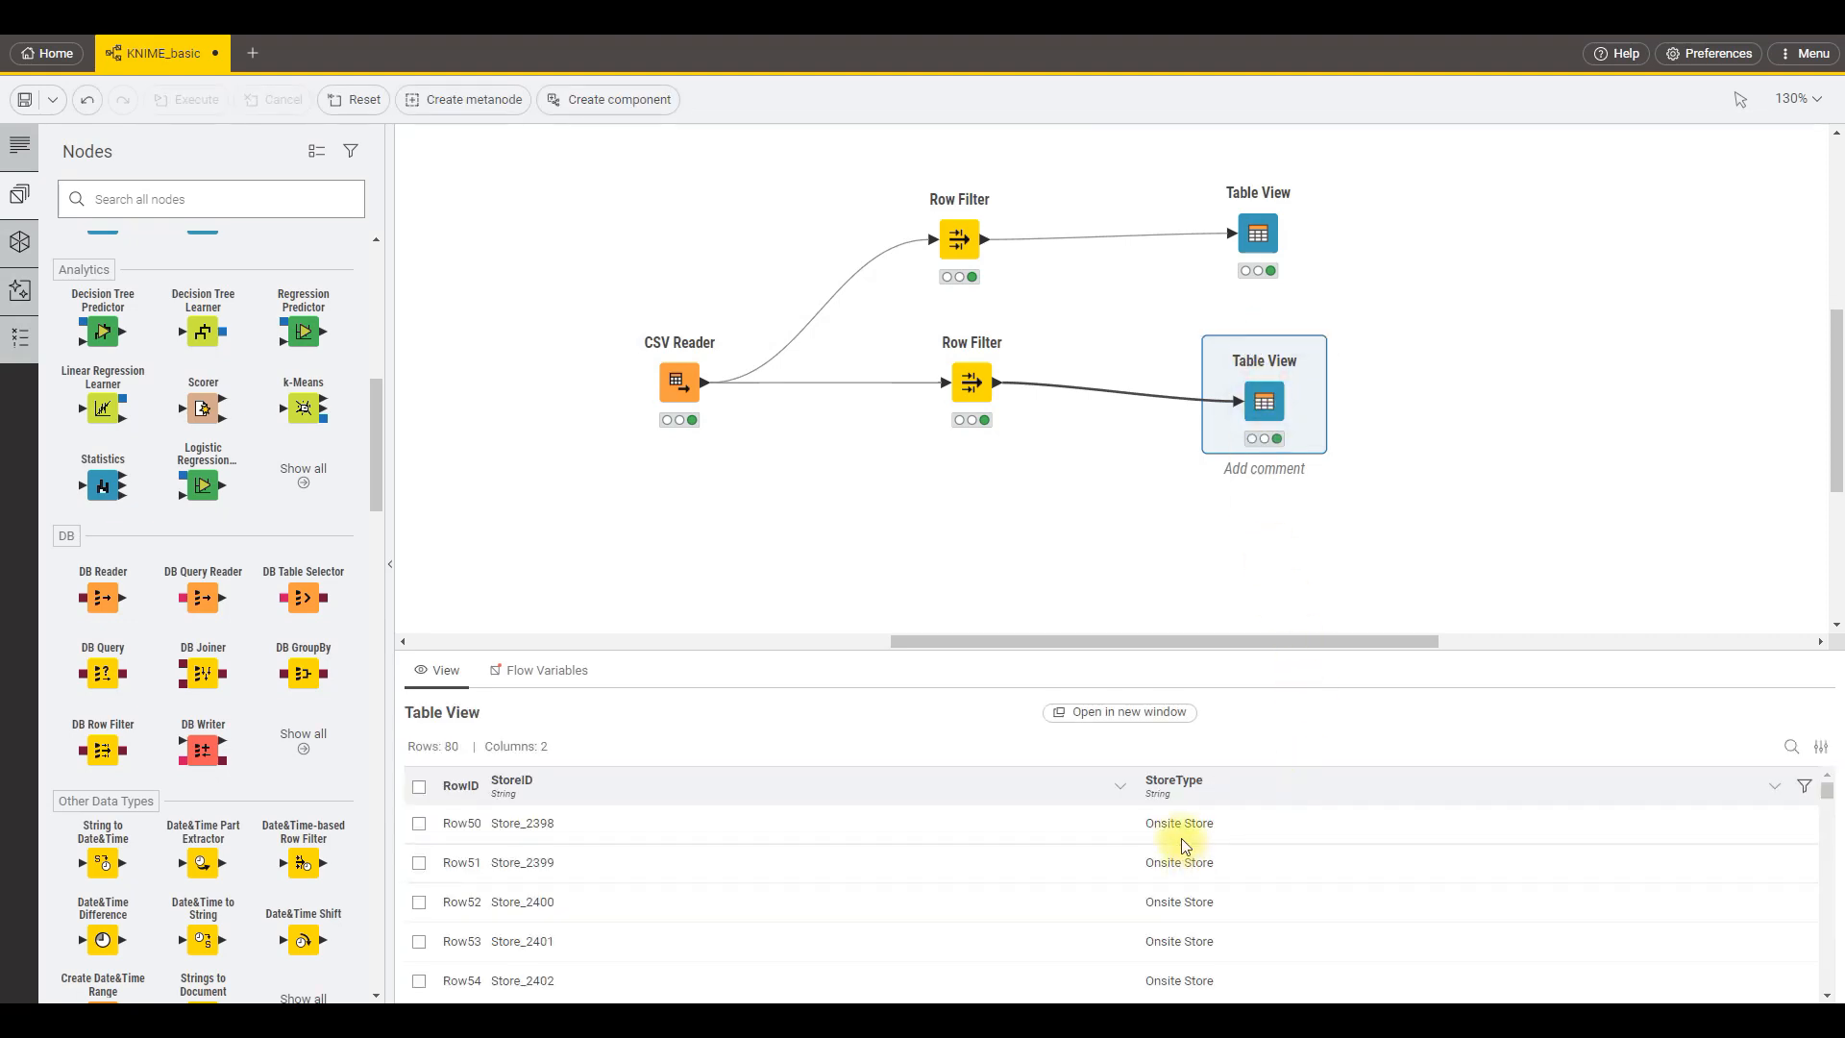
pyautogui.moveTo(1267, 404); pyautogui.dragTo(1274, 394)
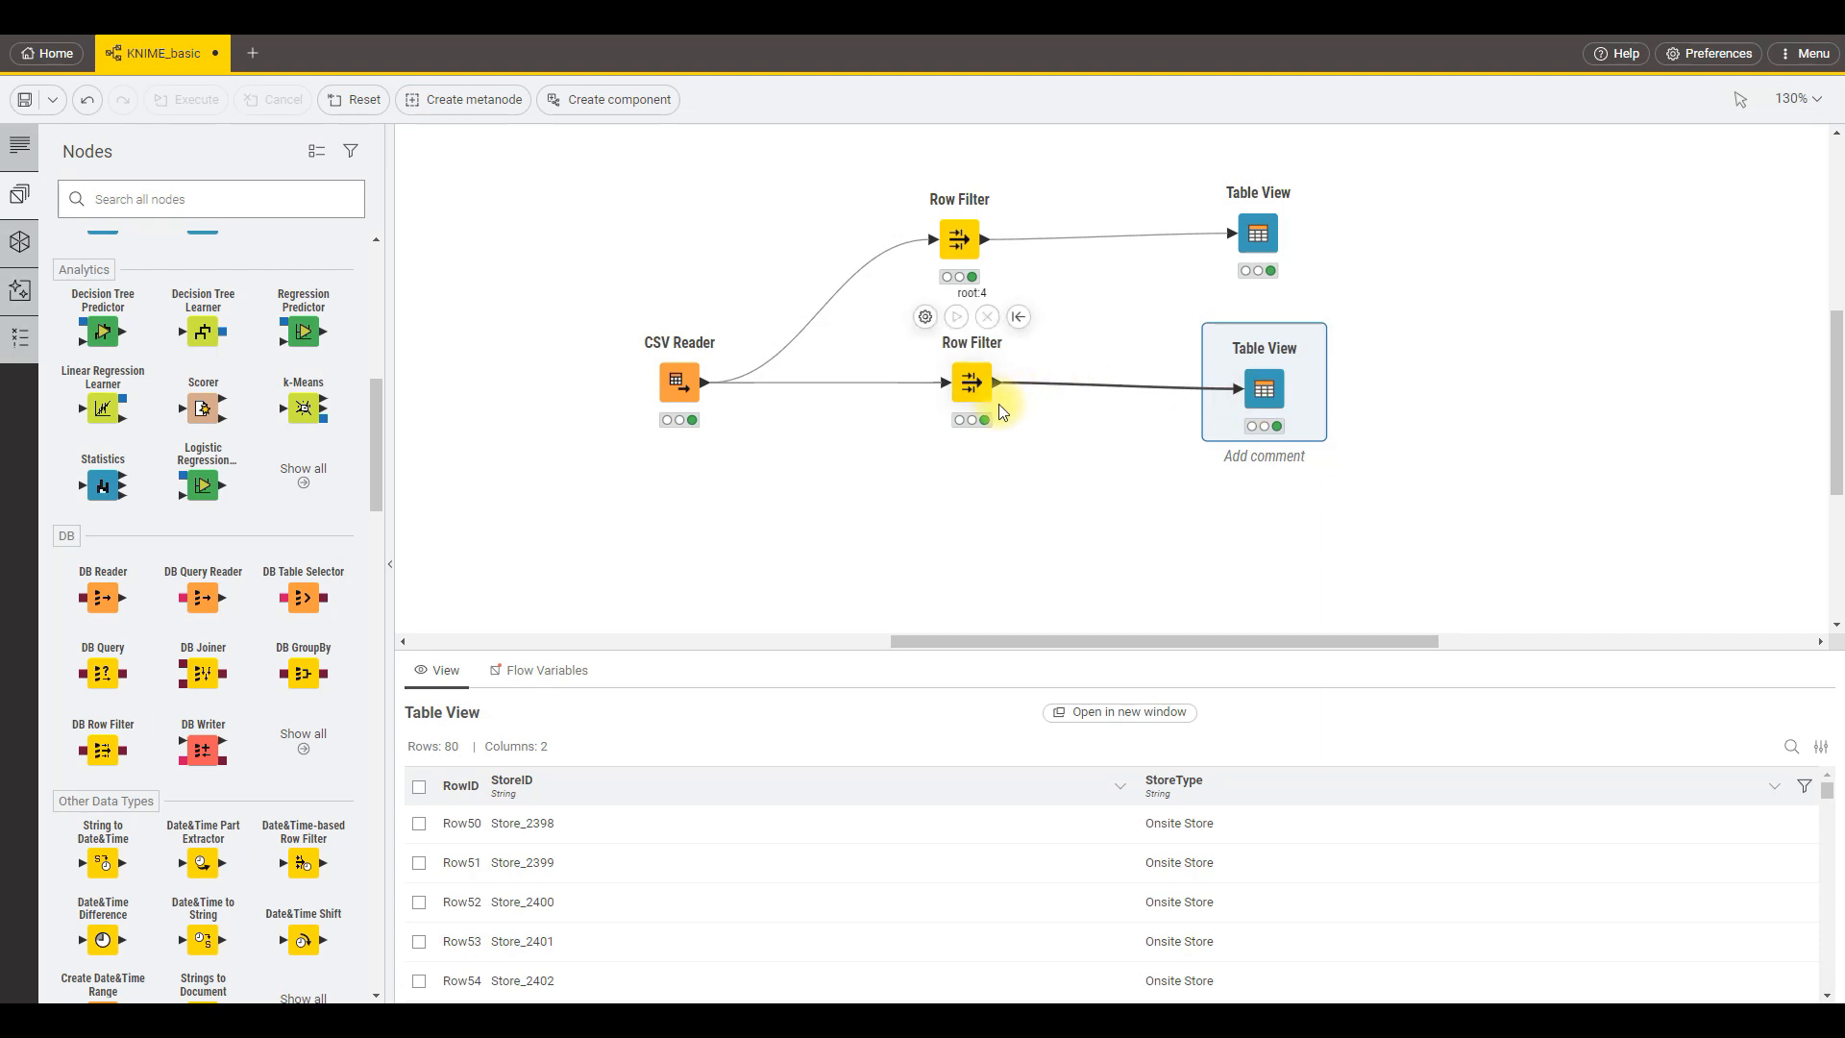
# Add a Bar Chart node from the Views category below the Row Filters and connect it to the CSV Reader's output.
pyautogui.moveTo(667, 383); pyautogui.dragTo(605, 319)
pyautogui.scroll(-5, 230, 533)
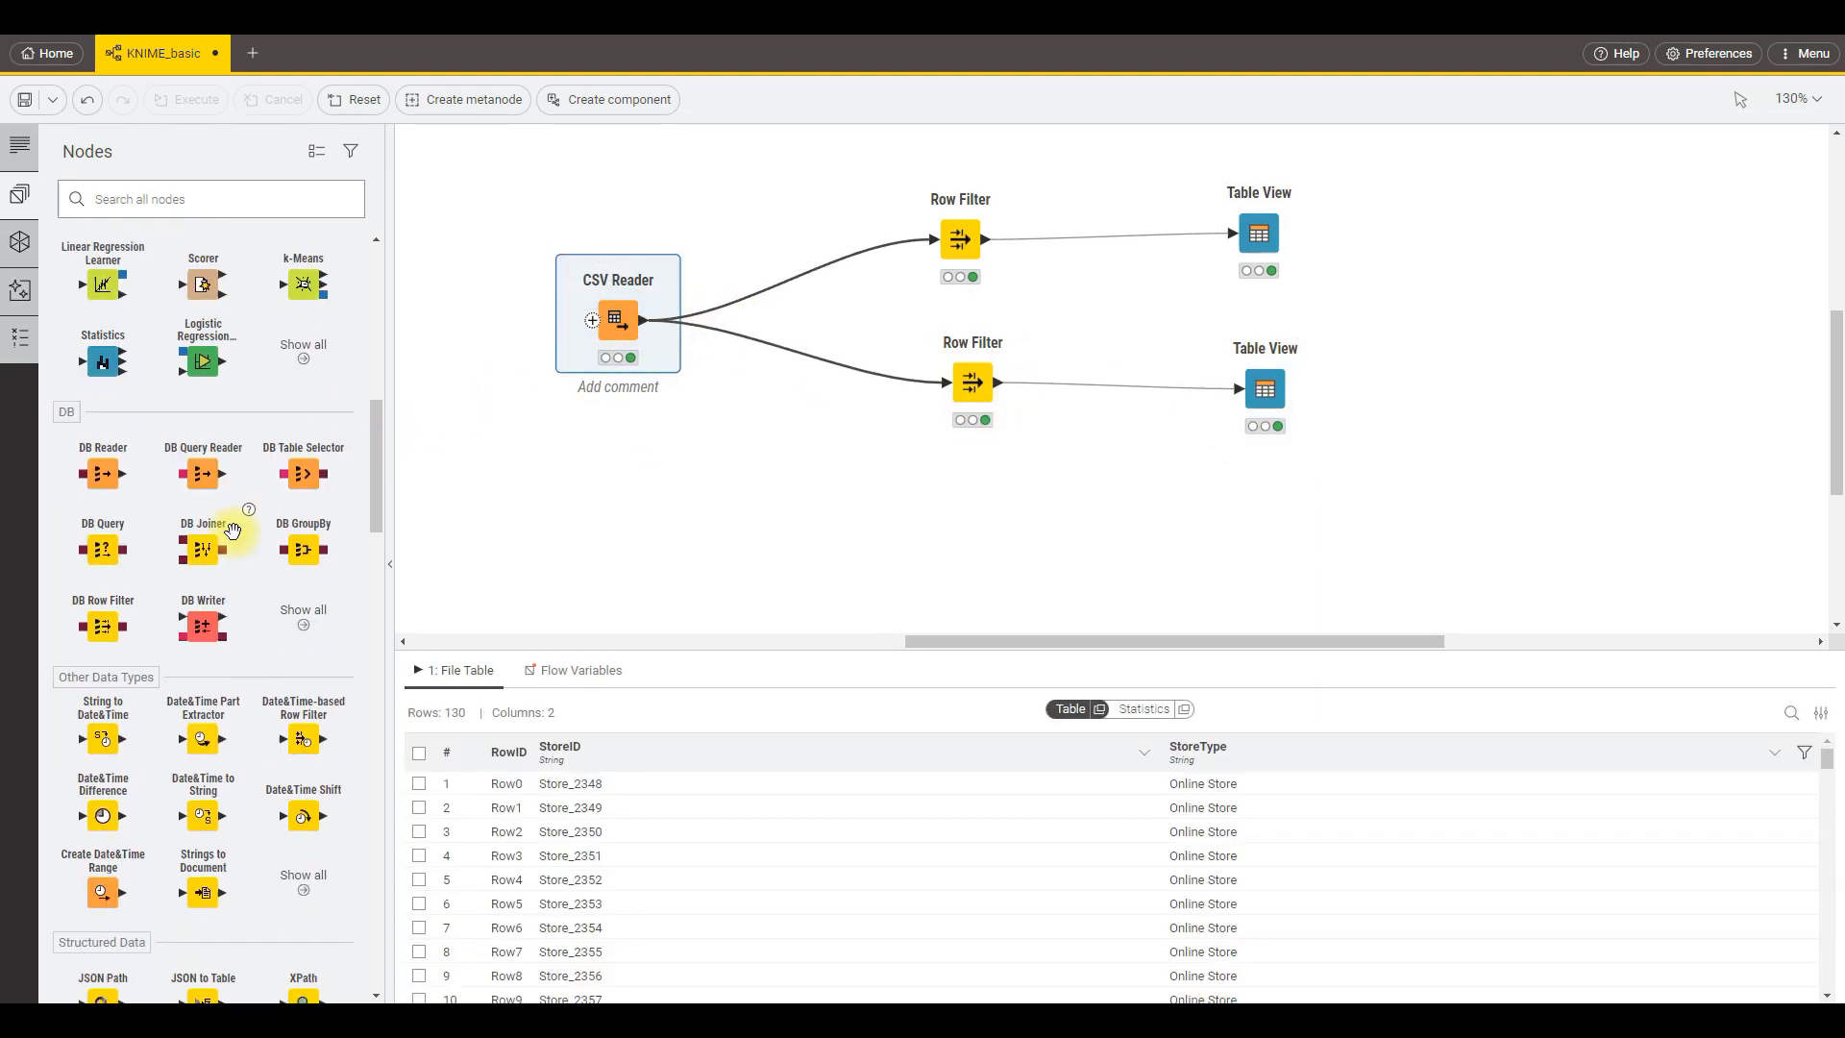
pyautogui.scroll(5, 230, 534)
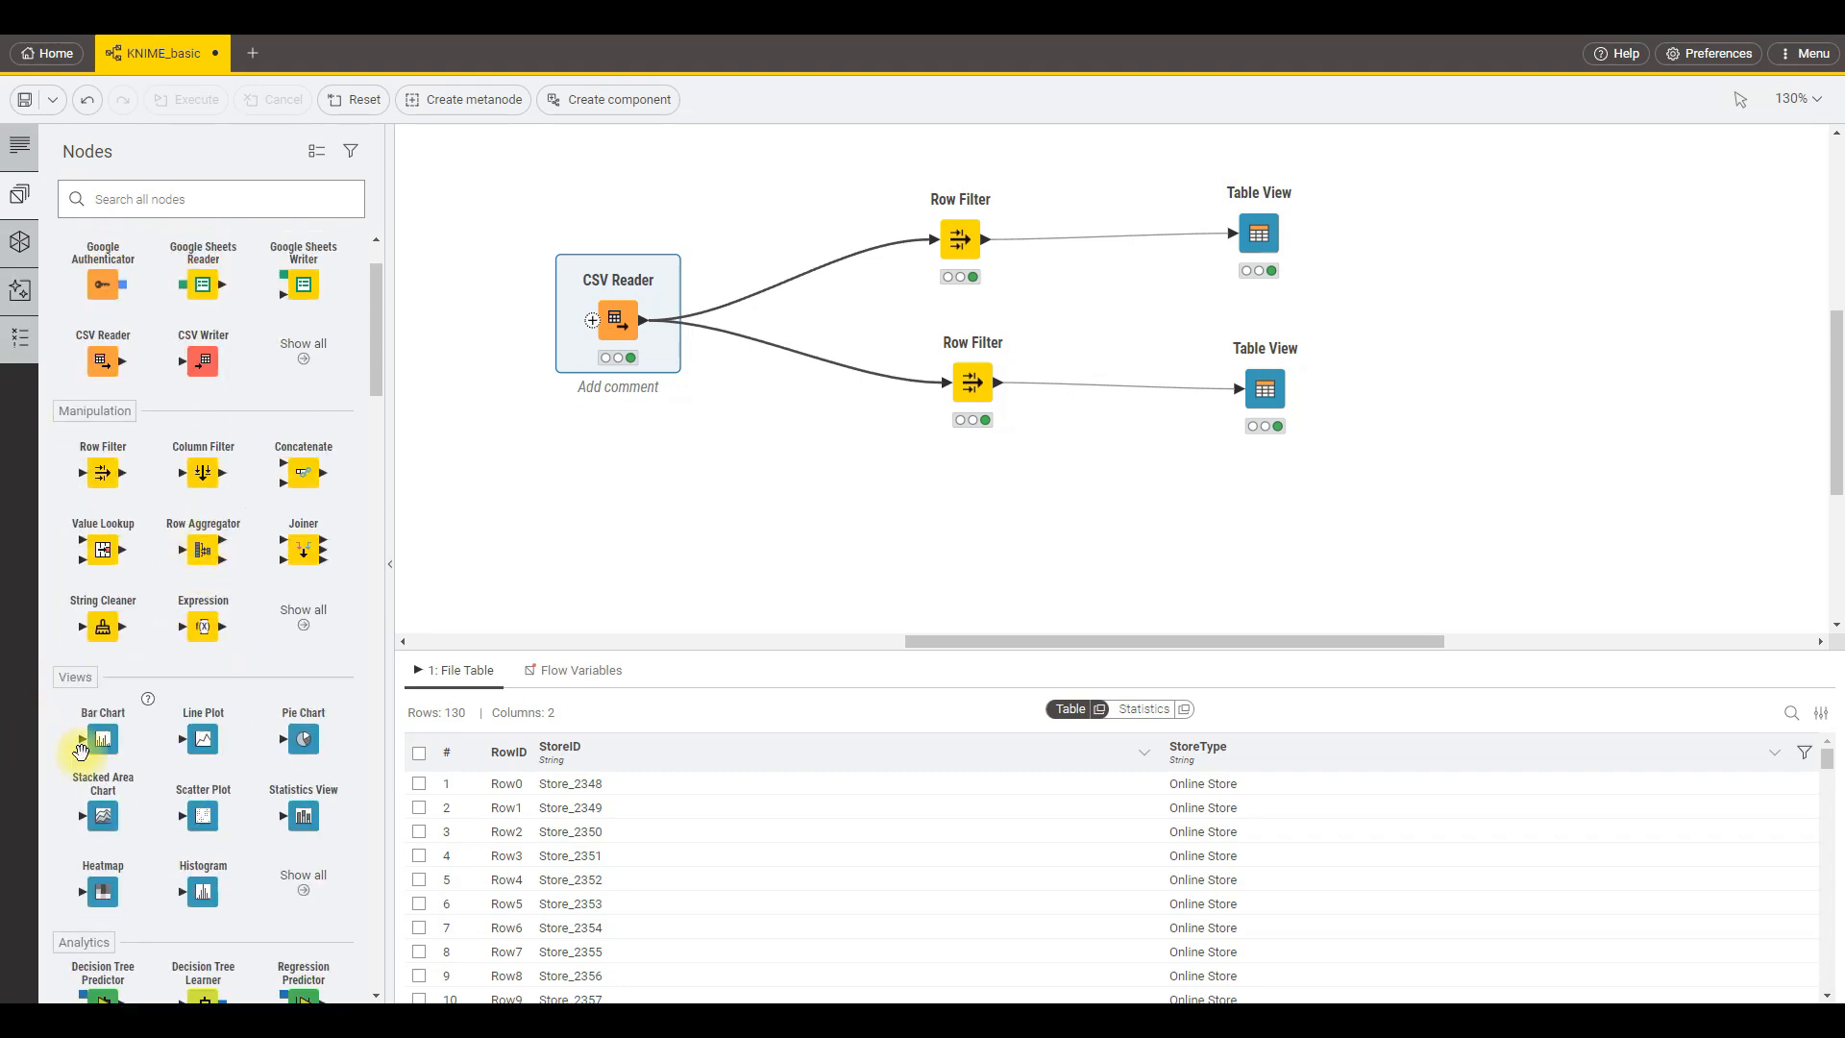
pyautogui.moveTo(117, 746); pyautogui.dragTo(1115, 509)
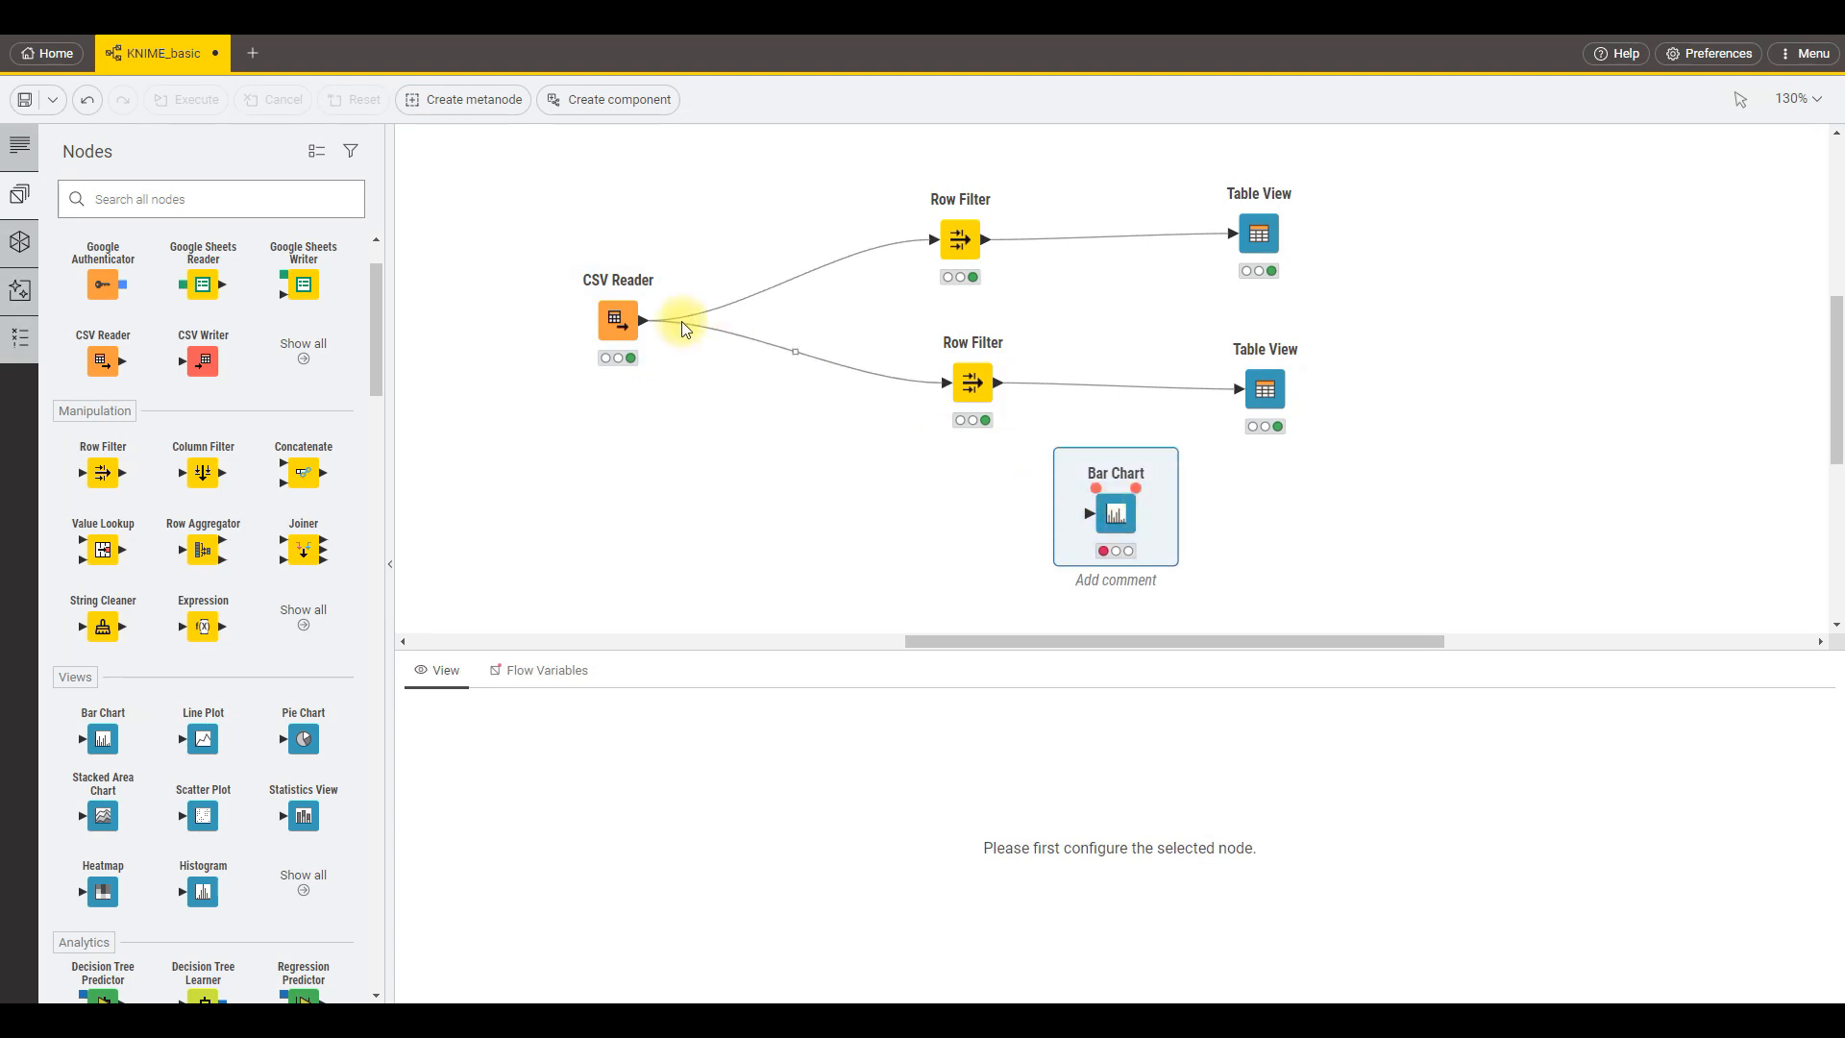
pyautogui.moveTo(603, 303); pyautogui.dragTo(1092, 517)
pyautogui.moveTo(1105, 519); pyautogui.dragTo(889, 541)
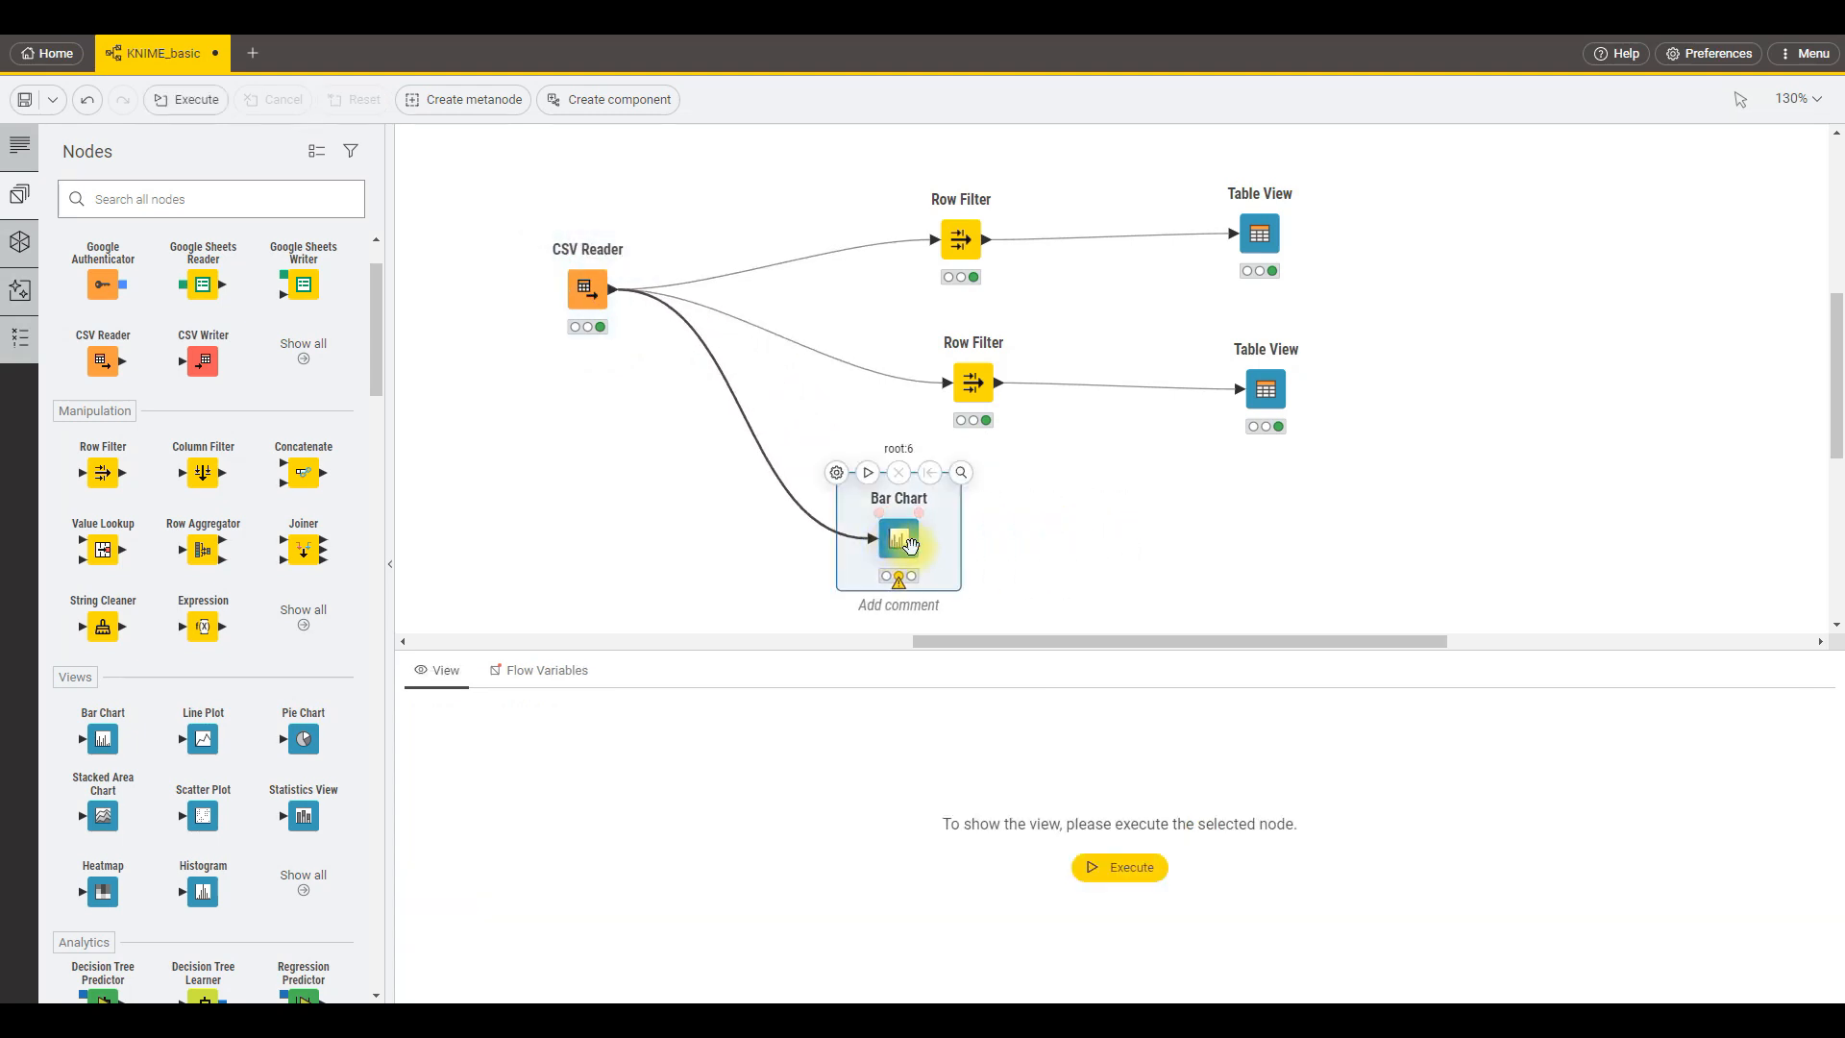
# Execute the Bar Chart node and check its interactive view.
pyautogui.click(871, 473)
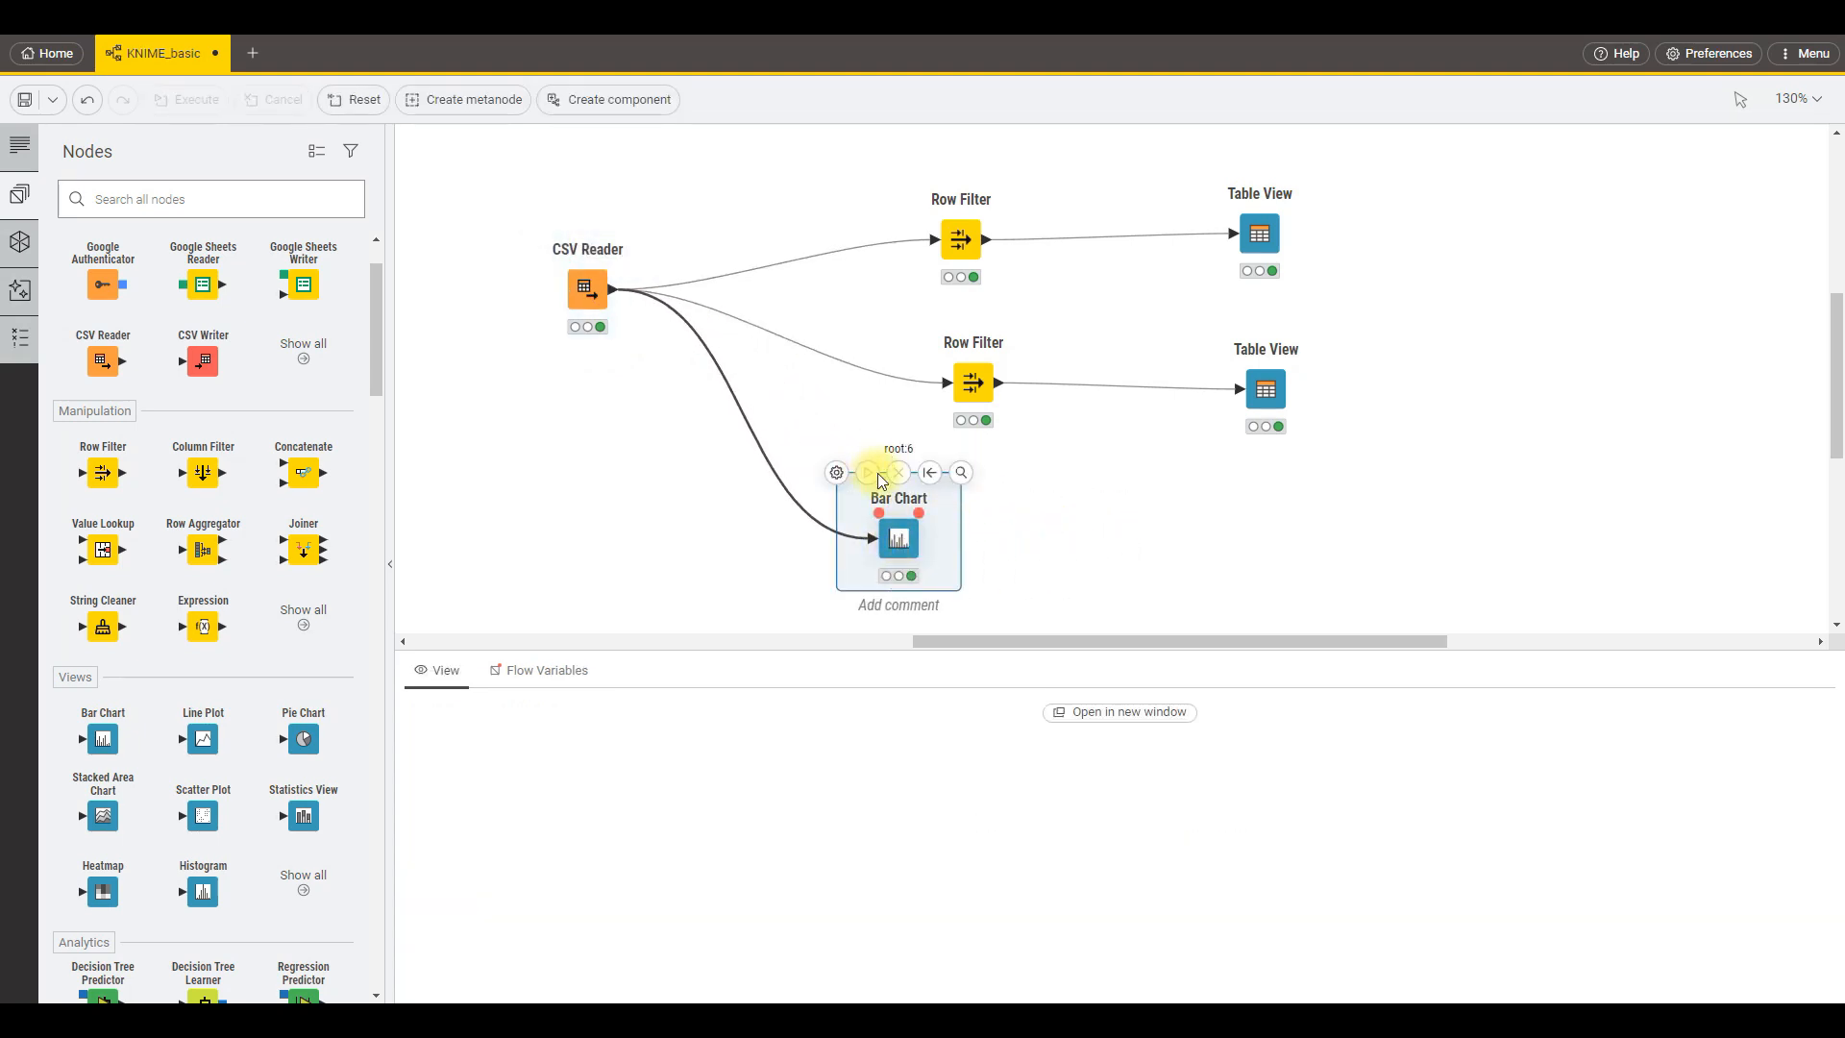
pyautogui.click(959, 473)
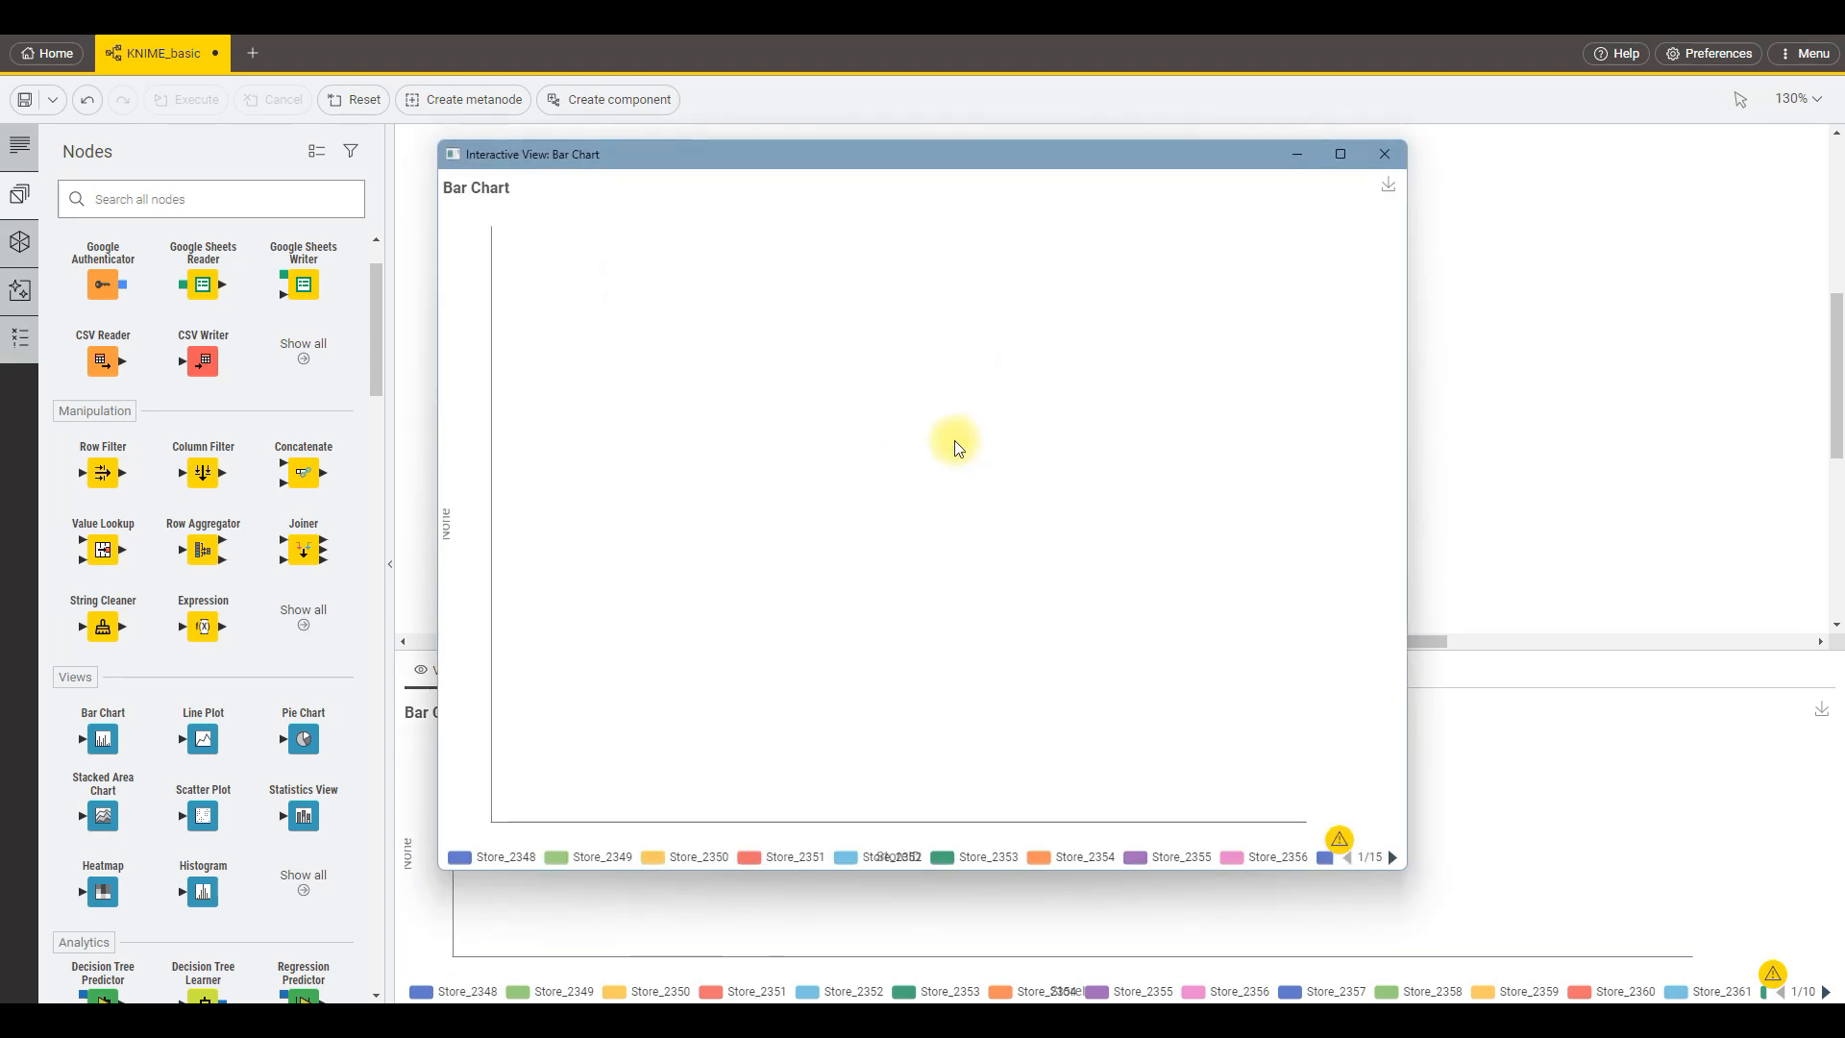
pyautogui.click(1375, 153)
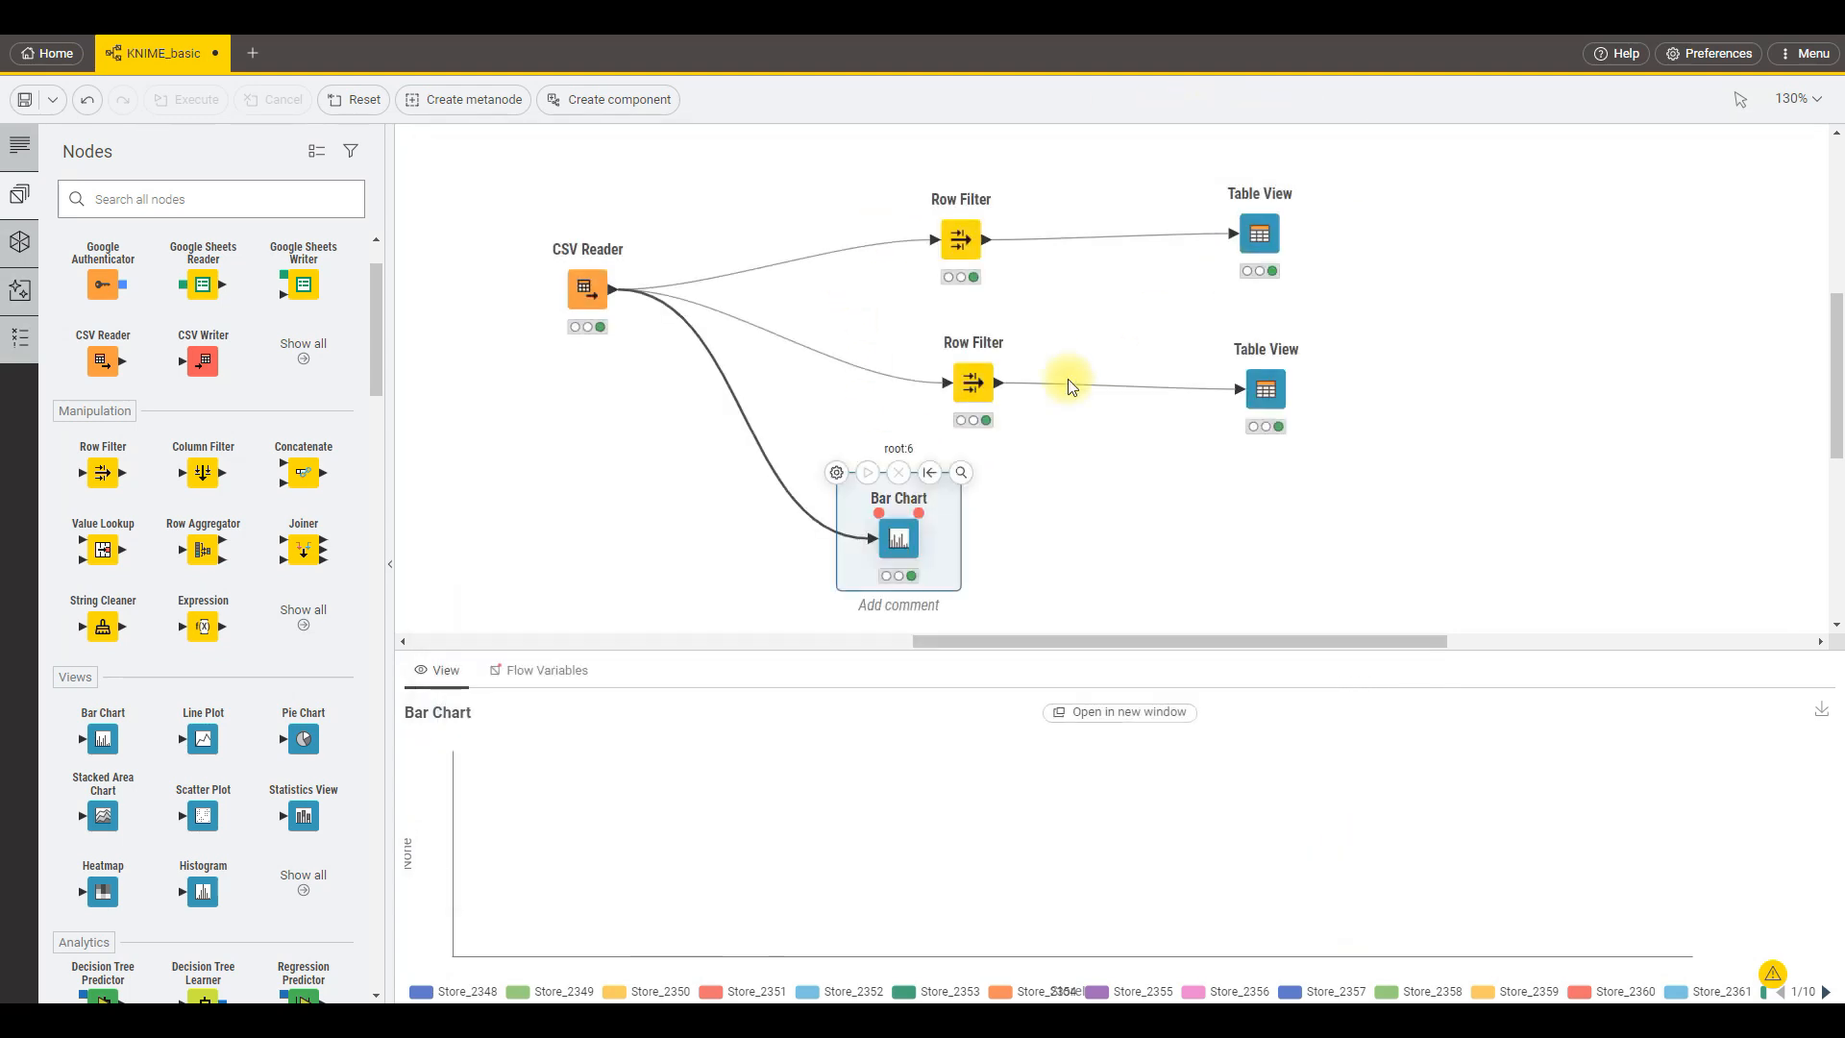
# Configure the Bar Chart with StoreType as category dimension and Occurrence count as aggregation, save and execute it, and accept the settings.
pyautogui.doubleClick(900, 532)
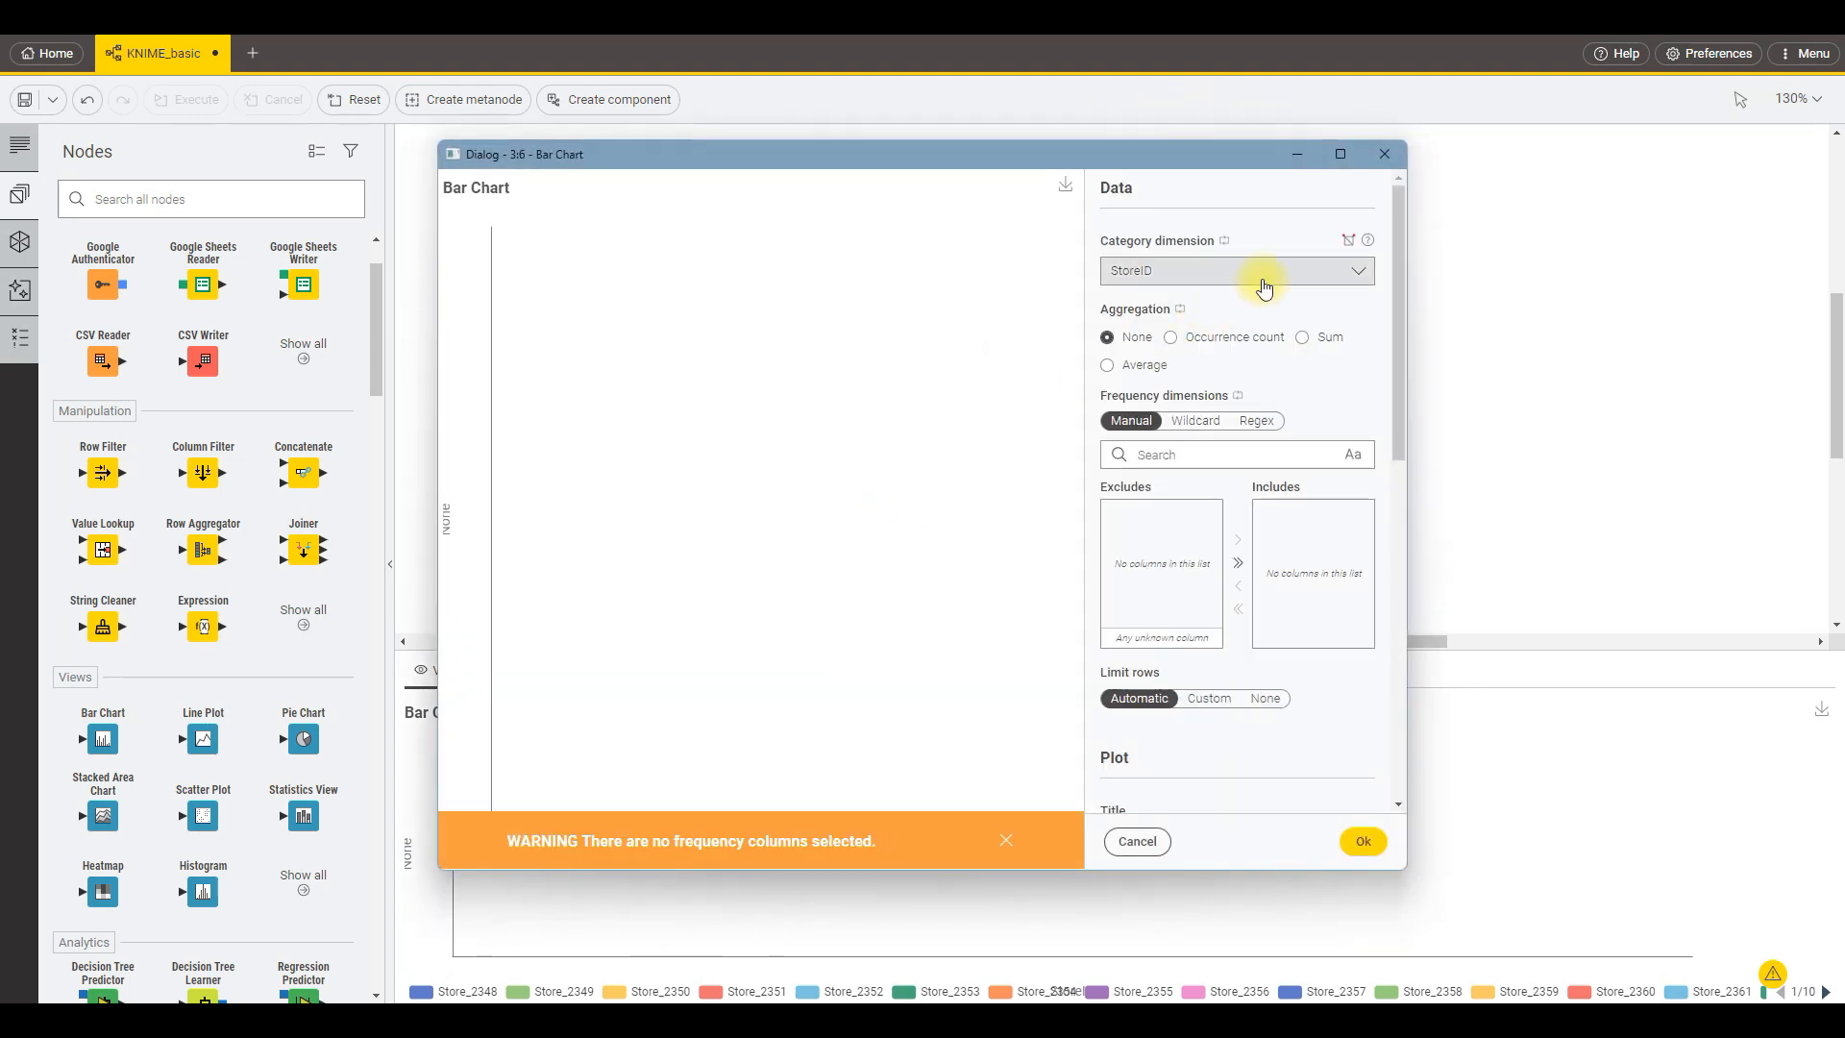
pyautogui.click(1262, 277)
pyautogui.click(1261, 315)
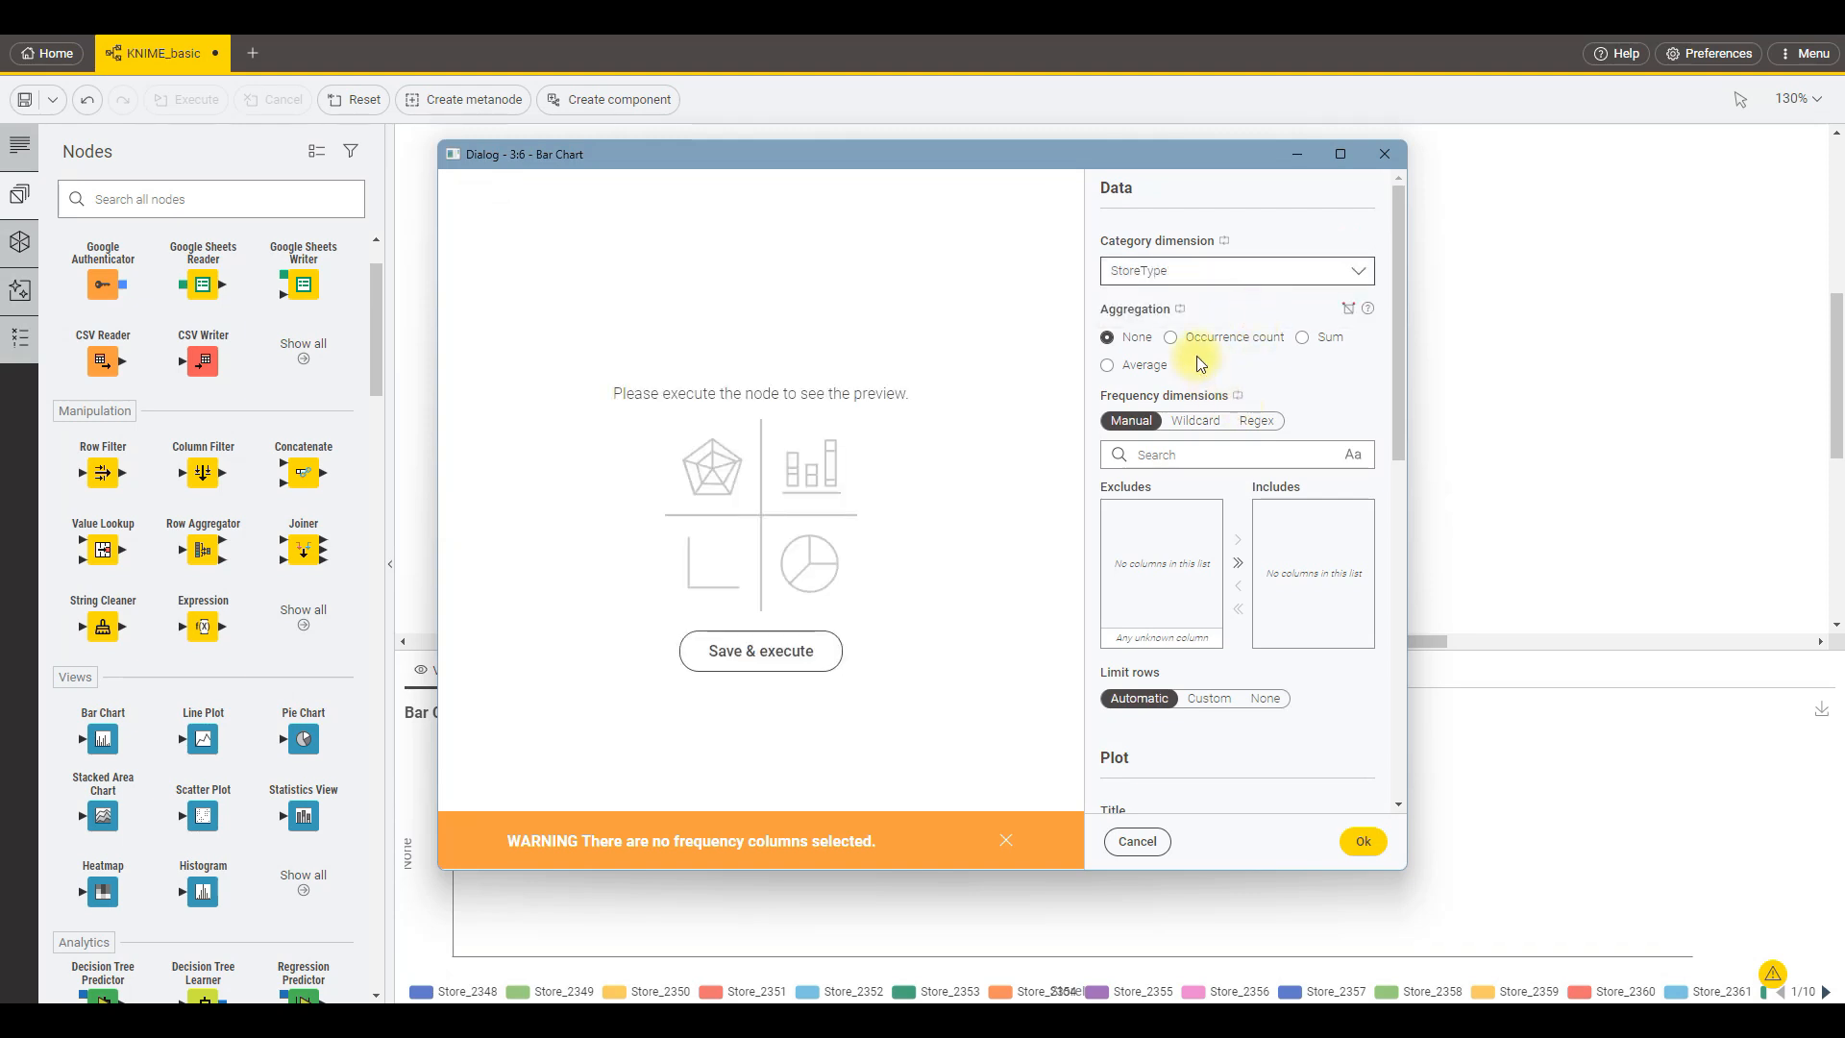
pyautogui.click(1227, 352)
pyautogui.click(822, 656)
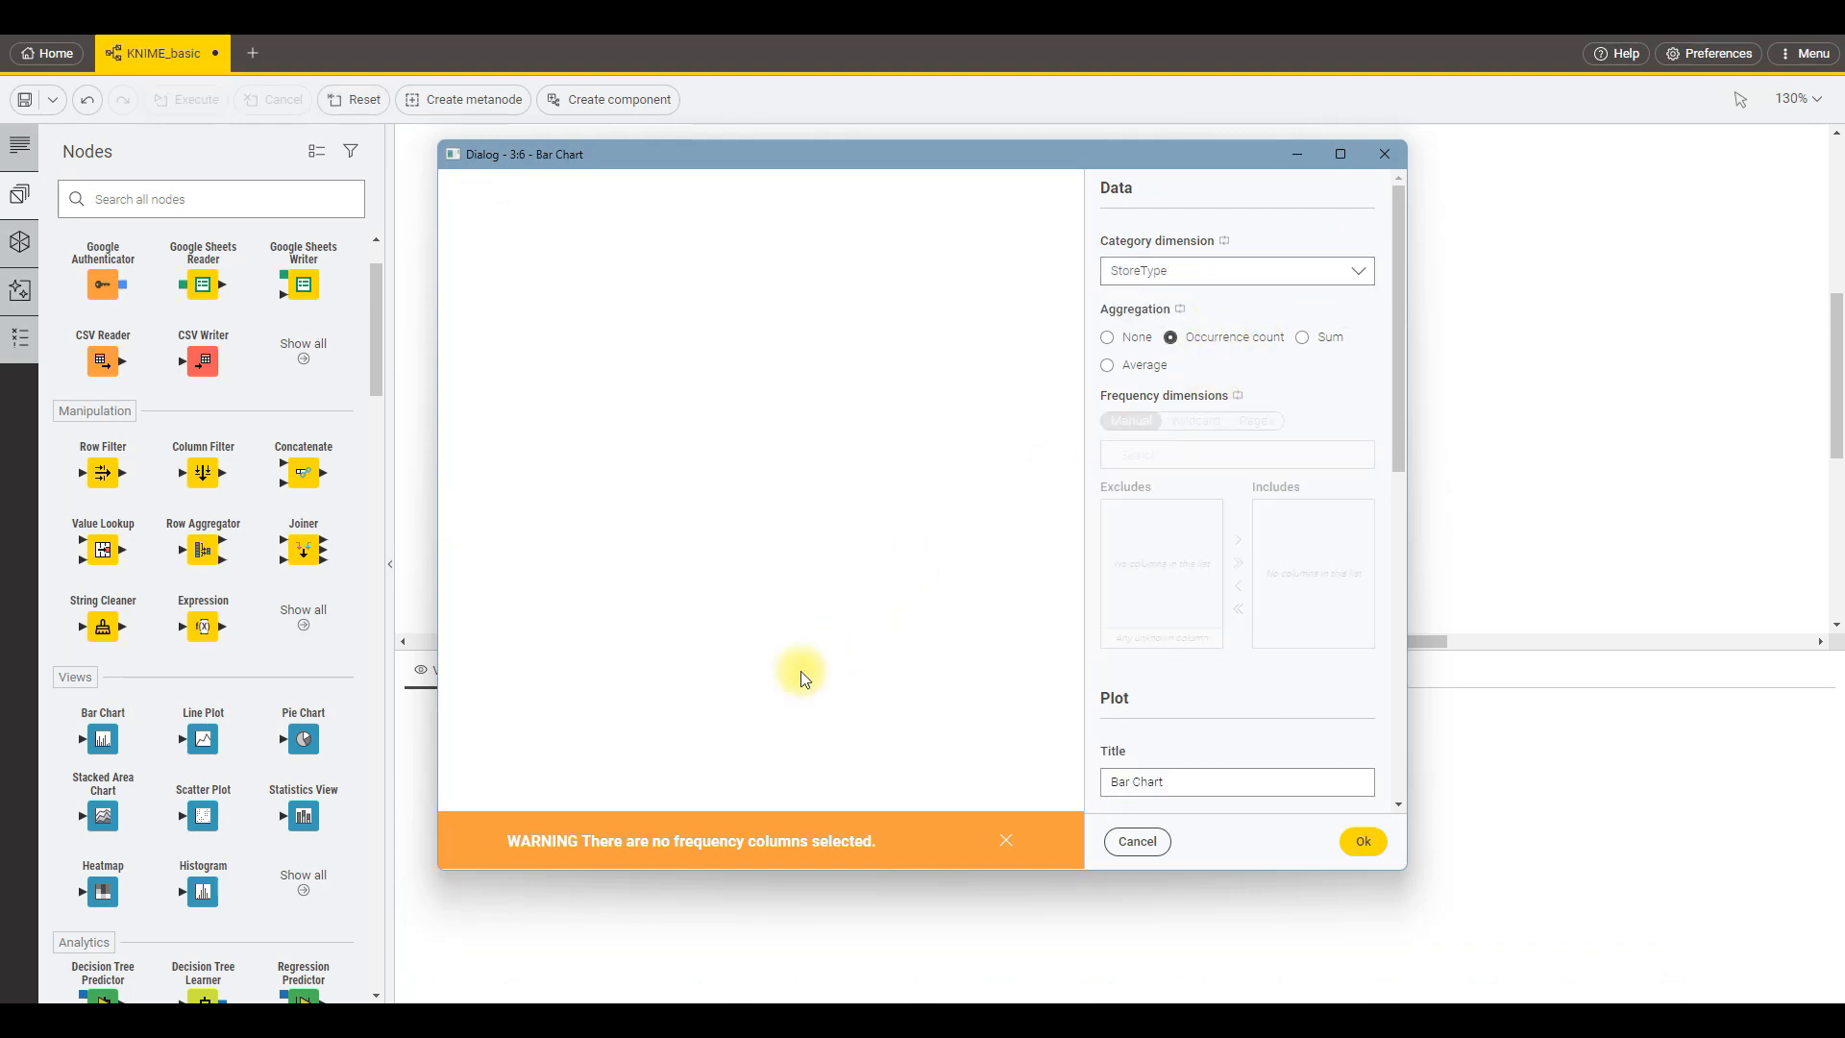
pyautogui.click(1007, 841)
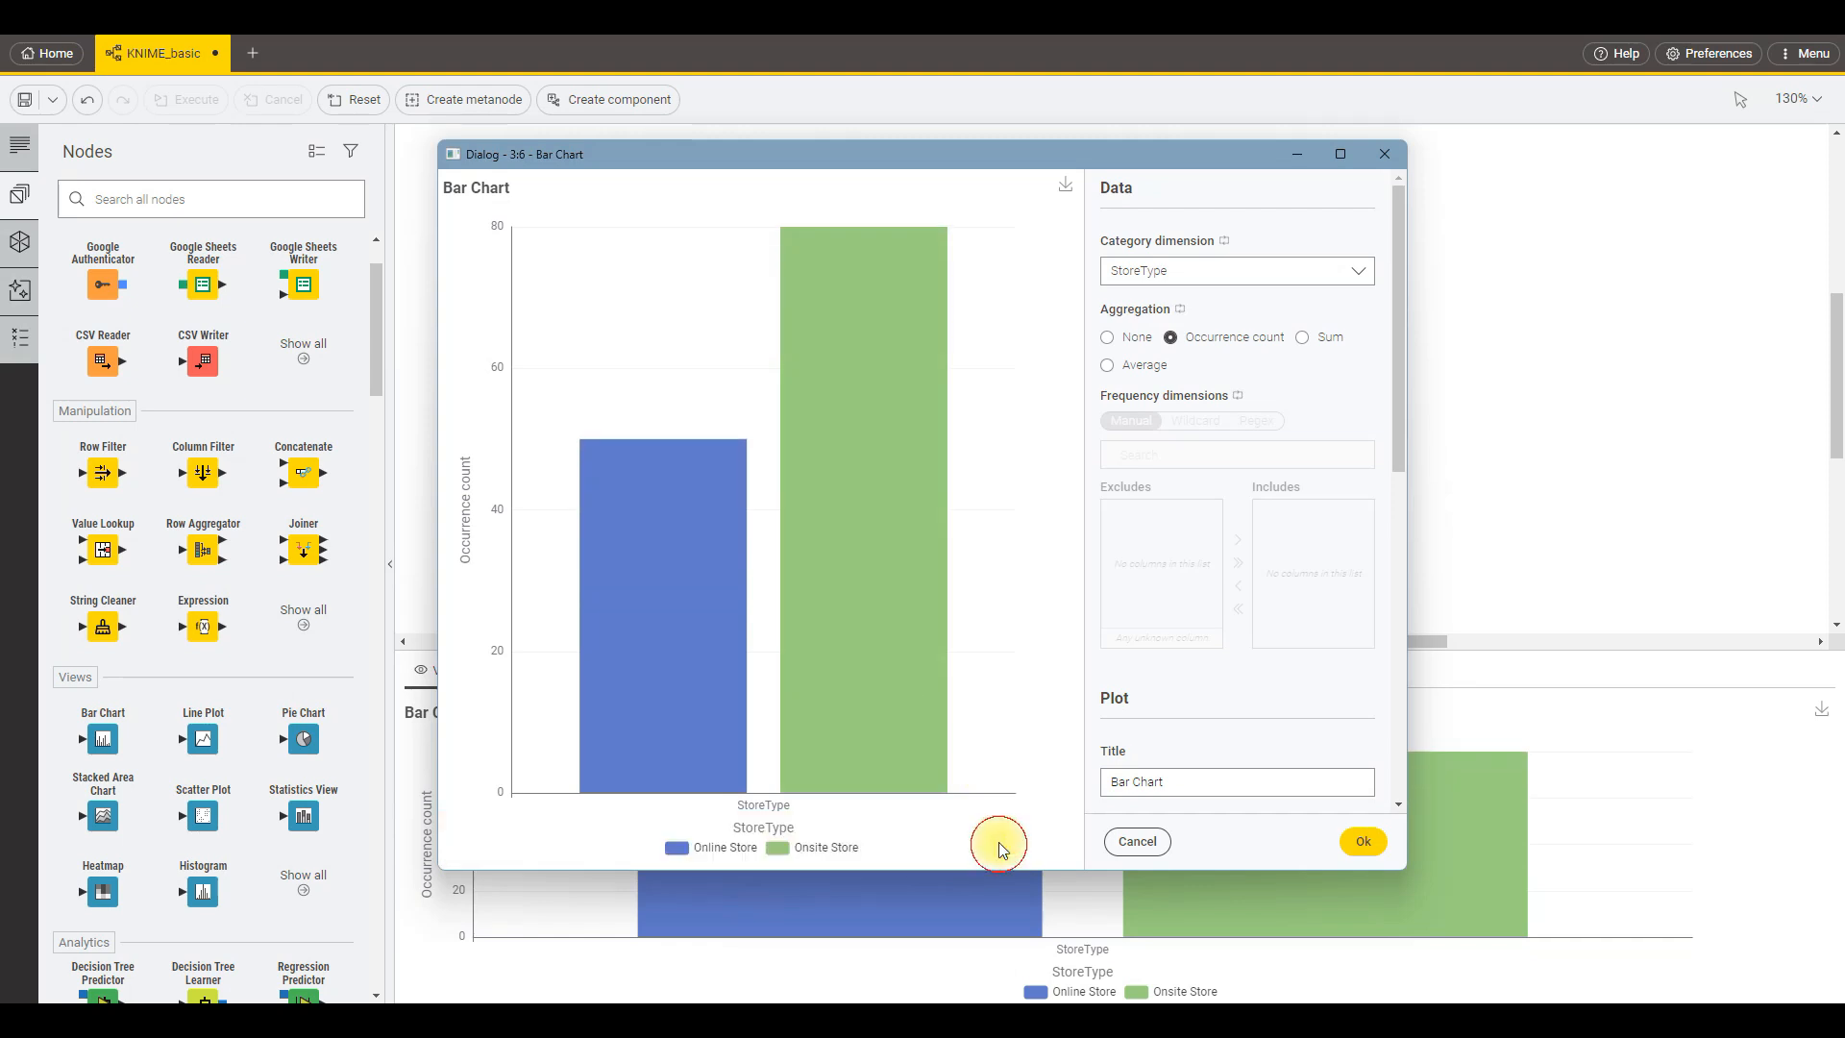
pyautogui.click(1364, 842)
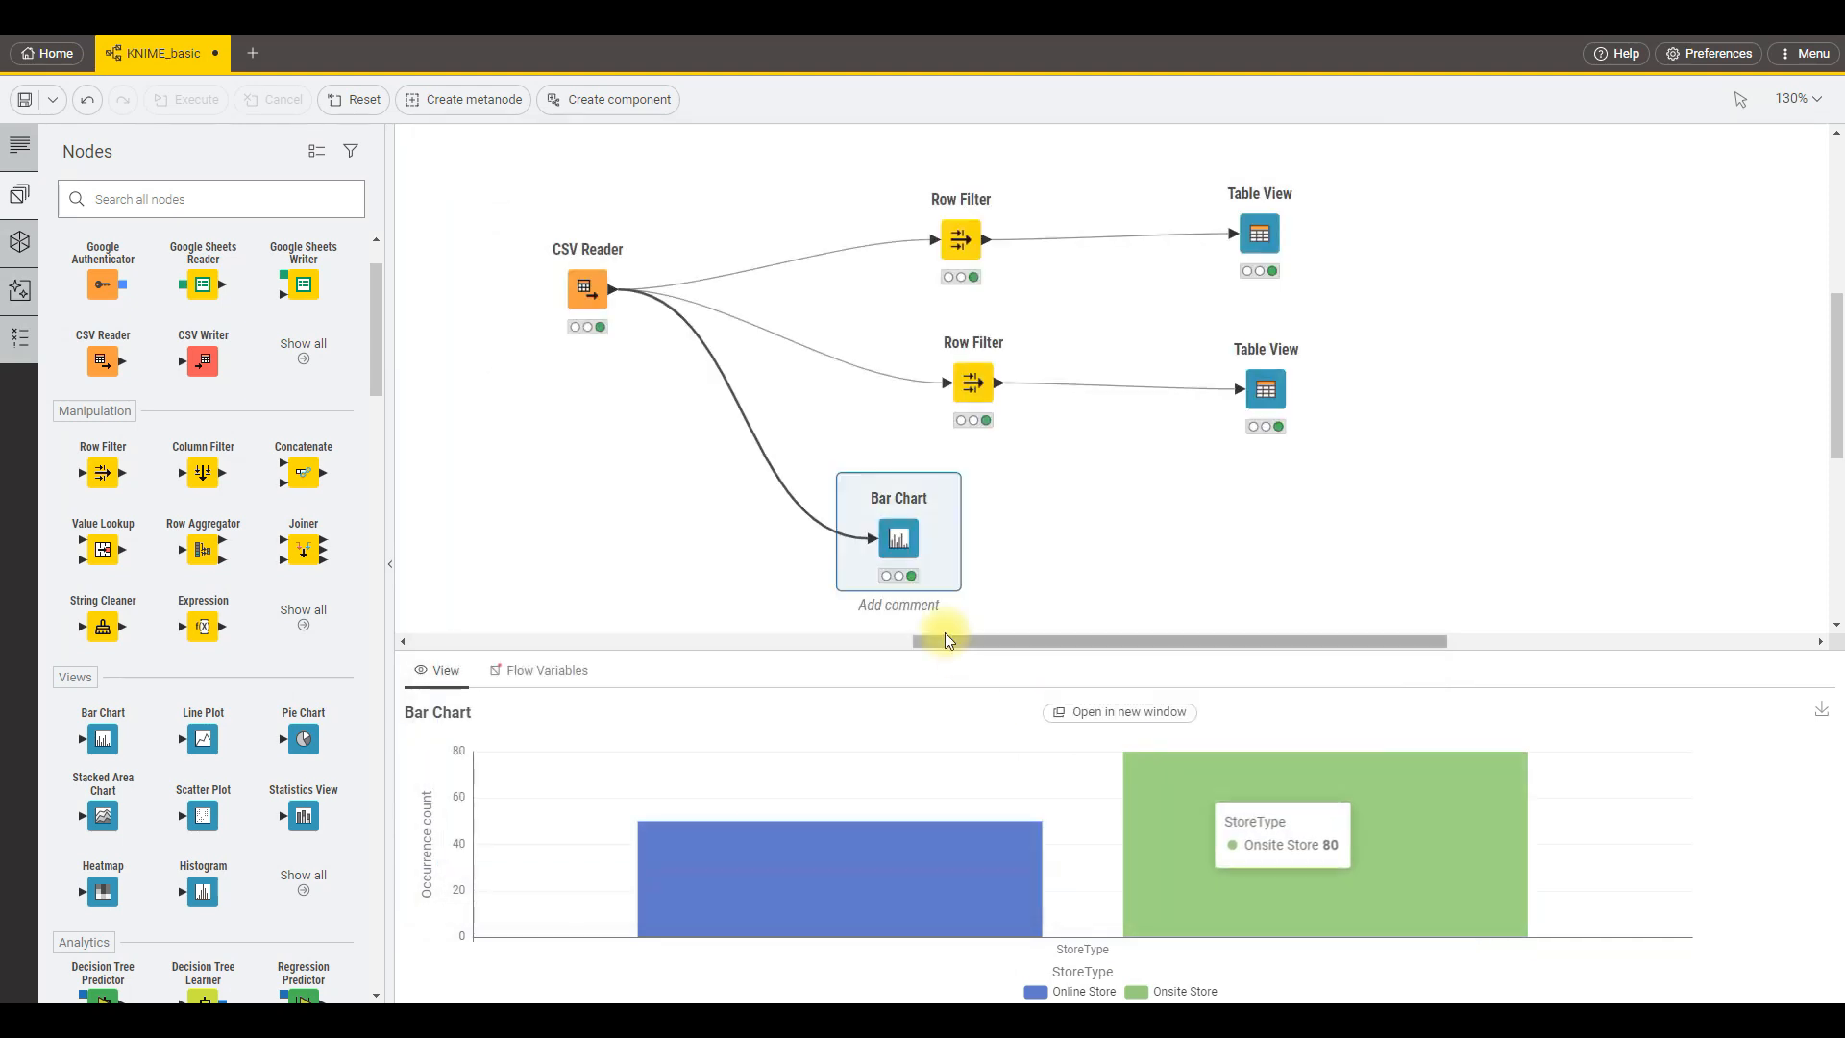
# Open the Bar Chart's interactive view to check it, and close it again.
pyautogui.click(964, 475)
pyautogui.moveTo(716, 607)
pyautogui.click(1384, 154)
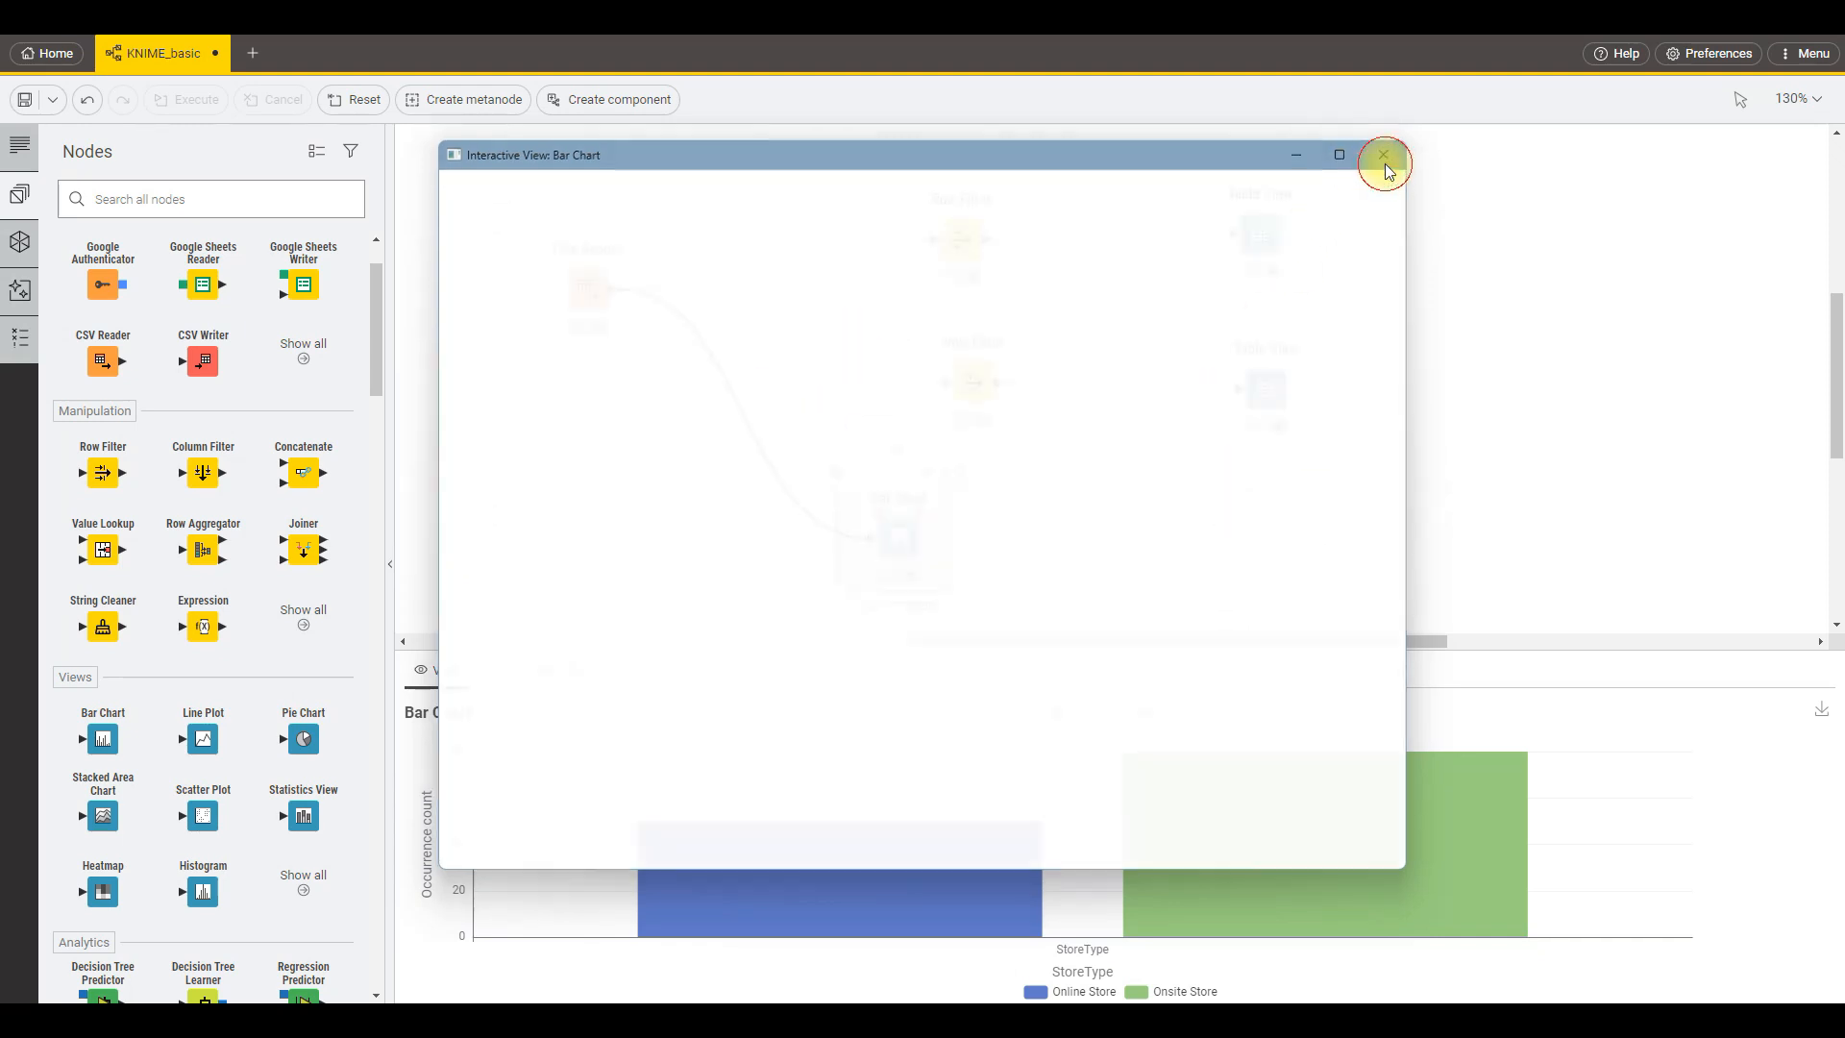
# Place the Bar Chart beneath the two Table Views and group both Row Filters into a metanode, accepting the reset.
pyautogui.moveTo(894, 538); pyautogui.dragTo(1283, 538)
pyautogui.moveTo(1054, 177); pyautogui.dragTo(967, 401)
pyautogui.rightClick(957, 240)
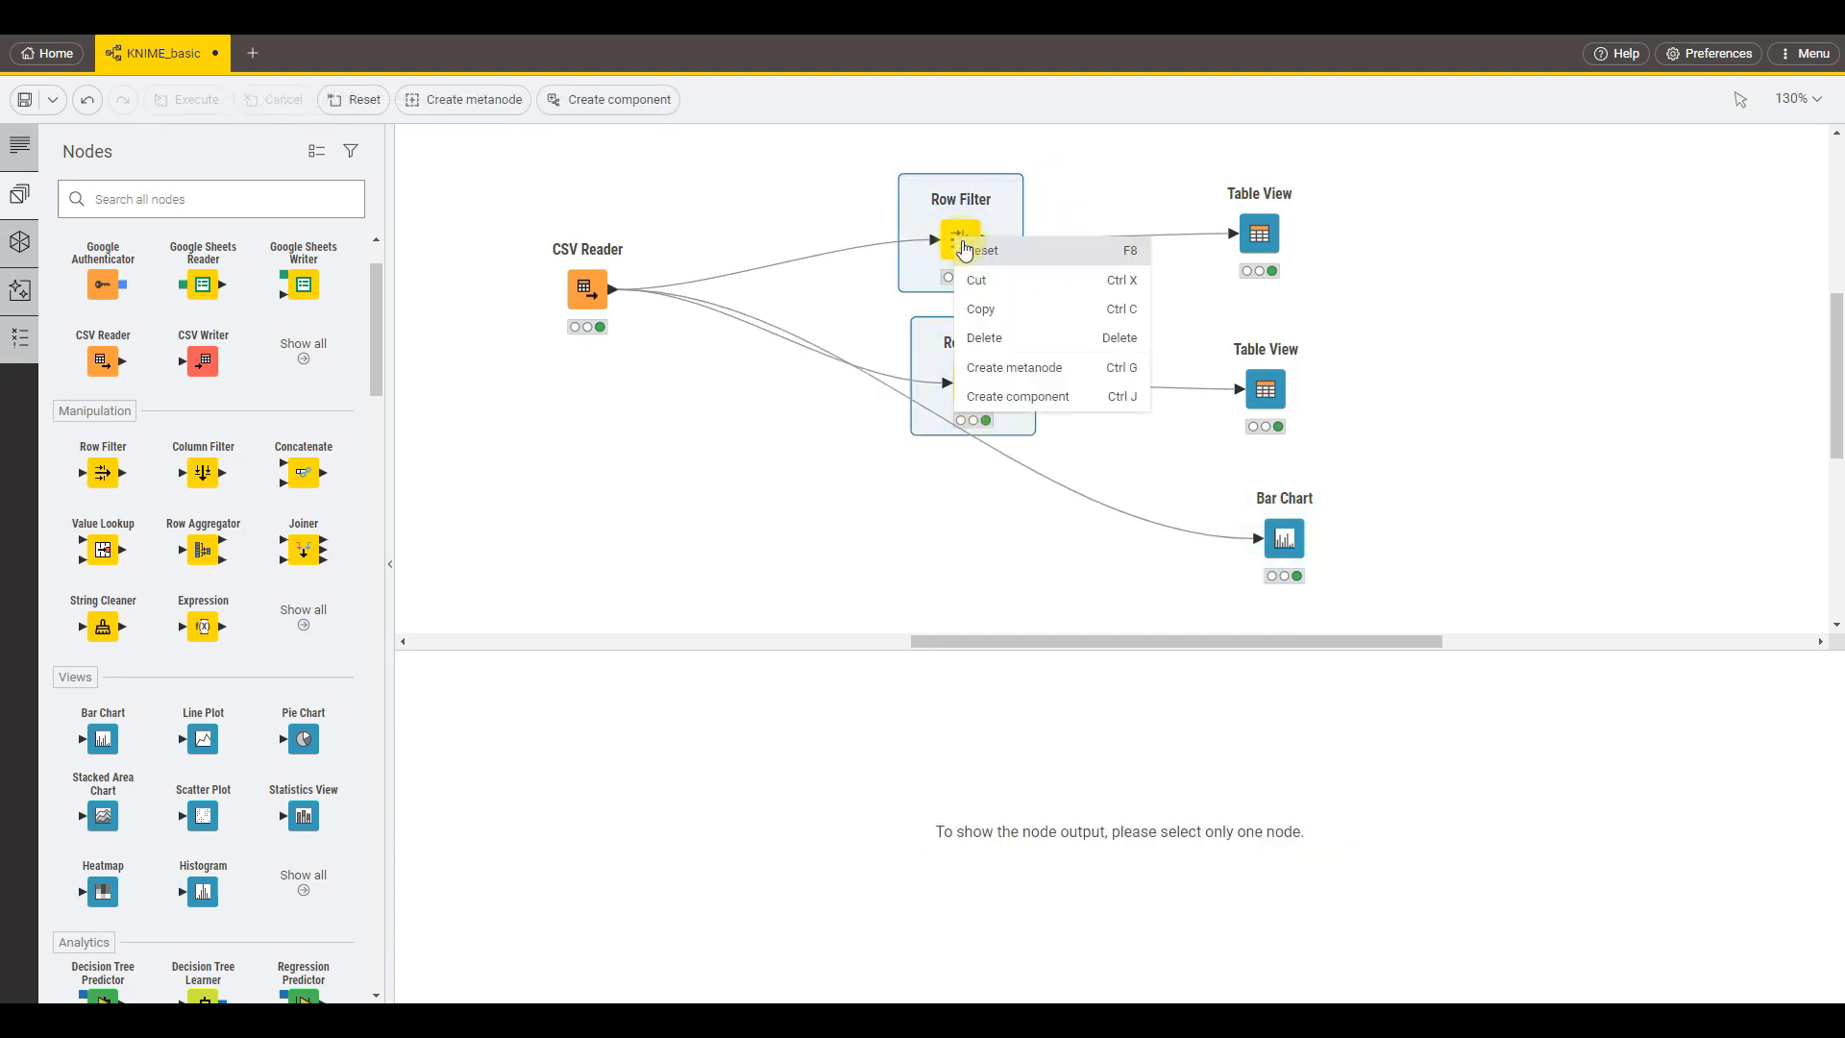
pyautogui.click(1054, 375)
pyautogui.click(1001, 587)
# Name the new metanode Filtros.
pyautogui.doubleClick(966, 270)
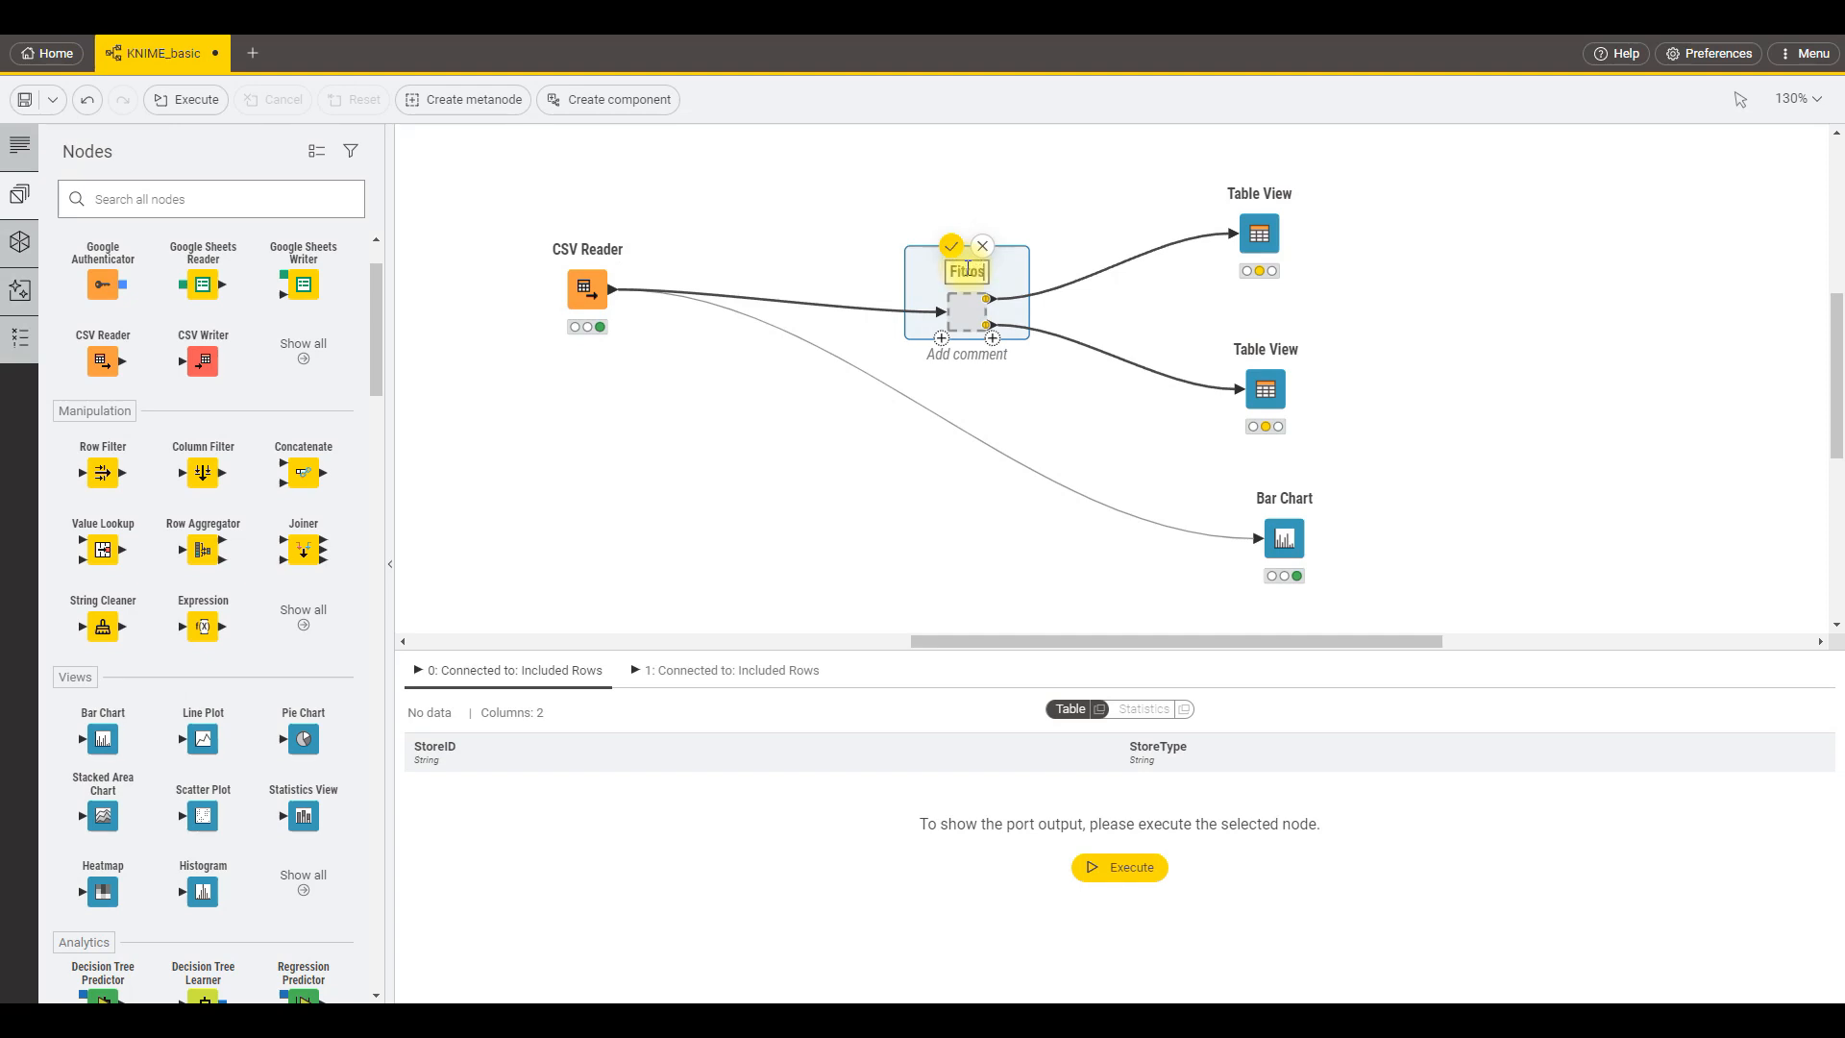
pyautogui.press('Return')
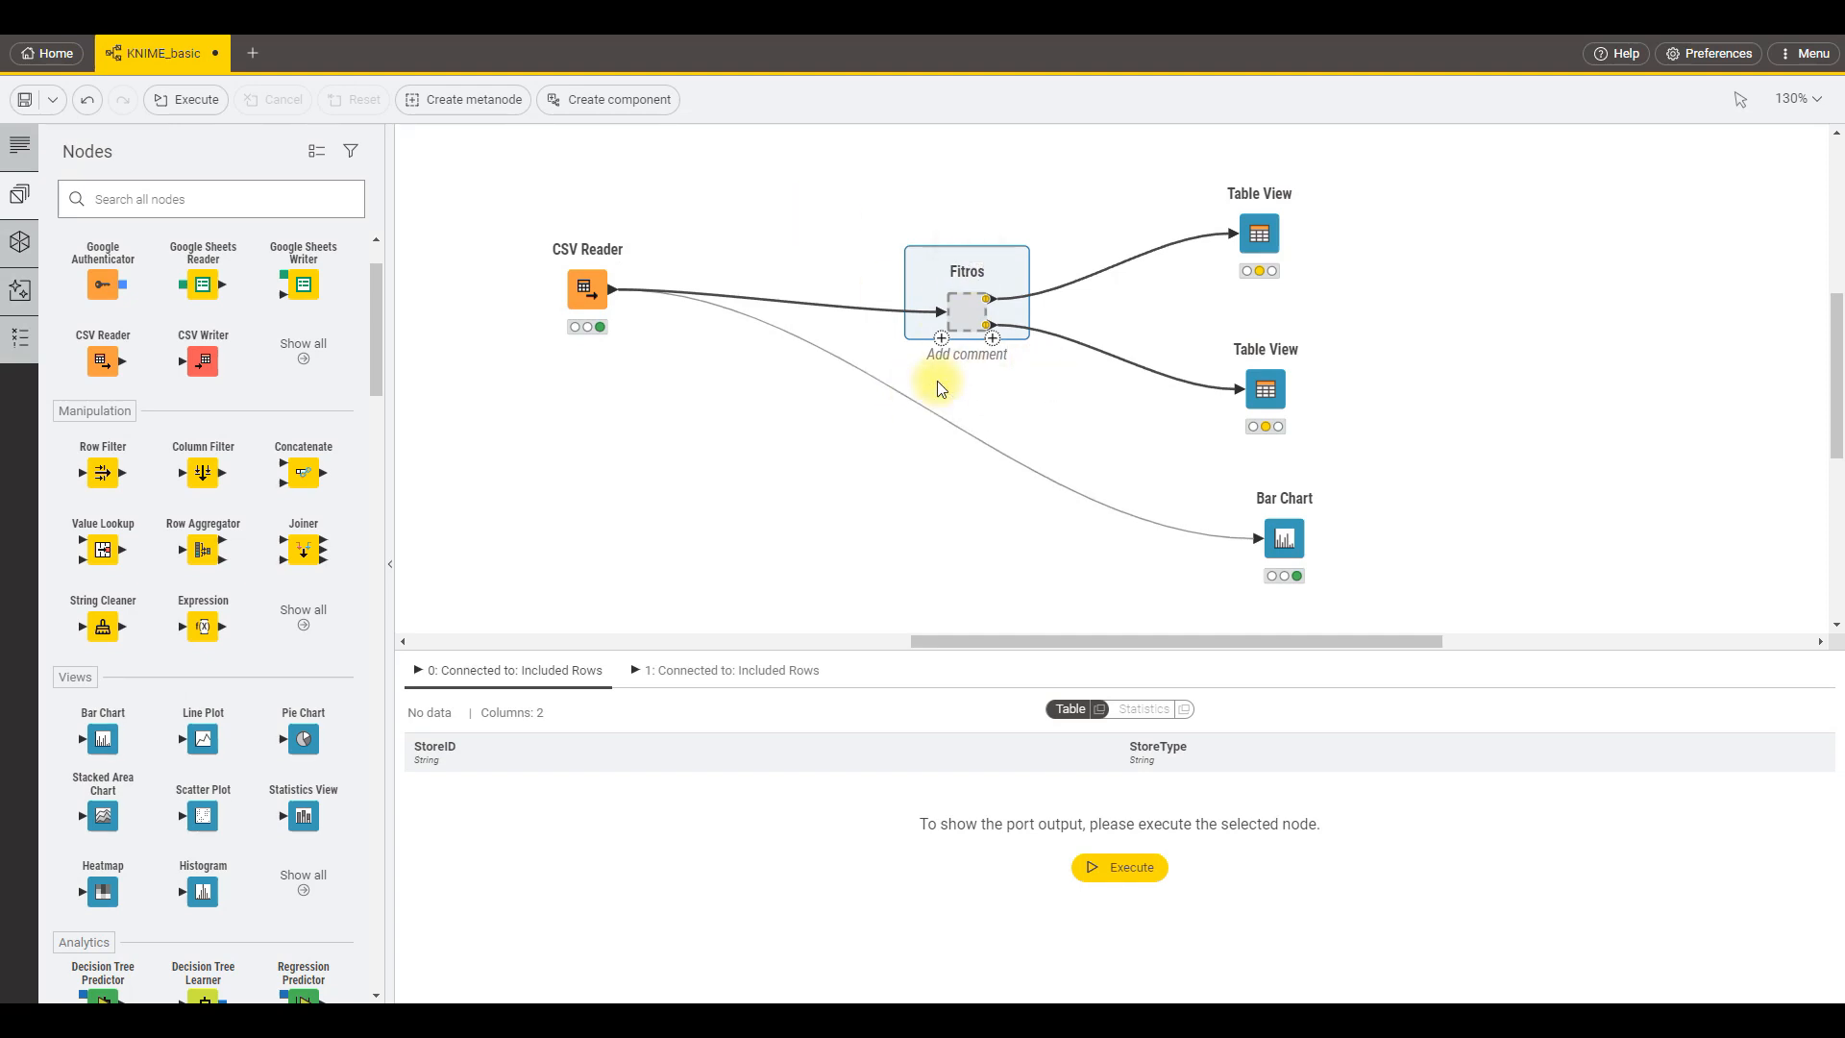
pyautogui.doubleClick(971, 273)
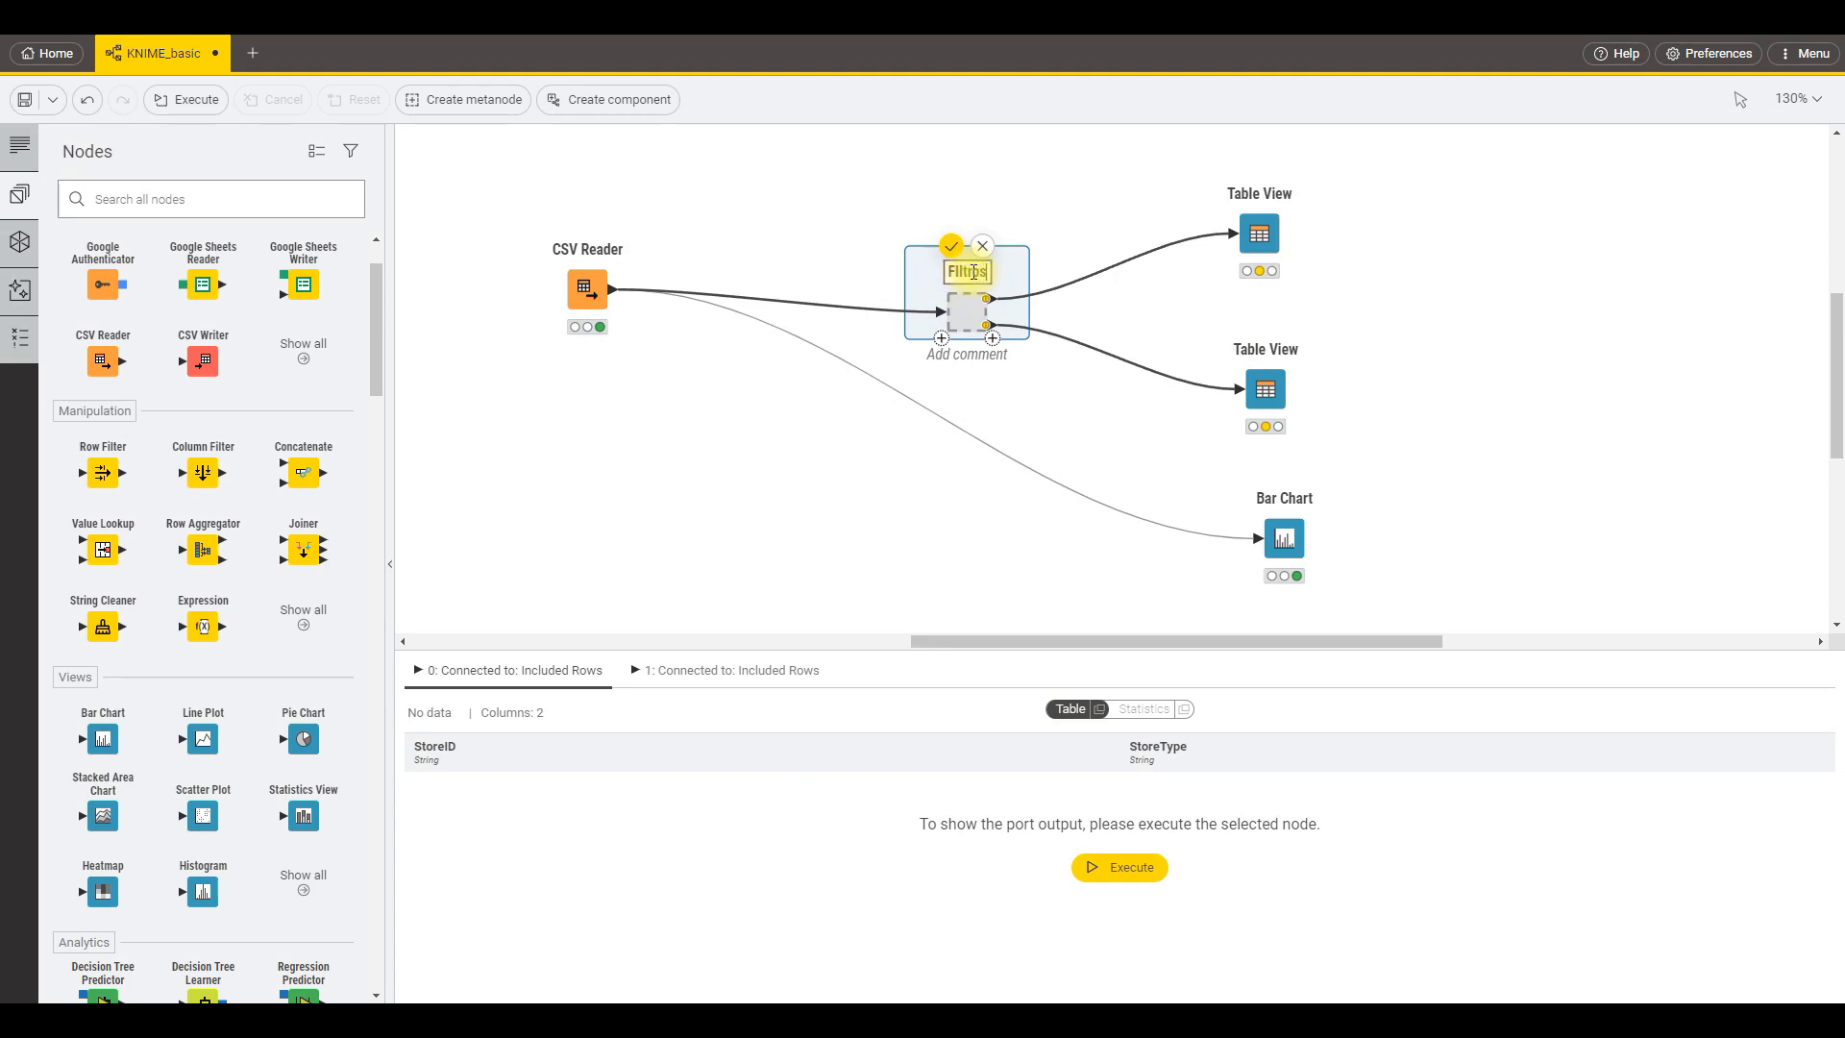
pyautogui.click(1021, 397)
# Shift the Filtros metanode slightly toward the CSV Reader and execute it, and place the Bar Chart directly below the lower Table View.
pyautogui.moveTo(971, 319); pyautogui.dragTo(933, 303)
pyautogui.click(933, 303)
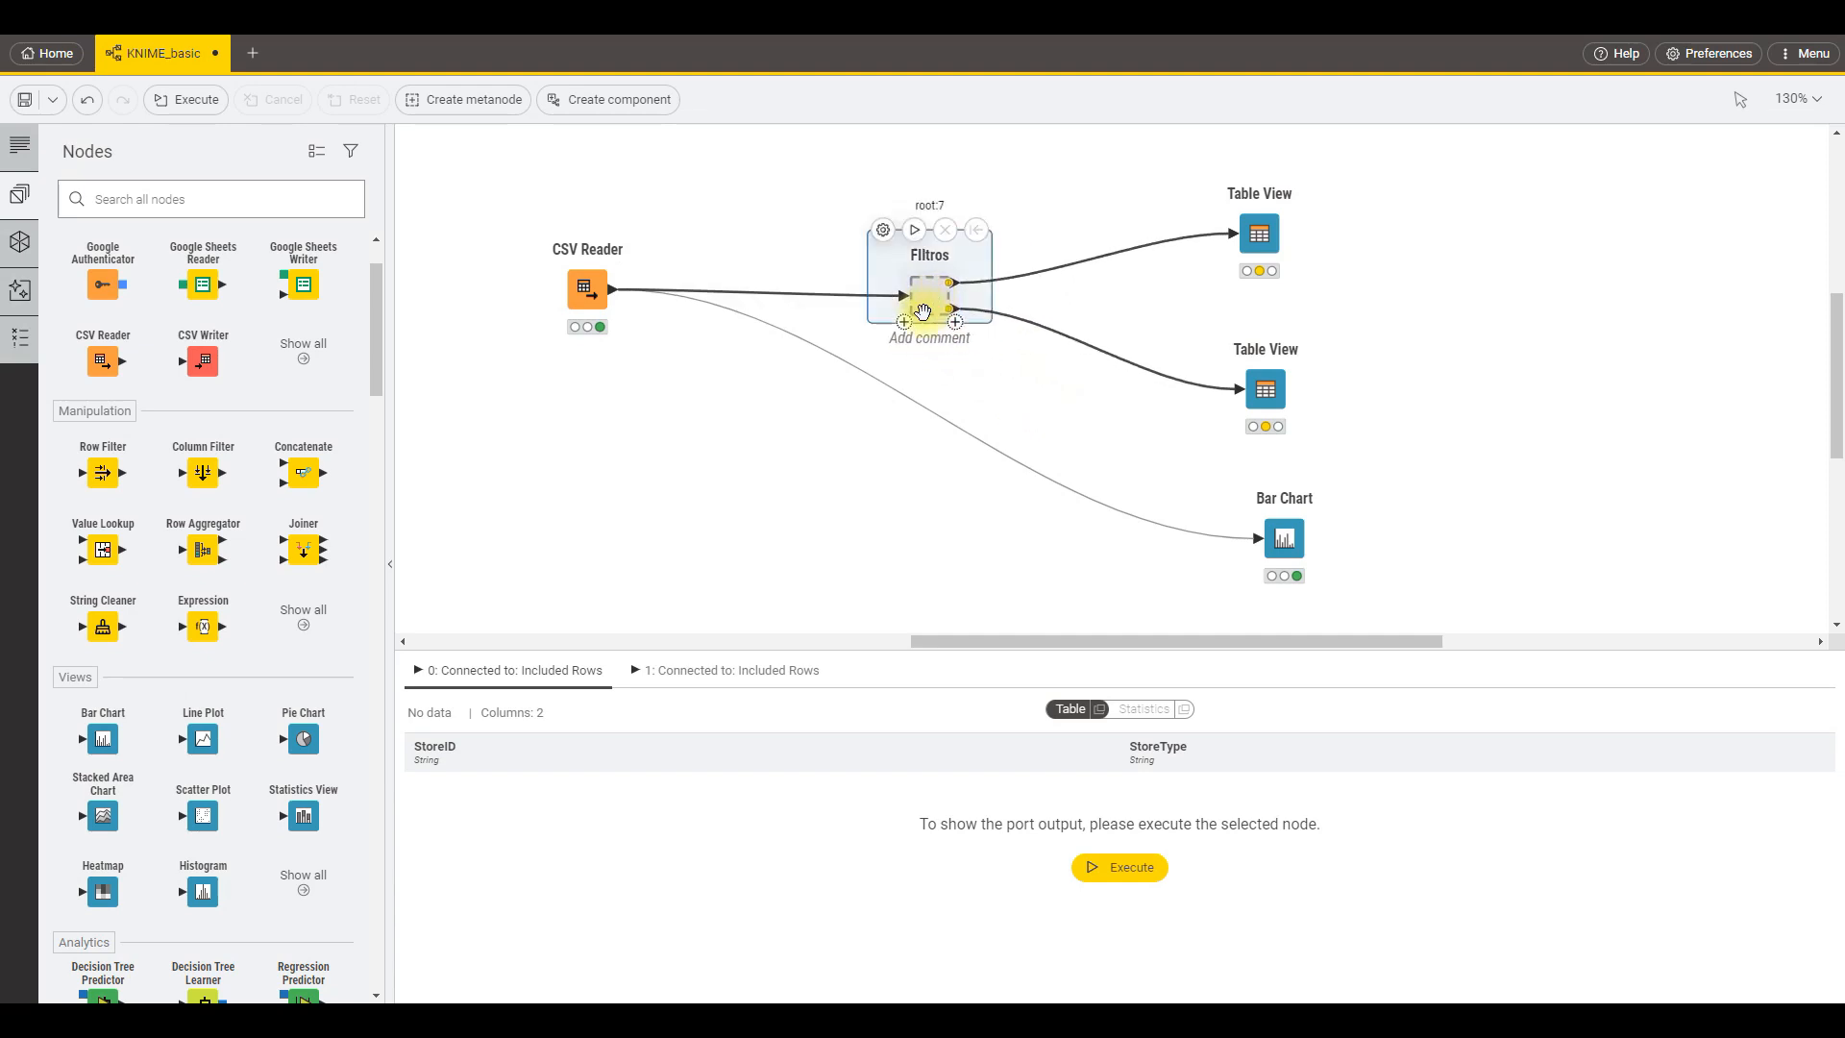
pyautogui.click(912, 228)
pyautogui.moveTo(1298, 554)
pyautogui.moveTo(1292, 541); pyautogui.dragTo(1285, 498)
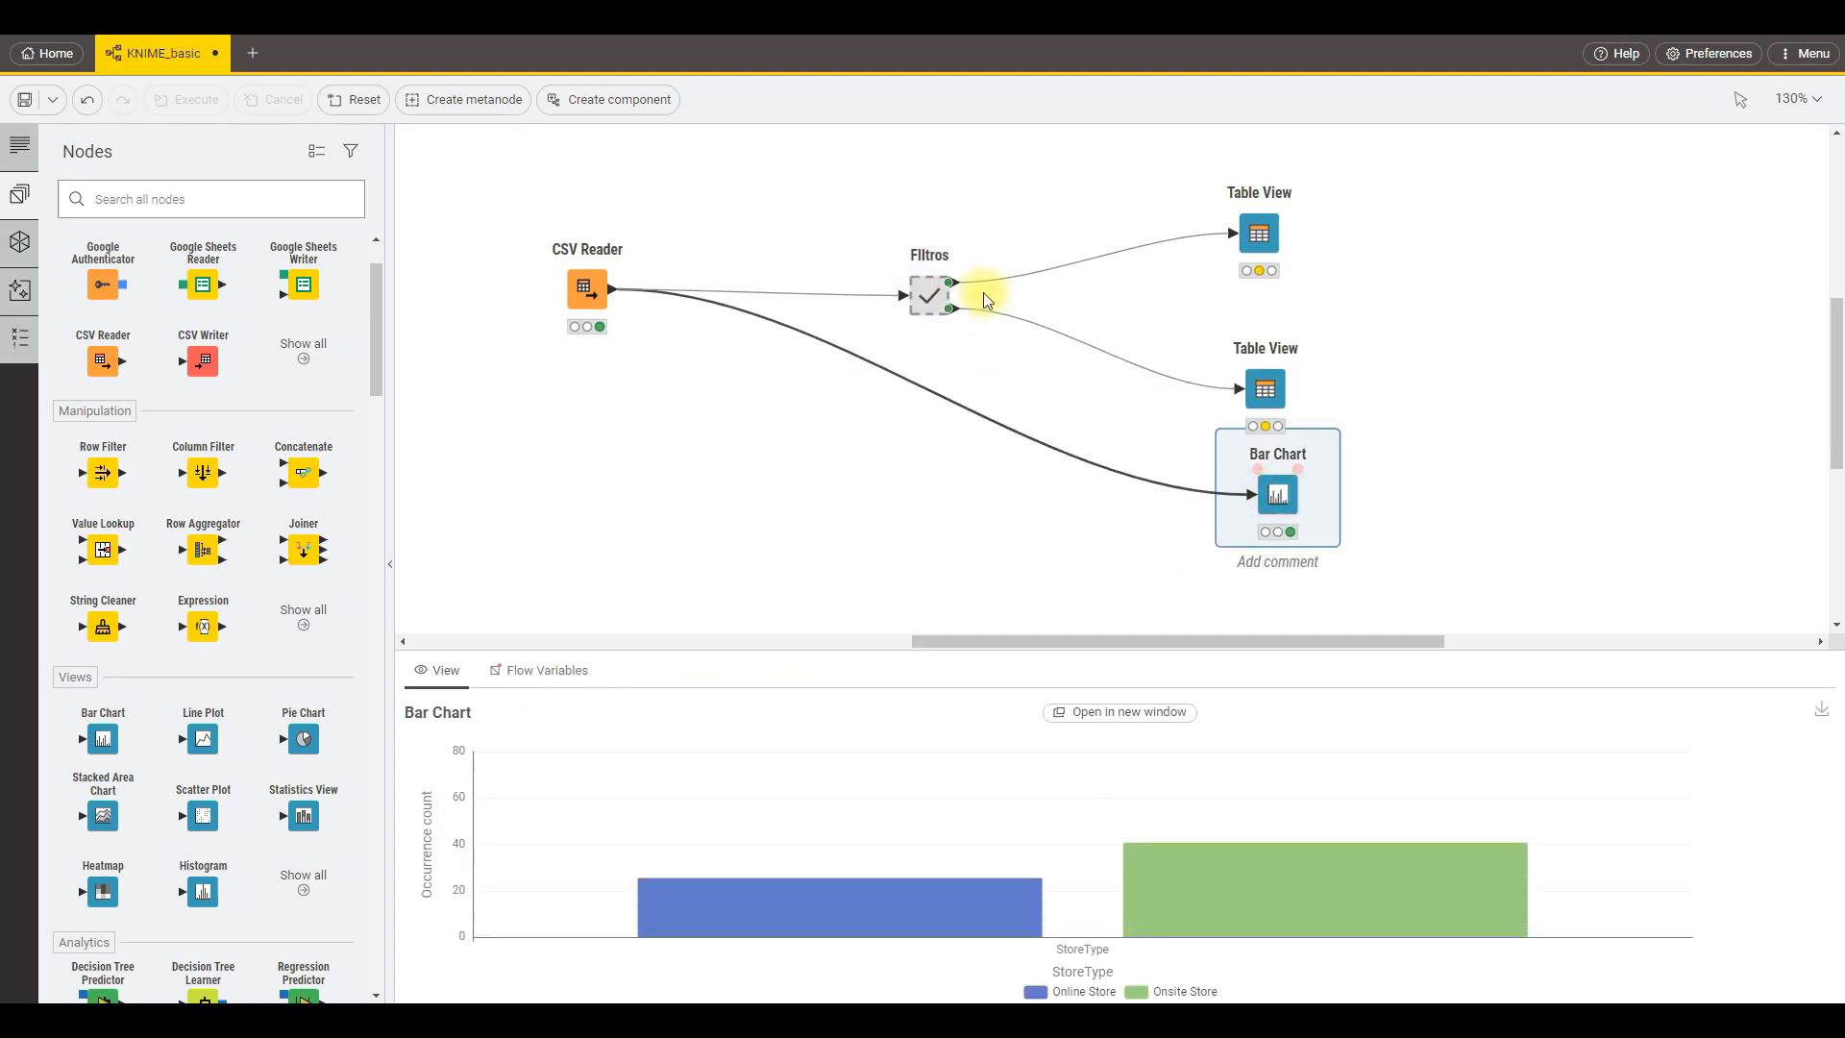
# Open the Filtros metanode to inspect the two Row Filters inside, and return to the KNIME_basic workflow.
pyautogui.click(931, 292)
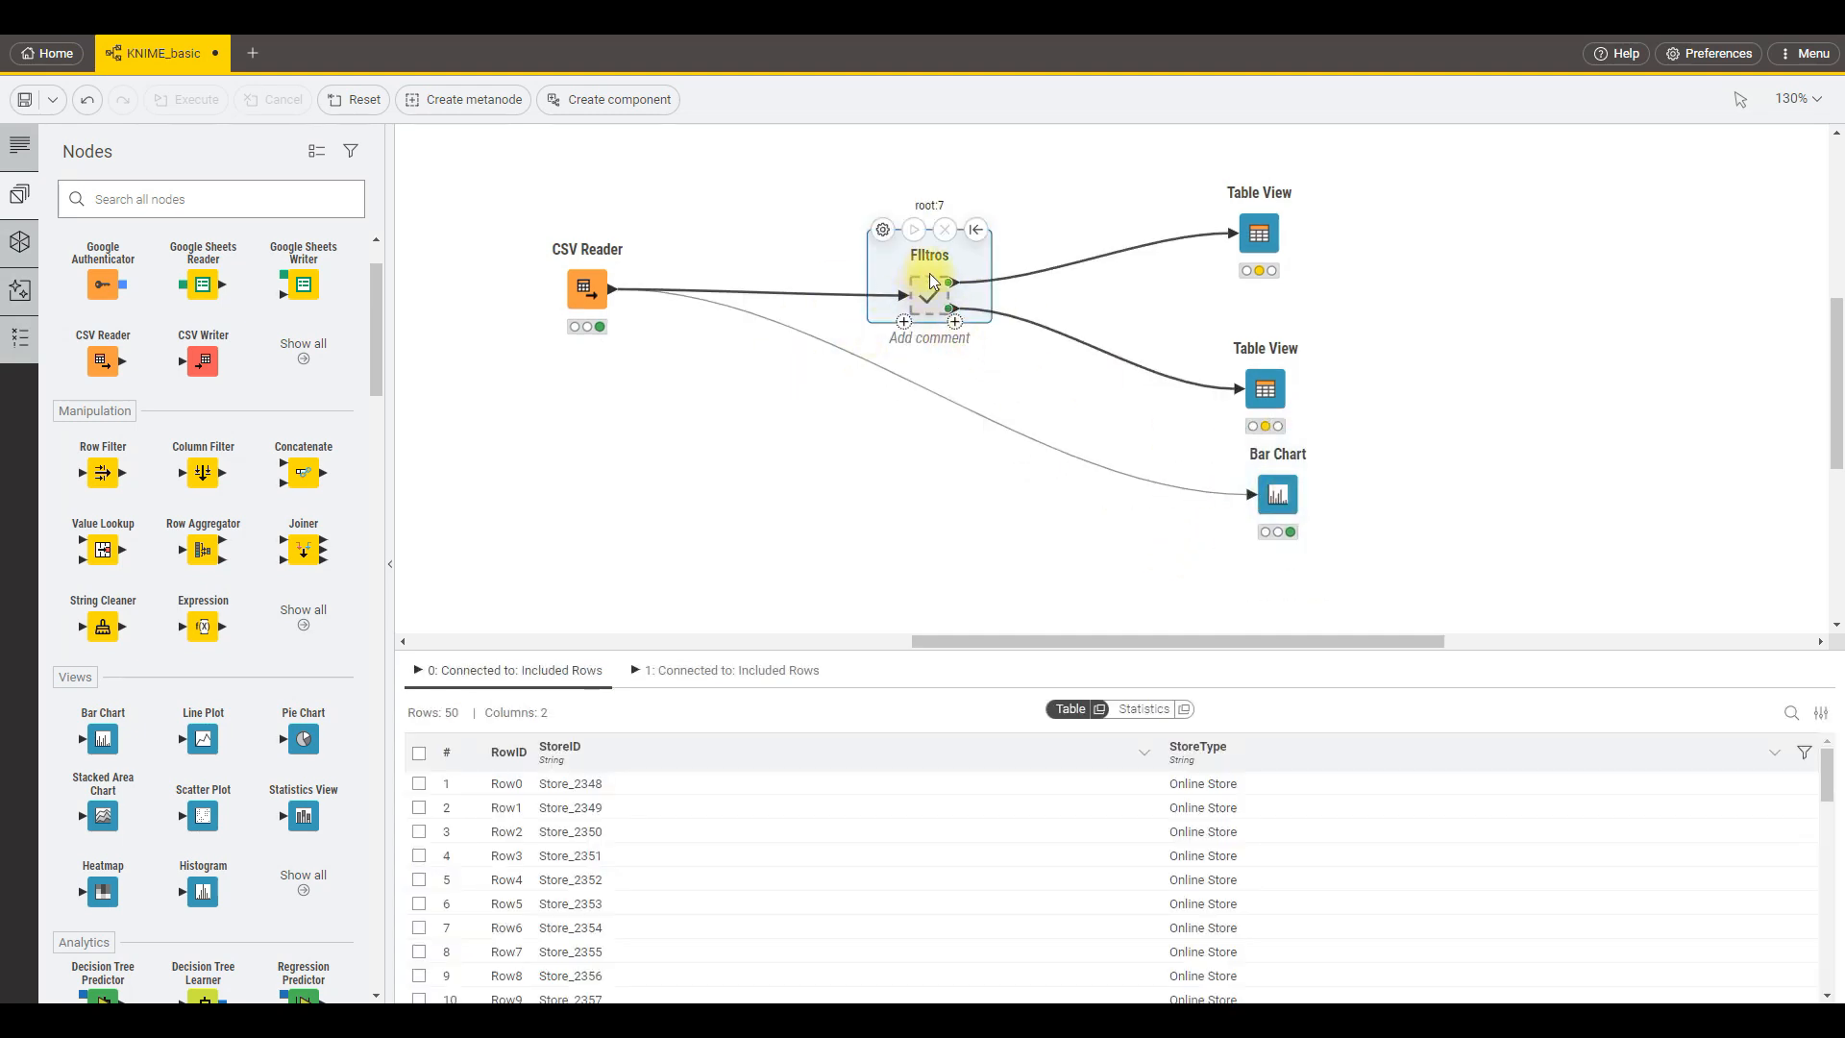
pyautogui.doubleClick(930, 292)
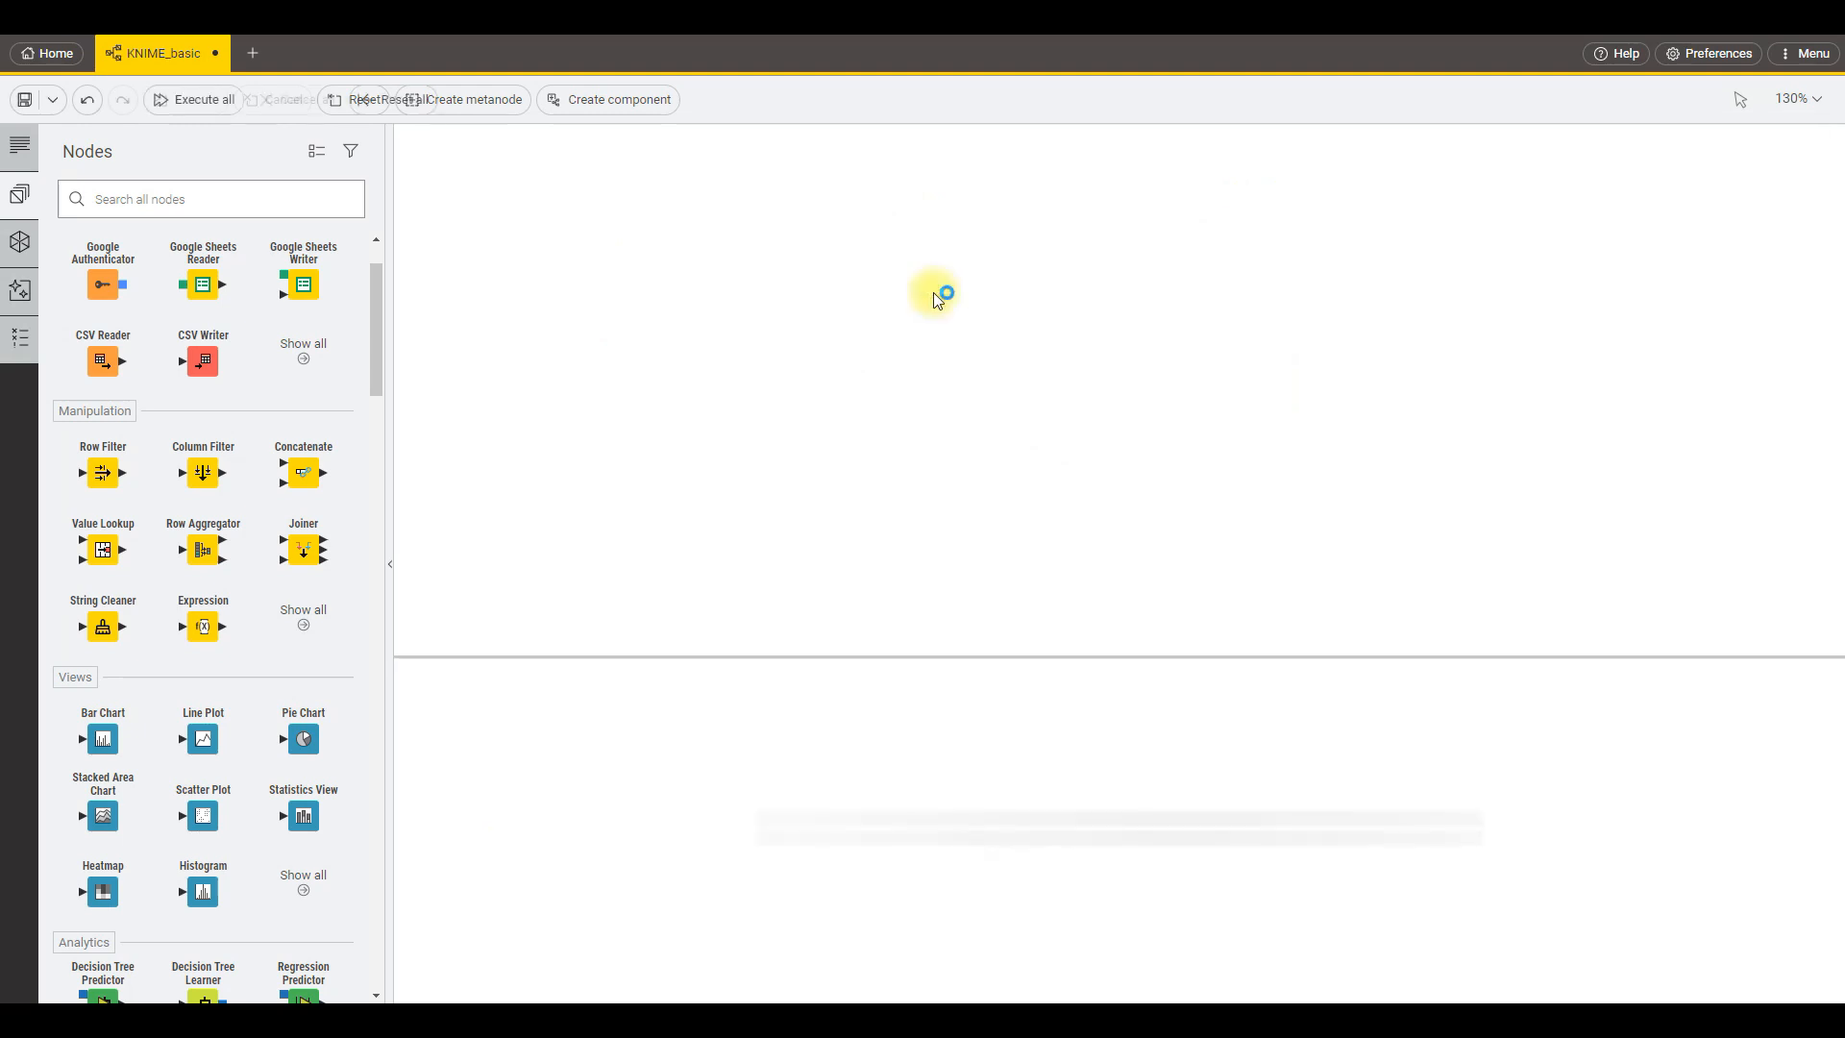
pyautogui.moveTo(840, 164); pyautogui.dragTo(679, 438)
pyautogui.moveTo(749, 362); pyautogui.dragTo(808, 444)
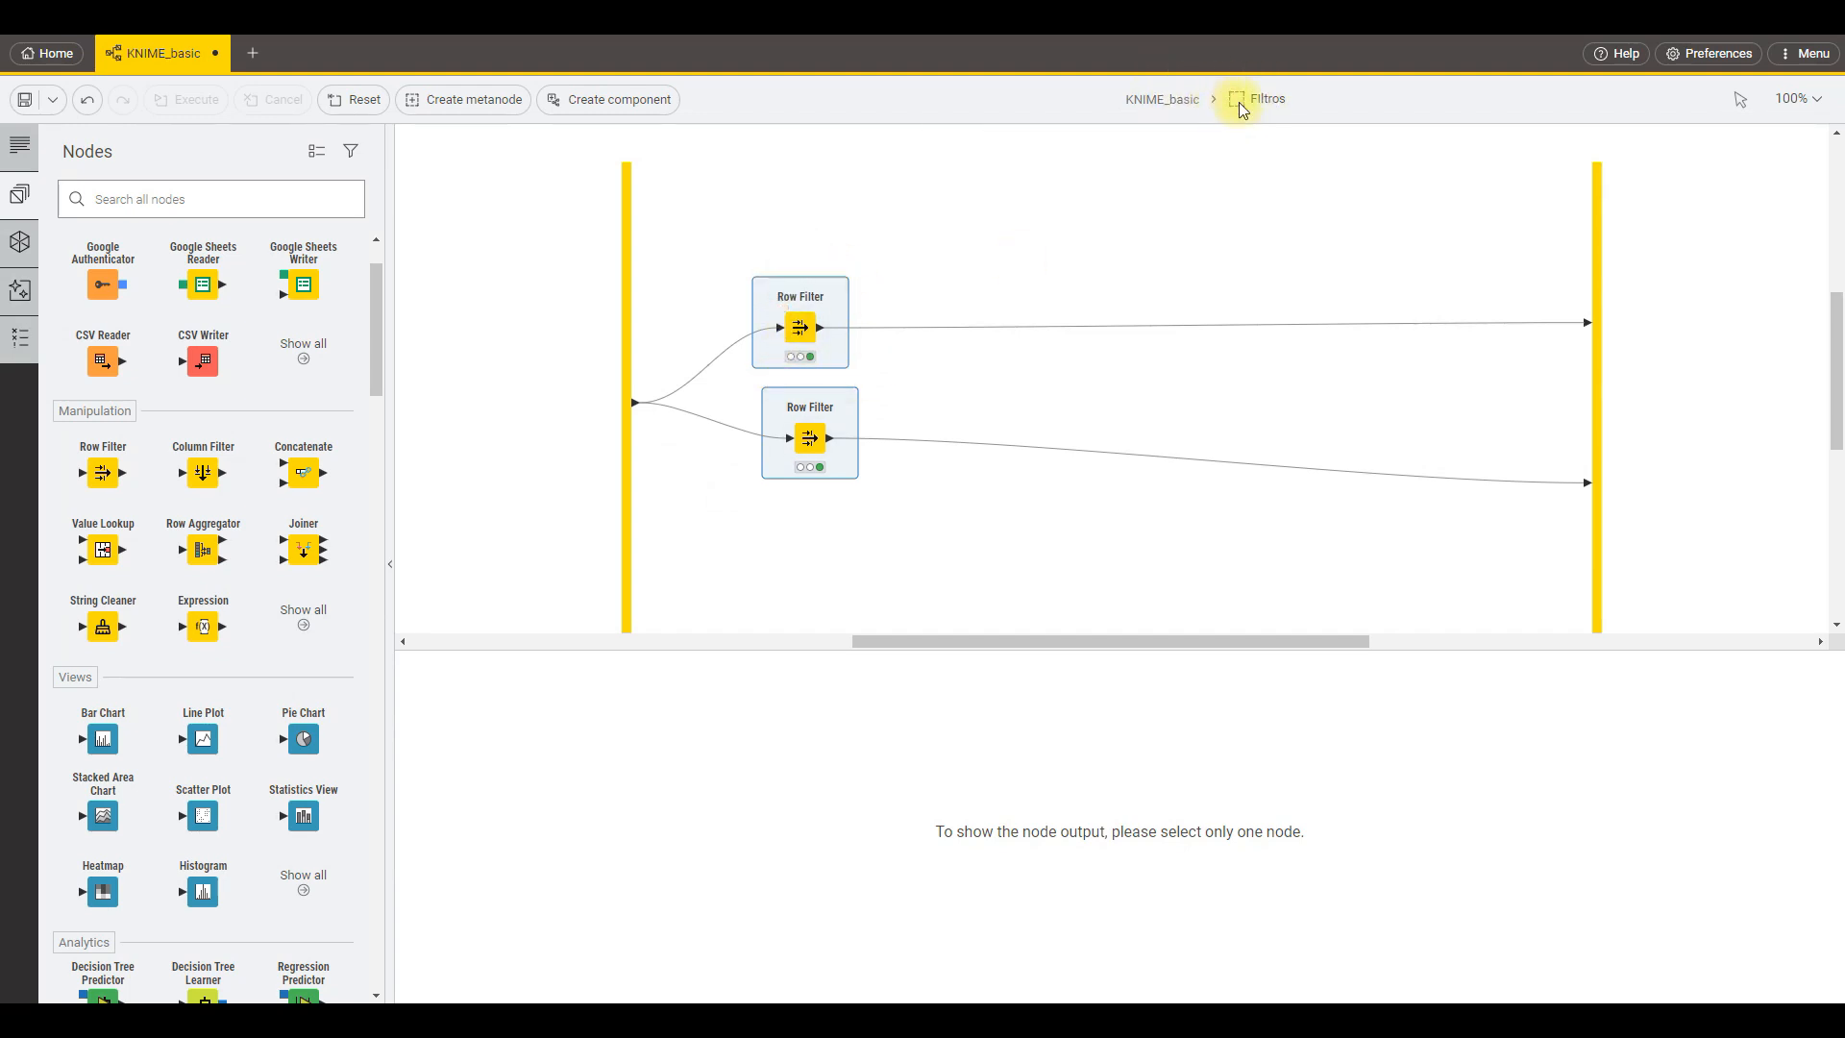
pyautogui.click(1174, 109)
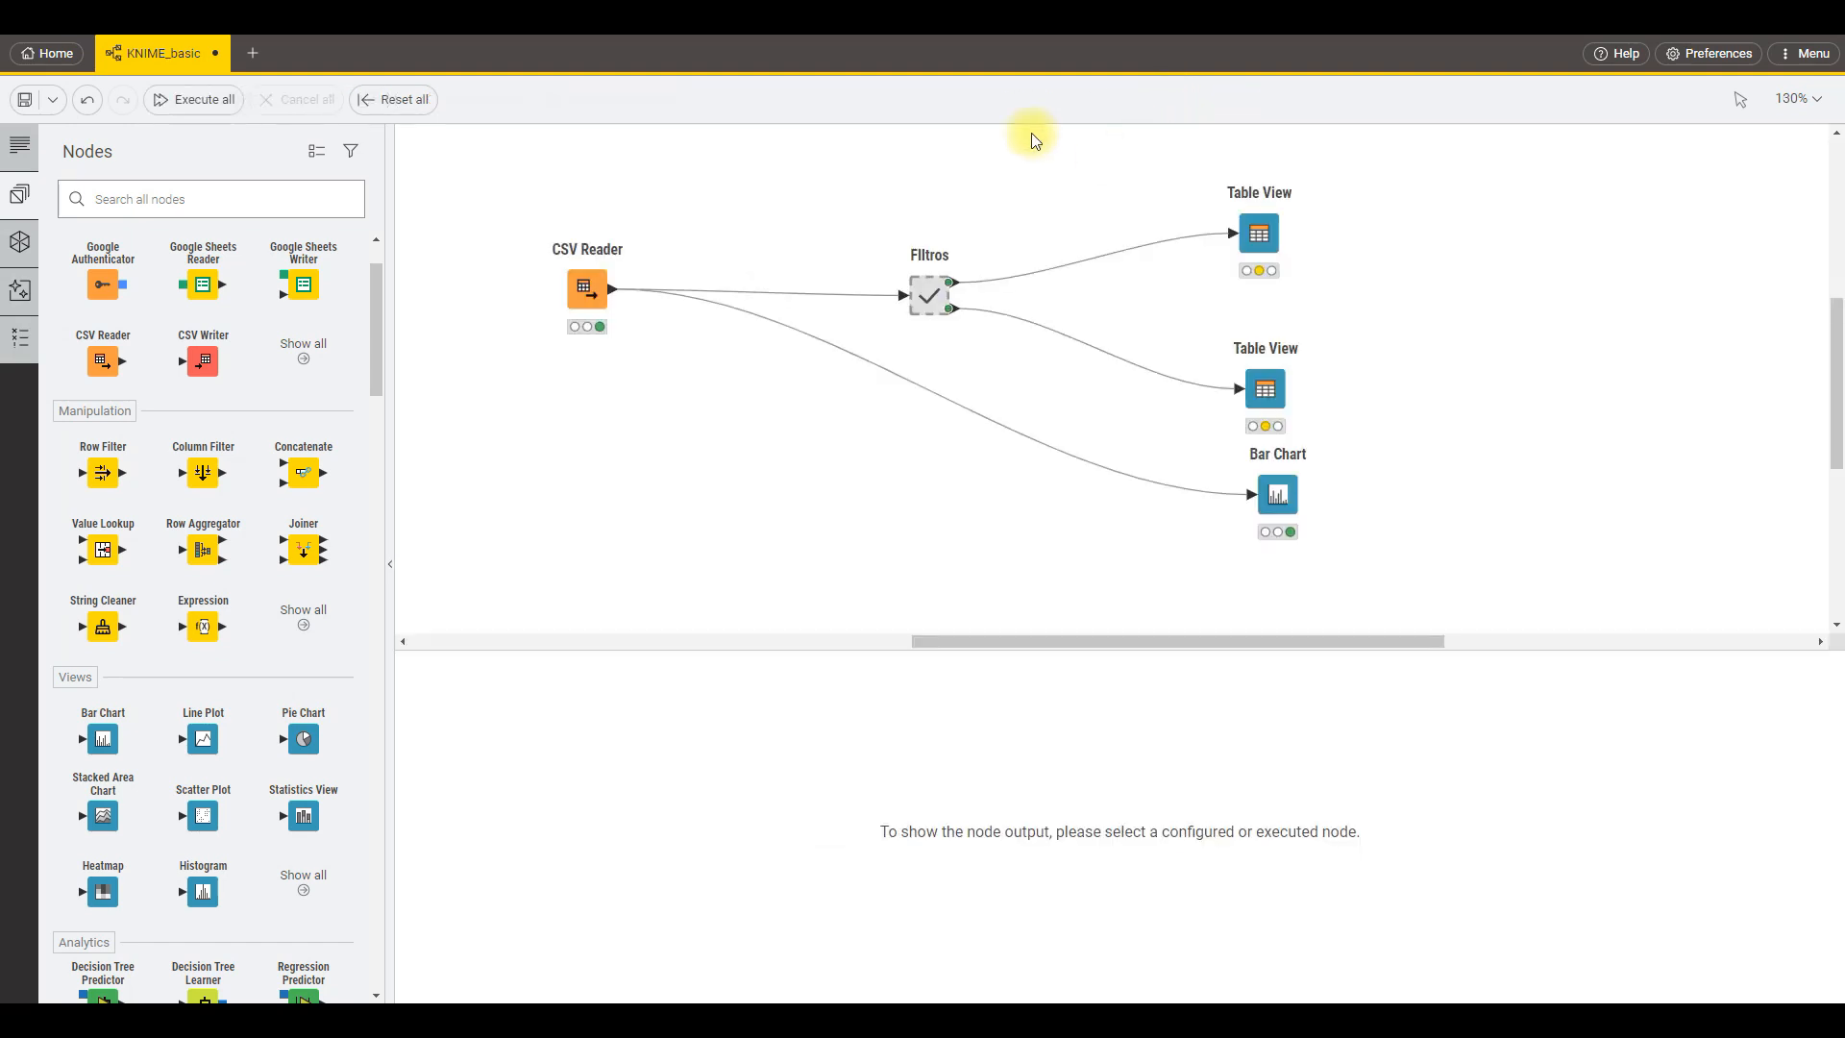
pyautogui.moveTo(1408, 178); pyautogui.dragTo(1191, 546)
pyautogui.rightClick(1274, 494)
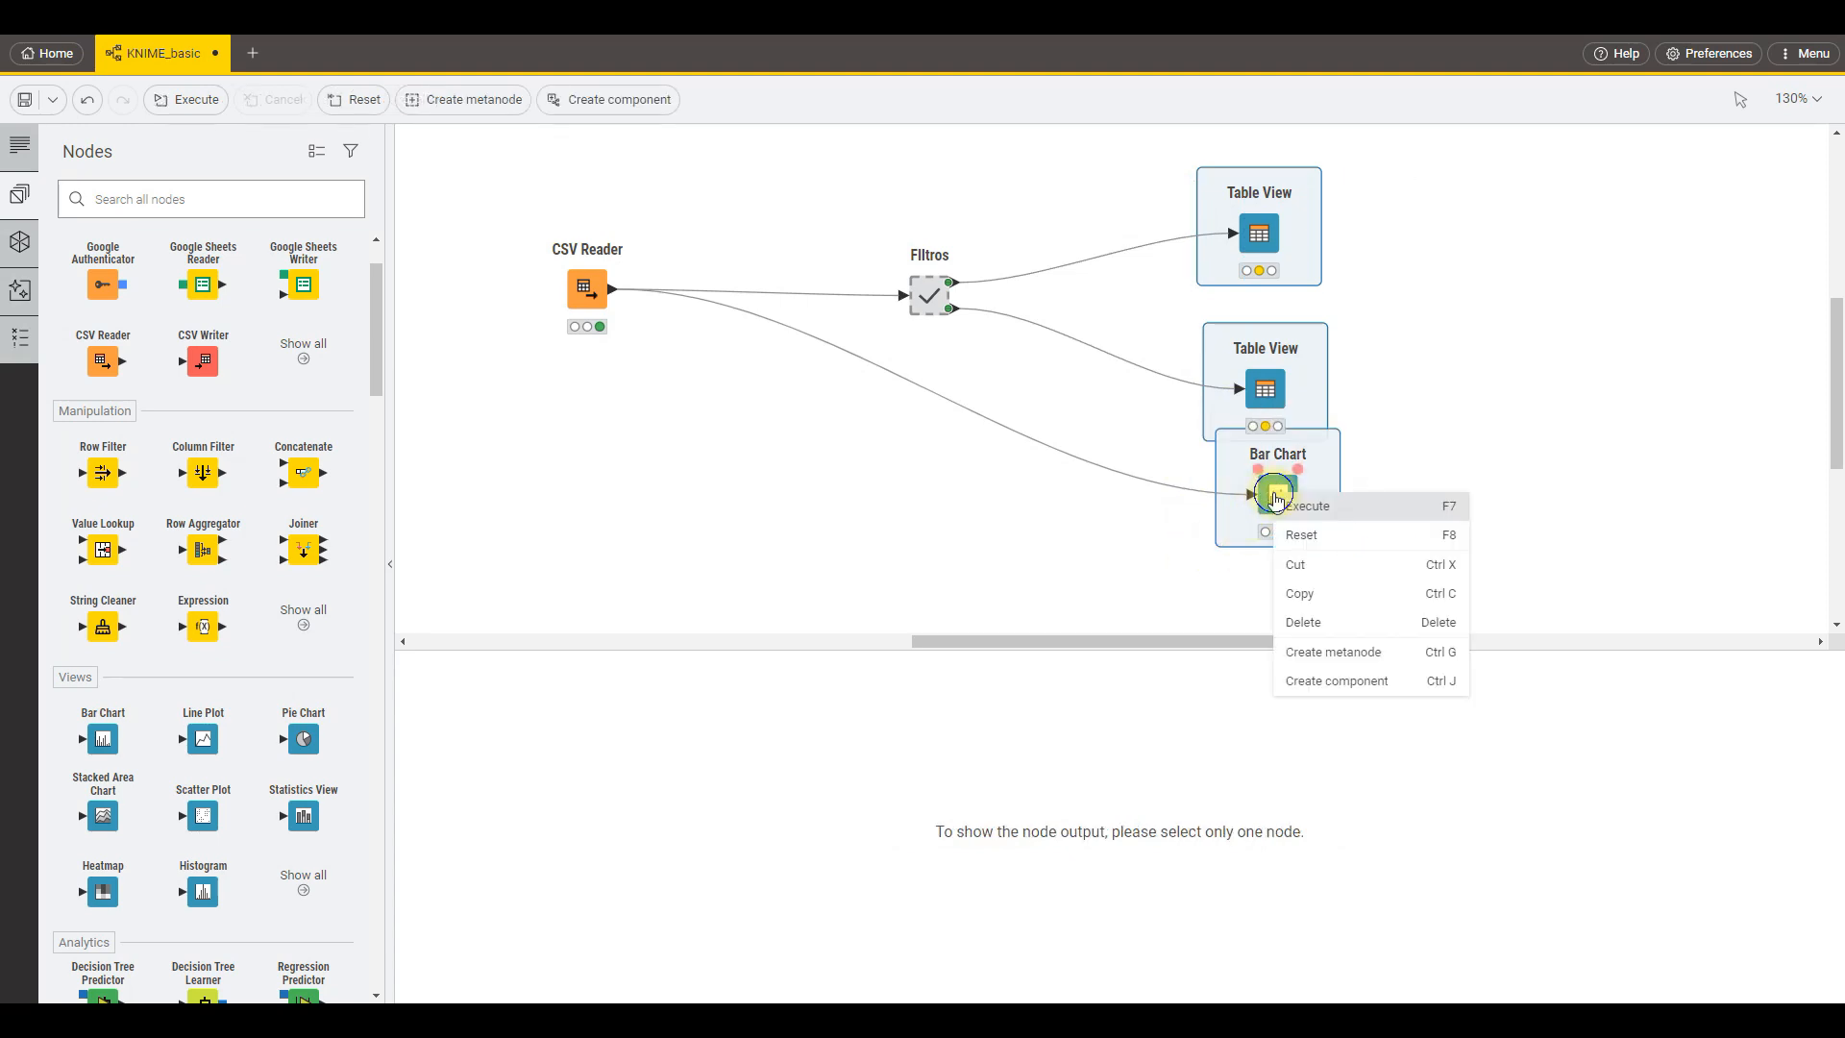
pyautogui.click(1148, 586)
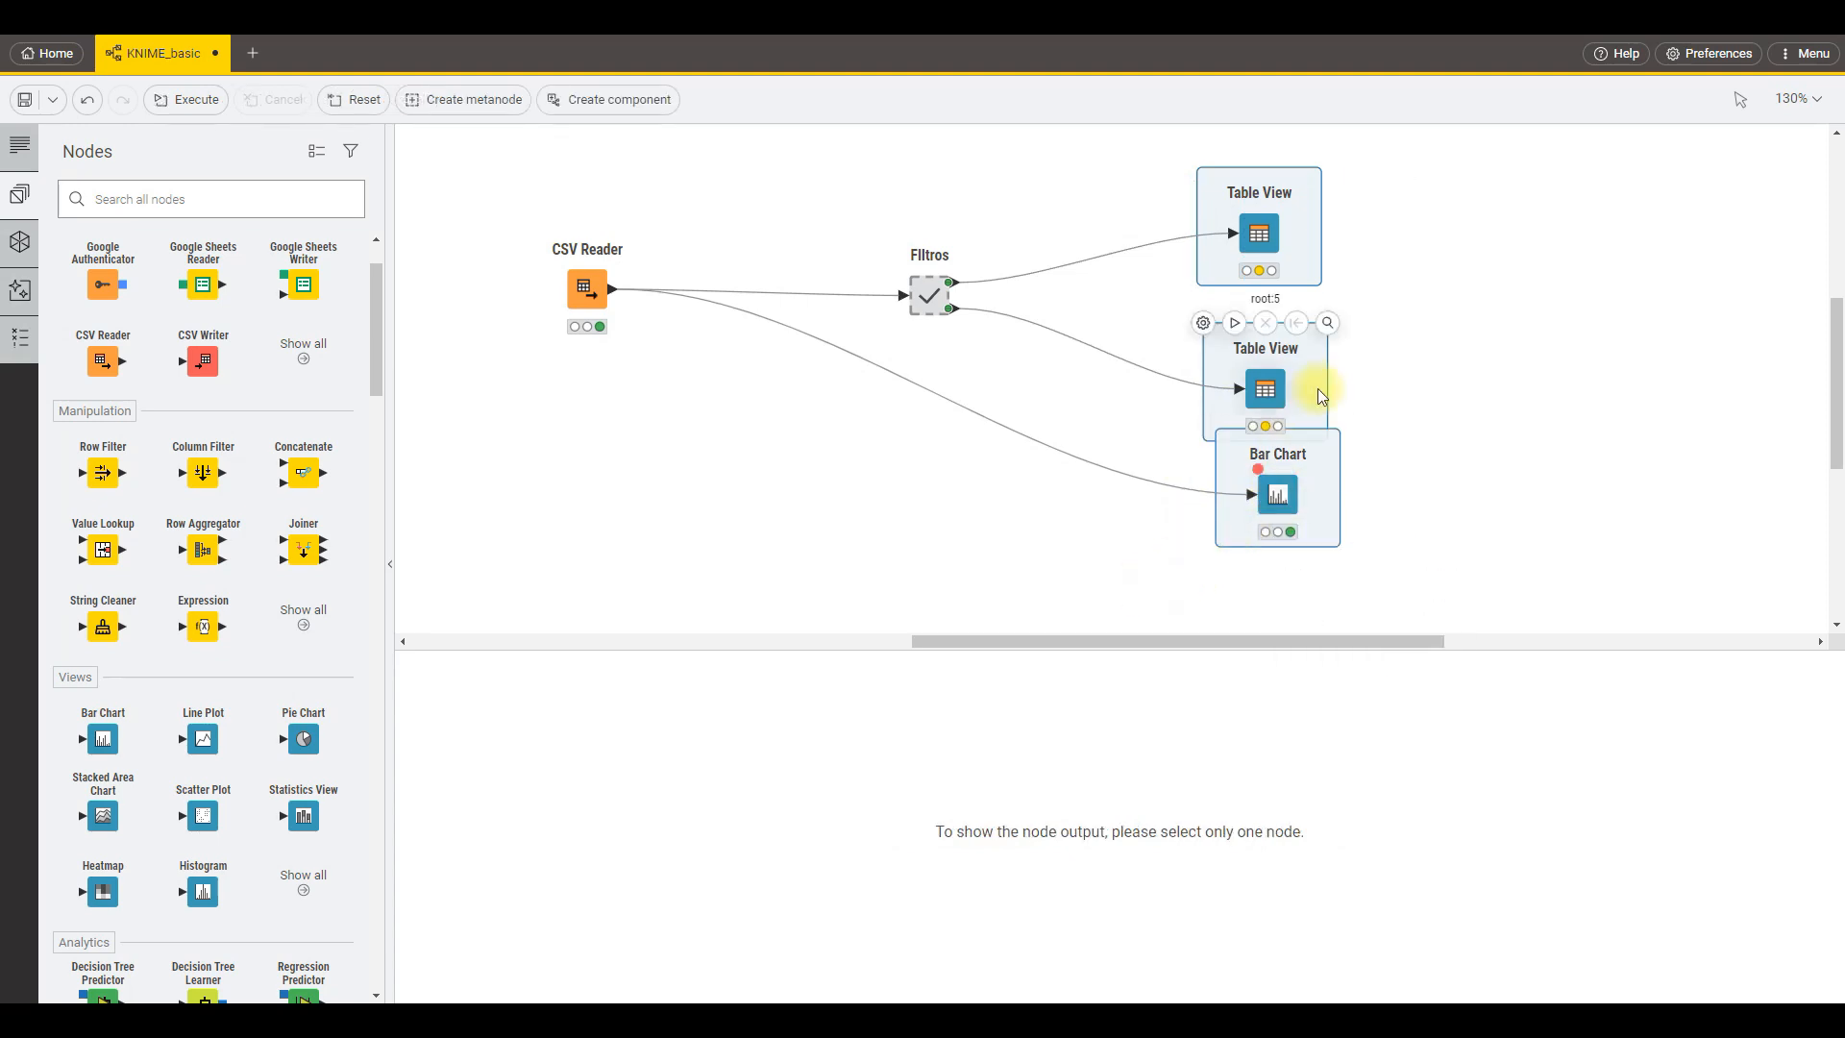
pyautogui.click(1431, 359)
# Group the two Table Views and the Bar Chart into a component named Visual, accepting the reset.
pyautogui.moveTo(1389, 168); pyautogui.dragTo(1219, 538)
pyautogui.rightClick(1275, 494)
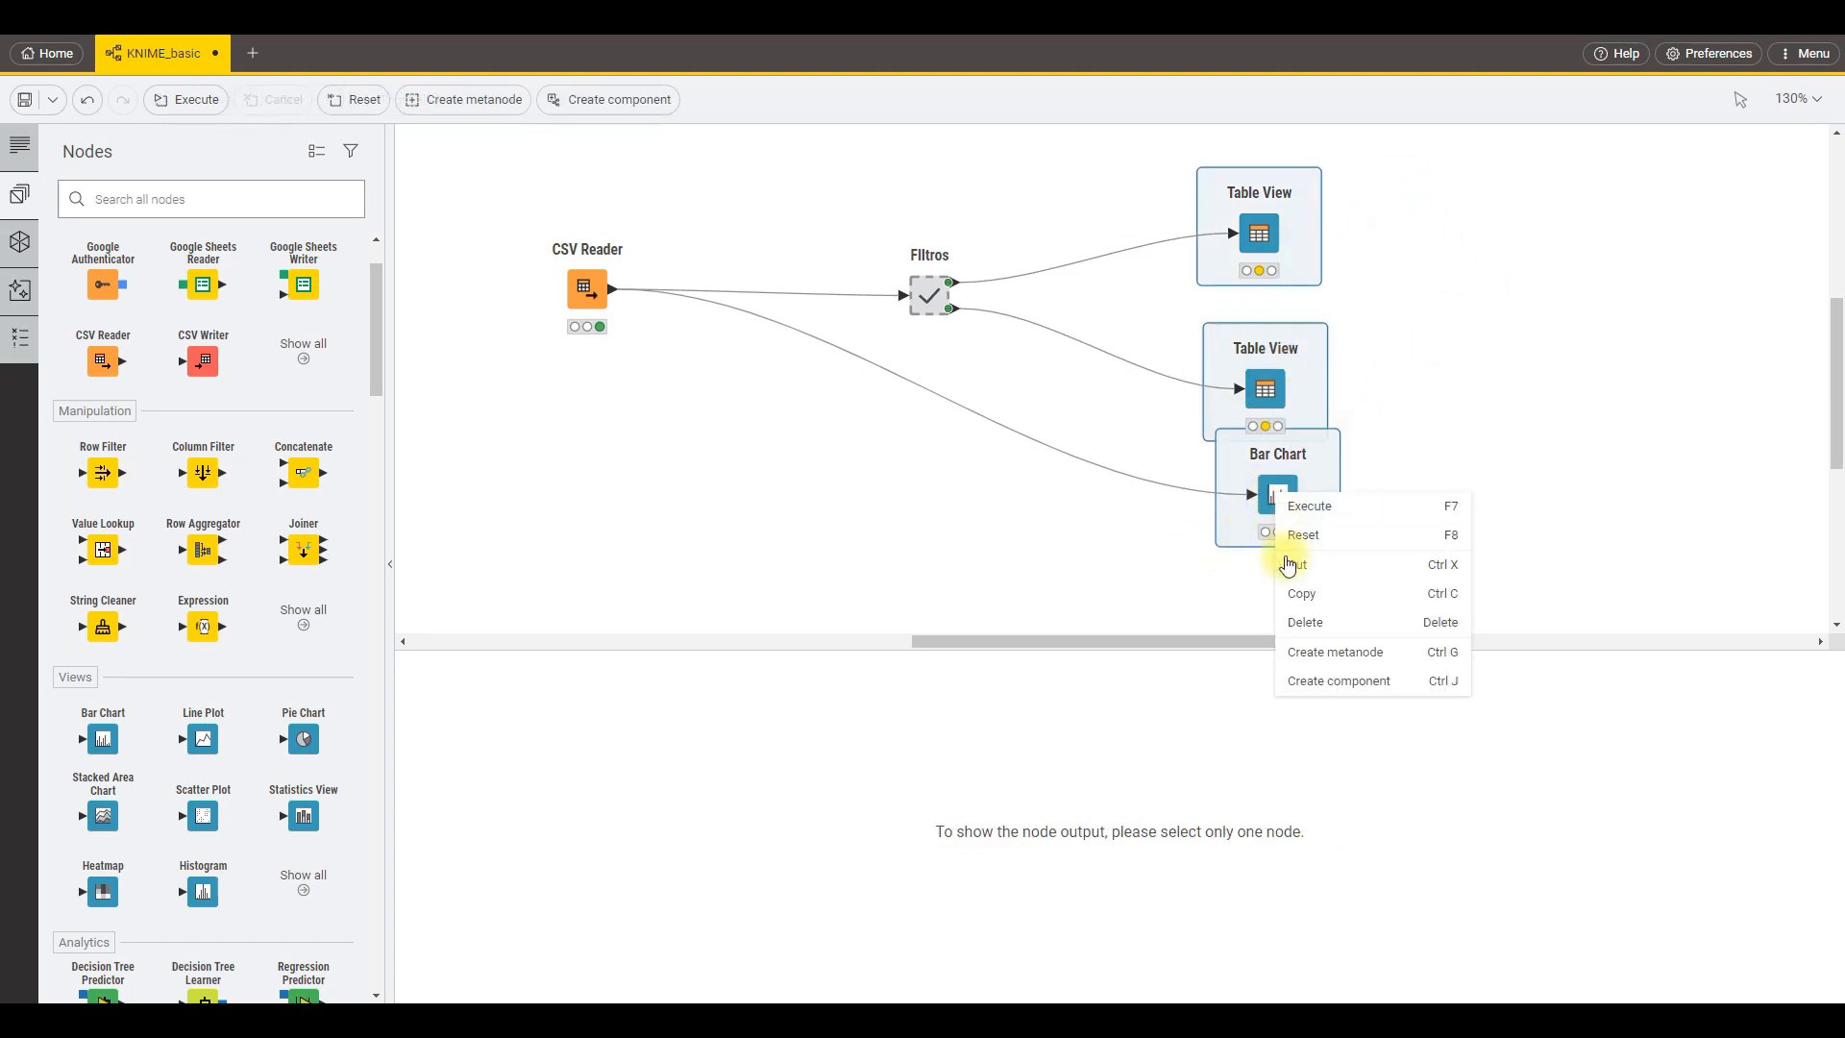
pyautogui.click(1339, 680)
pyautogui.click(1009, 589)
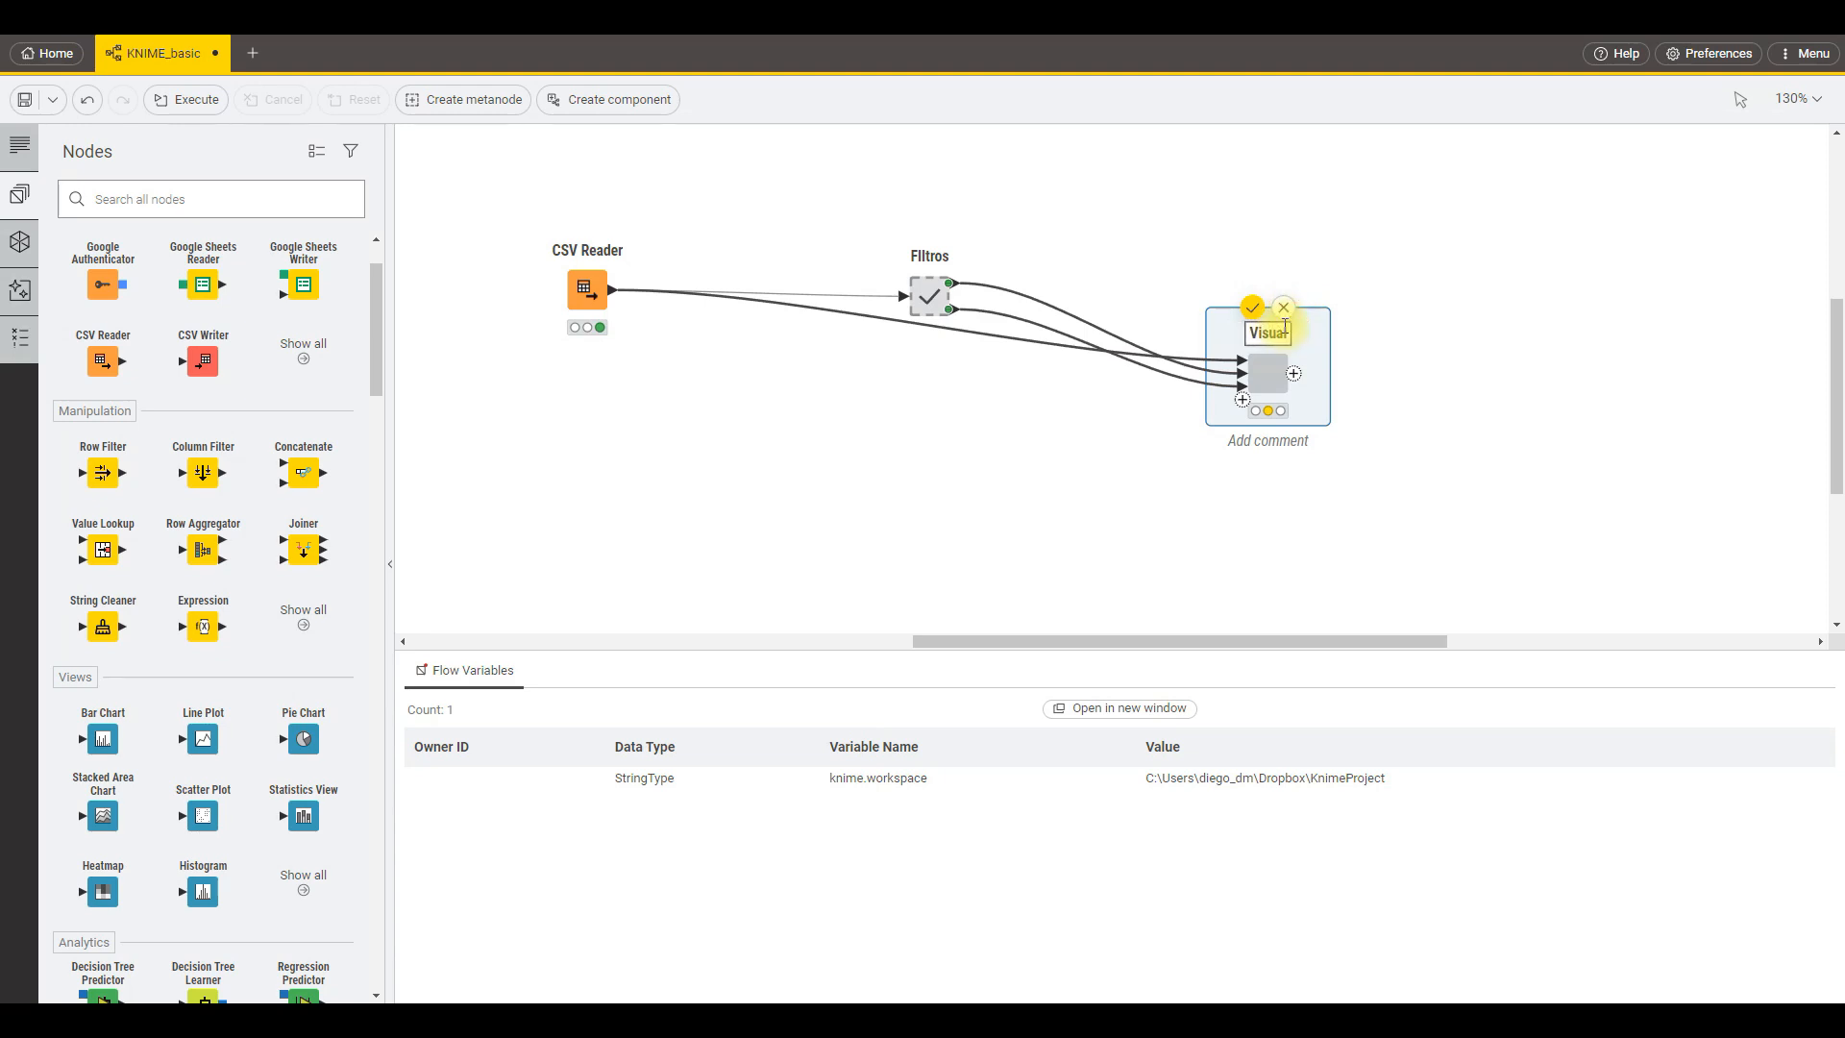
pyautogui.click(1701, 396)
# Align the Visual component with the Filtros metanode and bend the connection from the CSV Reader above Filtros.
pyautogui.moveTo(1269, 388); pyautogui.dragTo(1246, 284)
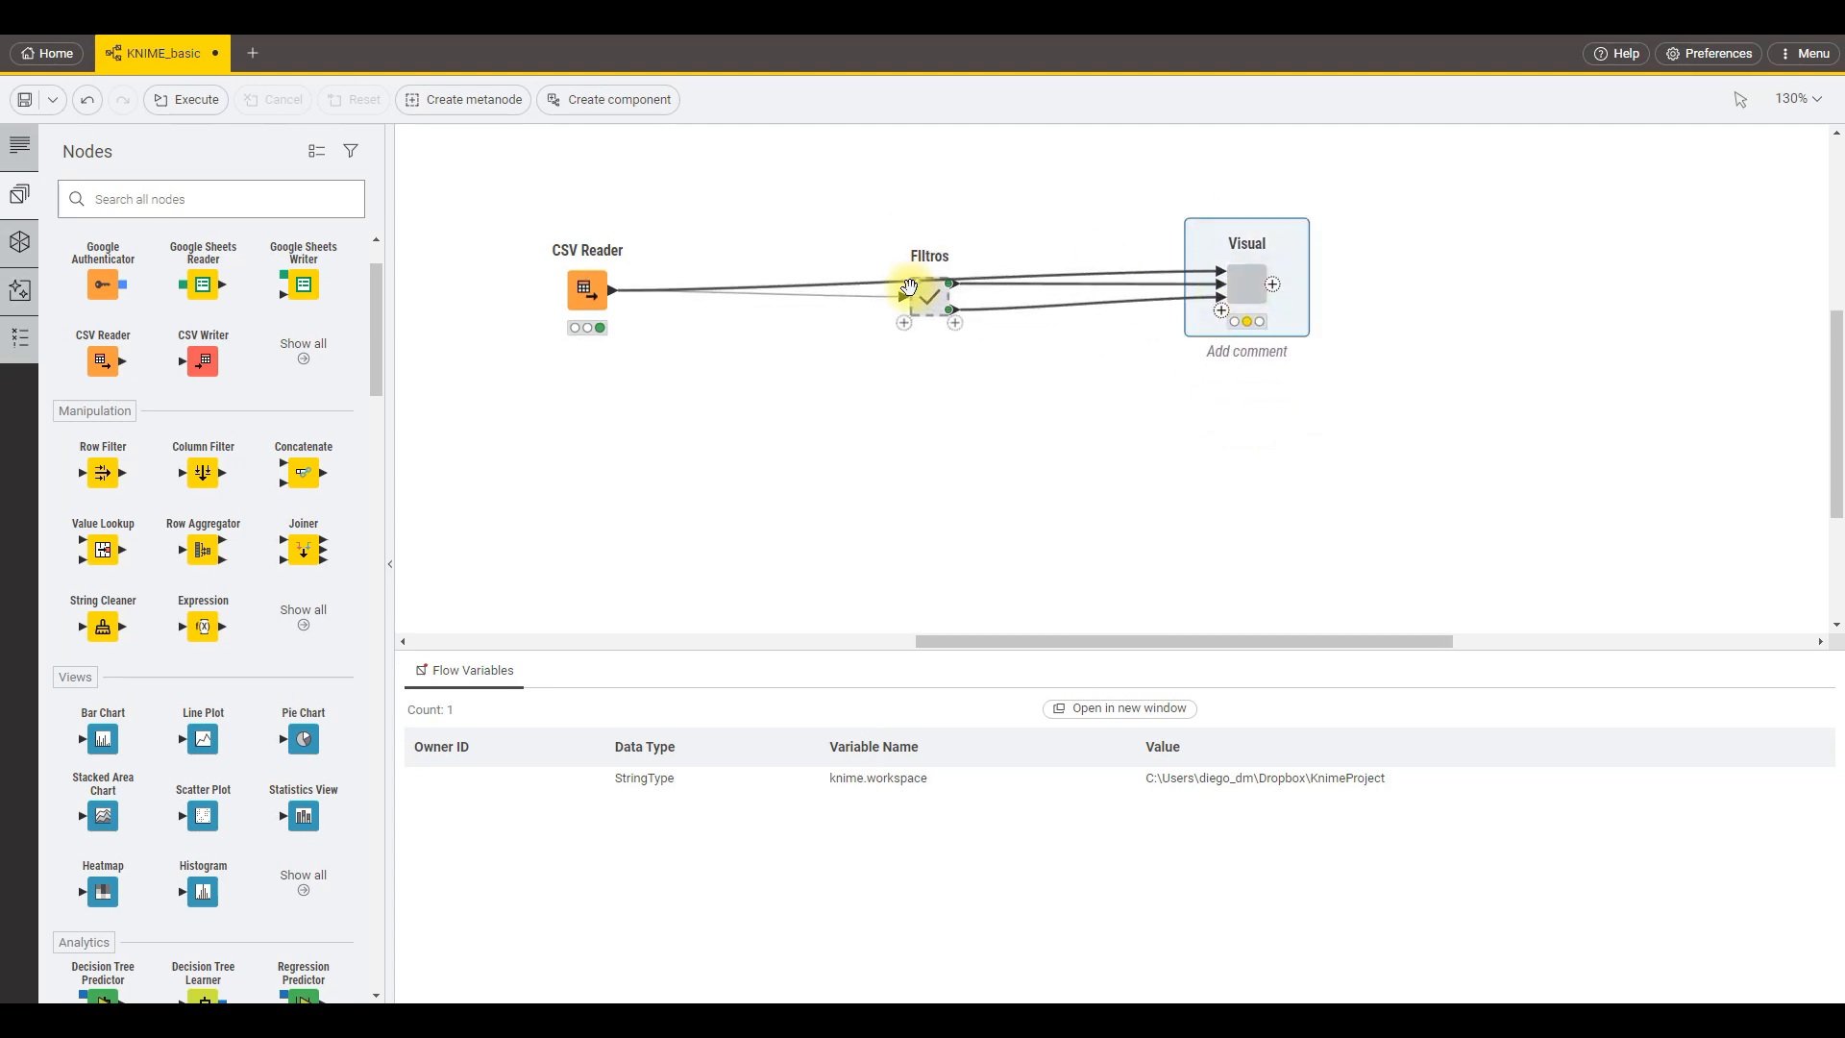
pyautogui.click(1077, 276)
pyautogui.moveTo(919, 278); pyautogui.dragTo(923, 227)
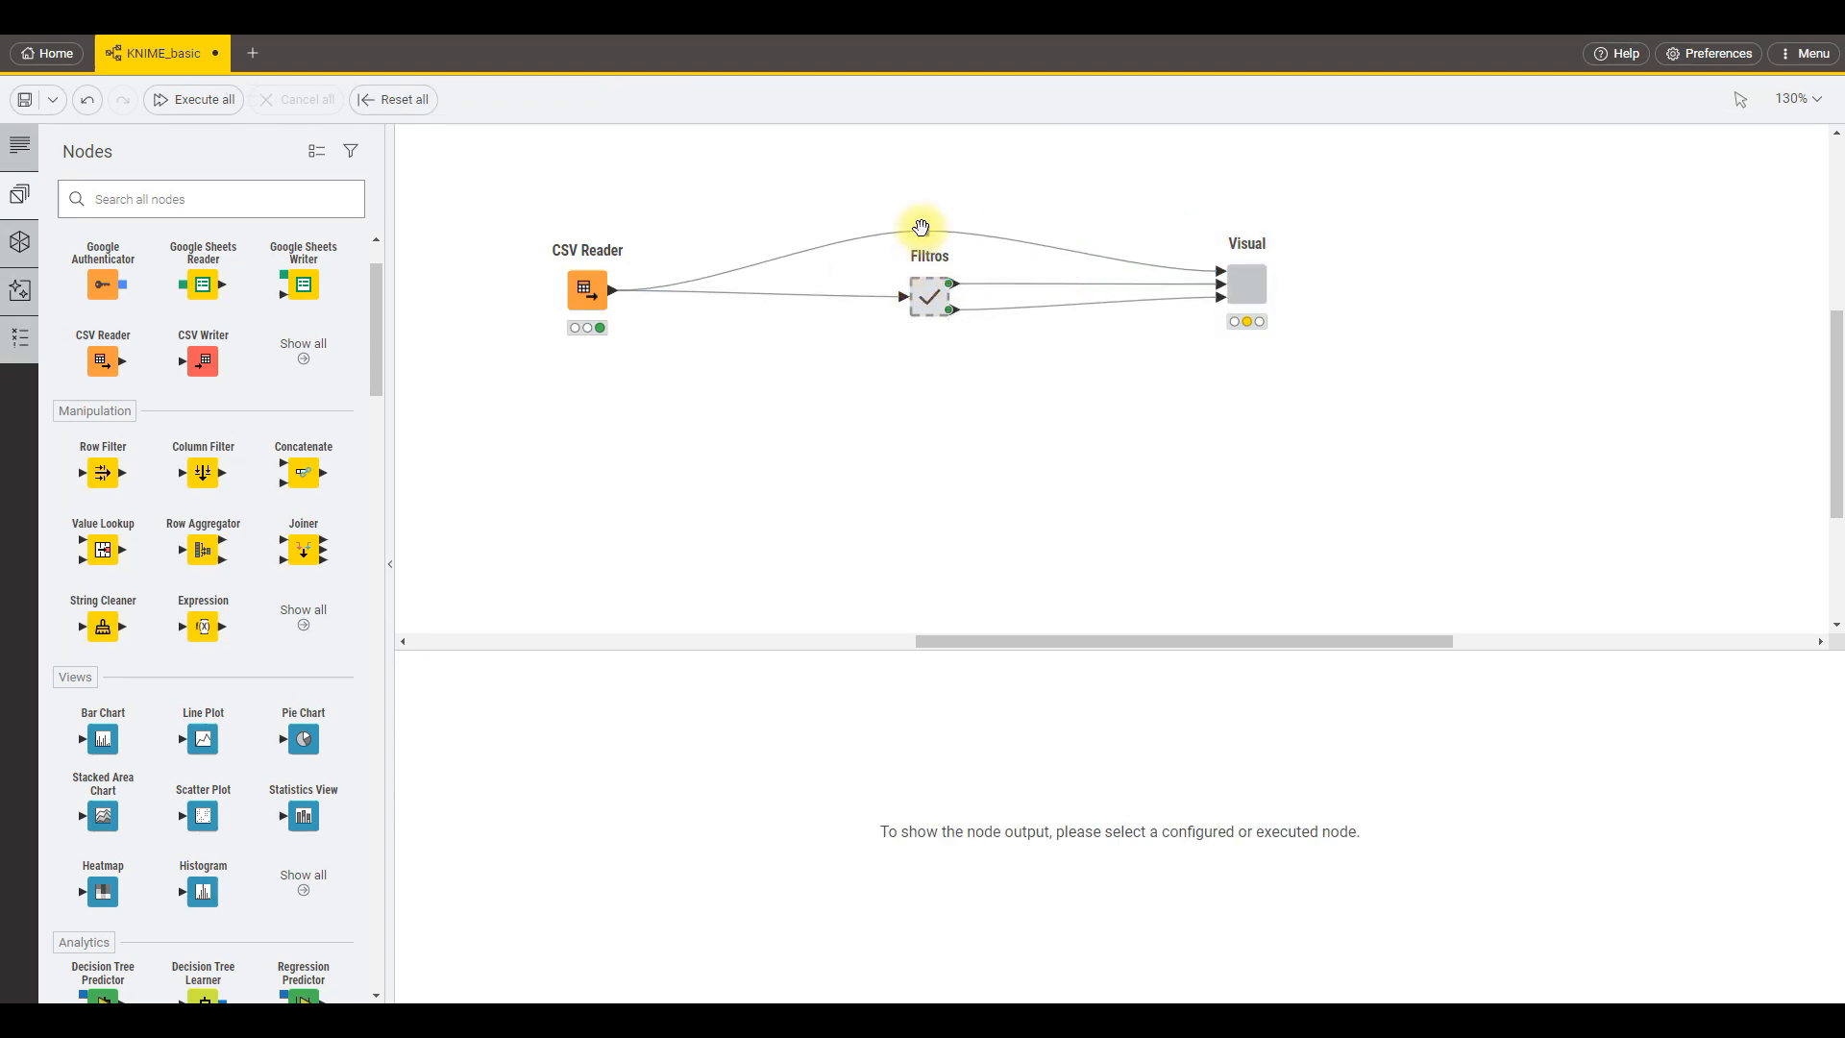
# Open the Visual component and its layout editor, and clear the existing composite view layout.
pyautogui.click(1238, 279)
pyautogui.rightClick(1239, 282)
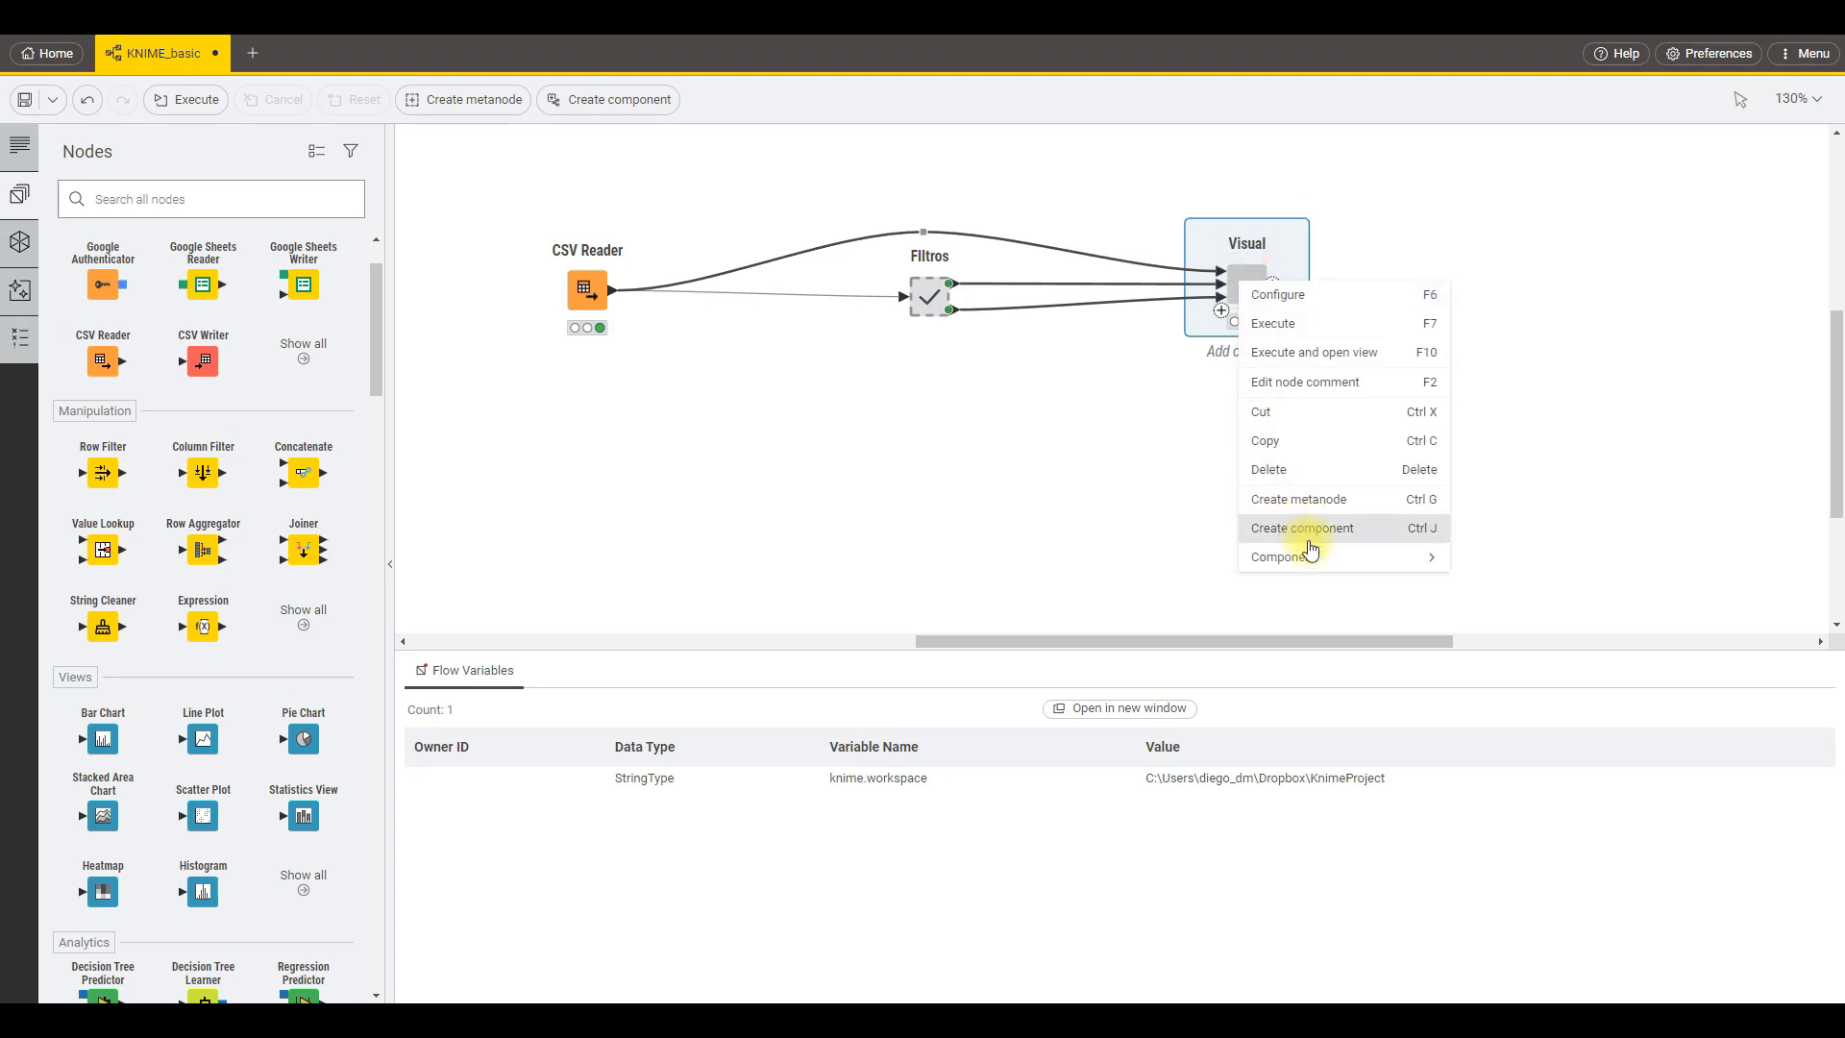
pyautogui.moveTo(1327, 560)
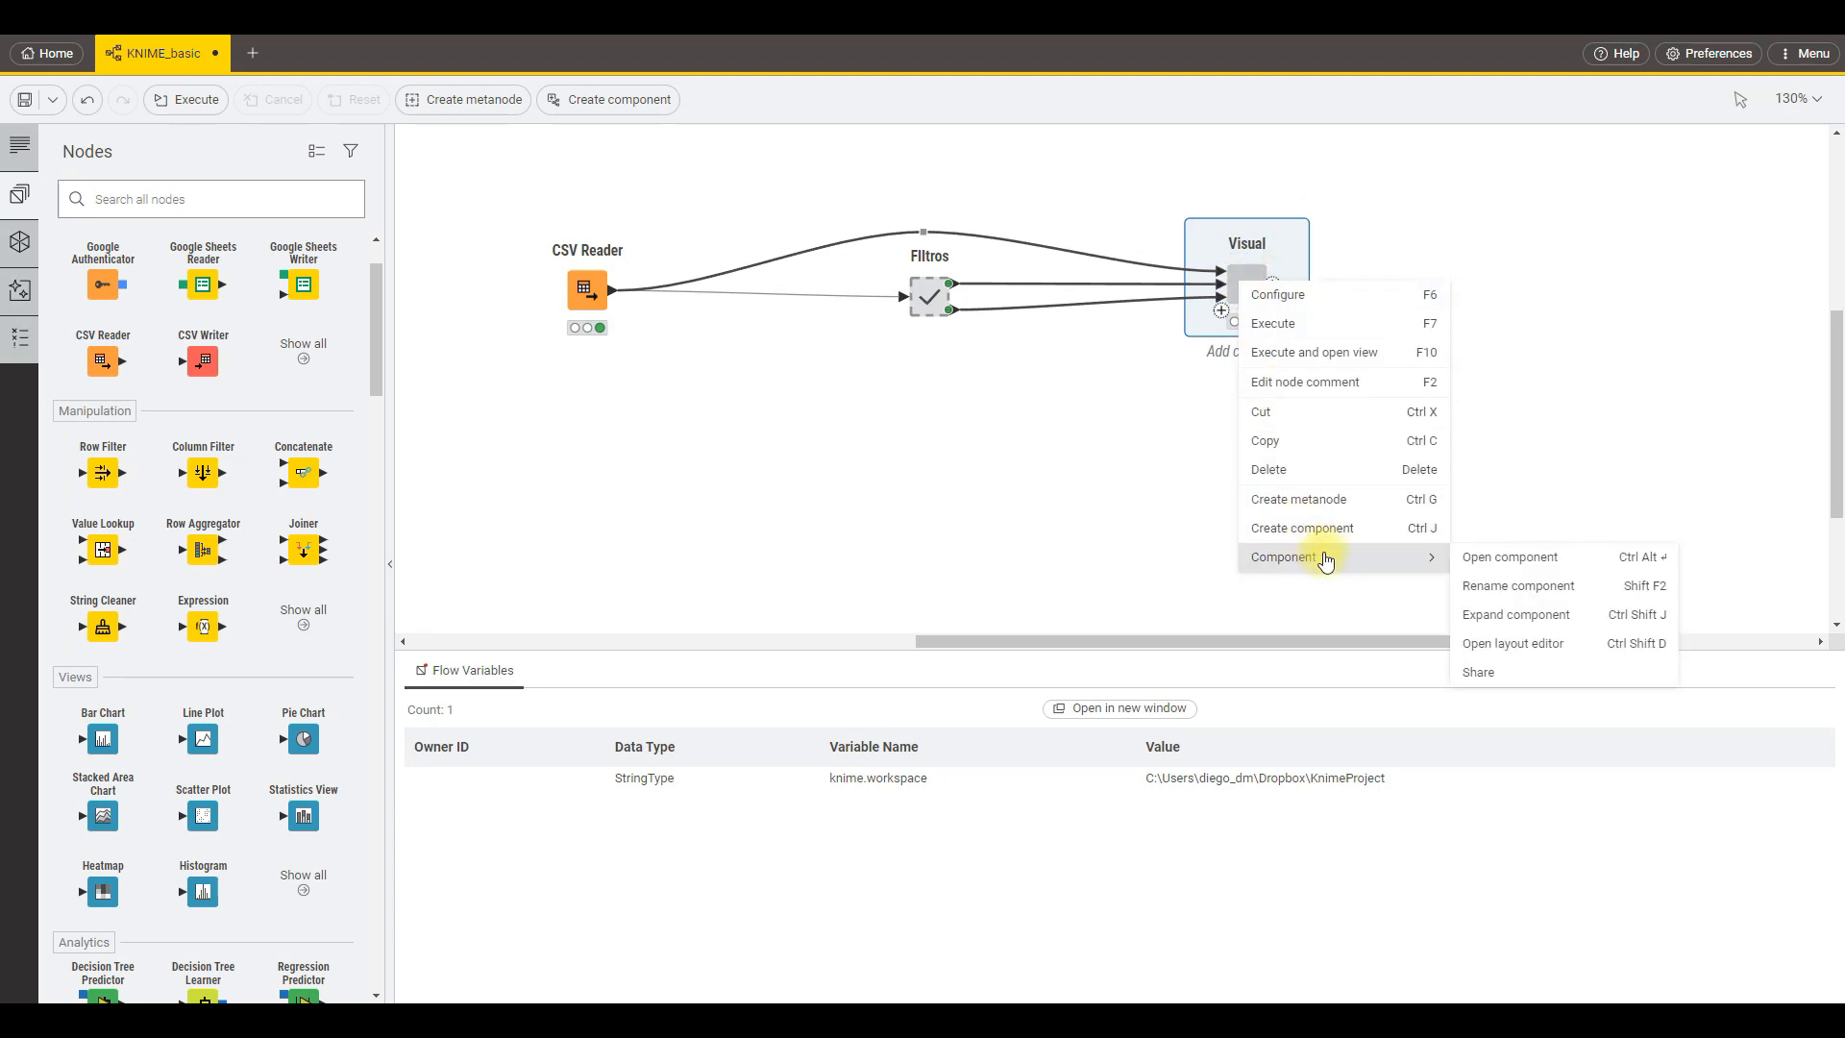
pyautogui.click(1519, 560)
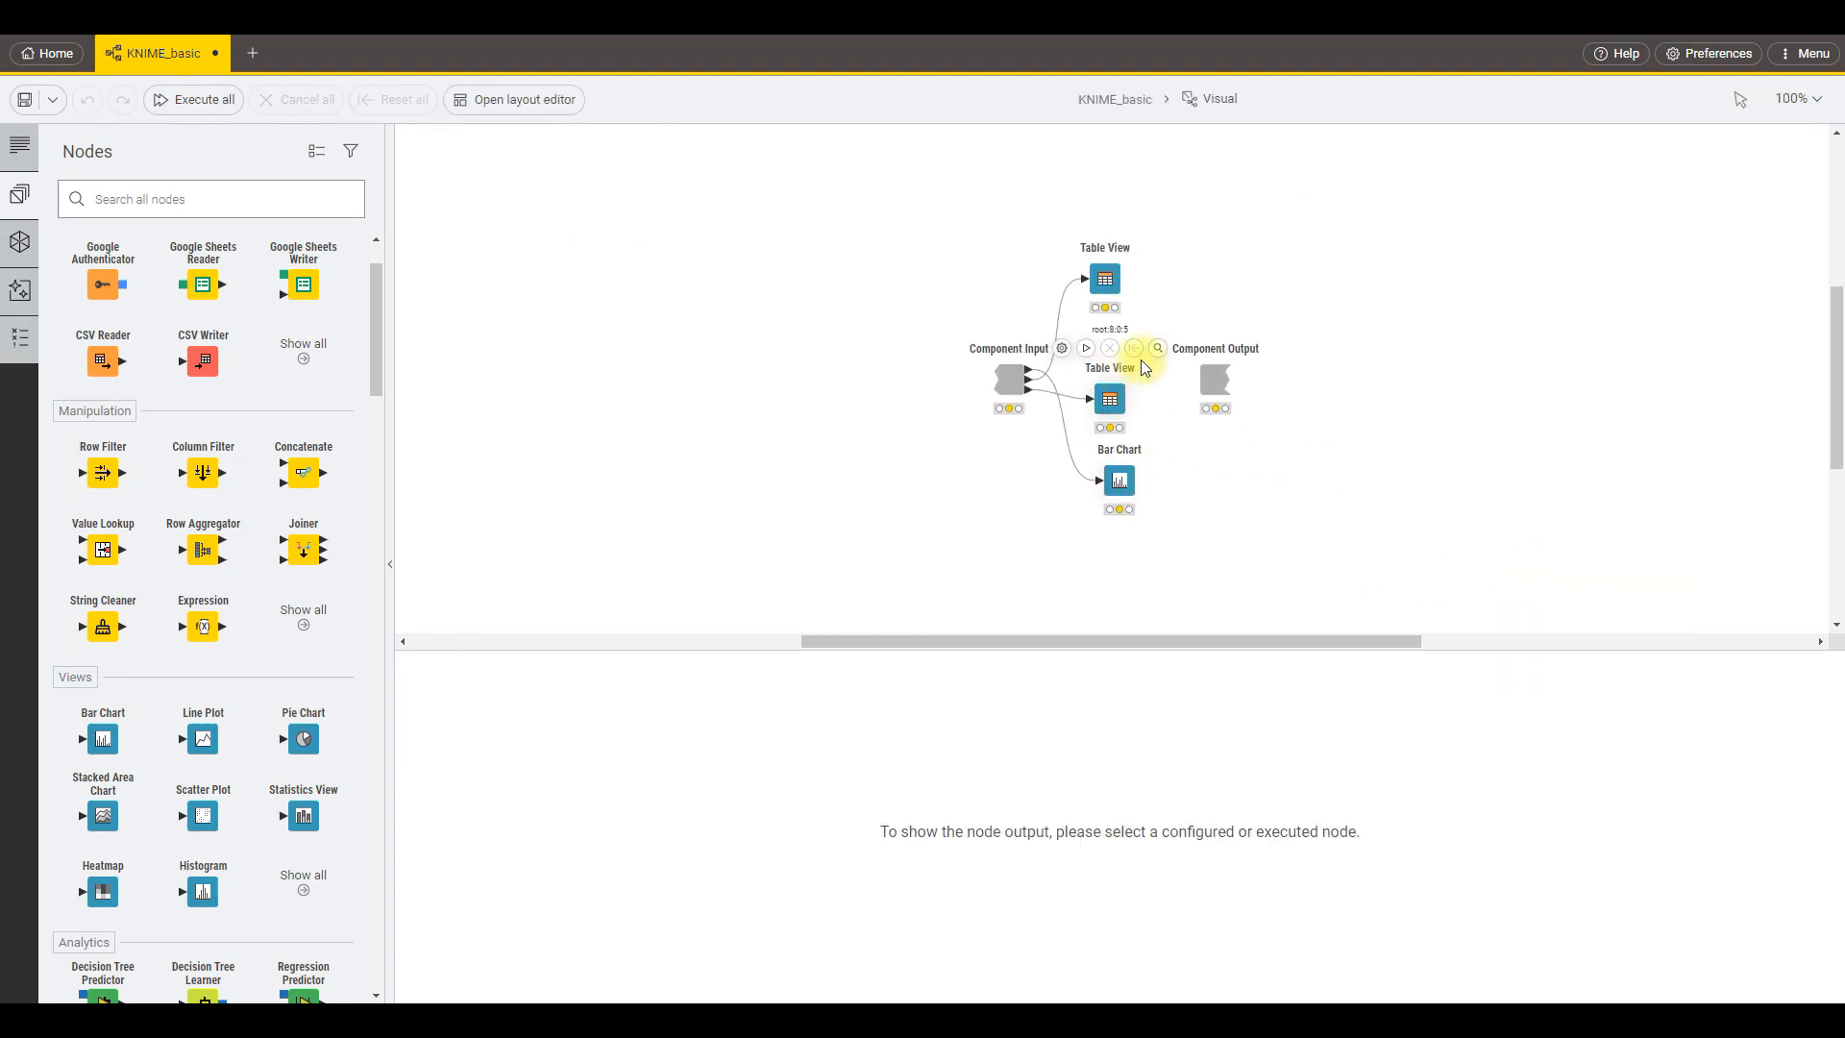
pyautogui.click(506, 103)
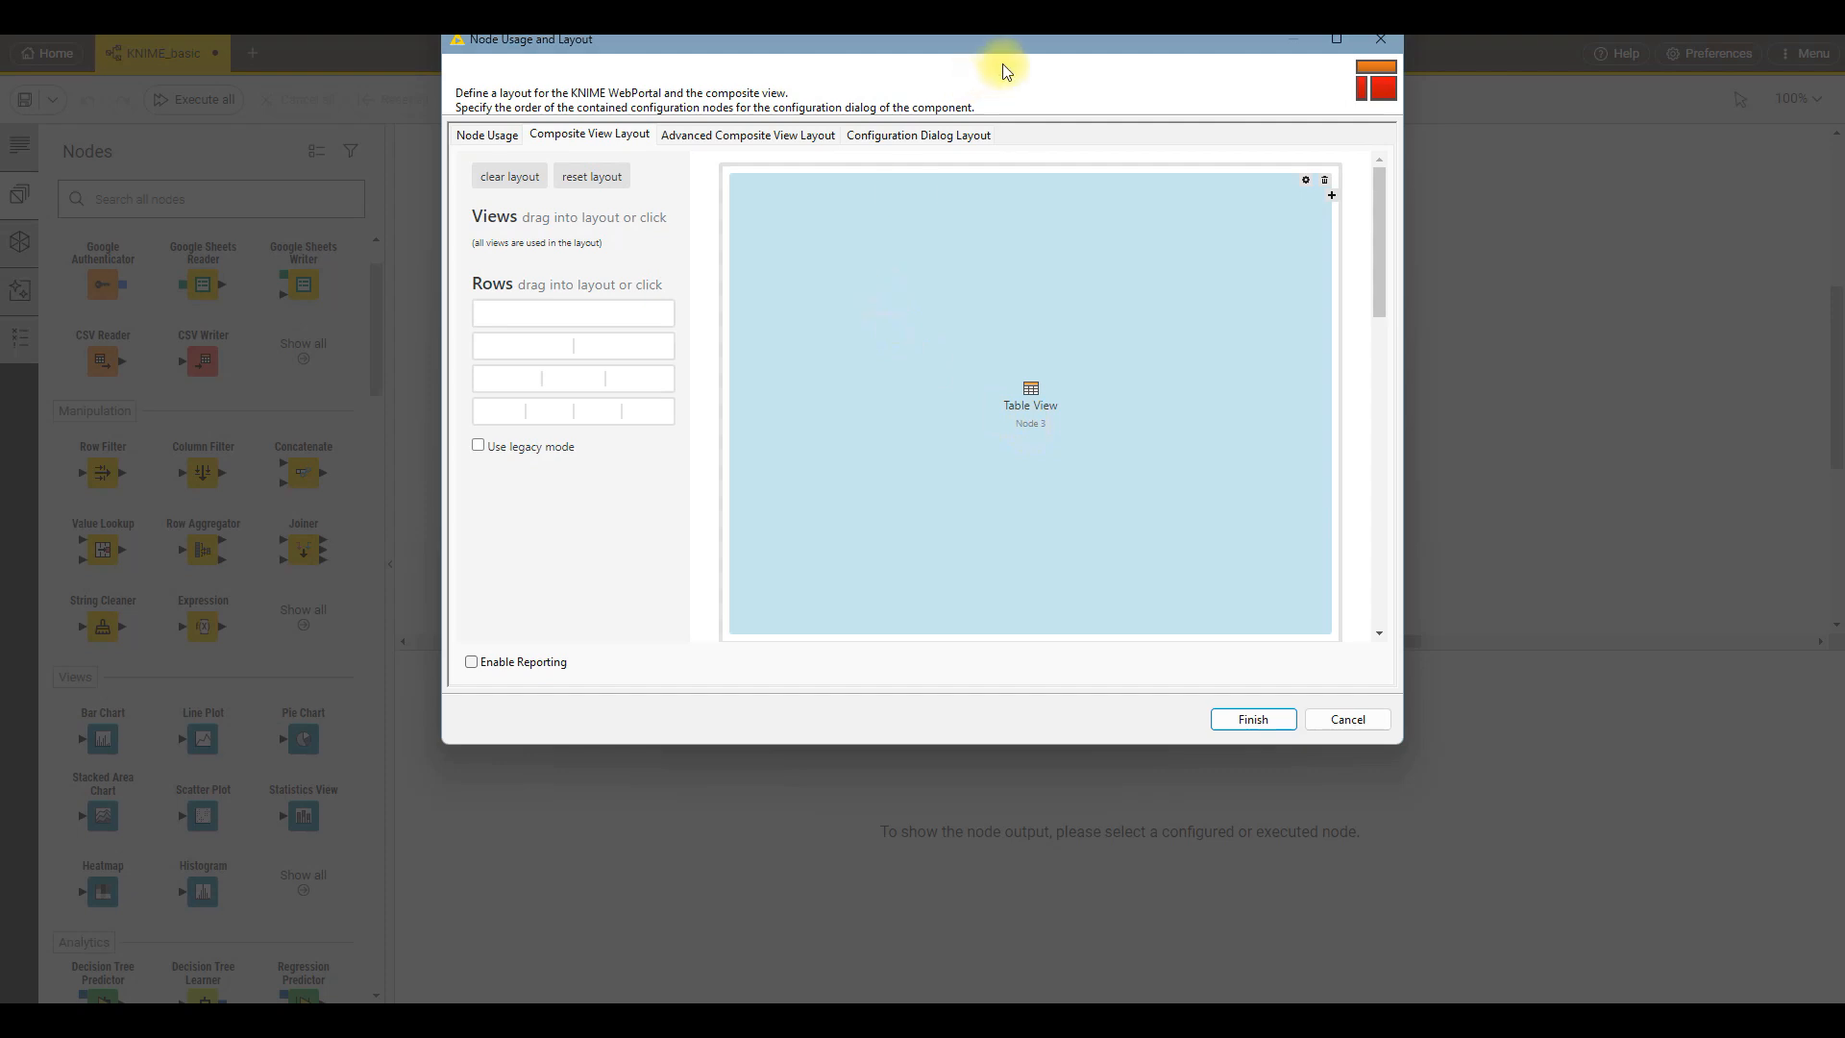
pyautogui.moveTo(1030, 48); pyautogui.dragTo(1063, 195)
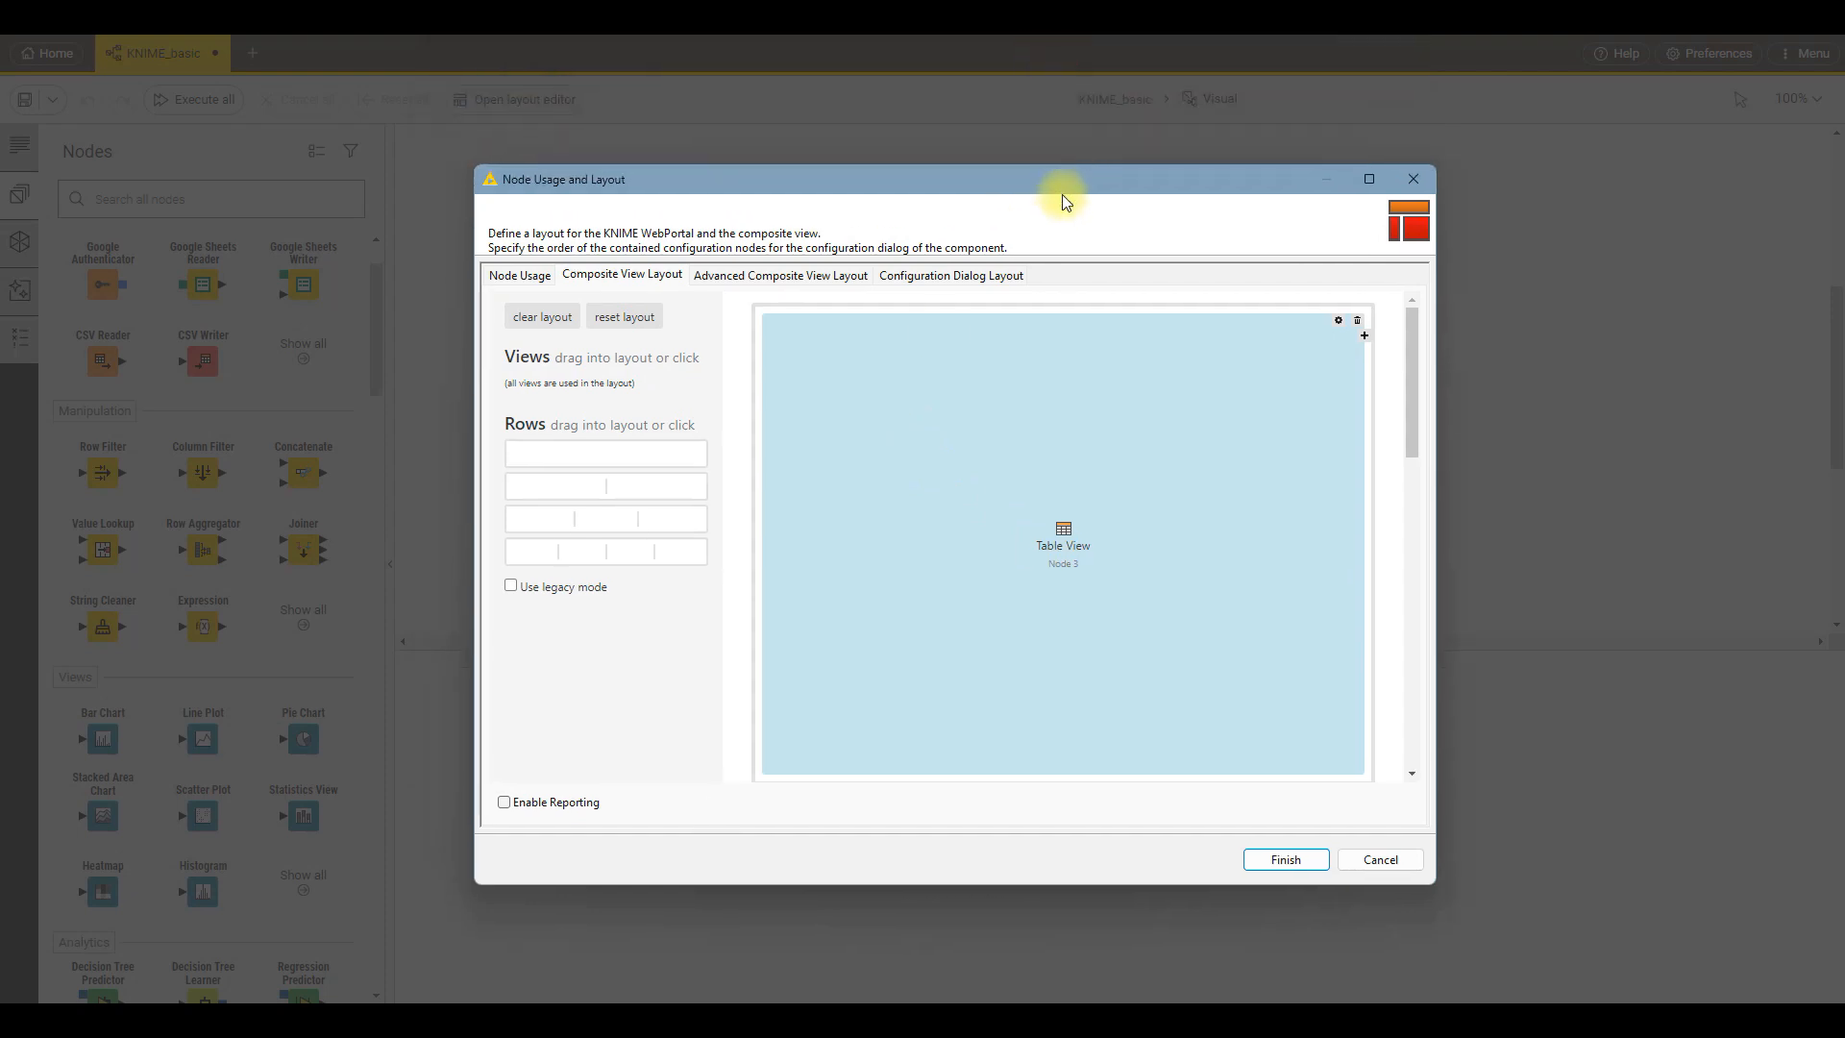
pyautogui.click(543, 319)
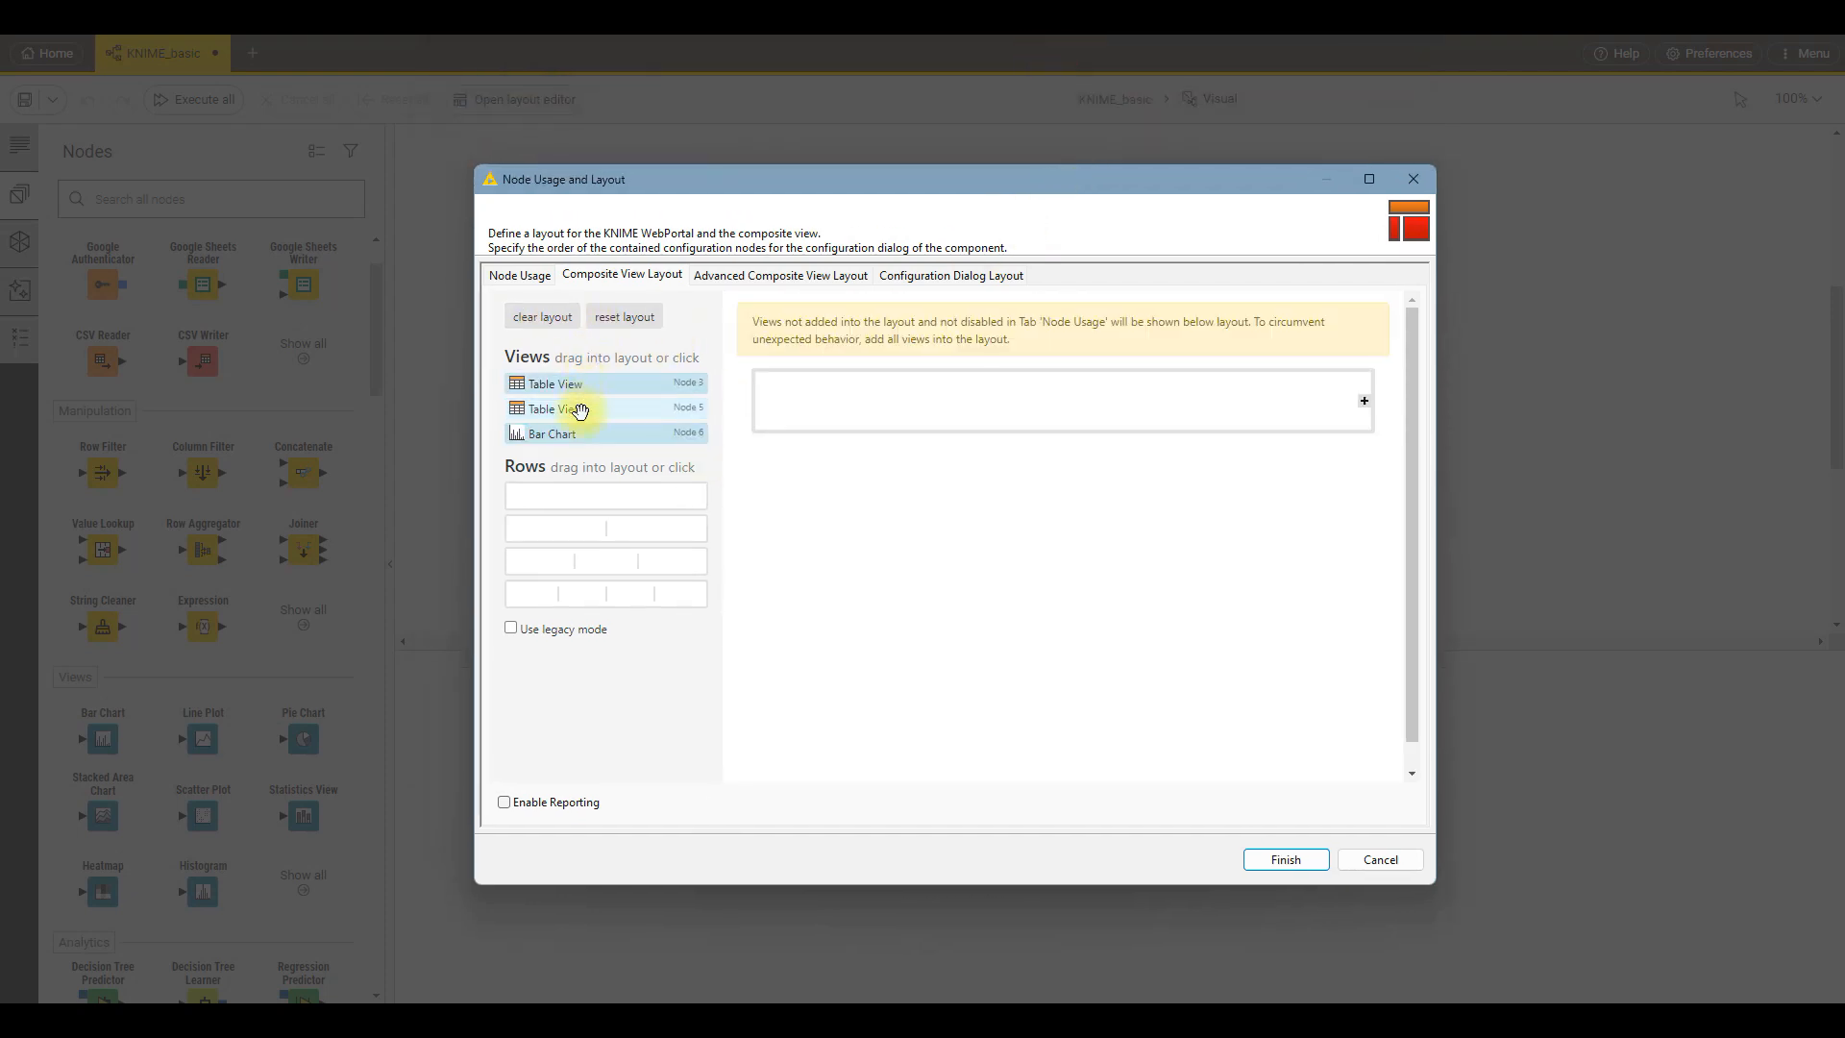
# Place the Bar Chart in the full-width row of the layout and add a two-column row beneath it.
pyautogui.moveTo(573, 444); pyautogui.dragTo(909, 404)
pyautogui.scroll(-1, 958, 456)
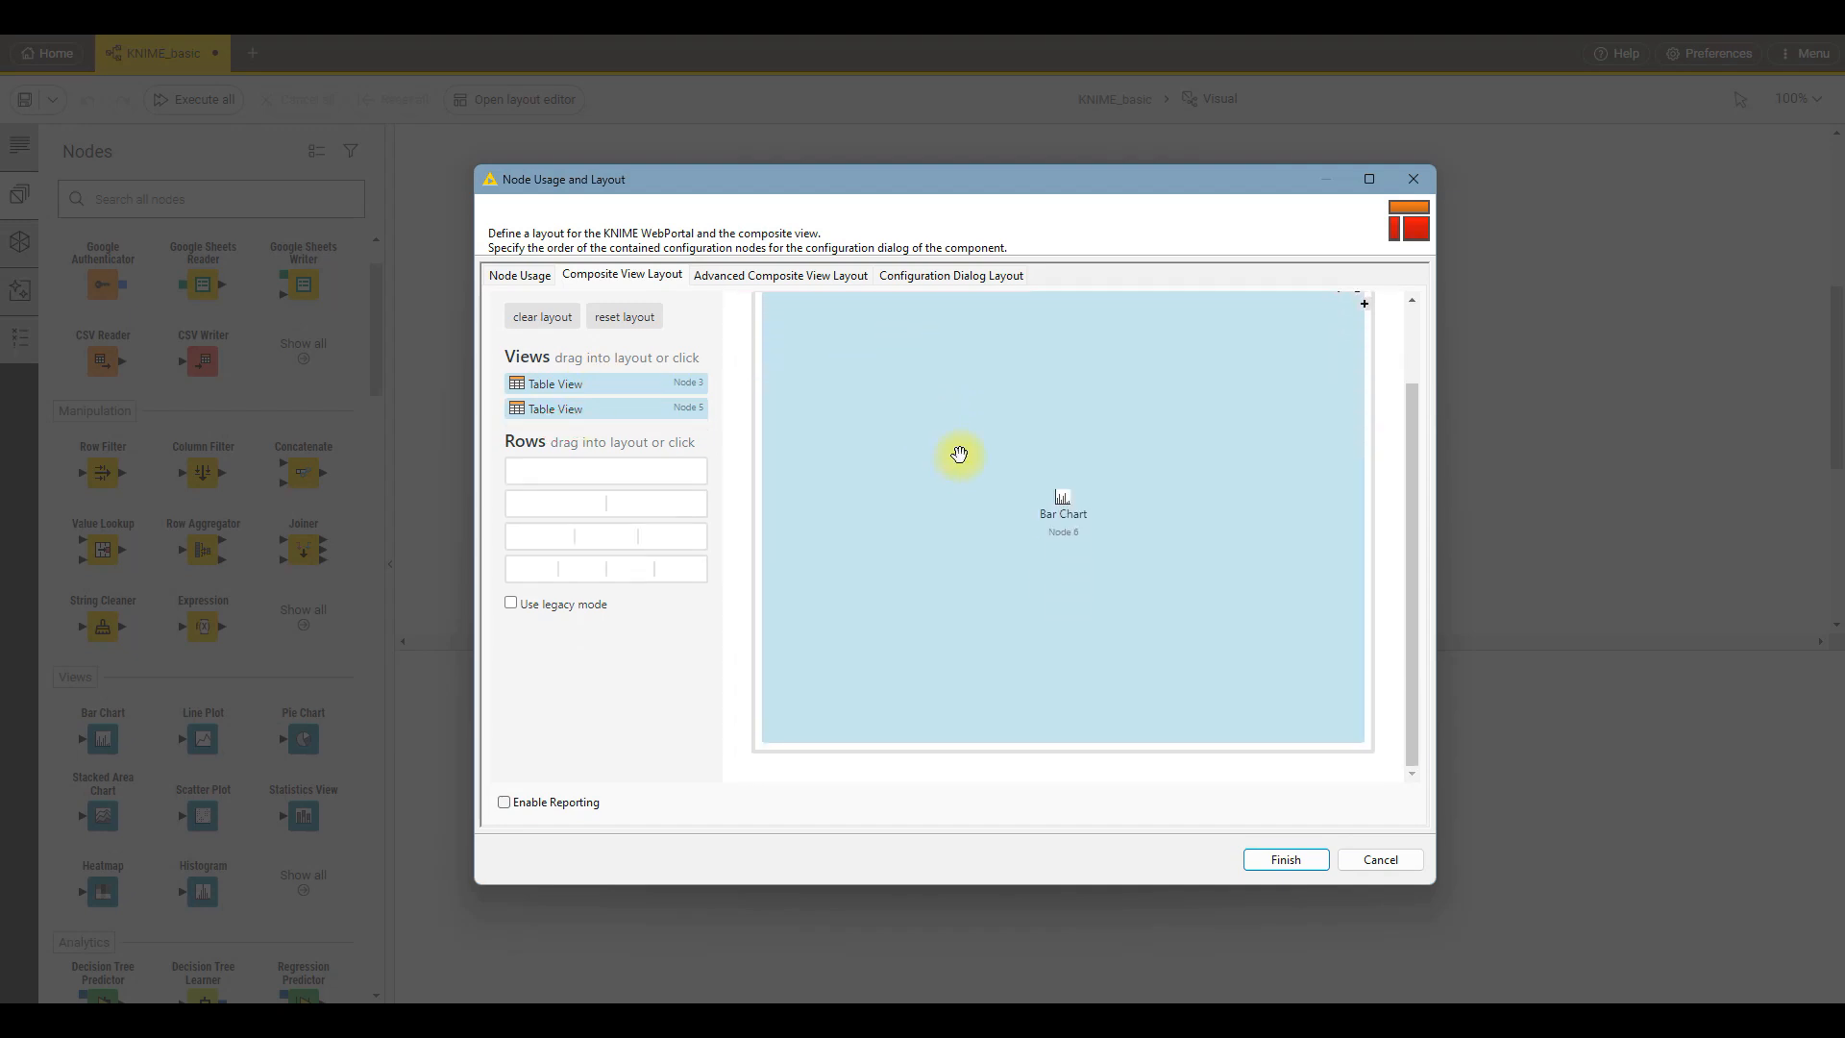
pyautogui.moveTo(601, 503); pyautogui.dragTo(990, 708)
# Place the two Table Views side by side in the two-column row below the Bar Chart and finish the layout.
pyautogui.moveTo(605, 379); pyautogui.dragTo(894, 632)
pyautogui.click(620, 379)
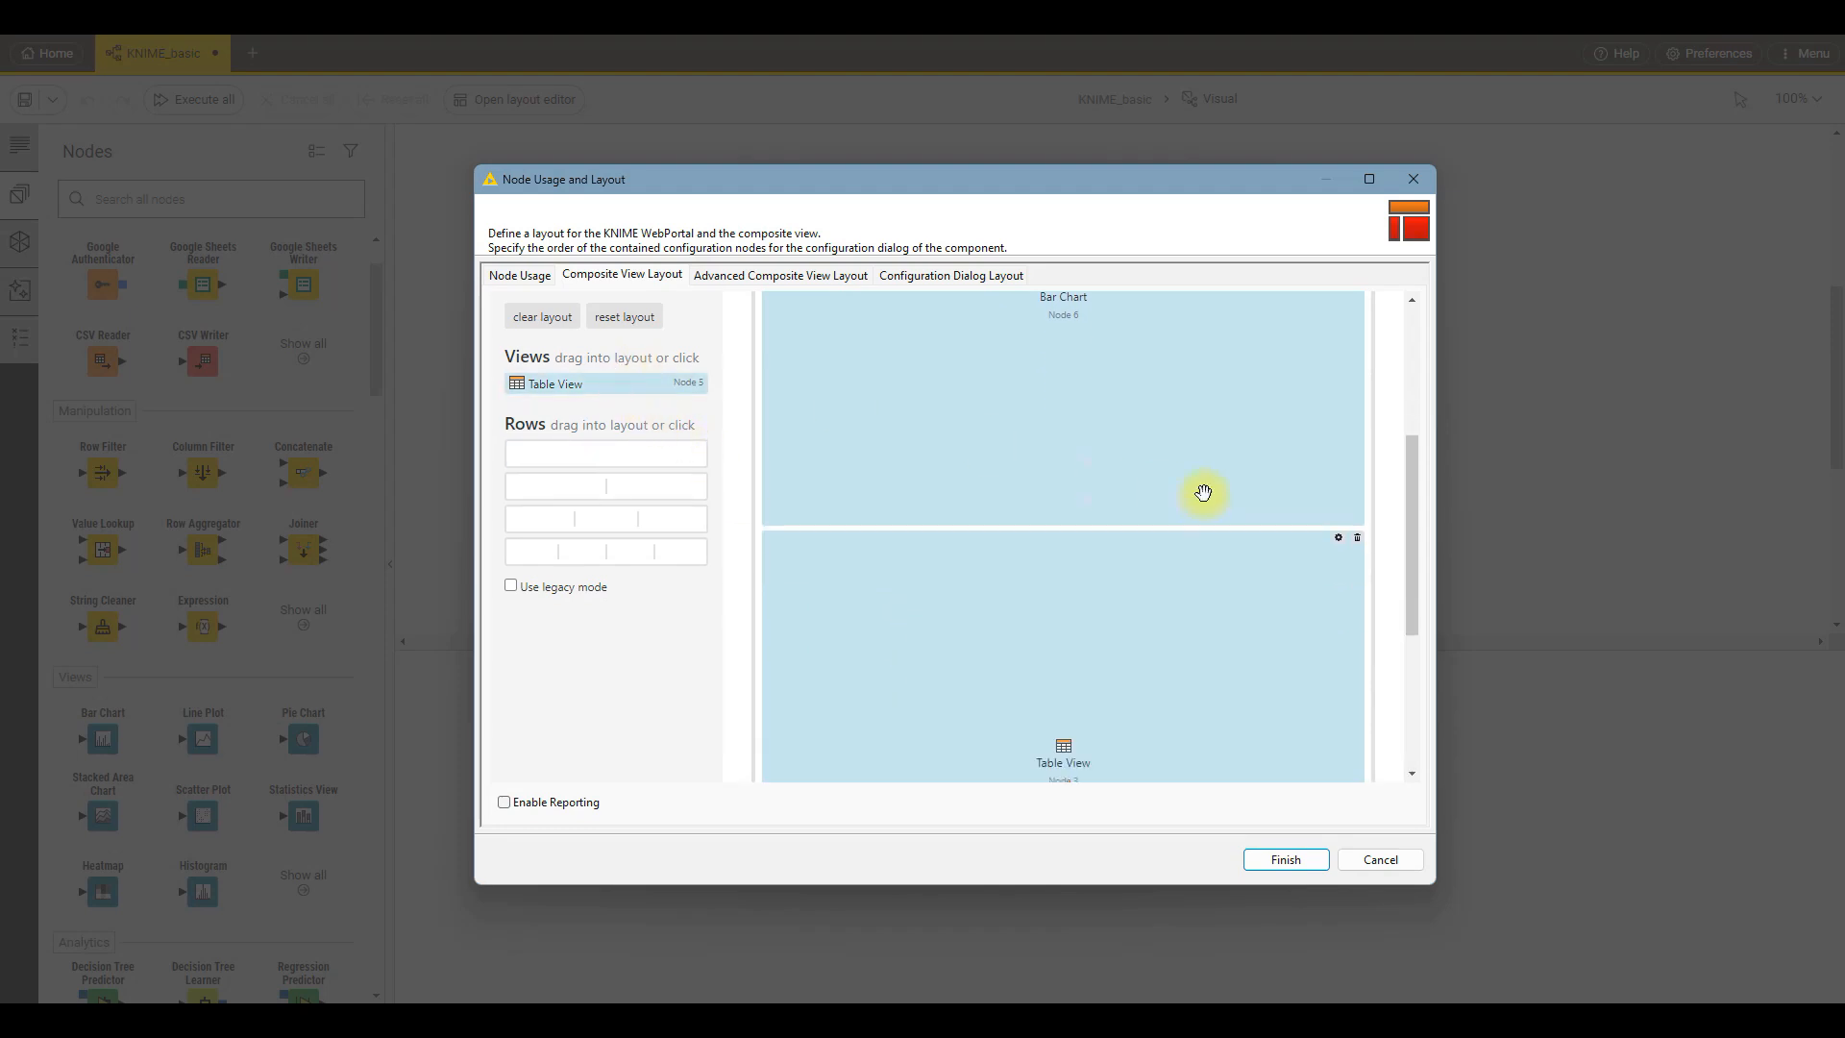
pyautogui.moveTo(1115, 478); pyautogui.dragTo(956, 713)
pyautogui.scroll(3, 1259, 577)
pyautogui.moveTo(1083, 705); pyautogui.dragTo(951, 659)
pyautogui.moveTo(619, 402); pyautogui.dragTo(1186, 700)
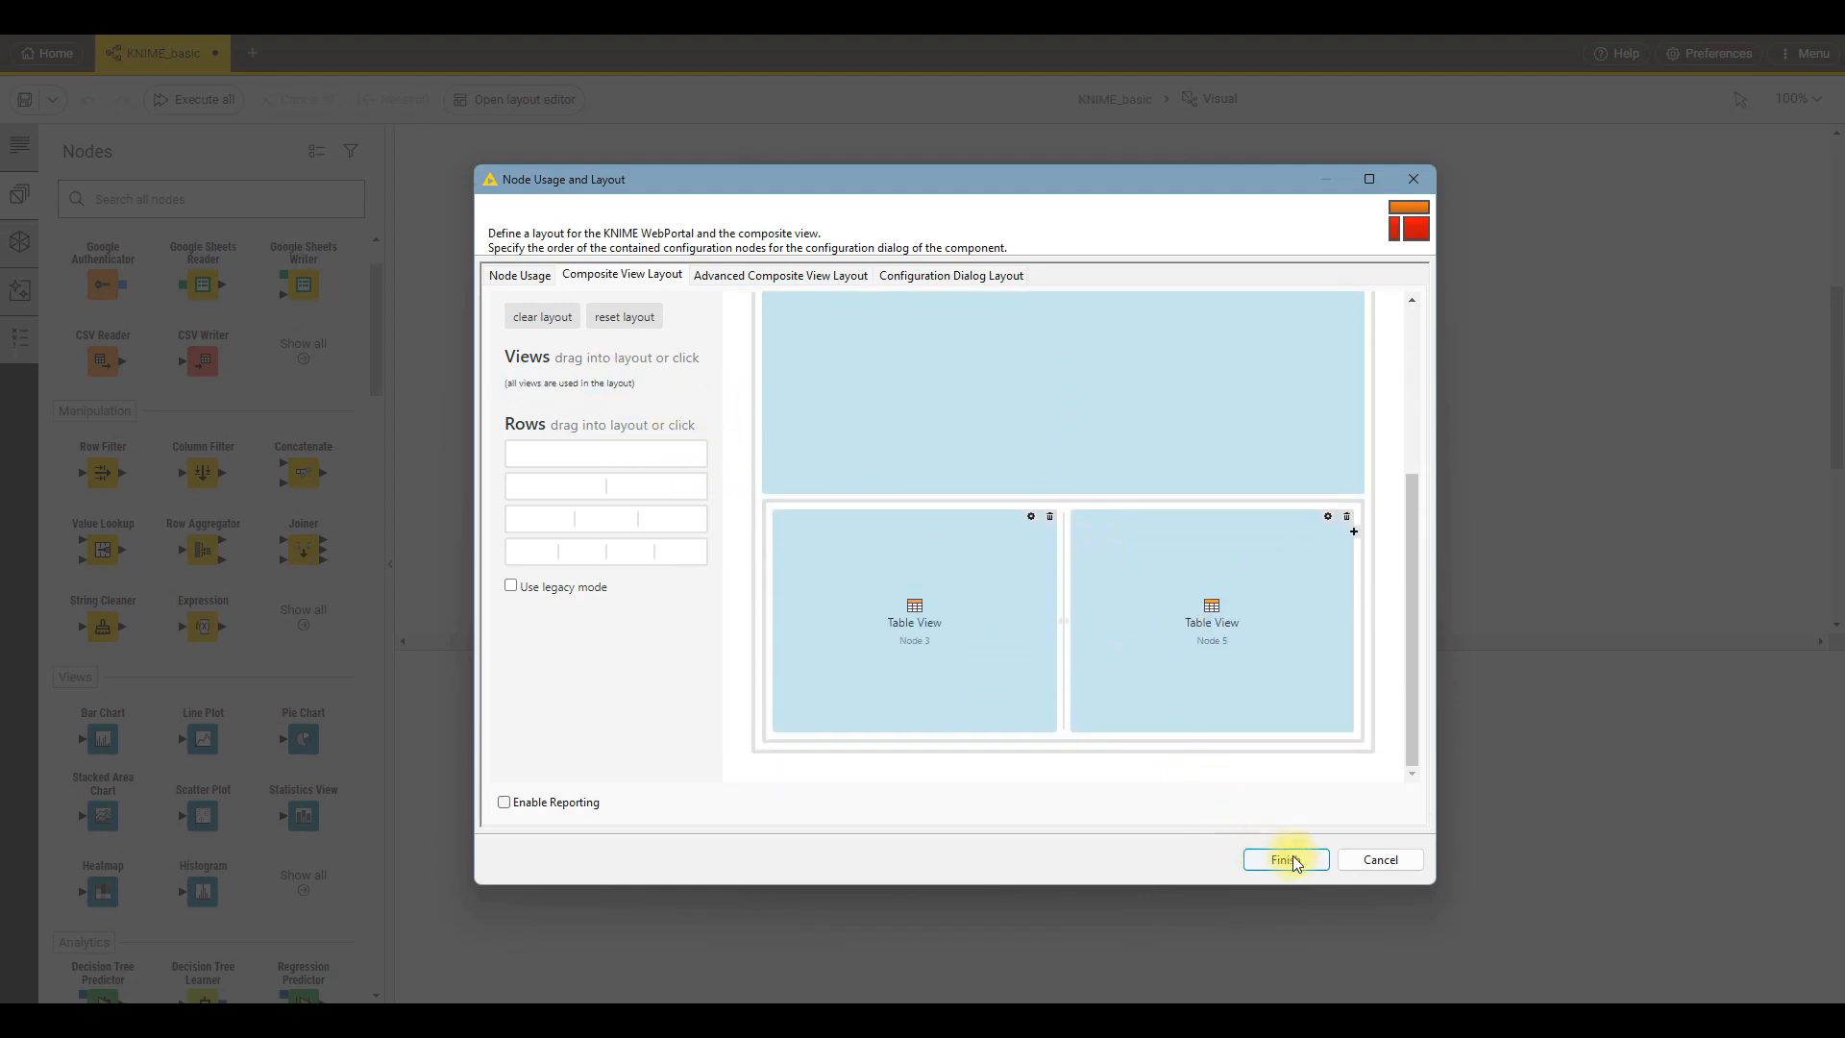
pyautogui.click(1286, 859)
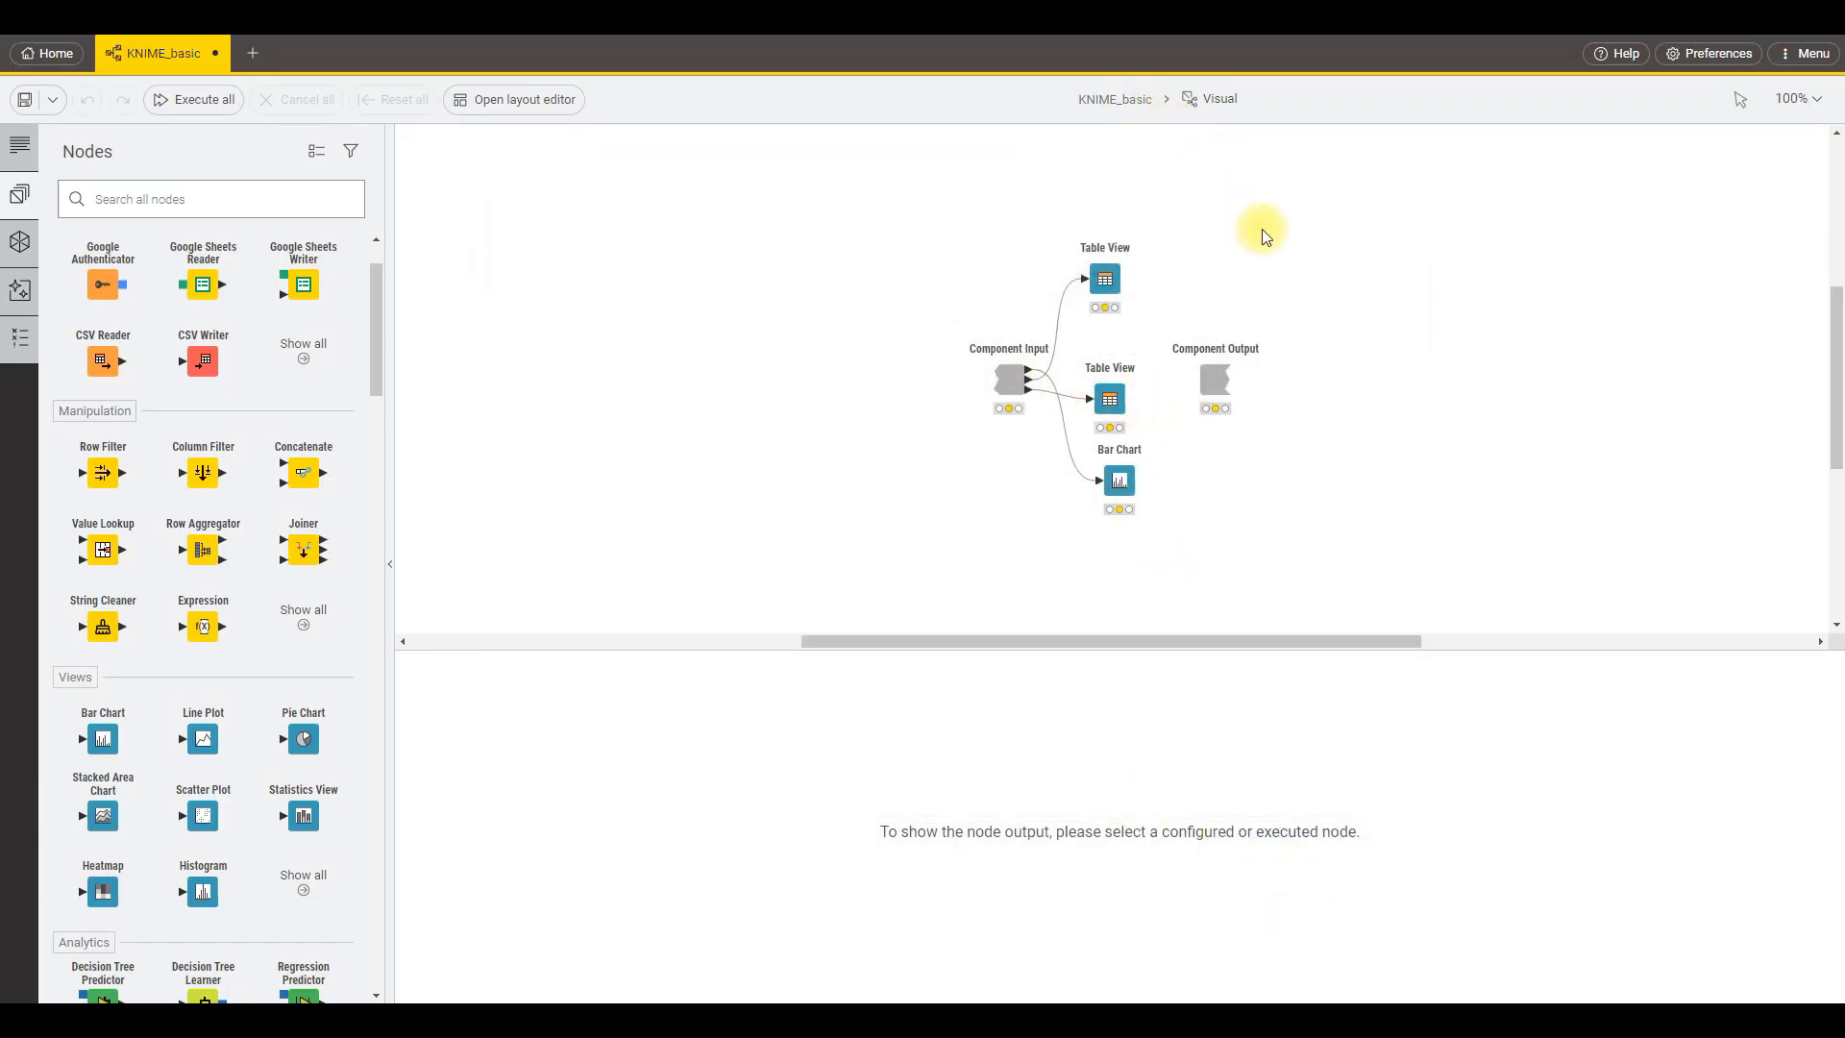
# Return to the KNIME_basic workflow, execute the Visual component with its composite view open, and maximize that view.
pyautogui.click(1111, 102)
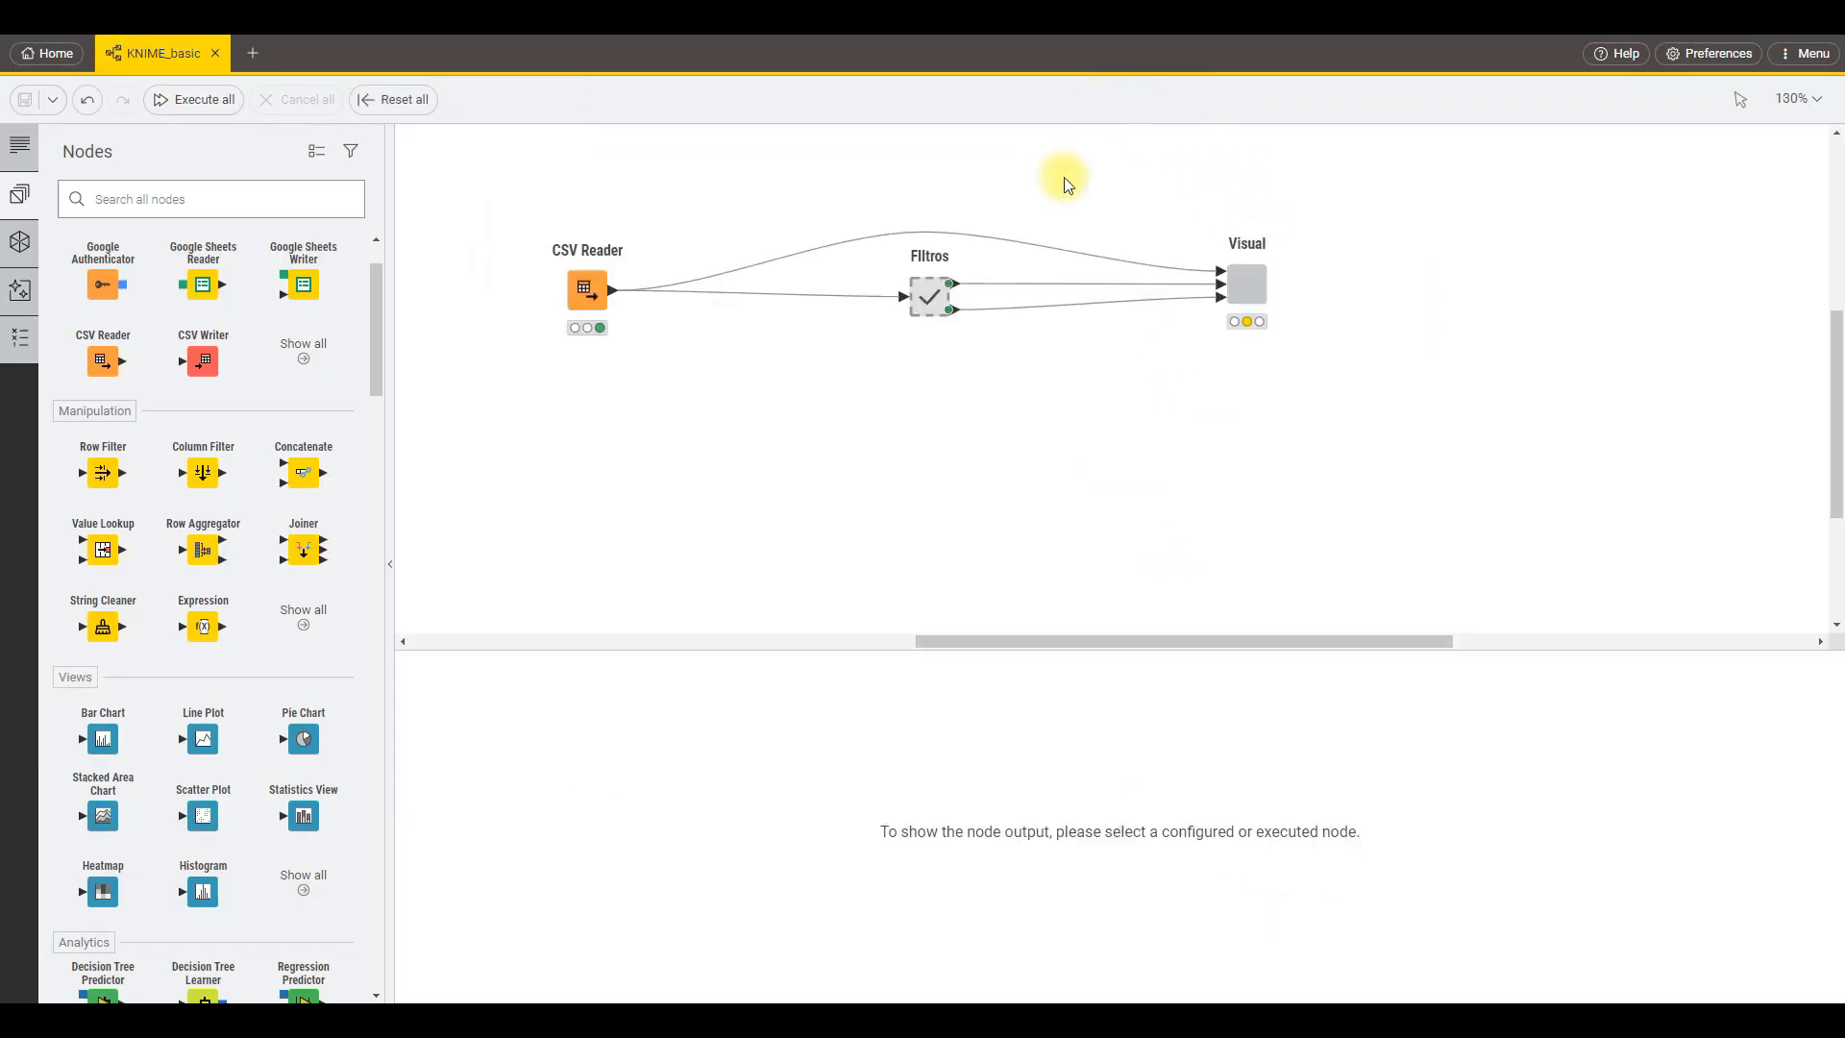
pyautogui.click(1305, 215)
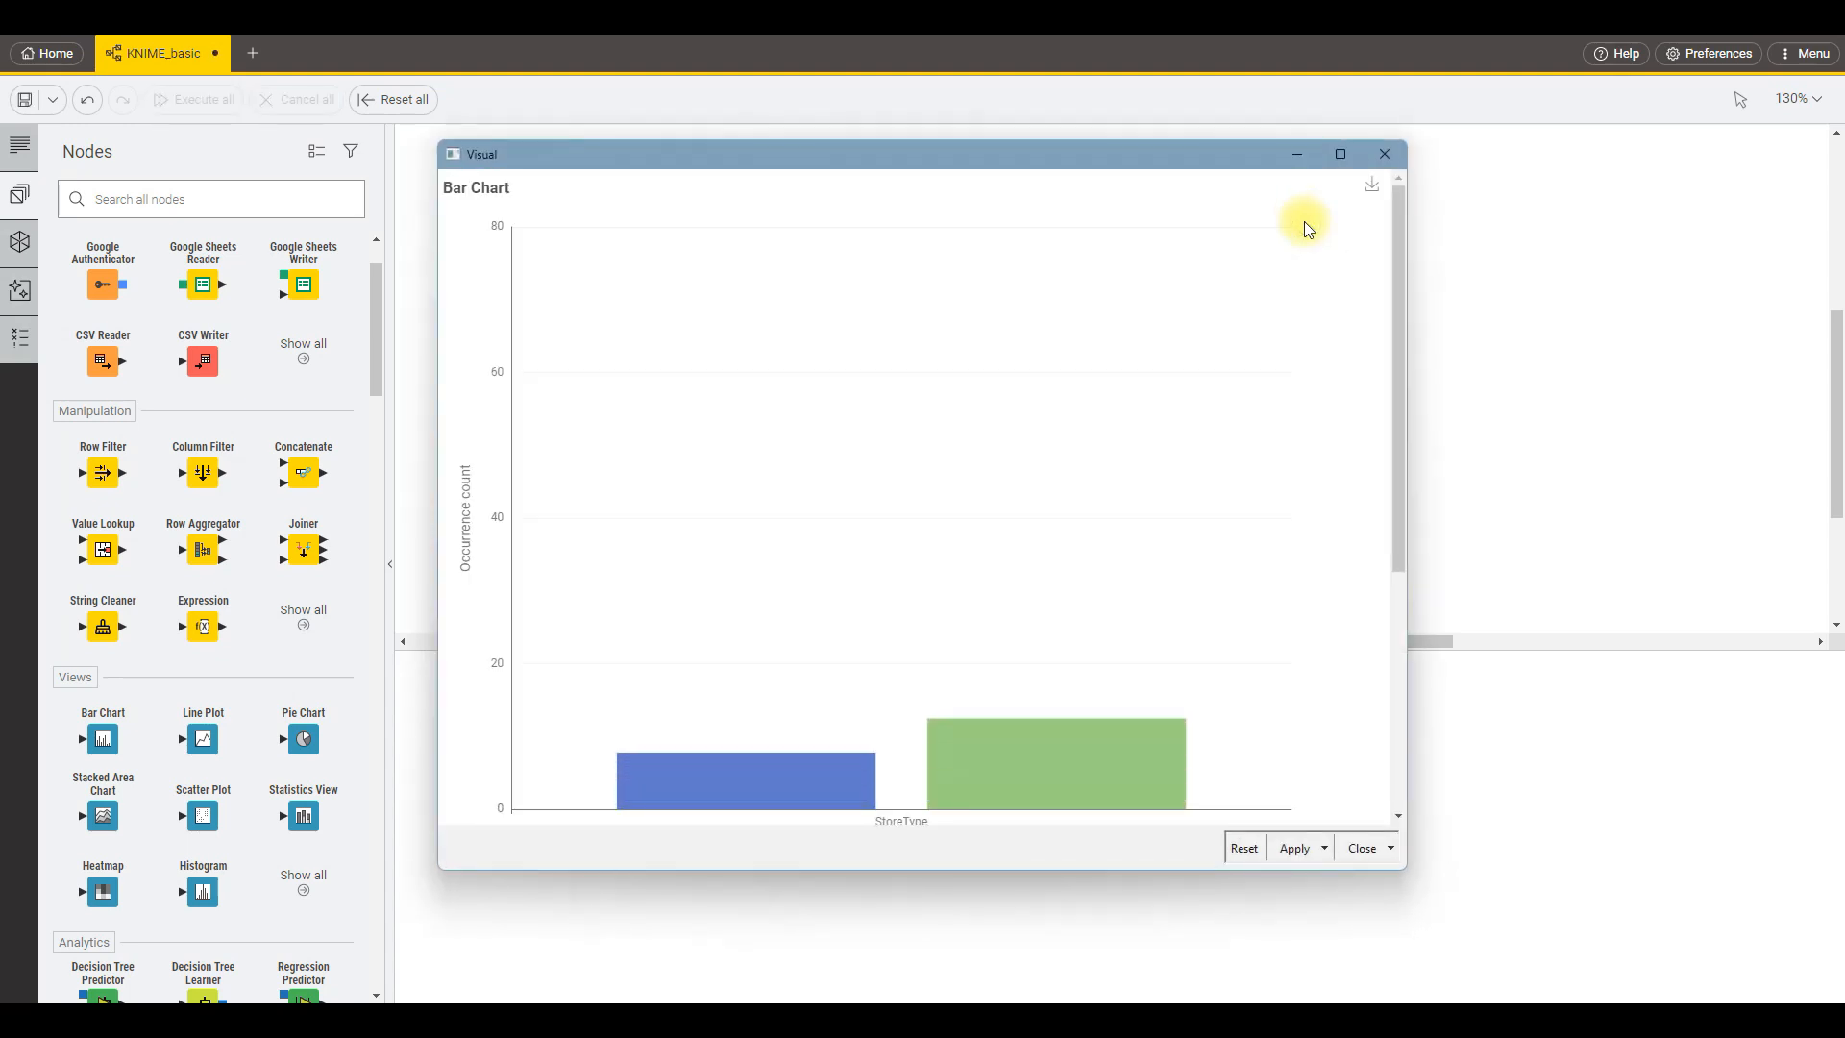
pyautogui.click(1340, 154)
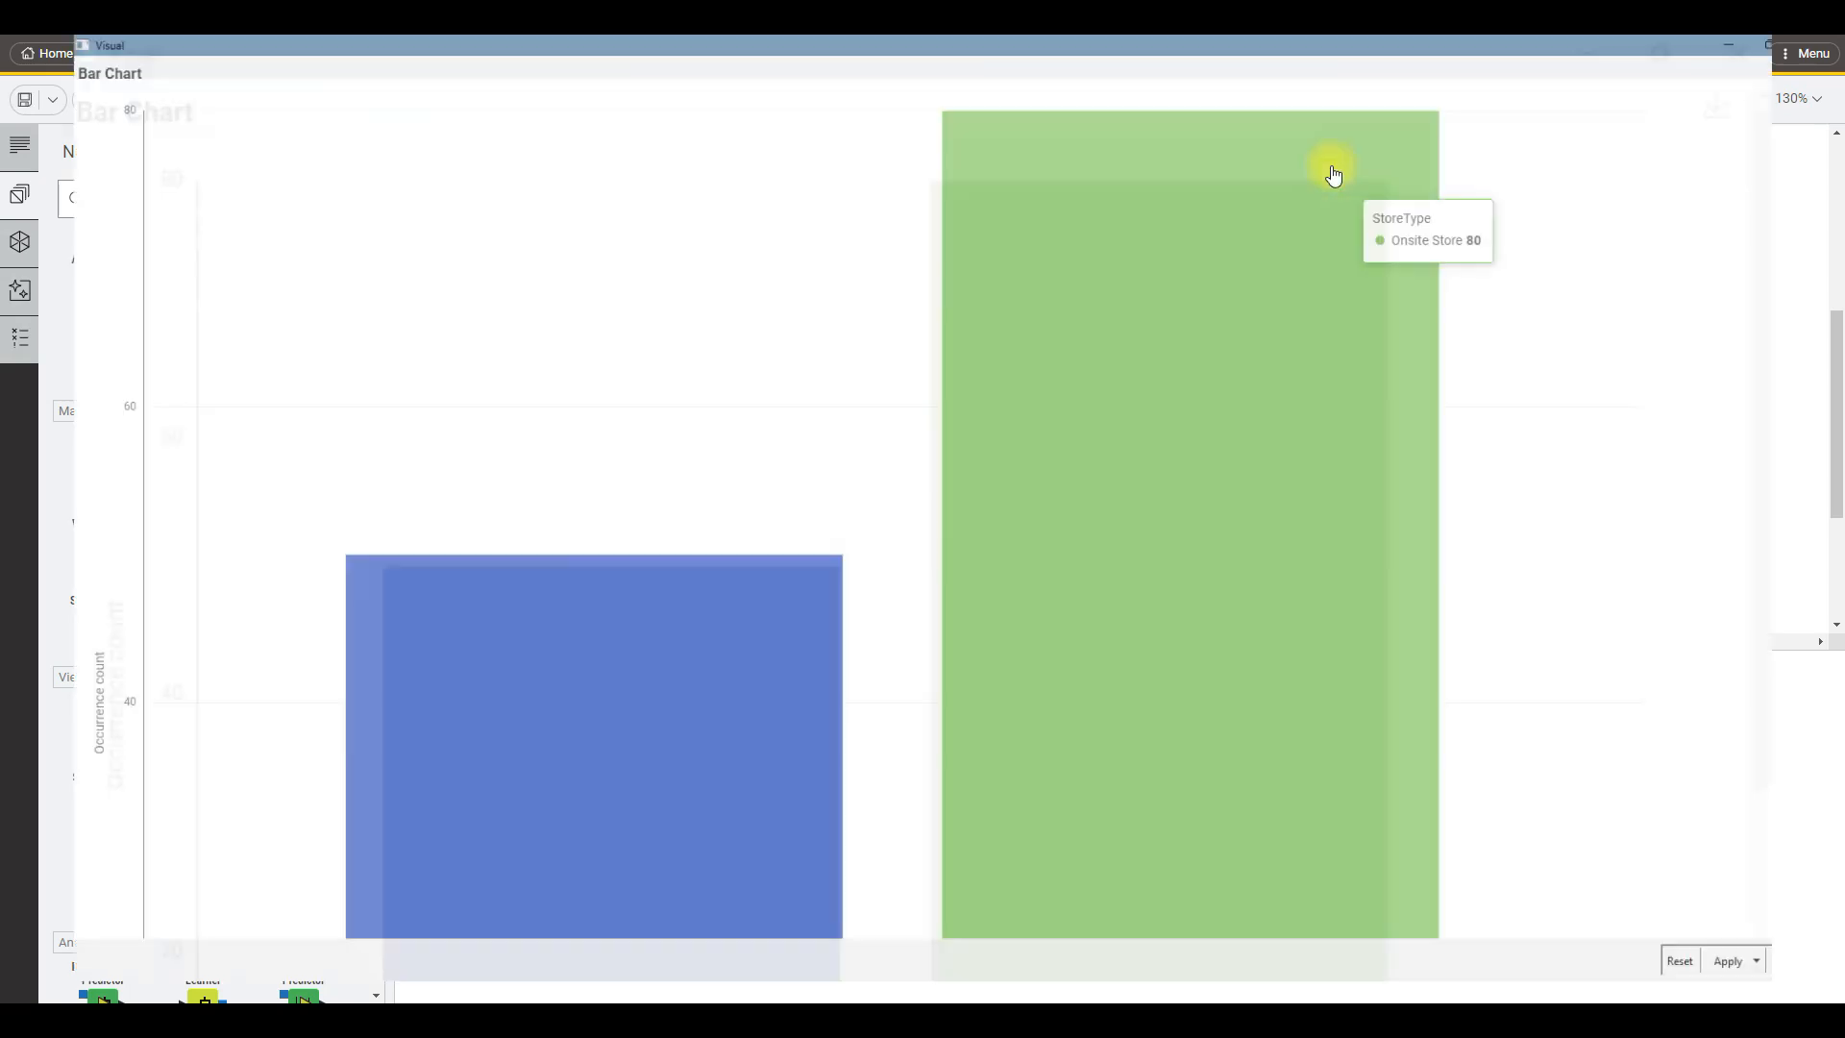
# Alternately select the Online Store and Onsite Store bars and check which rows get selected in the two Table Views.
pyautogui.scroll(-5, 1249, 220)
pyautogui.scroll(-3, 1297, 252)
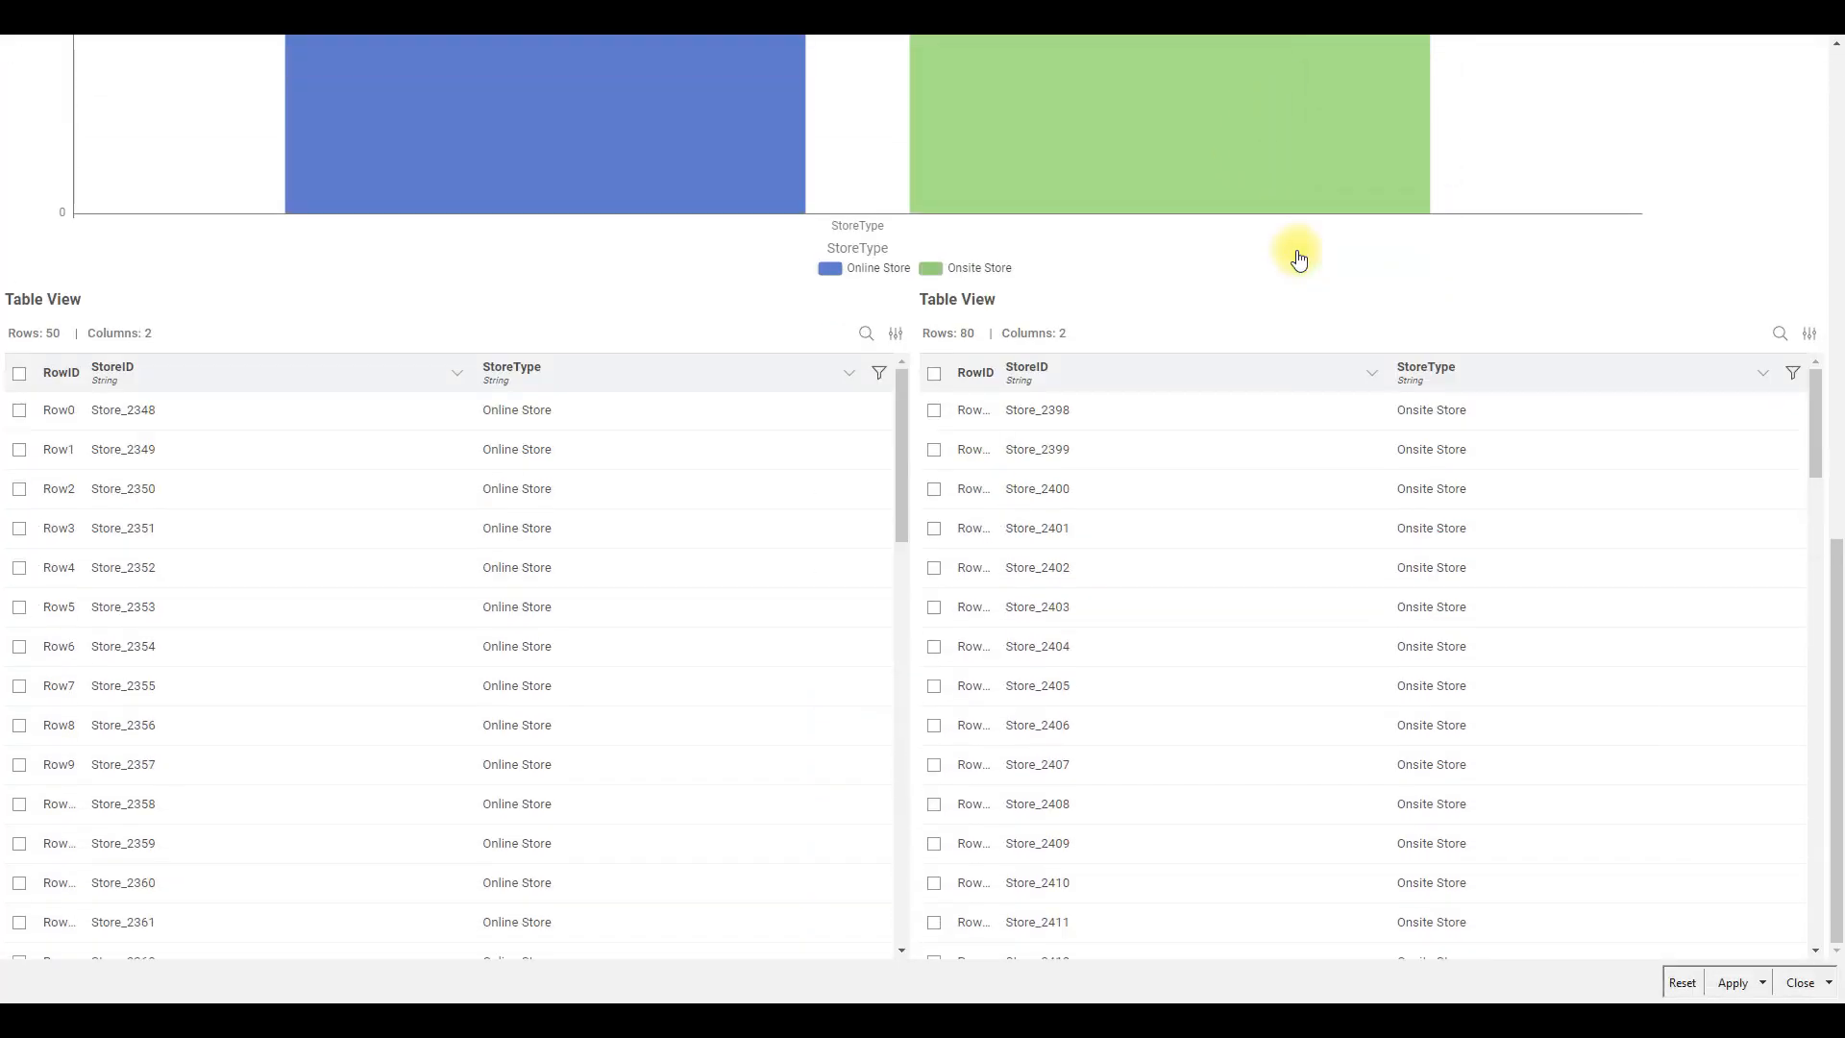
pyautogui.click(671, 131)
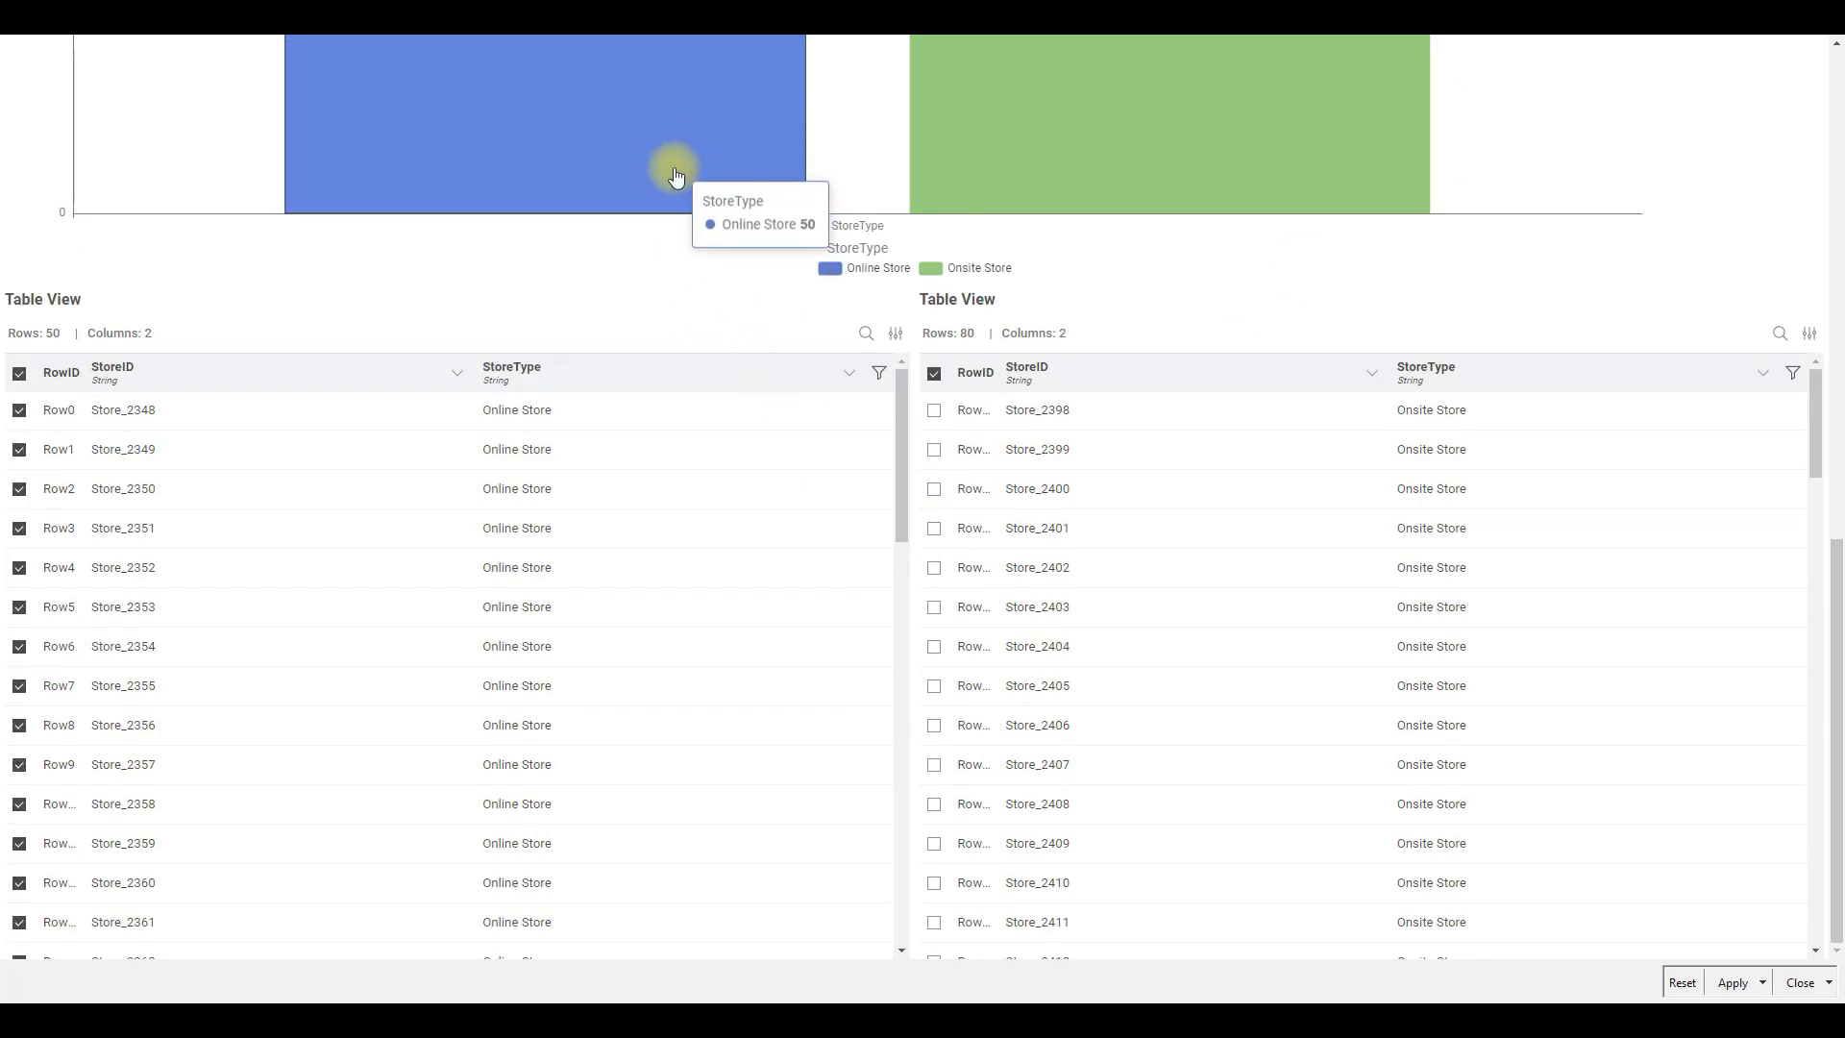
pyautogui.click(1059, 75)
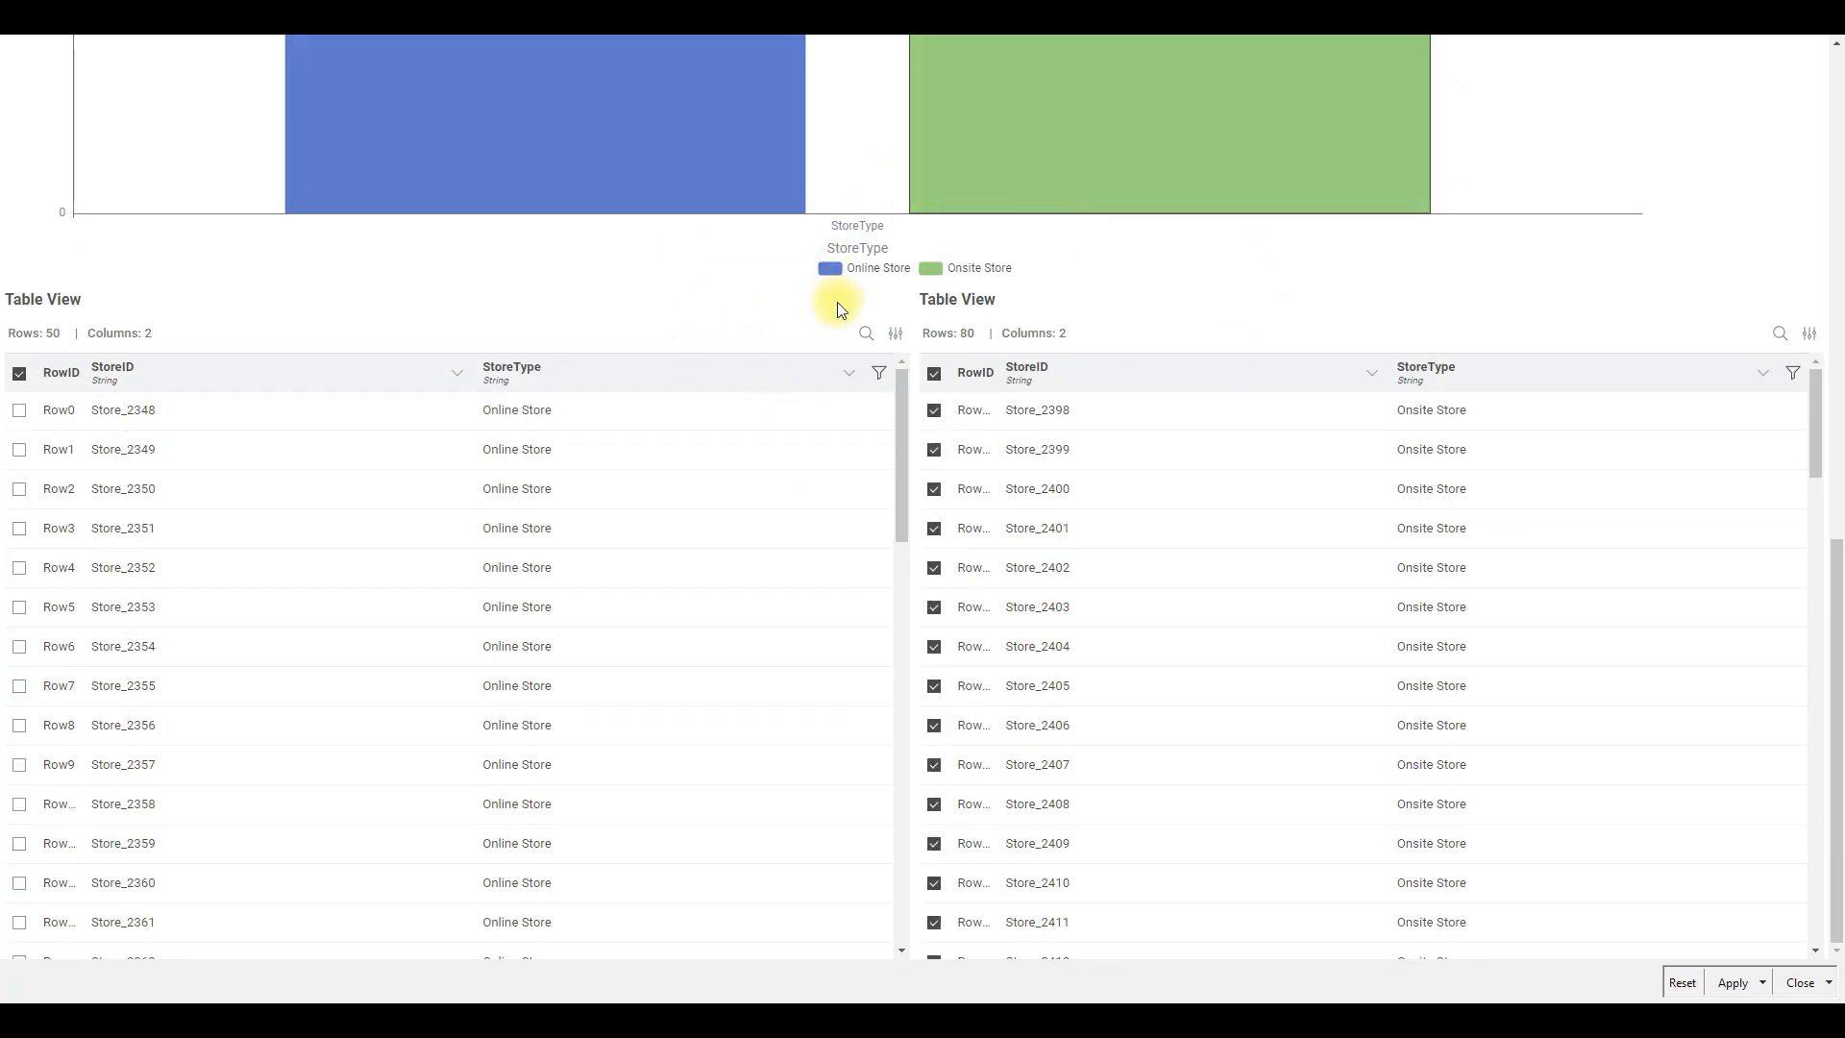
pyautogui.scroll(3, 807, 317)
pyautogui.click(667, 359)
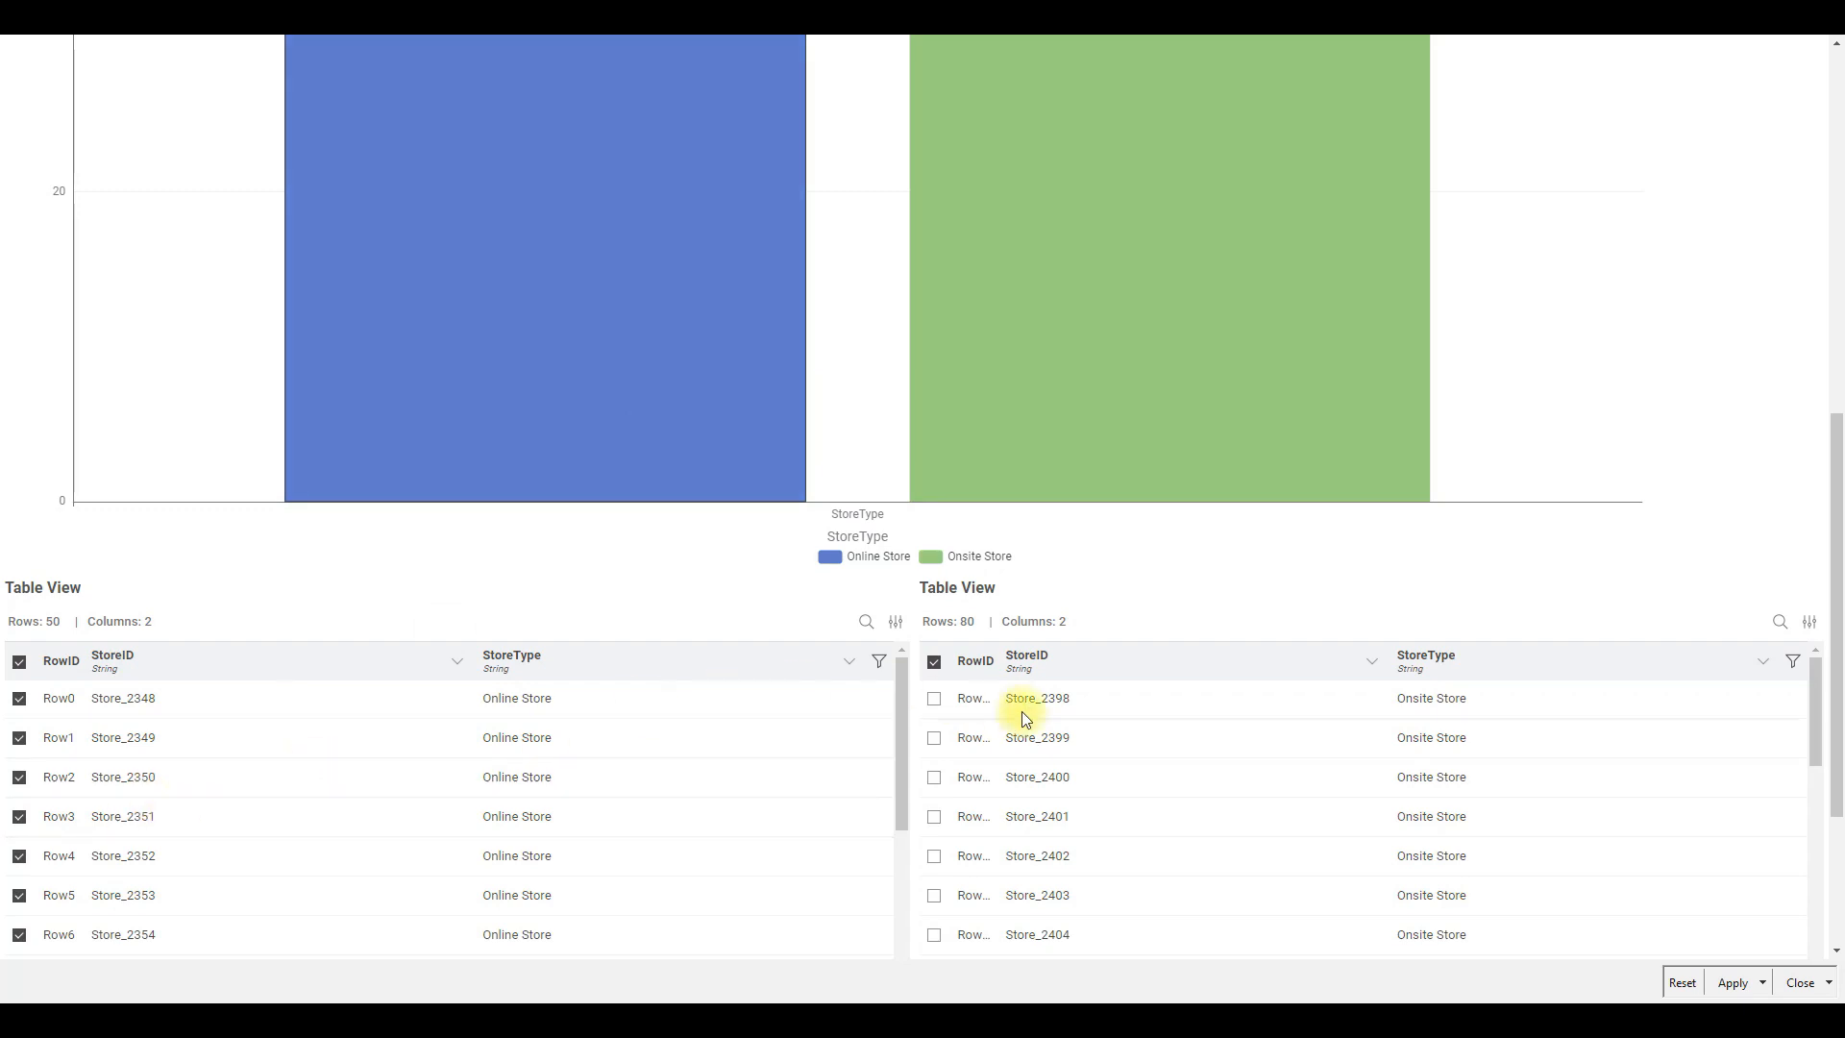
pyautogui.click(1190, 263)
pyautogui.click(690, 335)
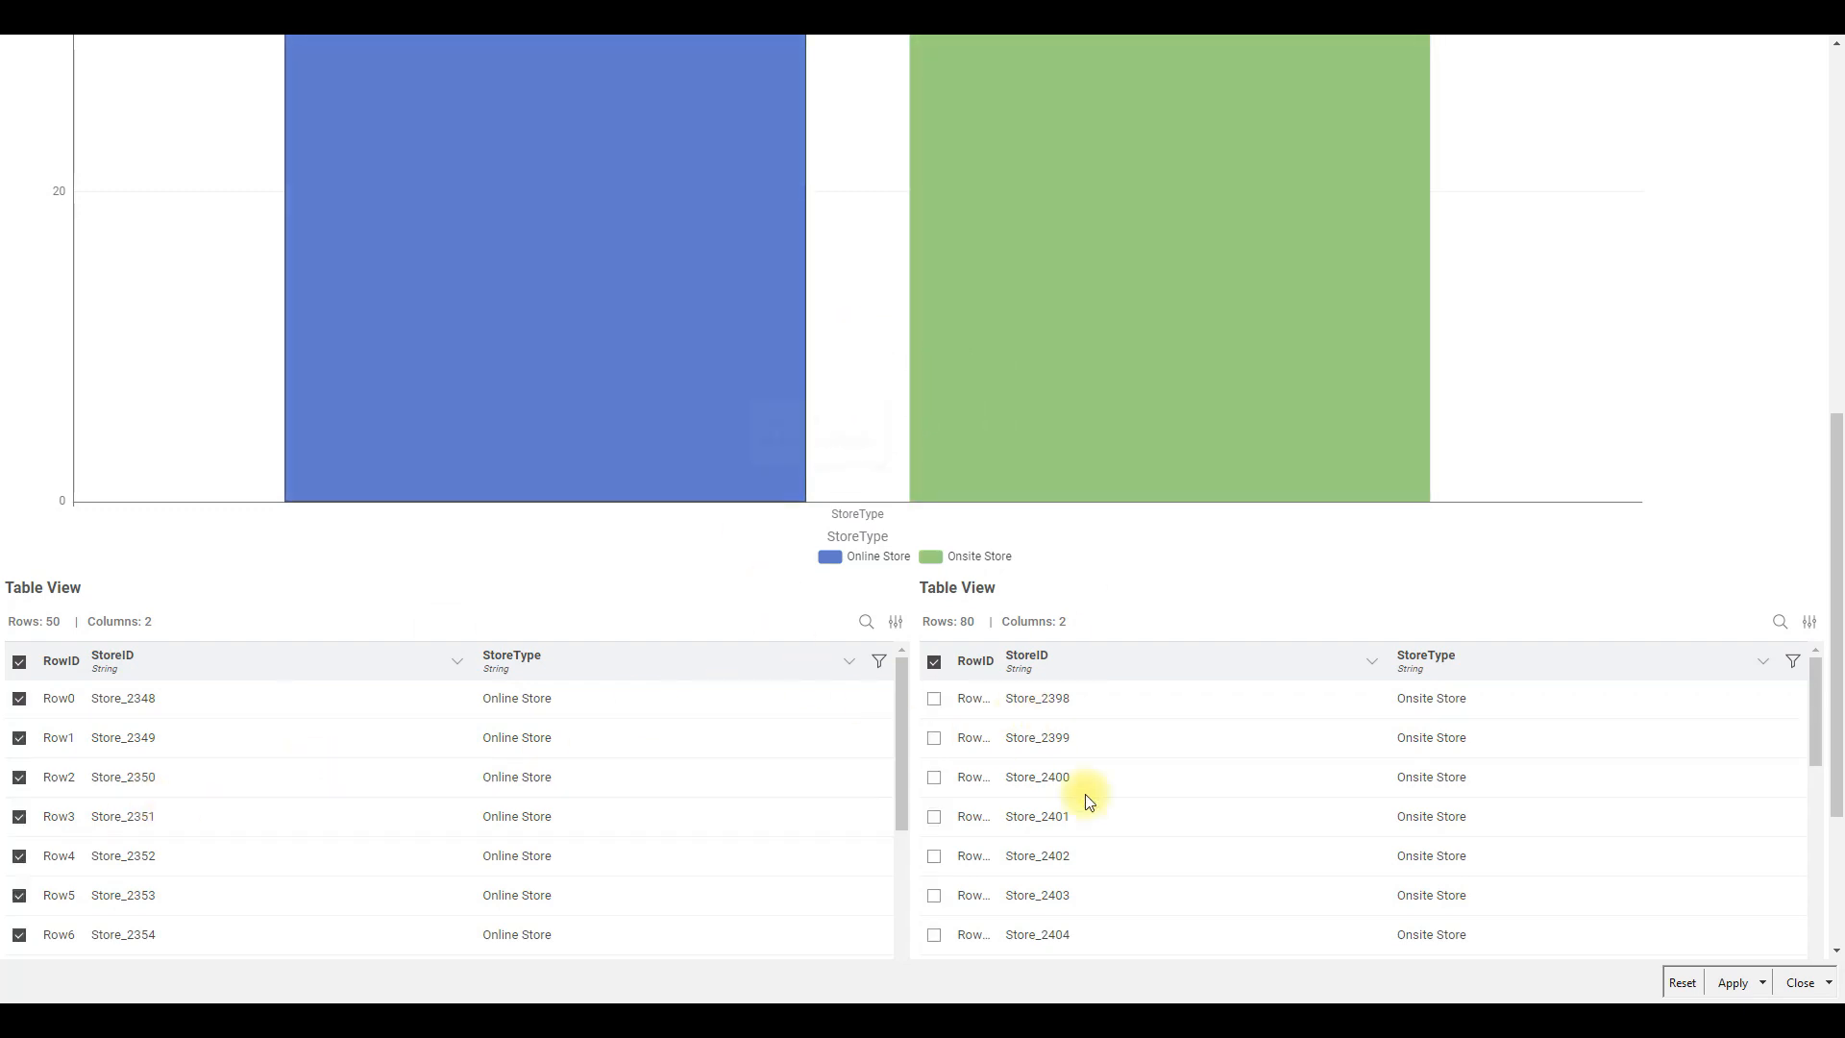
pyautogui.scroll(-10, 1134, 773)
# Close the Visual component's composite view and save the KNIME_basic workflow.
pyautogui.scroll(5, 1323, 636)
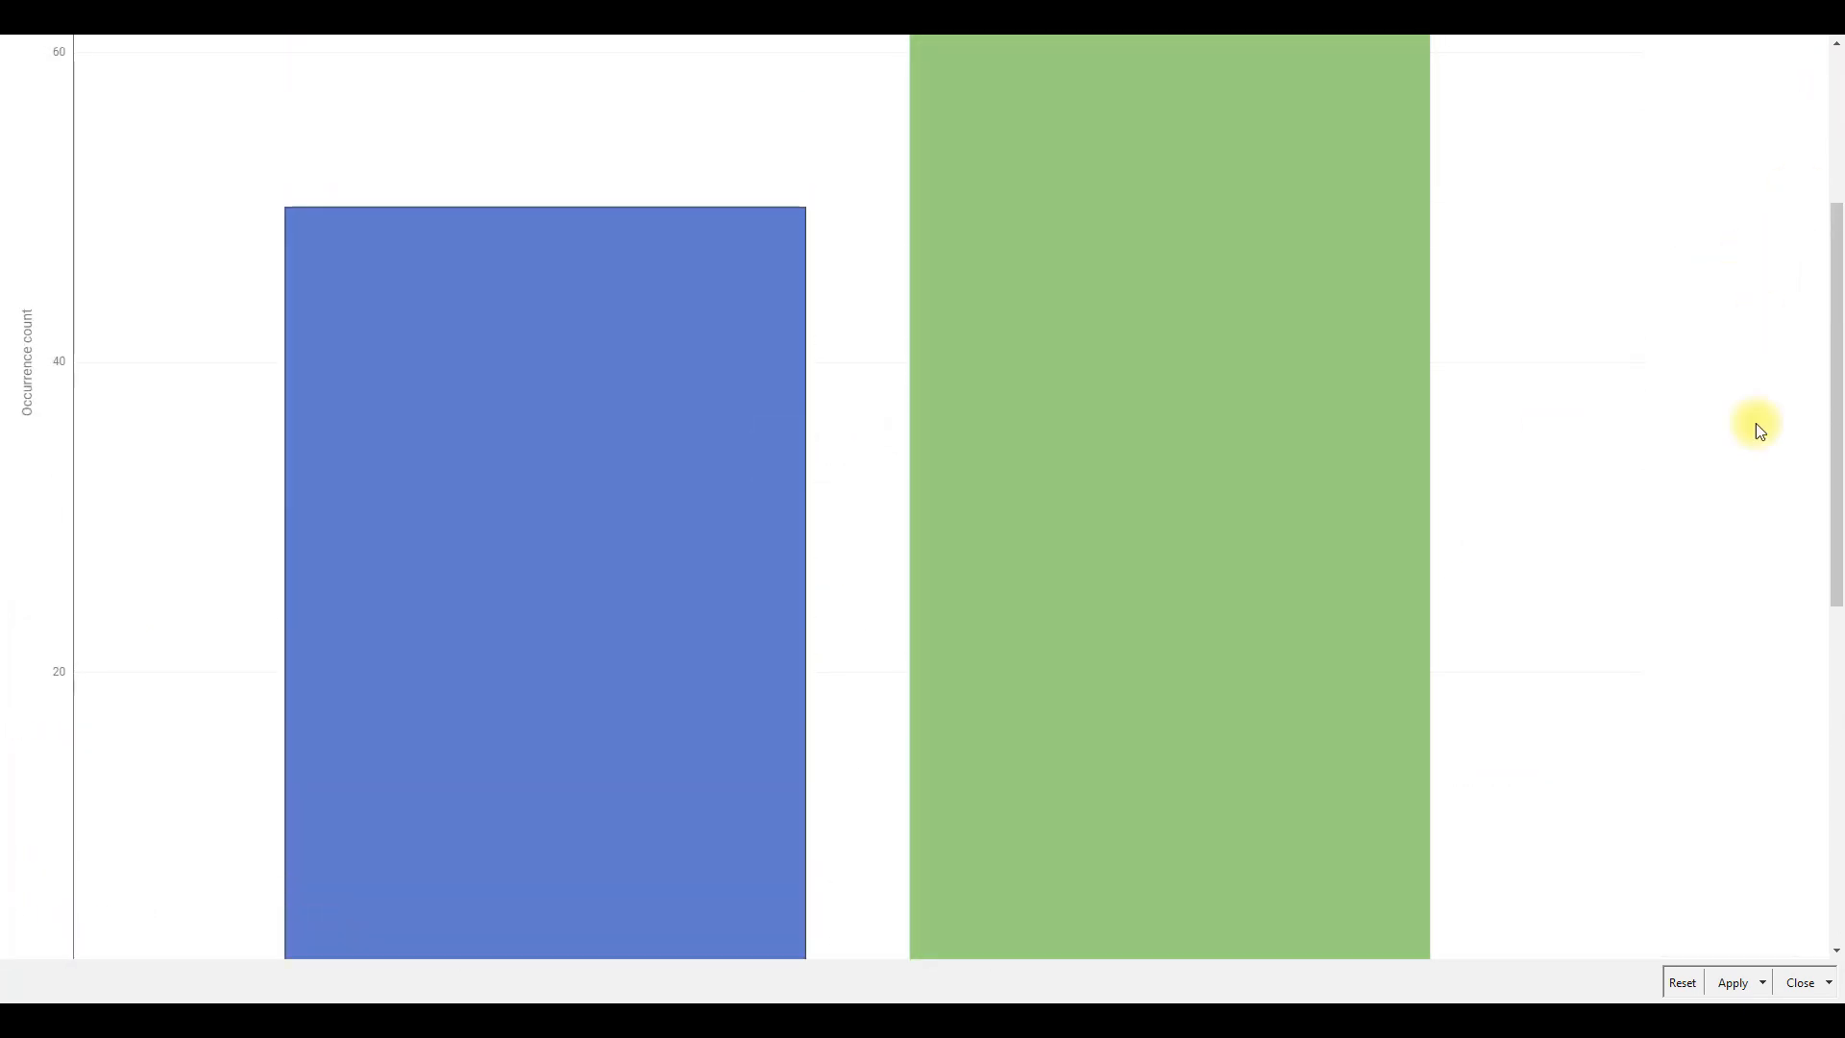
pyautogui.scroll(3, 1742, 198)
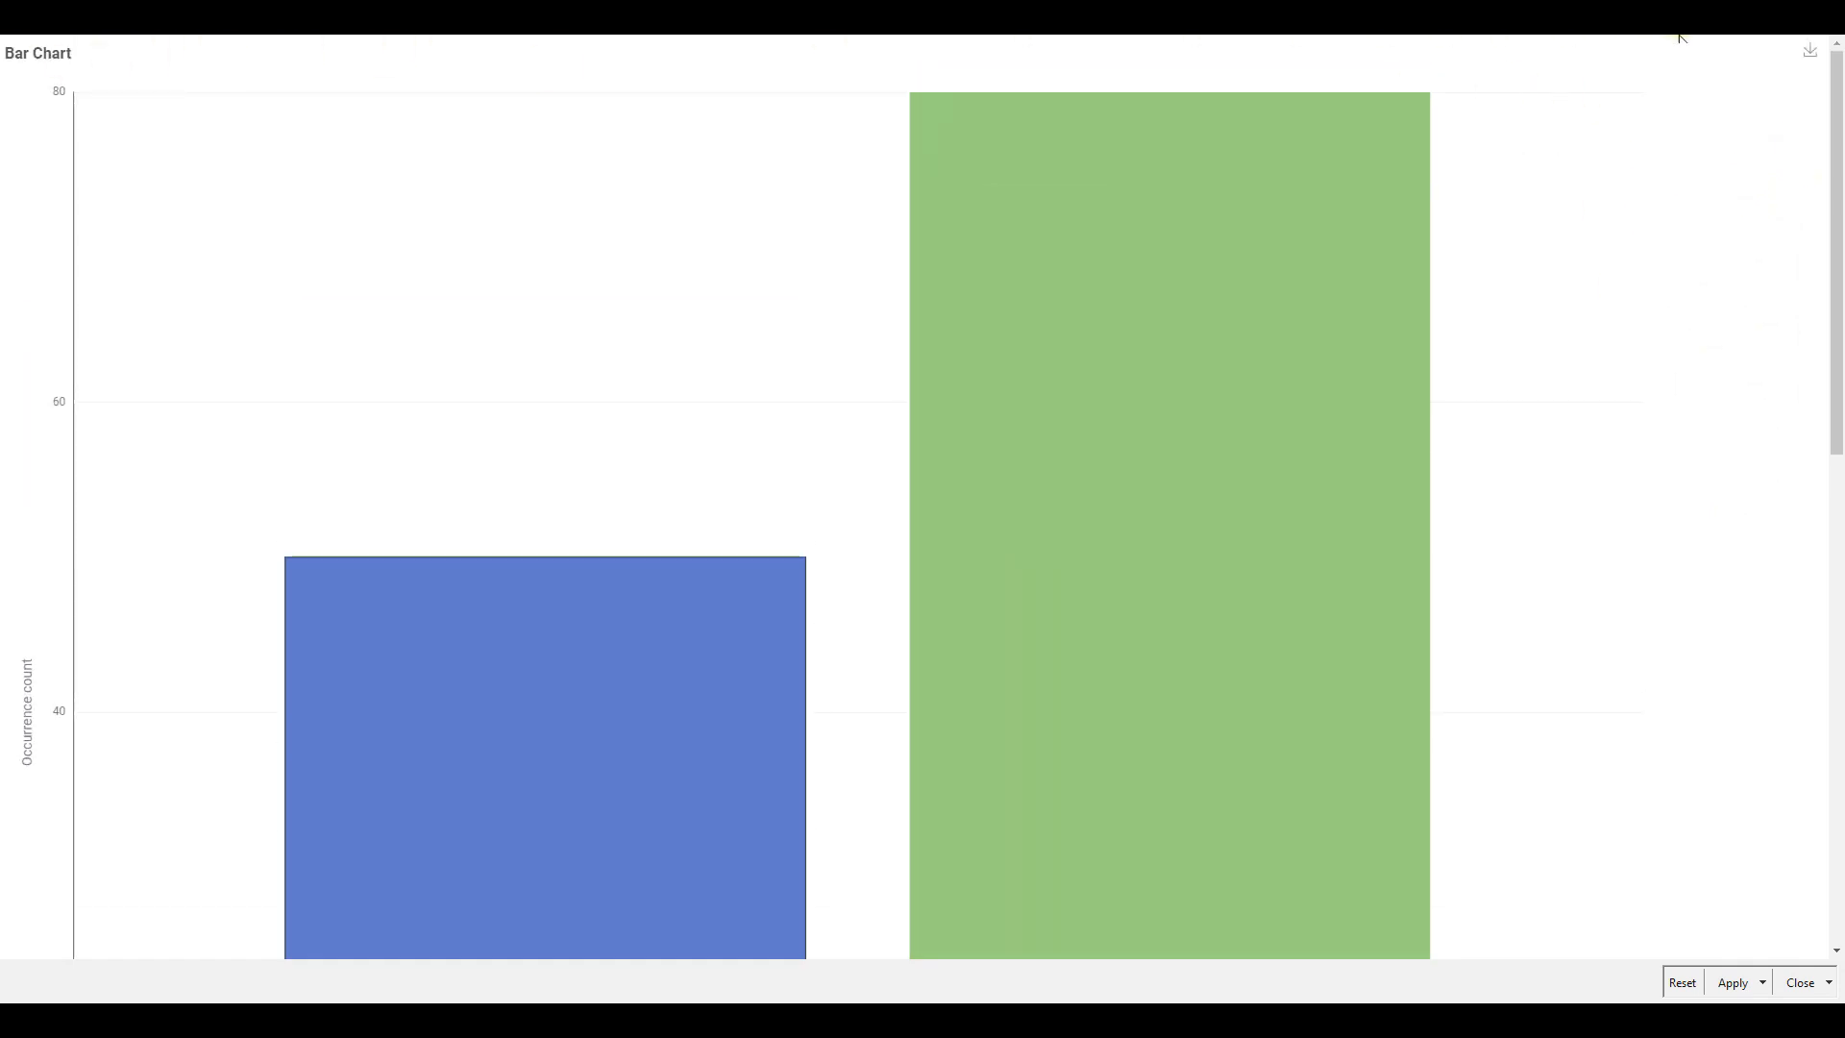
pyautogui.click(1811, 46)
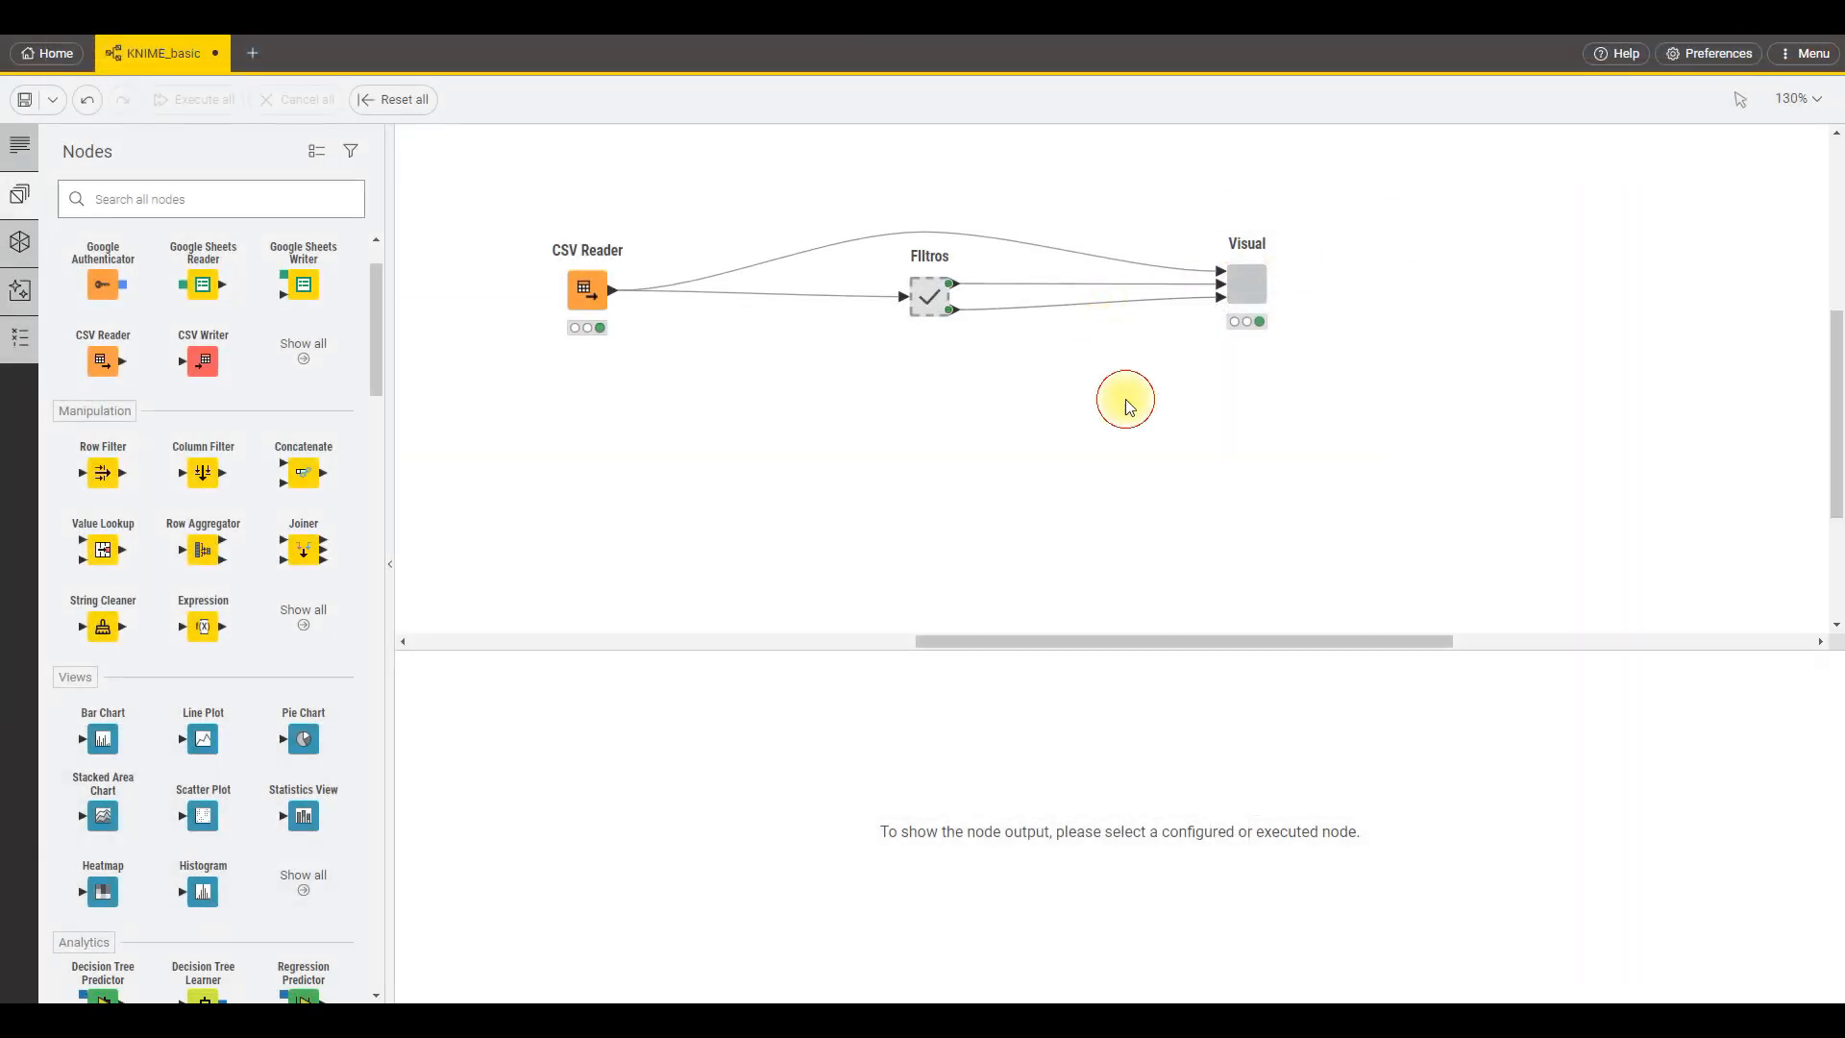
pyautogui.hotkey('ctrl', 's')
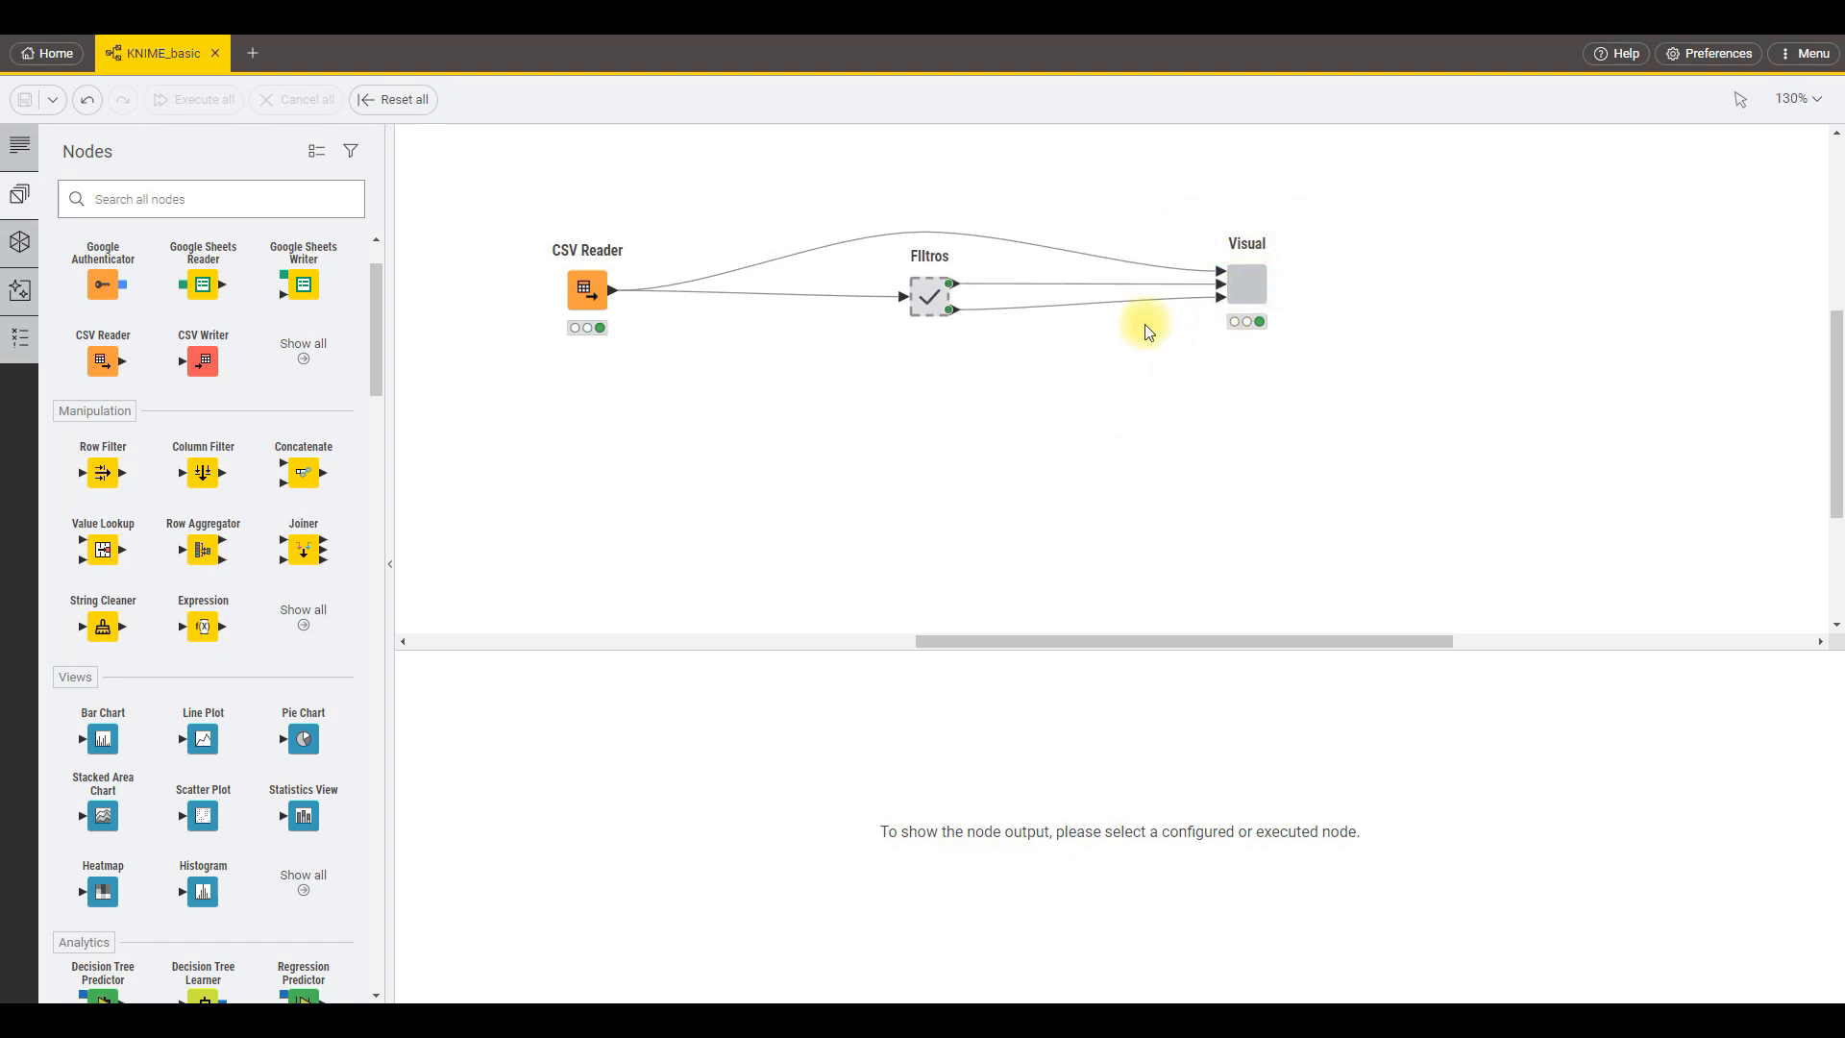
# Select the CSV Reader, Filtros and Visual nodes together and move them as a group further down the canvas.
pyautogui.moveTo(1248, 642); pyautogui.dragTo(1174, 663)
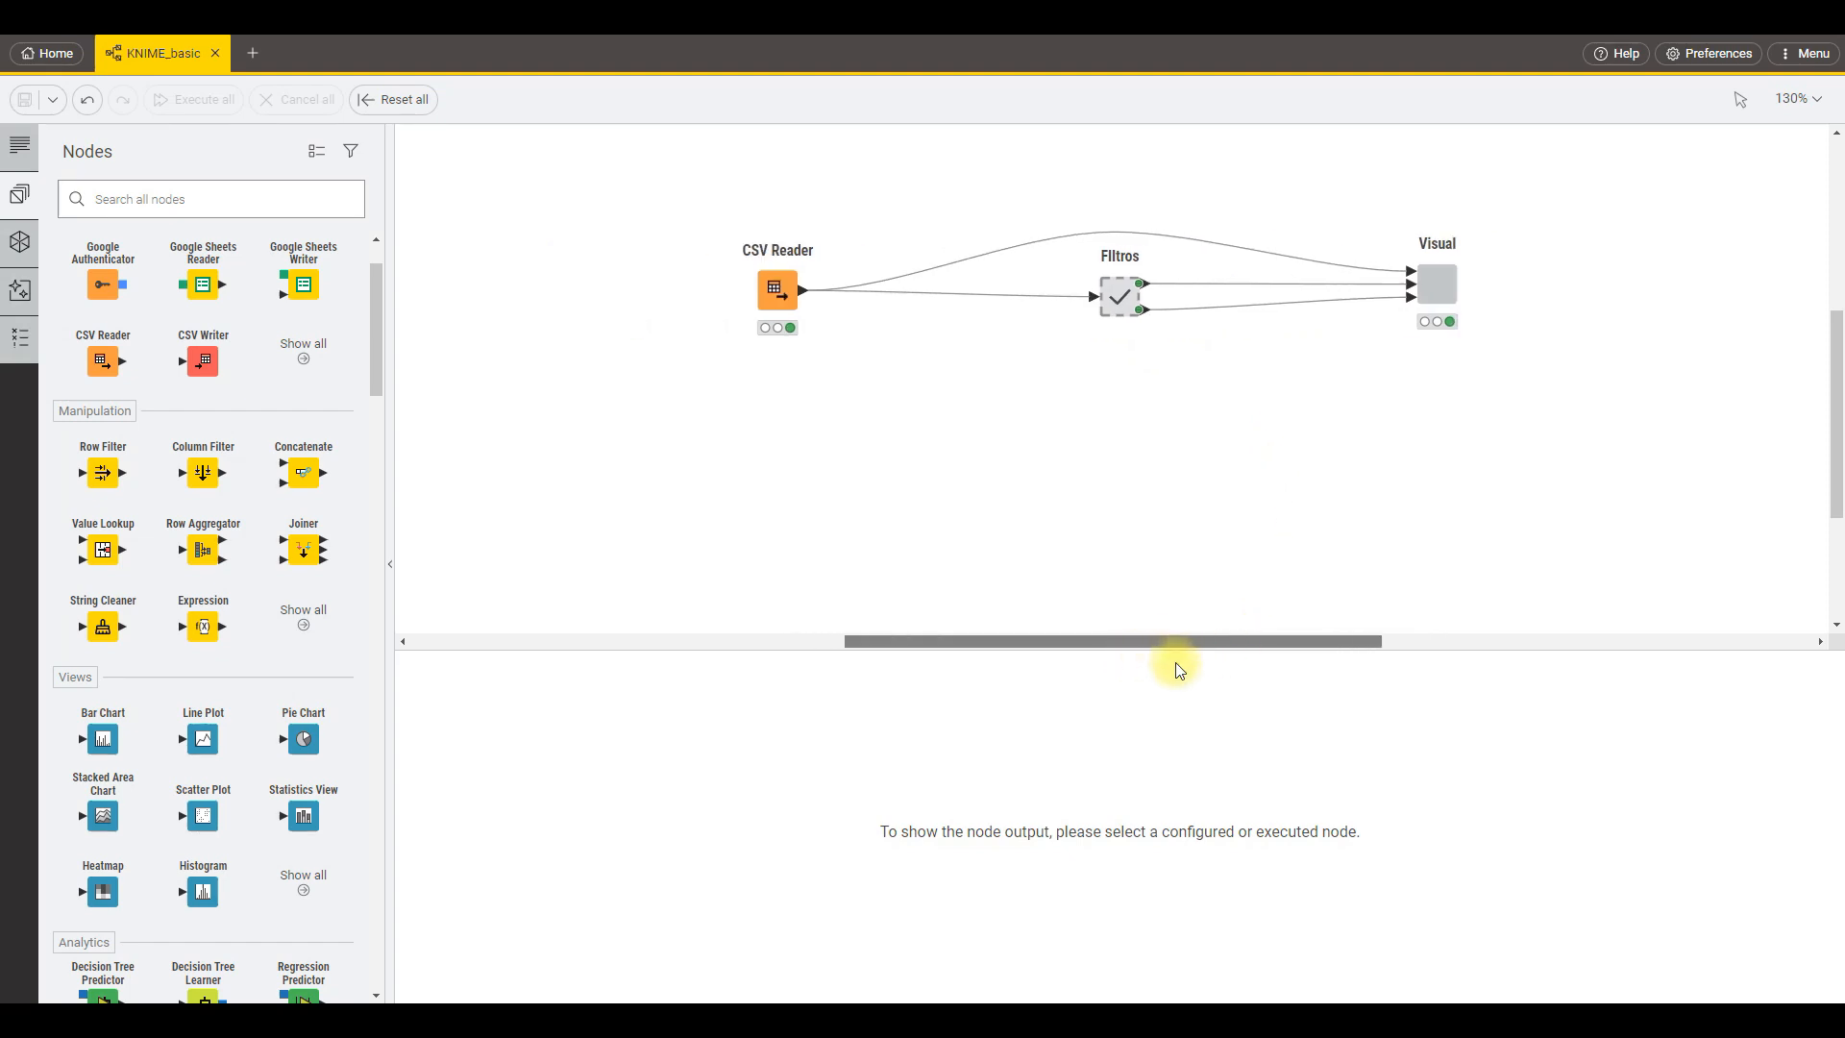
pyautogui.moveTo(1548, 196); pyautogui.dragTo(718, 474)
pyautogui.moveTo(1134, 446); pyautogui.dragTo(1038, 515)
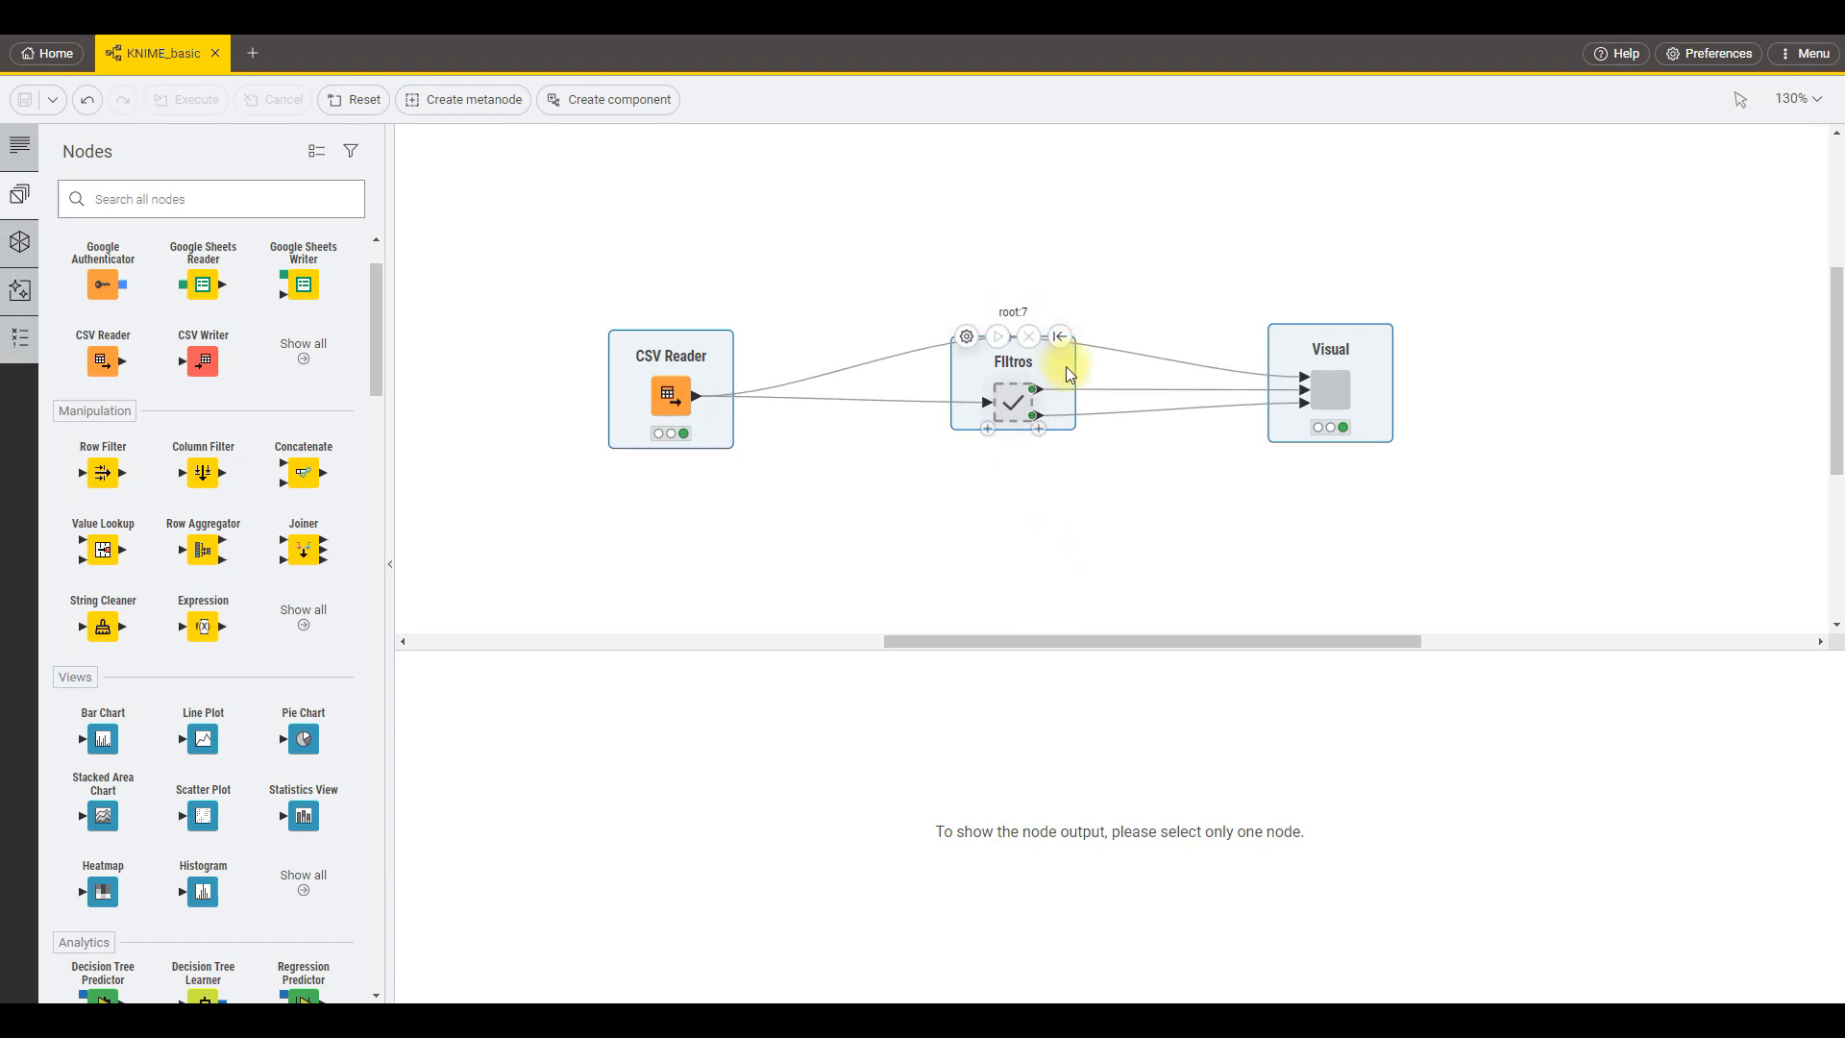
pyautogui.moveTo(1013, 394)
pyautogui.mouseDown()
pyautogui.moveTo(1007, 443)
pyautogui.moveTo(1013, 426)
pyautogui.mouseUp()
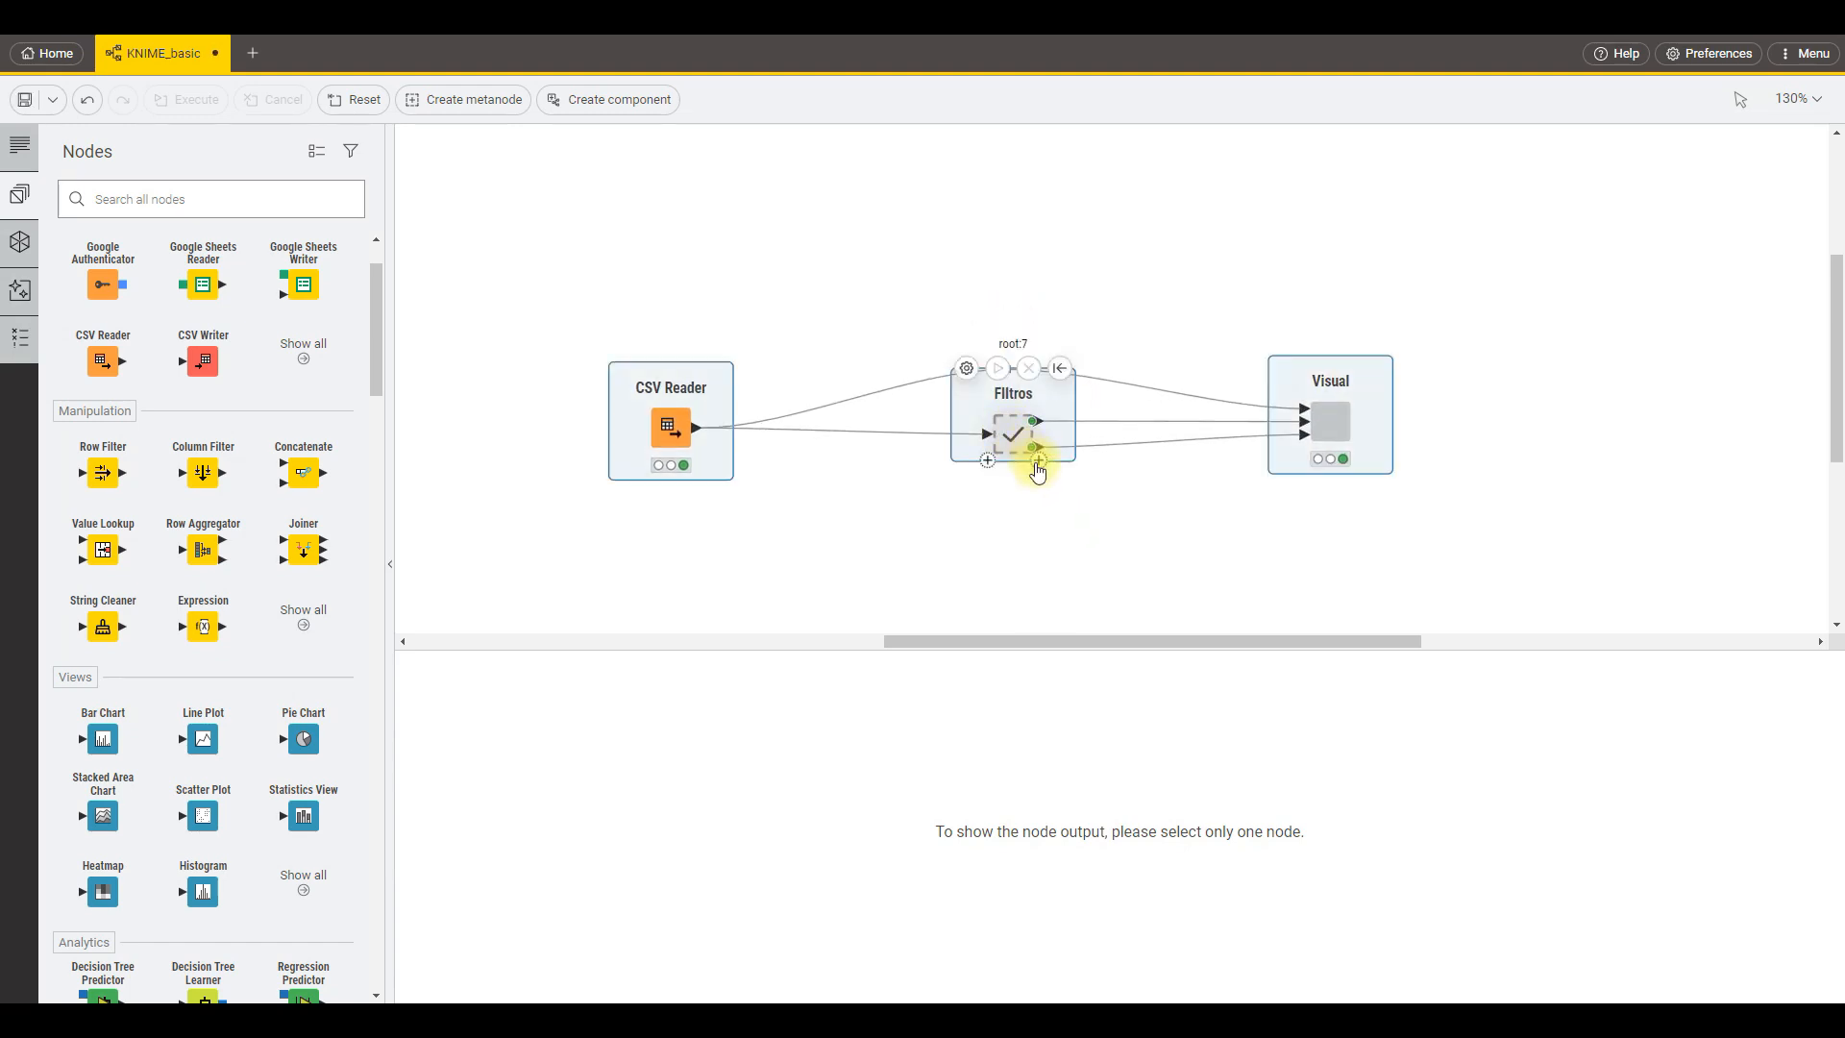